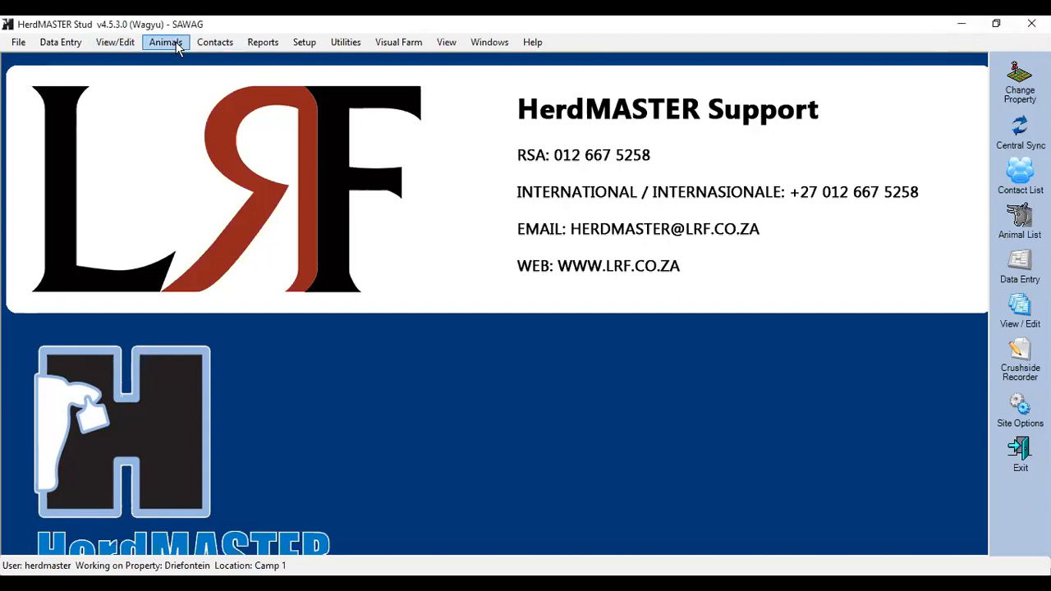
Open the animal list and maximize its window.
left_click(174, 47)
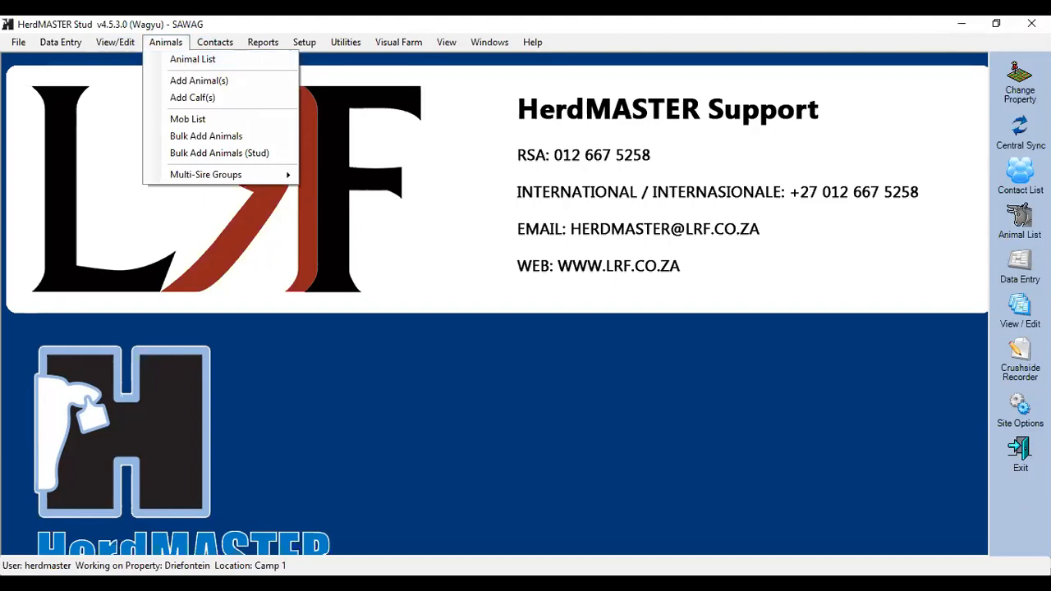
left_click(1020, 218)
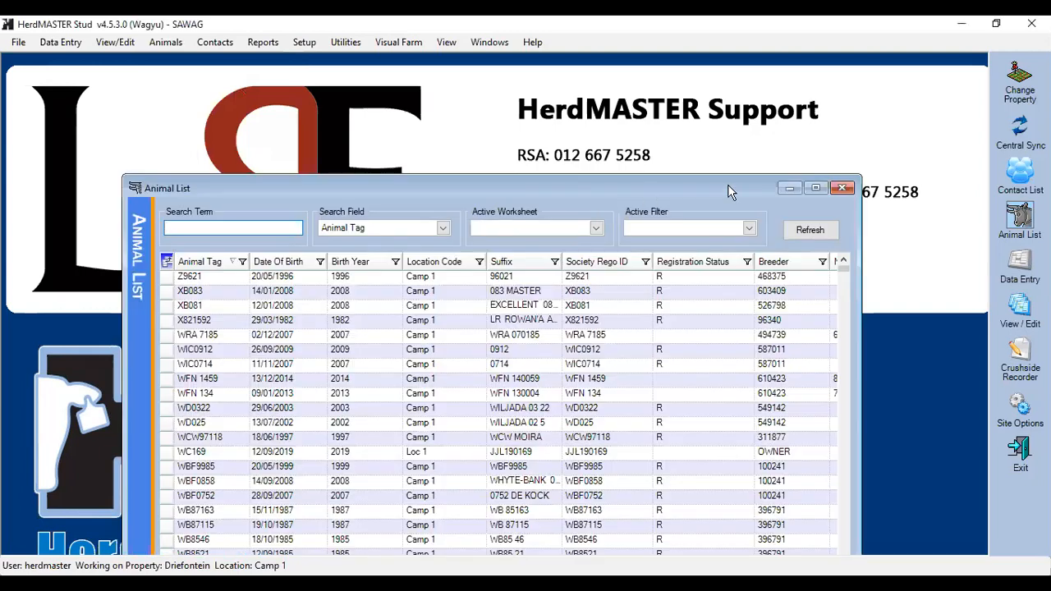
left_click(815, 190)
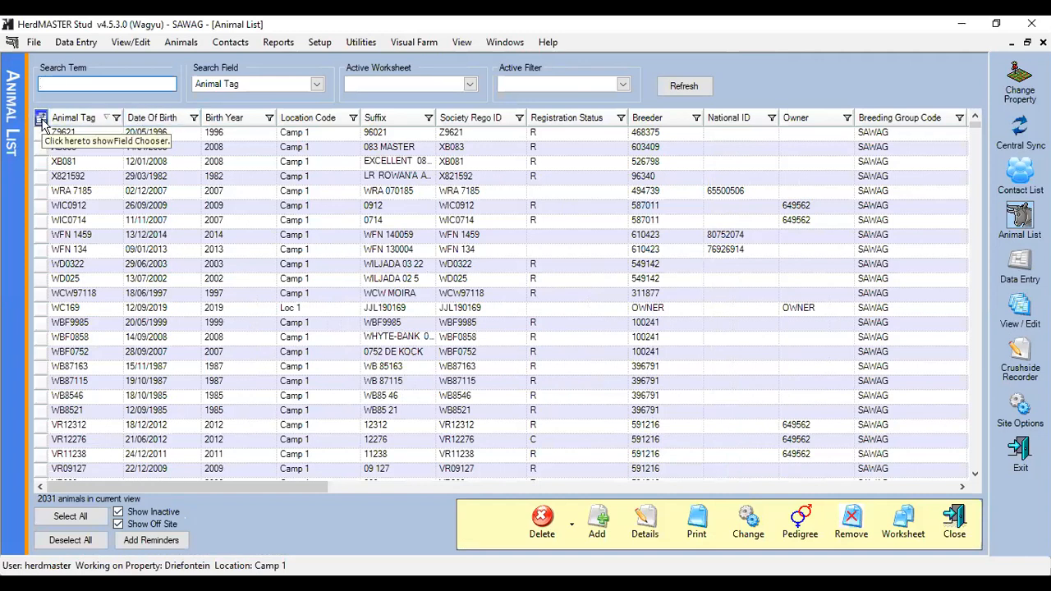
Open the field chooser for the animal list and review which columns the list currently shows.
left_click(42, 120)
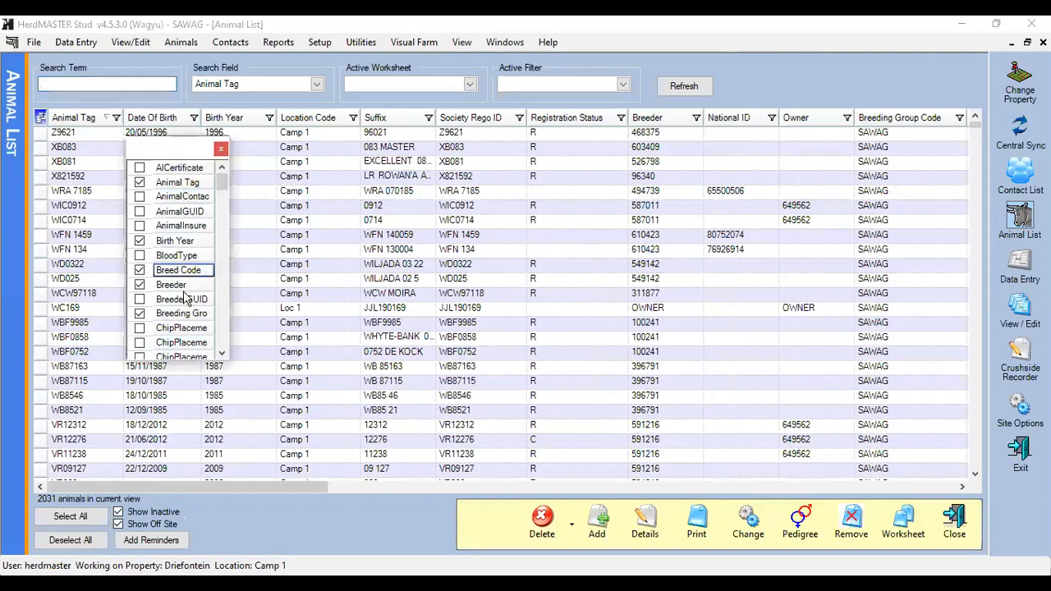
left_click(176, 243)
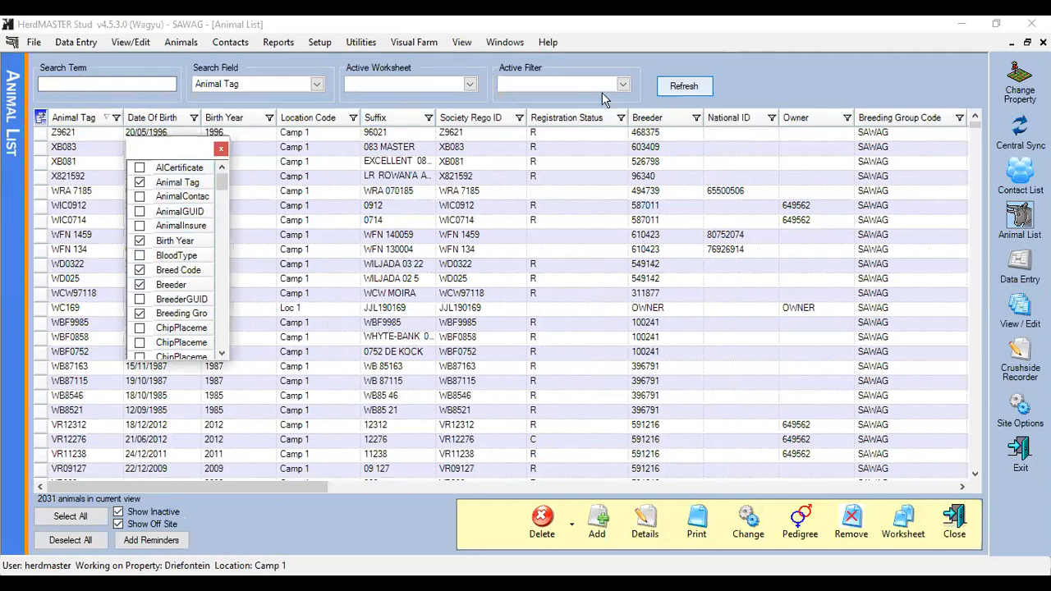
left_click_drag(212, 487, 849, 485)
left_click(345, 487)
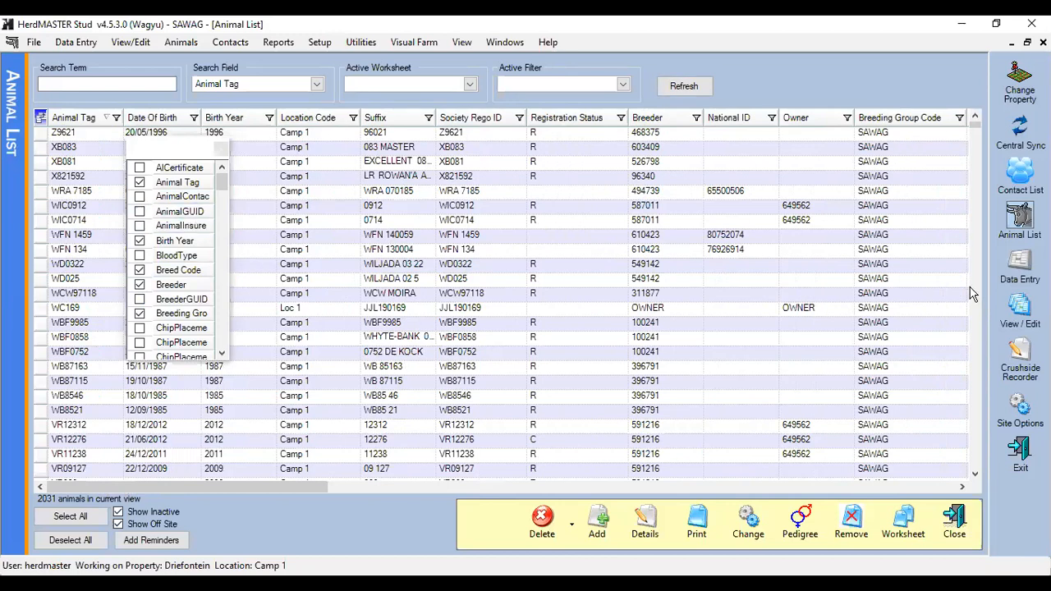
left_click_drag(323, 487, 816, 480)
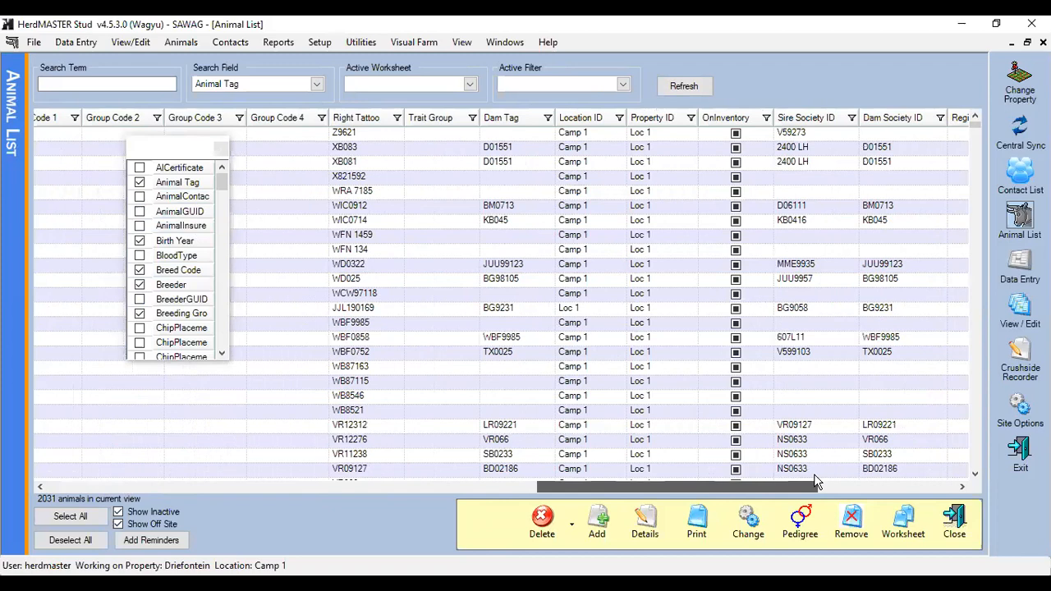
left_click_drag(815, 484, 326, 487)
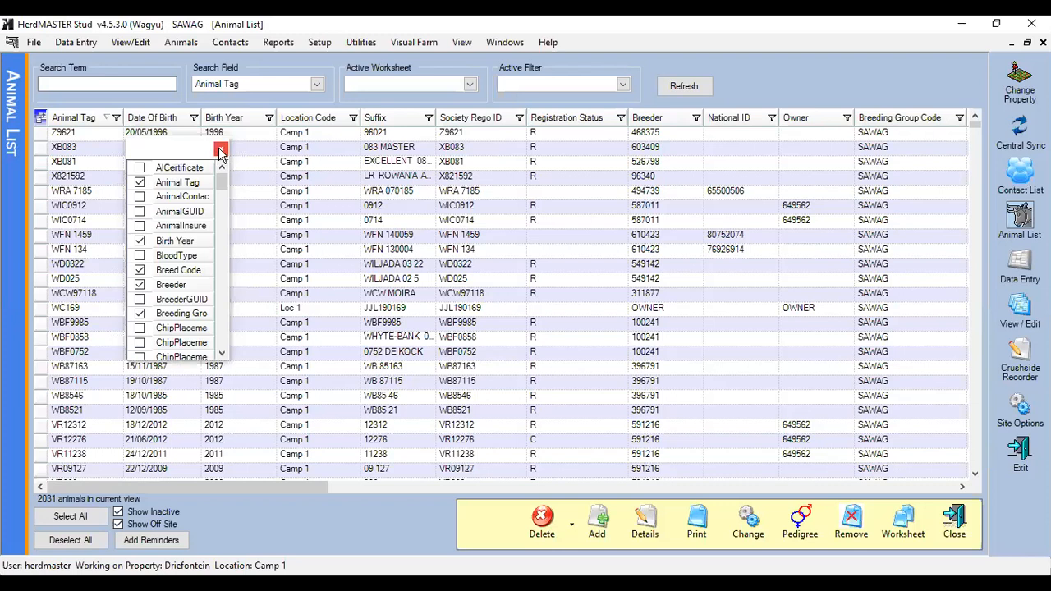
Add the SireTag column to the animal list and close the field chooser.
scroll(160, 305, "down", 2)
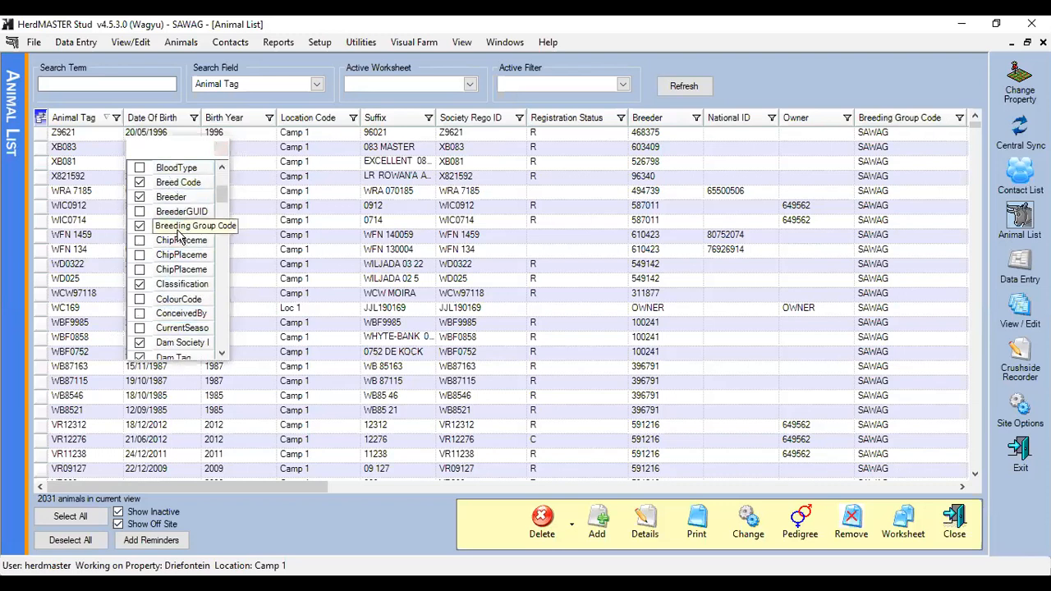
scroll(179, 236, "up", 2)
scroll(181, 237, "down", 10)
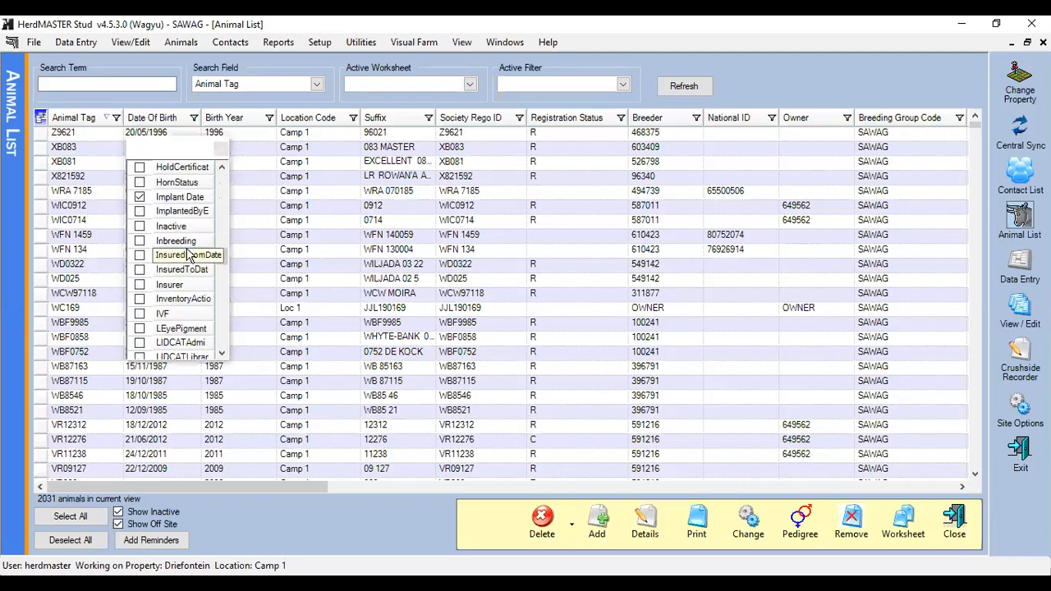
scroll(189, 256, "up", 1)
scroll(157, 301, "down", 10)
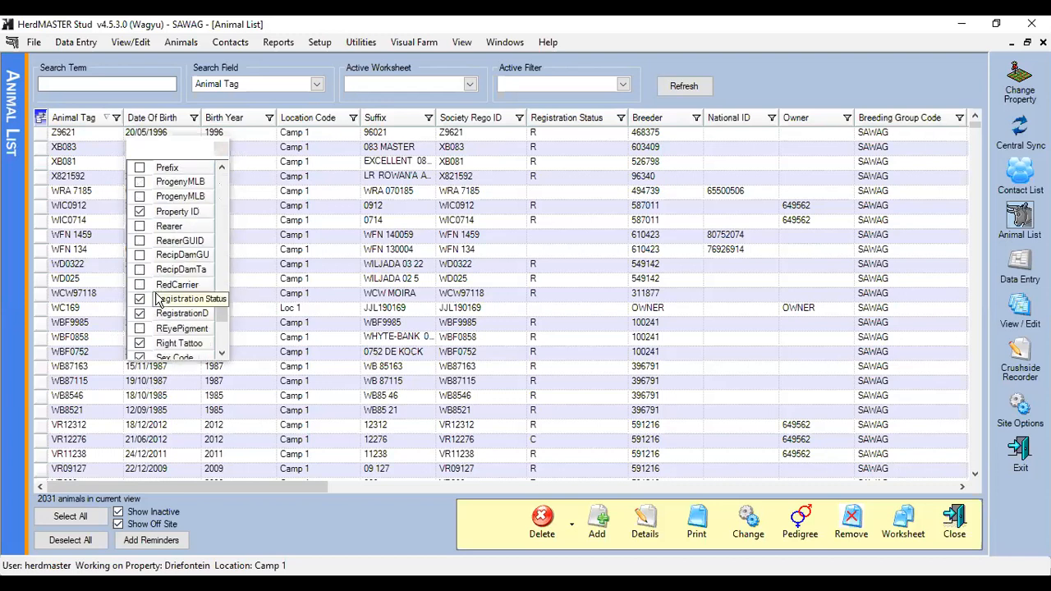
scroll(158, 301, "up", 2)
scroll(158, 300, "down", 5)
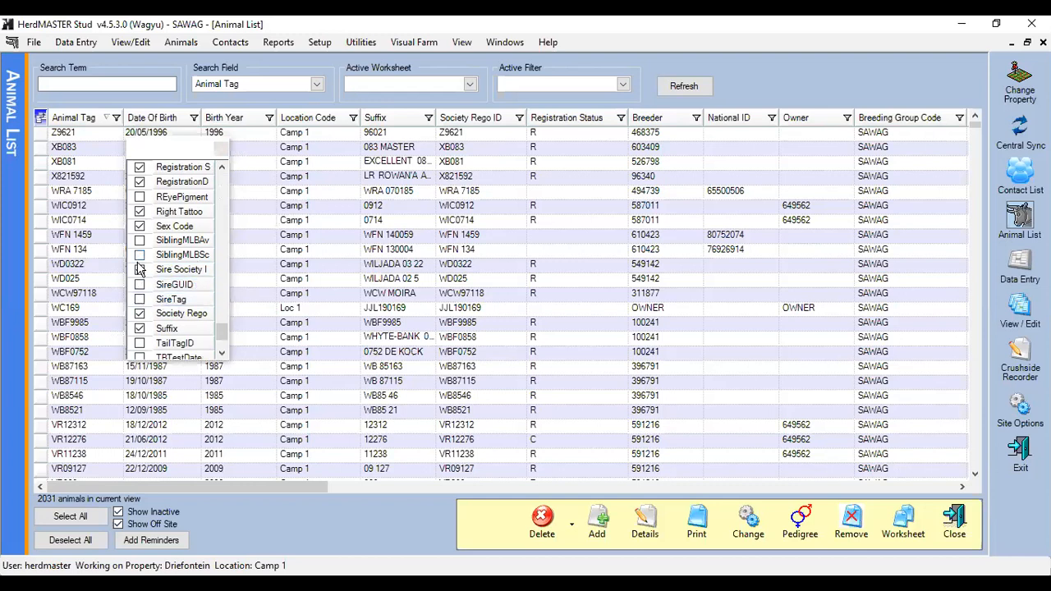
left_click(141, 270)
left_click(142, 299)
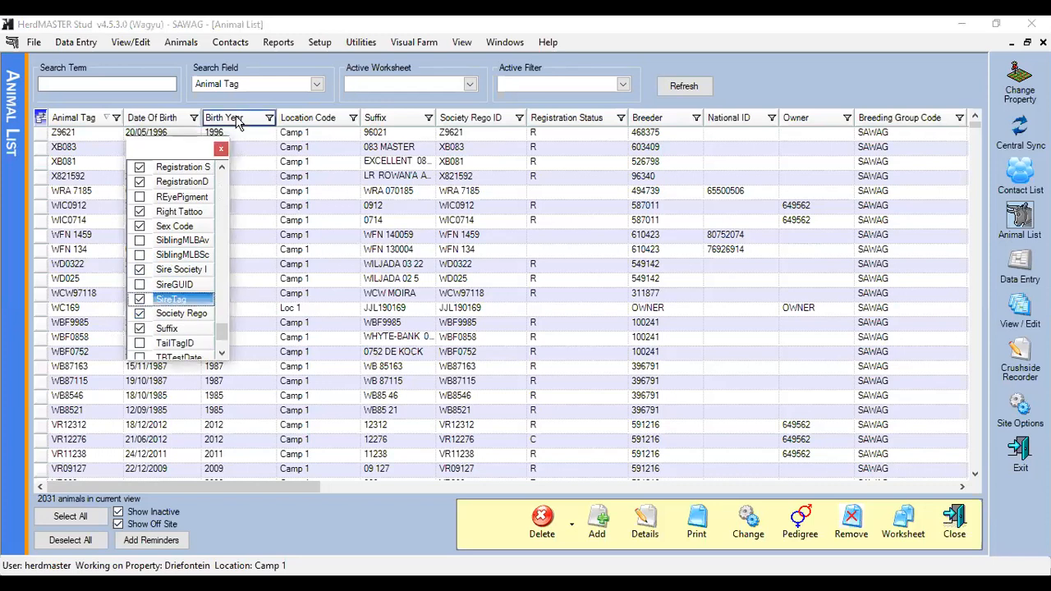
left_click(220, 150)
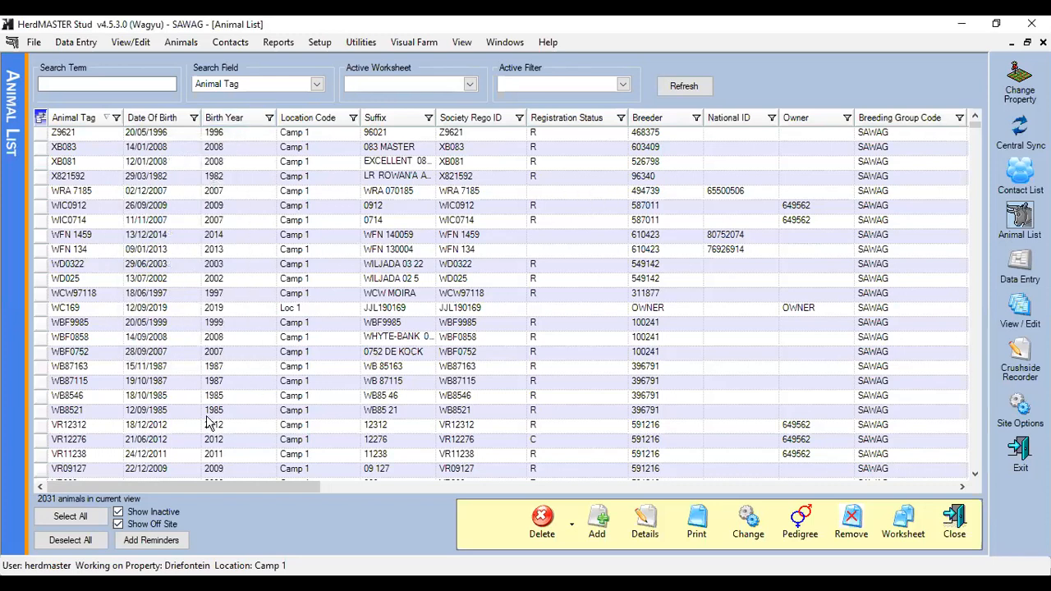
Move the Society Rego ID and National ID columns directly after the Animal Tag column.
left_click_drag(194, 487, 622, 490)
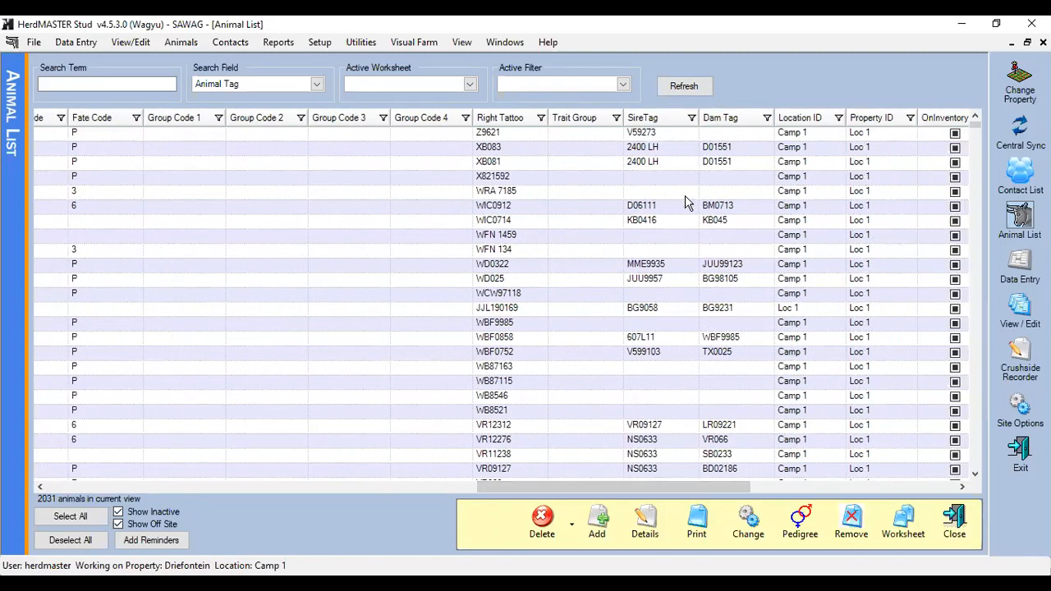
left_click_drag(509, 485, 283, 460)
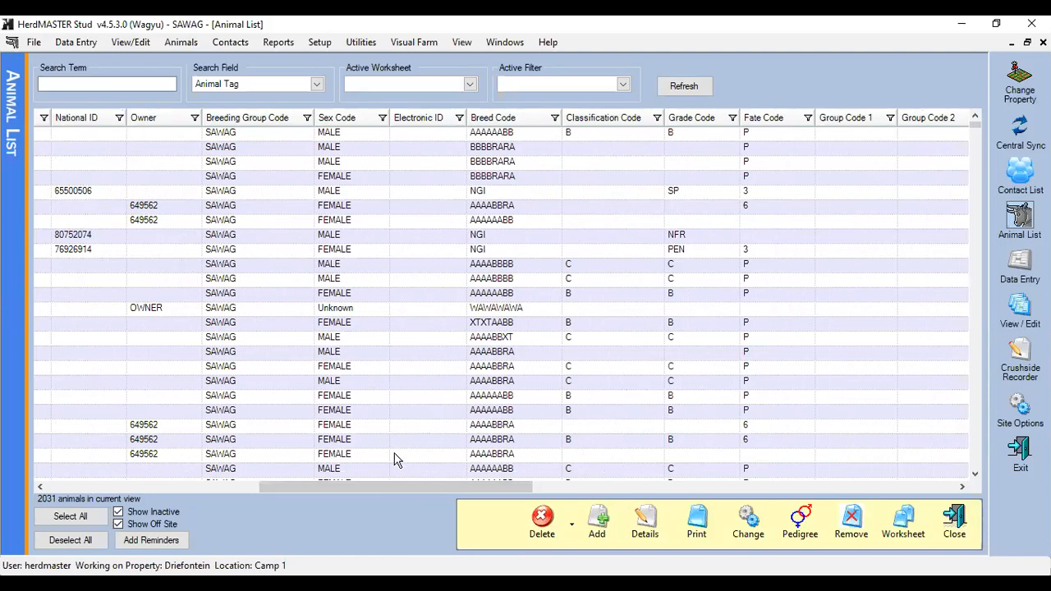
left_click_drag(395, 486, 351, 484)
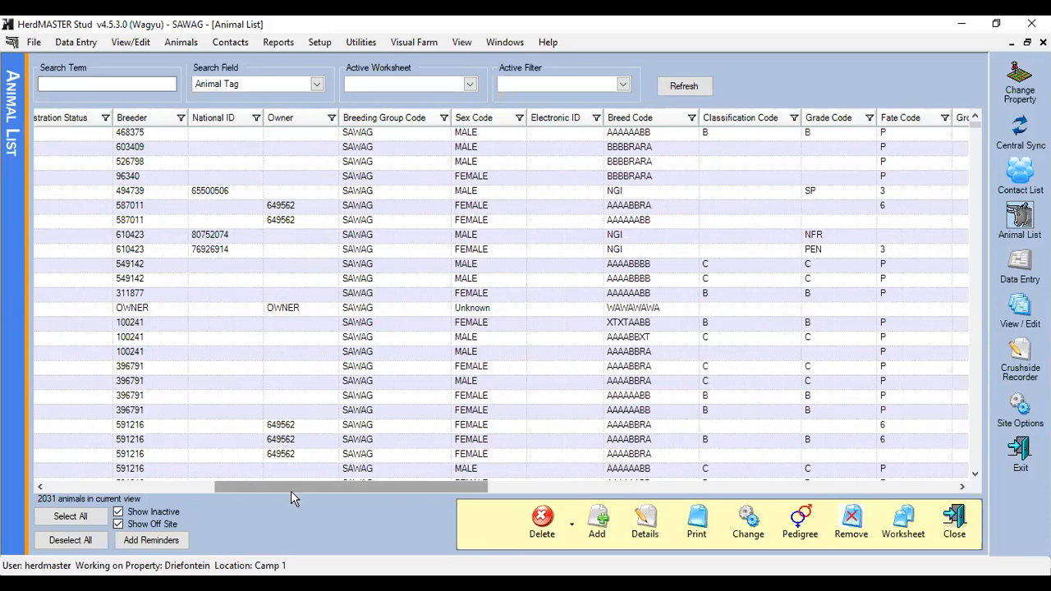
left_click_drag(287, 484, 87, 483)
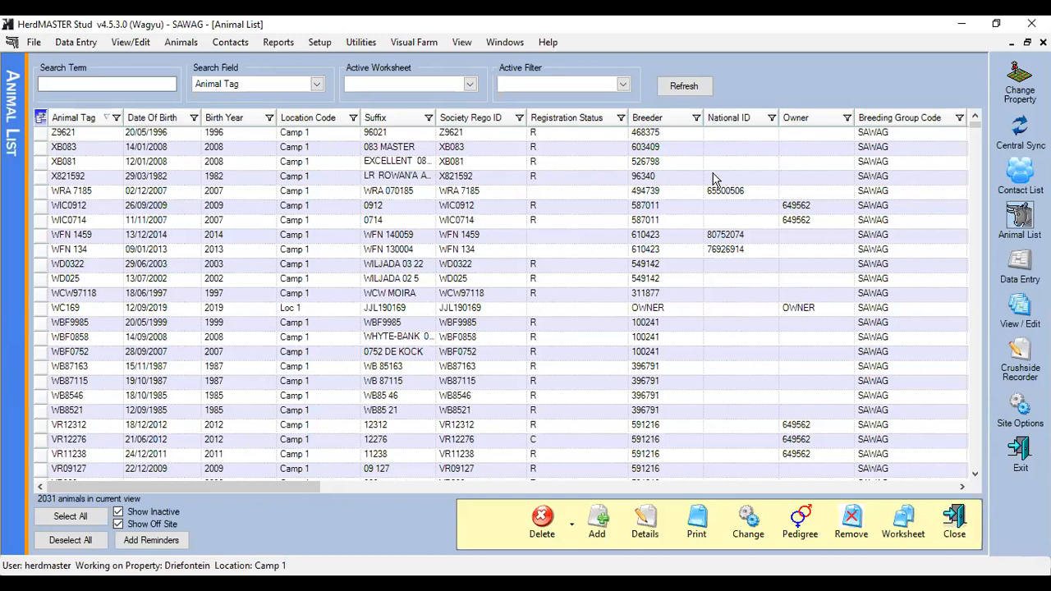
left_click(488, 117)
left_click_drag(473, 116, 153, 115)
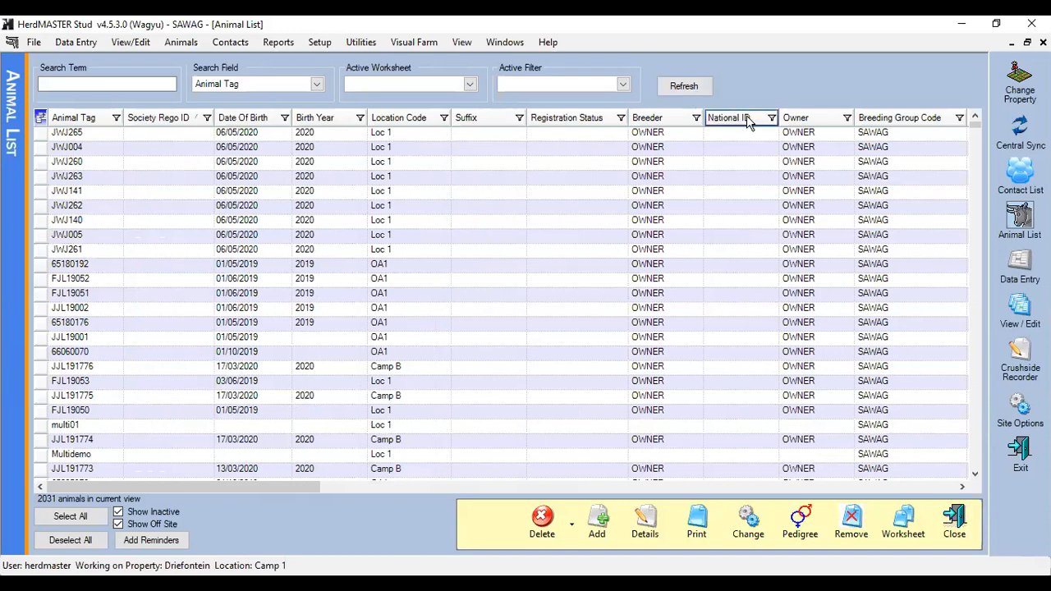
left_click_drag(747, 122, 212, 117)
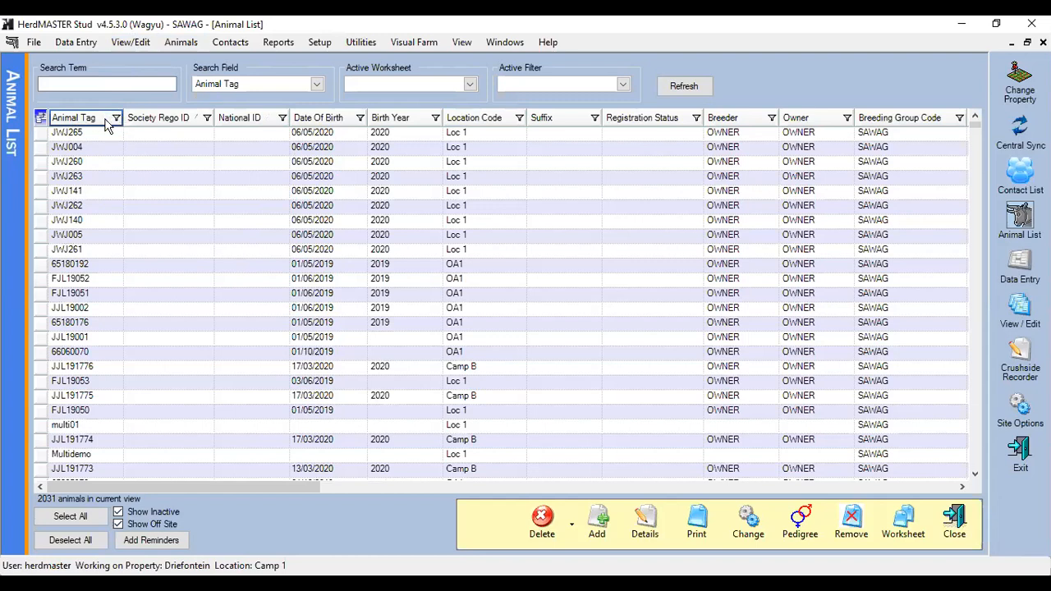
Sort the list by Animal Tag in ascending and descending order, and finally by Date Of Birth with the newest first.
left_click(107, 123)
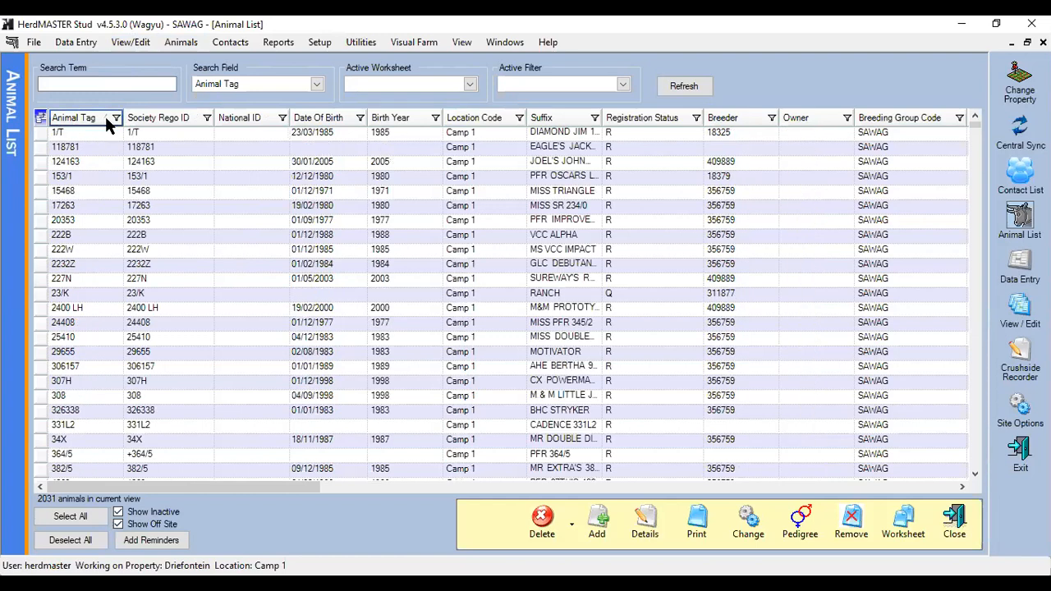
left_click(105, 118)
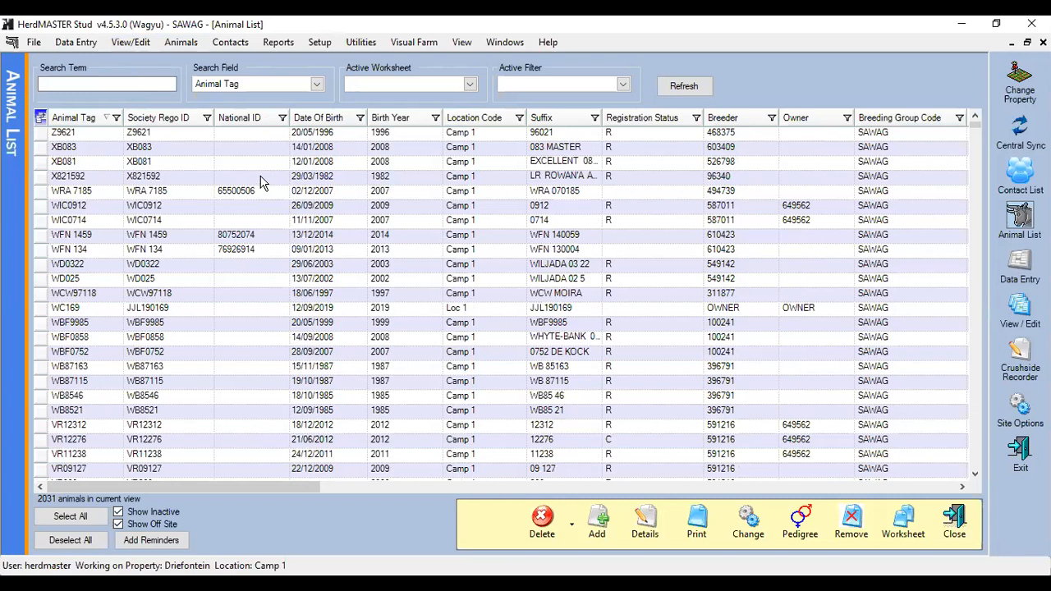
left_click(353, 120)
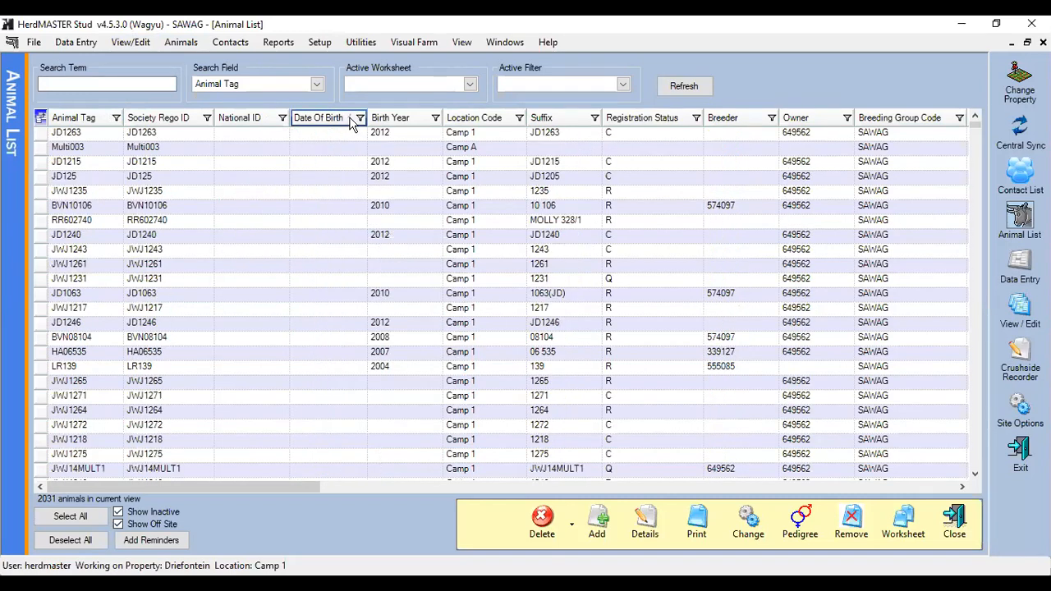
left_click(353, 121)
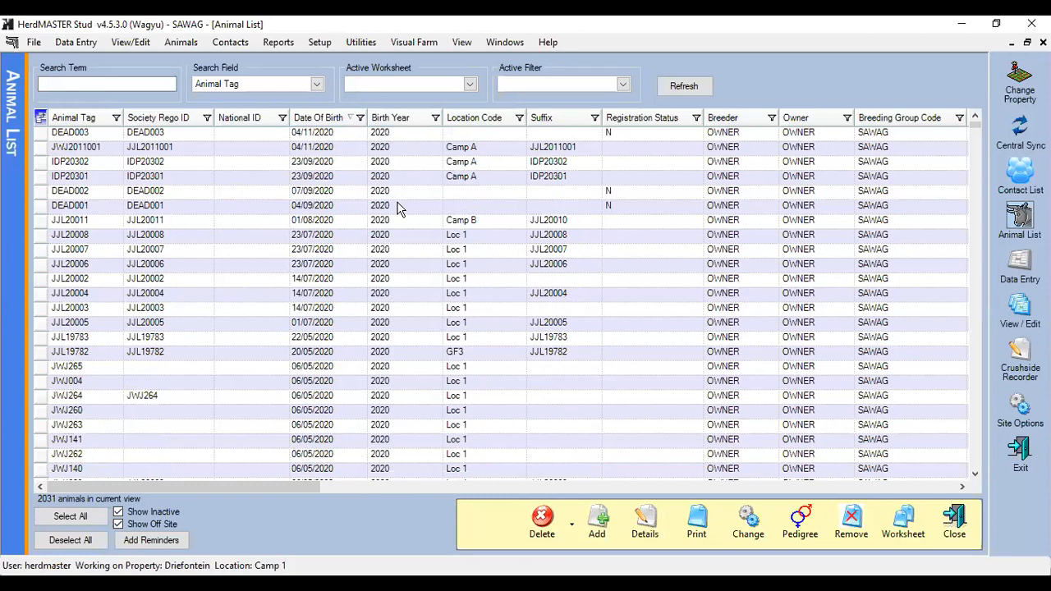
Filter the animal list to show only animals with Birth Year 2018.
left_click(436, 121)
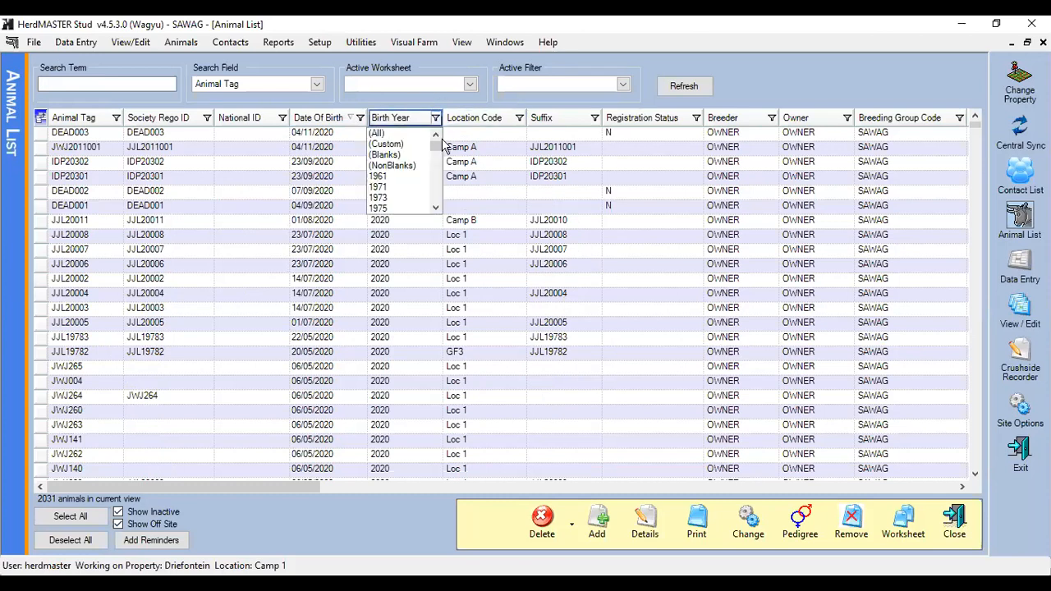
scroll(409, 179, "down", 2)
scroll(409, 179, "down", 5)
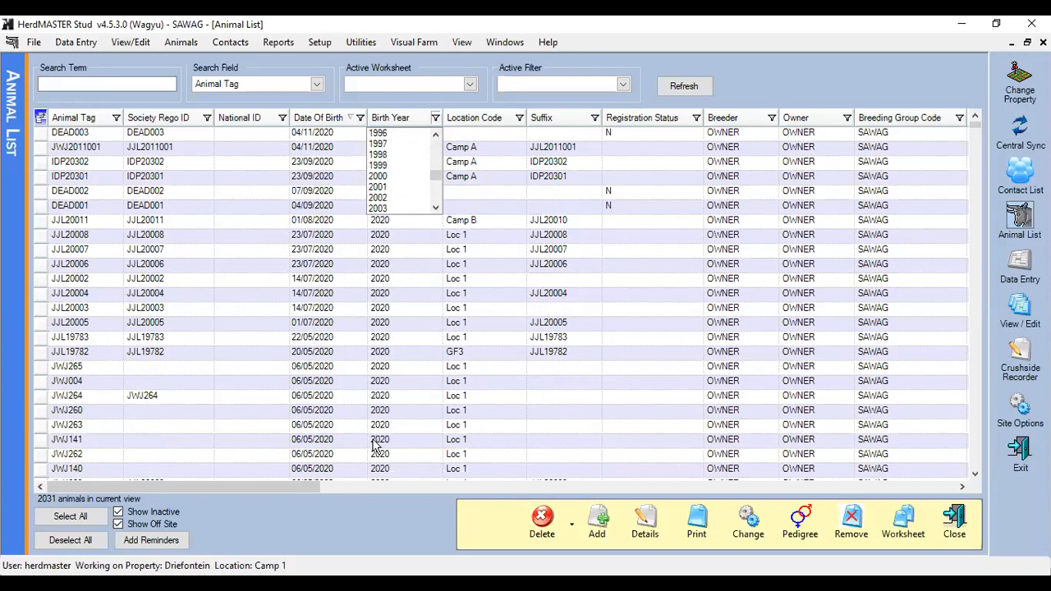
scroll(396, 193, "up", 7)
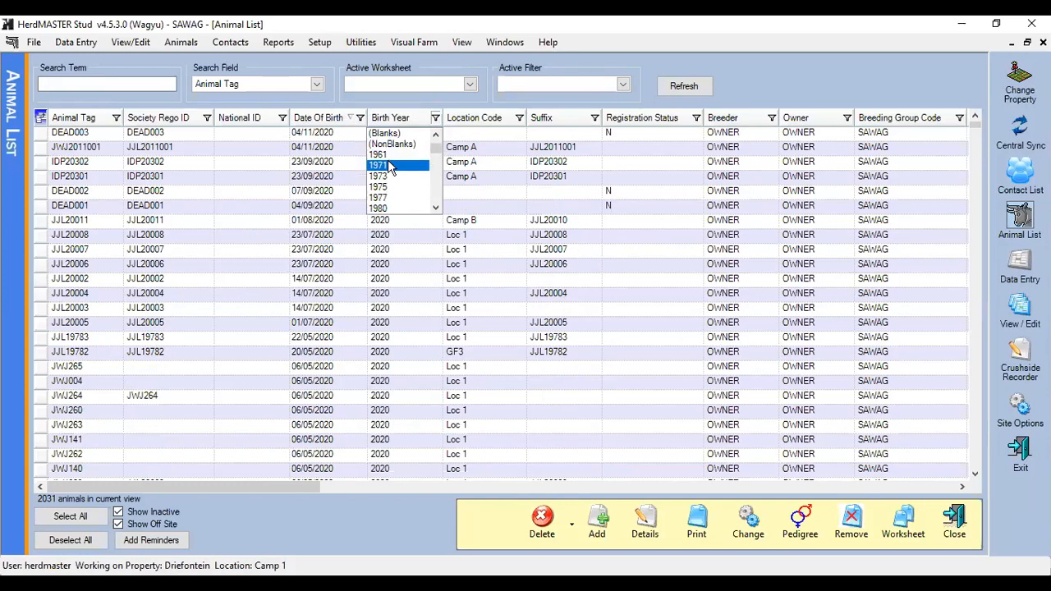
scroll(386, 153, "down", 3)
left_click_drag(436, 160, 436, 199)
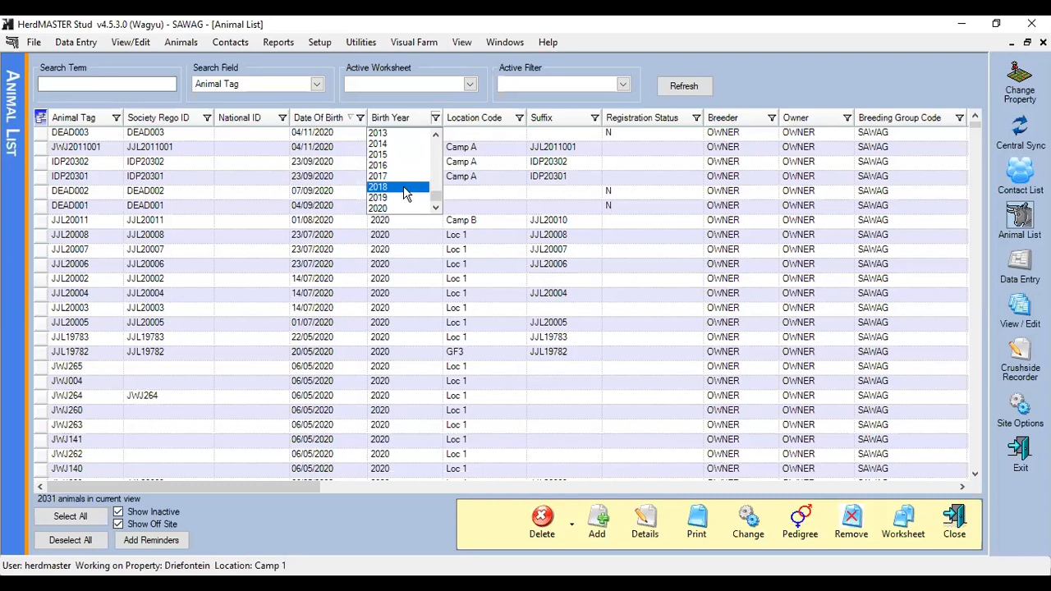
left_click(404, 190)
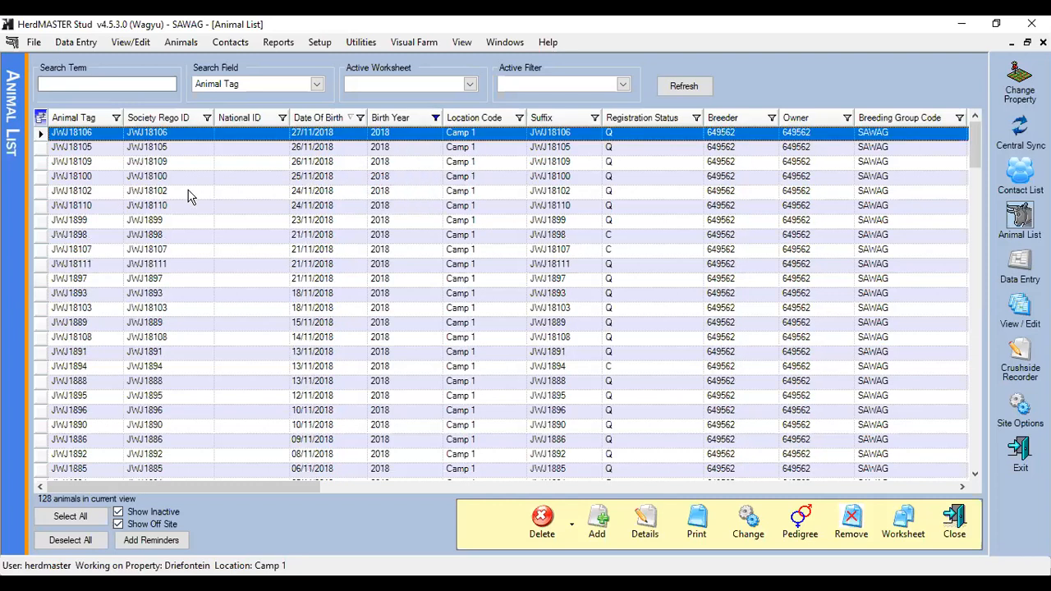
Look through the animals born in 2018 and change the Birth Year filter to 2020.
scroll(607, 242, "down", 3)
scroll(550, 262, "down", 15)
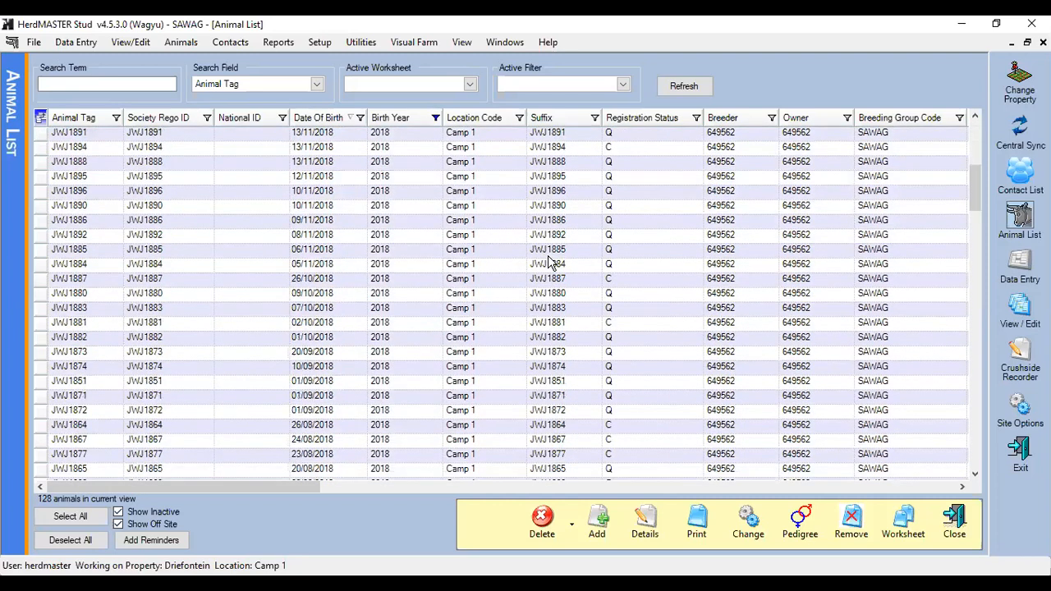
scroll(547, 303, "down", 15)
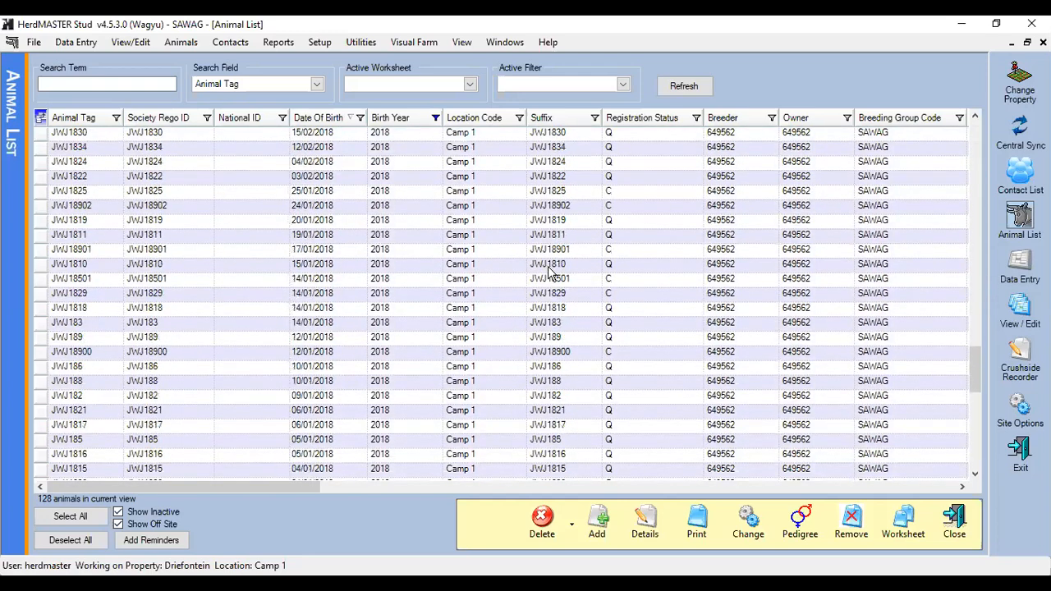
scroll(548, 304, "up", 20)
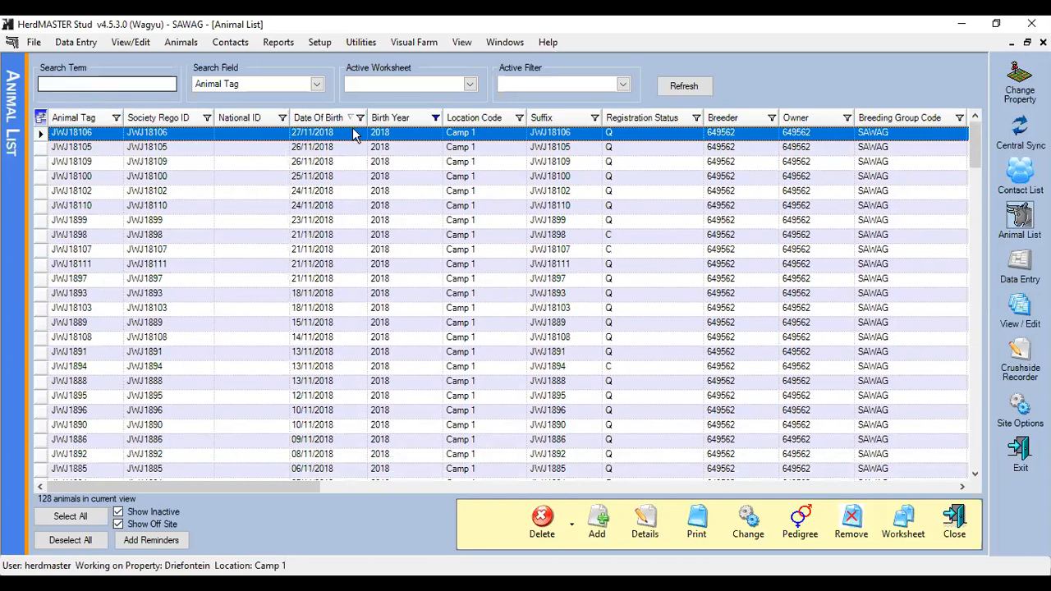
scroll(434, 201, "down", 10)
left_click(416, 206)
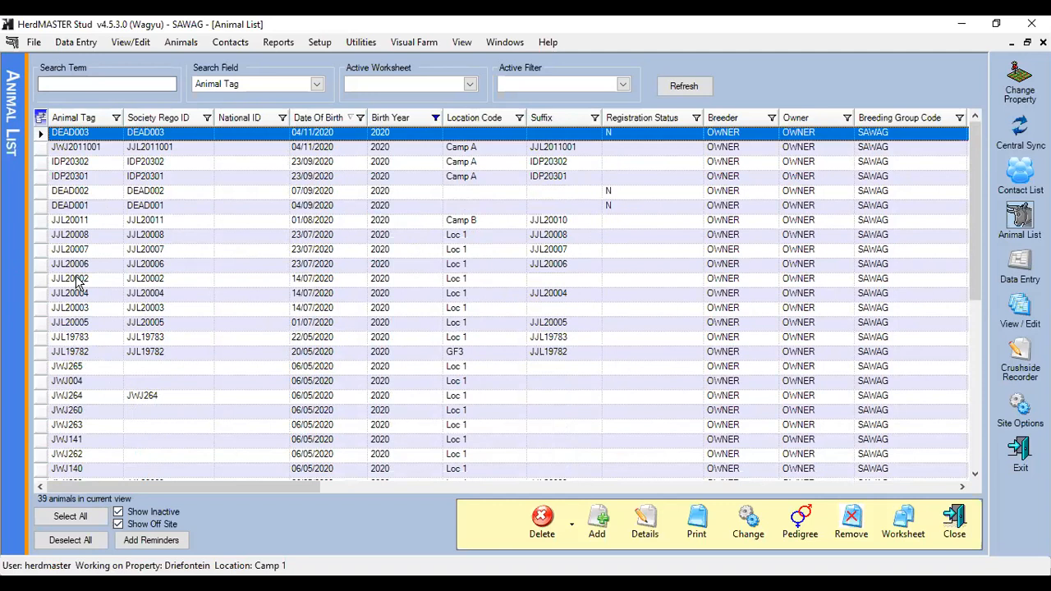
Switch the Birth Year filter back to 2018.
left_click(436, 118)
left_click_drag(436, 146, 439, 205)
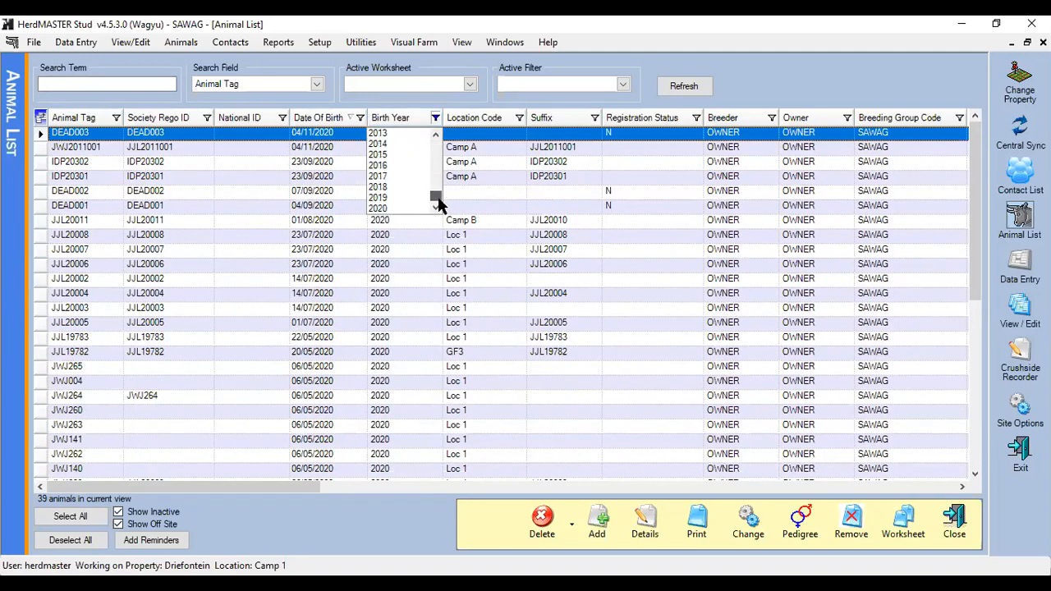
left_click(384, 189)
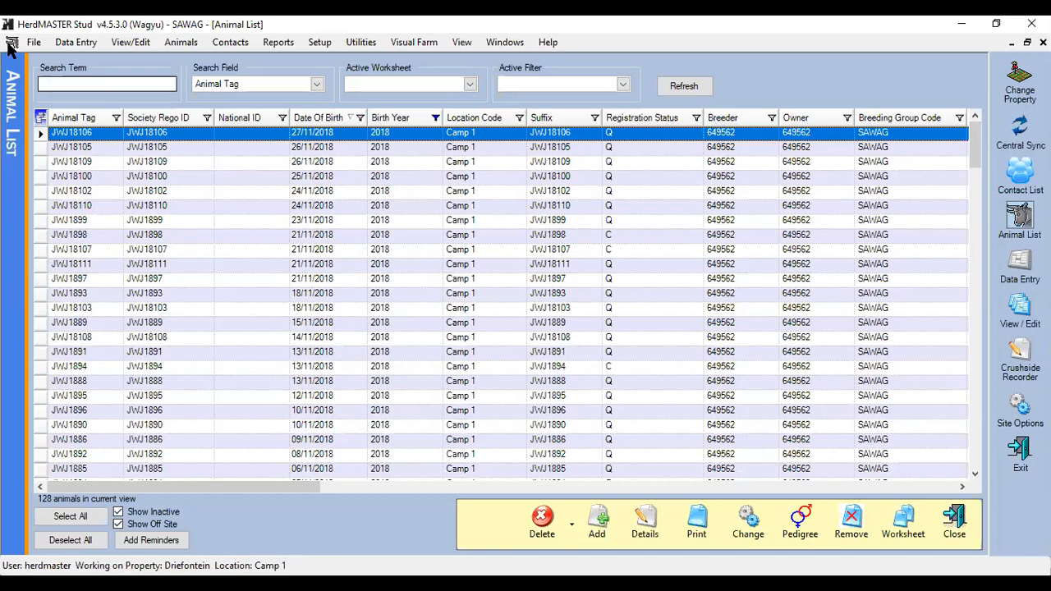
Search the animal list by Animal Tag for jjl20007.
left_click(89, 84)
type("jl")
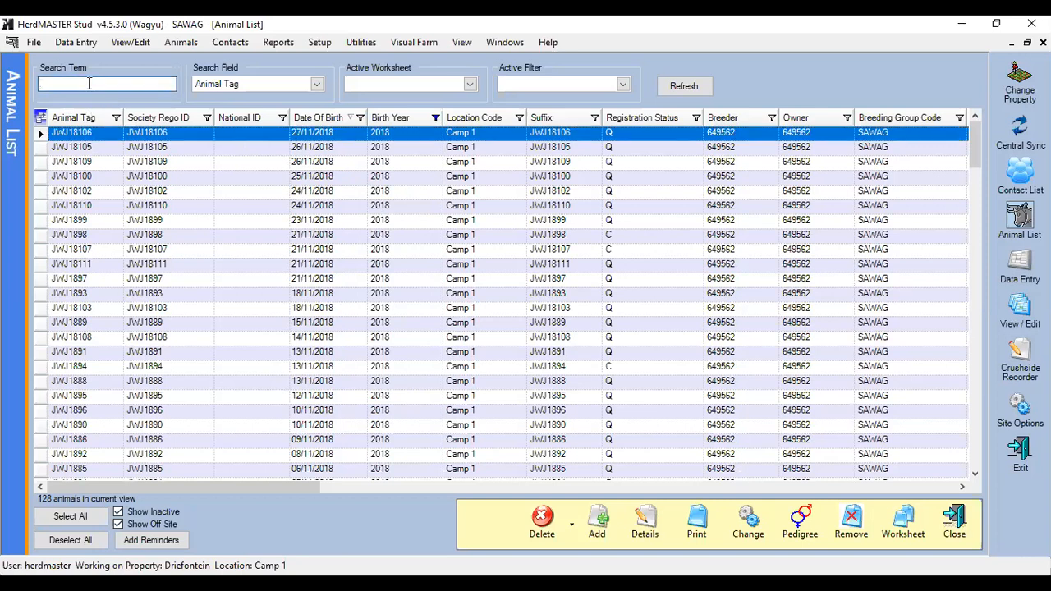
type("l")
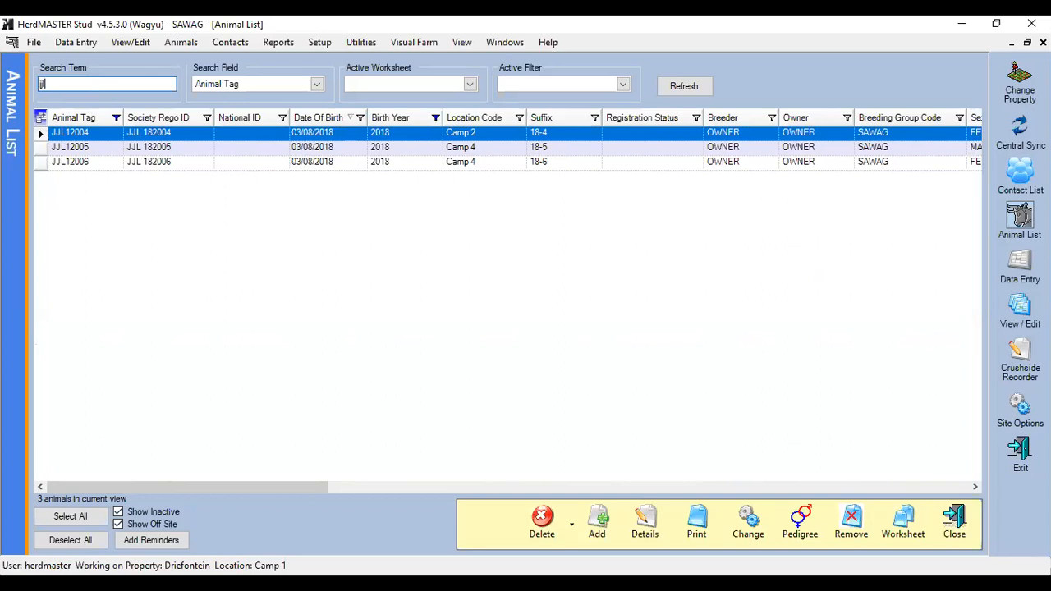
type("20")
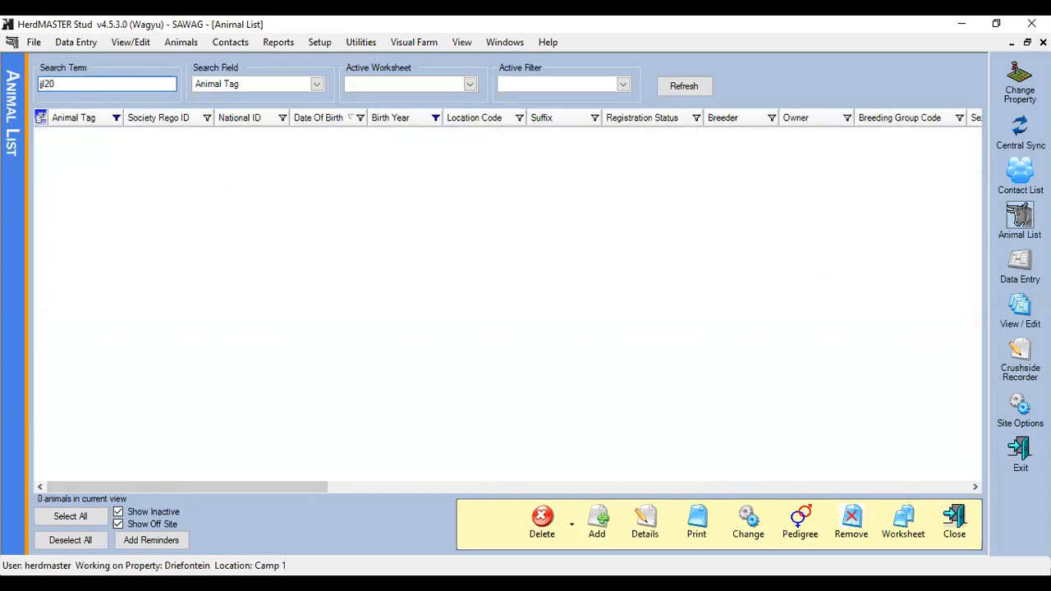
type("007")
Reset the Birth Year filter to (All) and clear the search term.
left_click(435, 119)
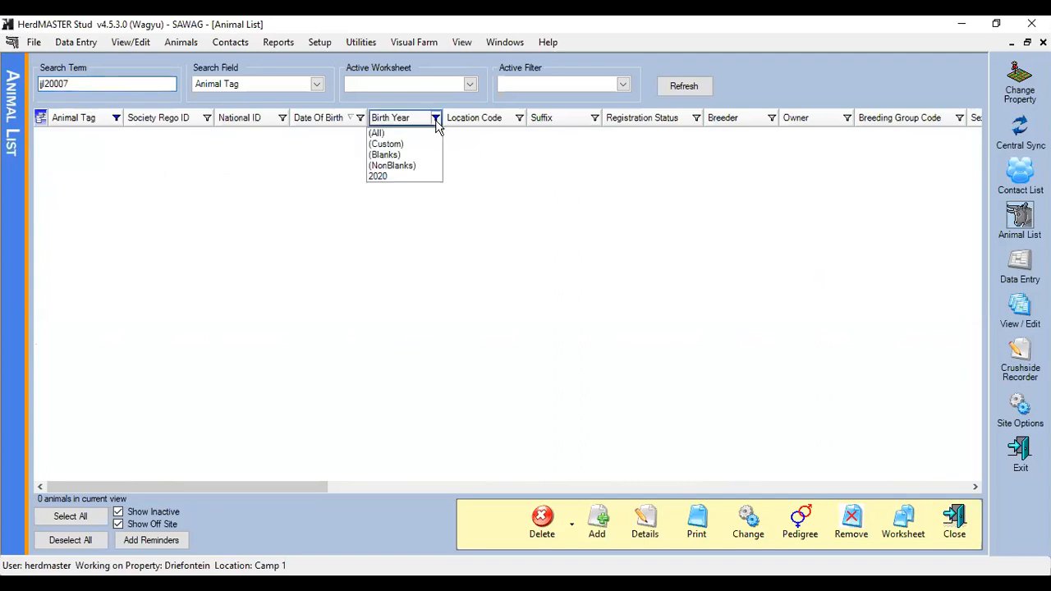
left_click(389, 135)
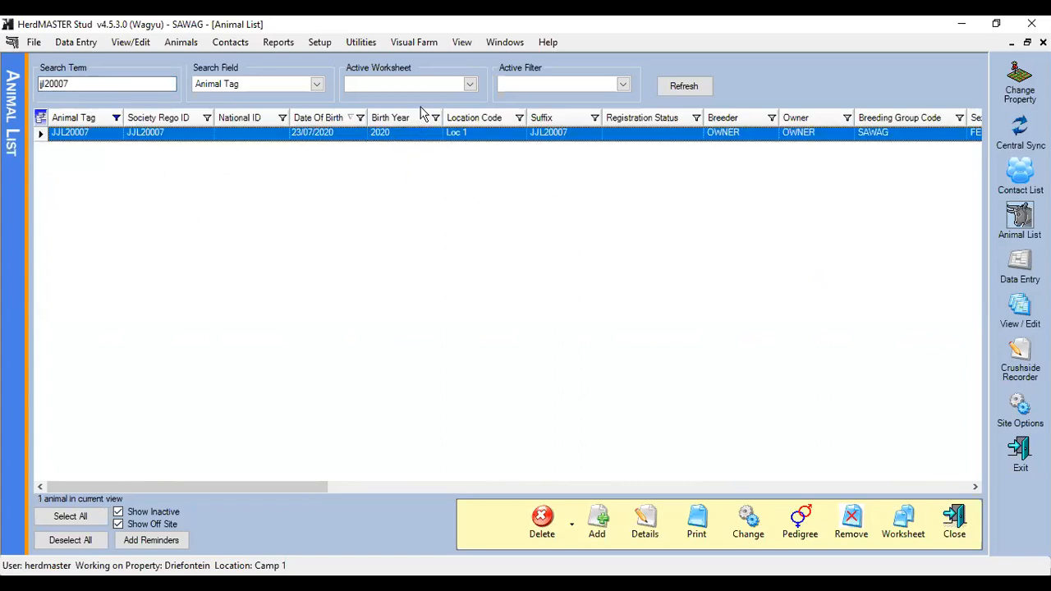
left_click_drag(72, 84, 9, 84)
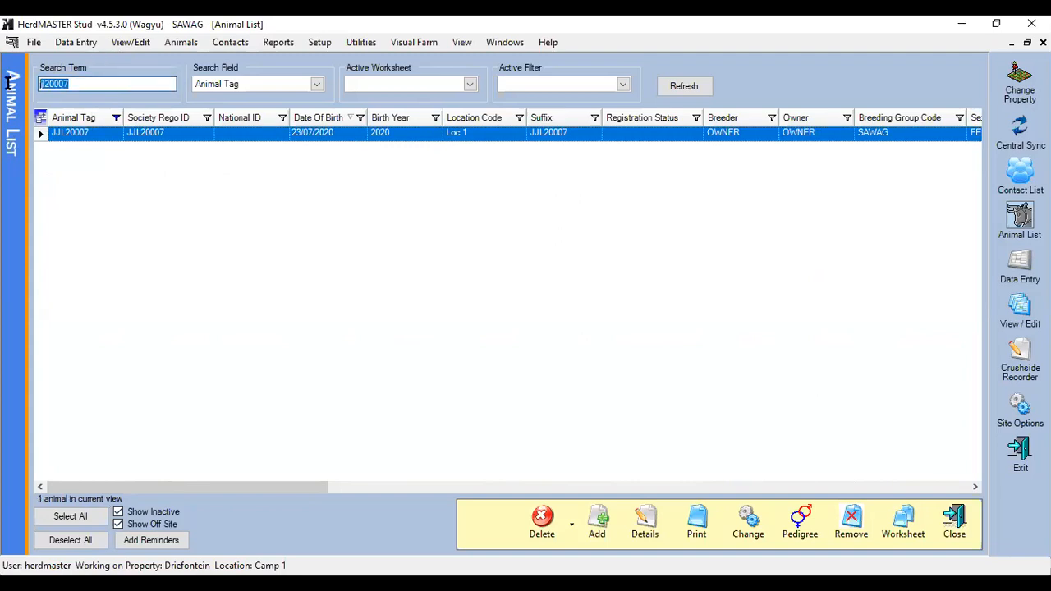
key("BackSpace")
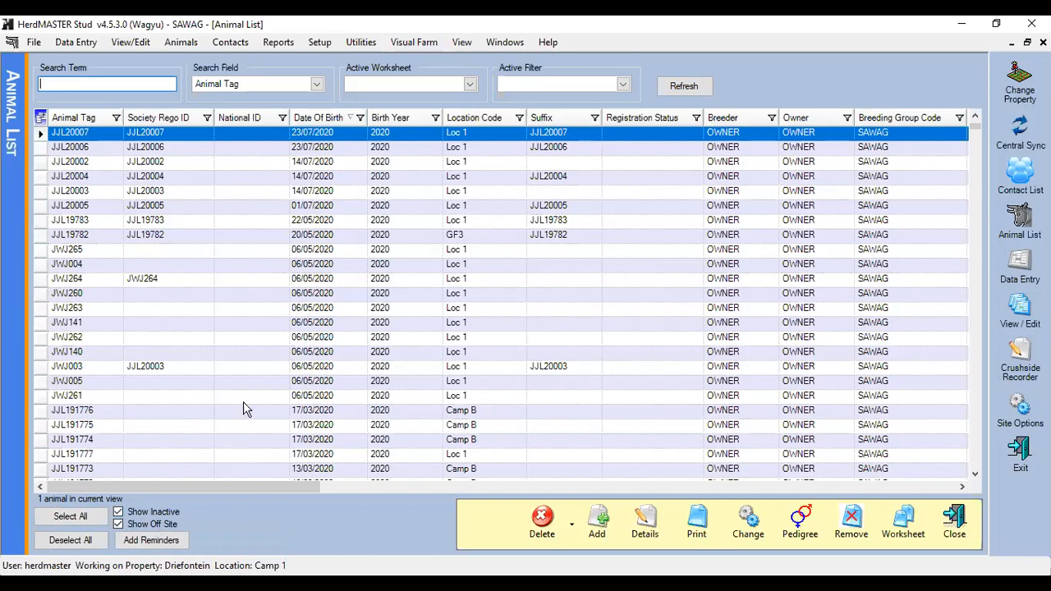
Toggle the display of inactive and off-site animals, ending with inactive animals hidden and off-site animals shown.
left_click(118, 511)
left_click(118, 513)
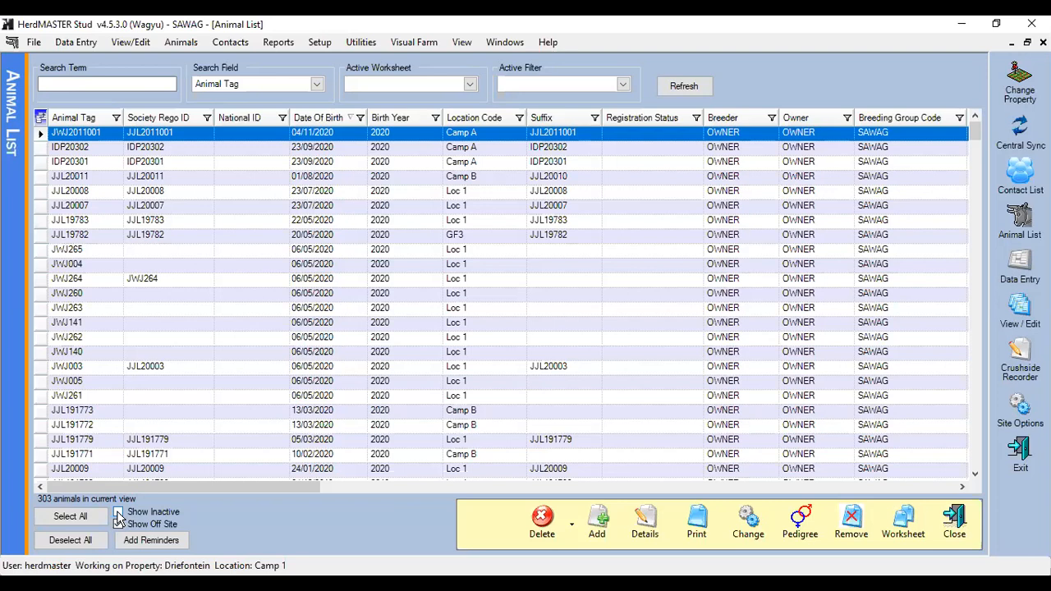
left_click(118, 524)
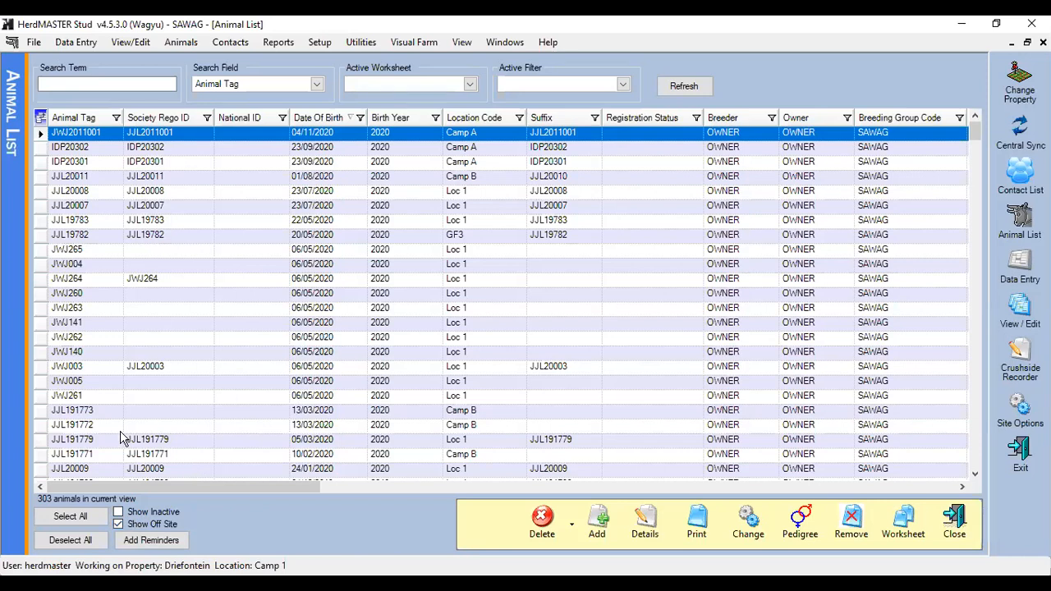
left_click(118, 512)
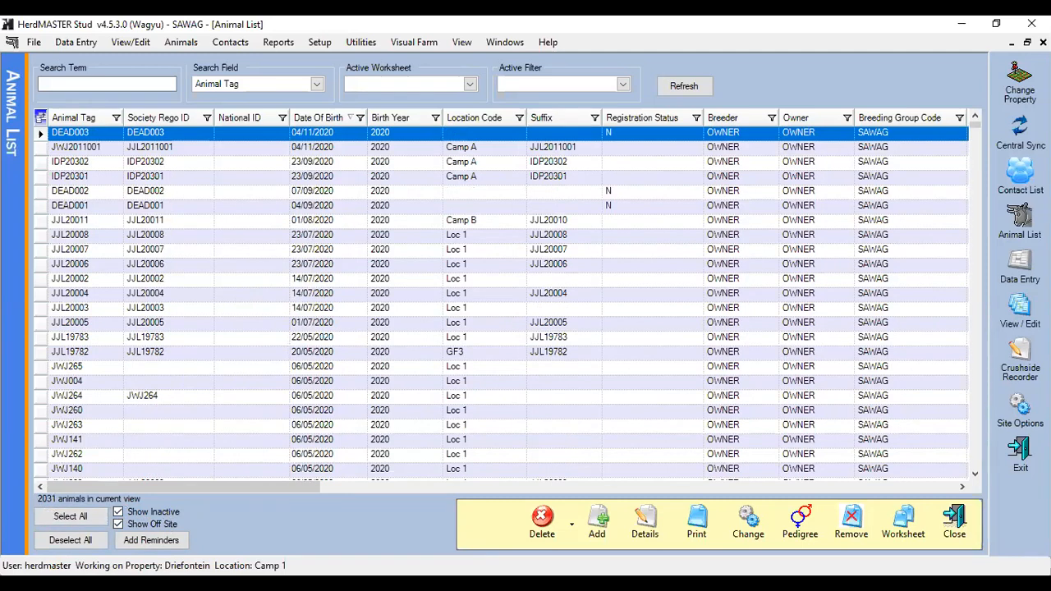
left_click(120, 513)
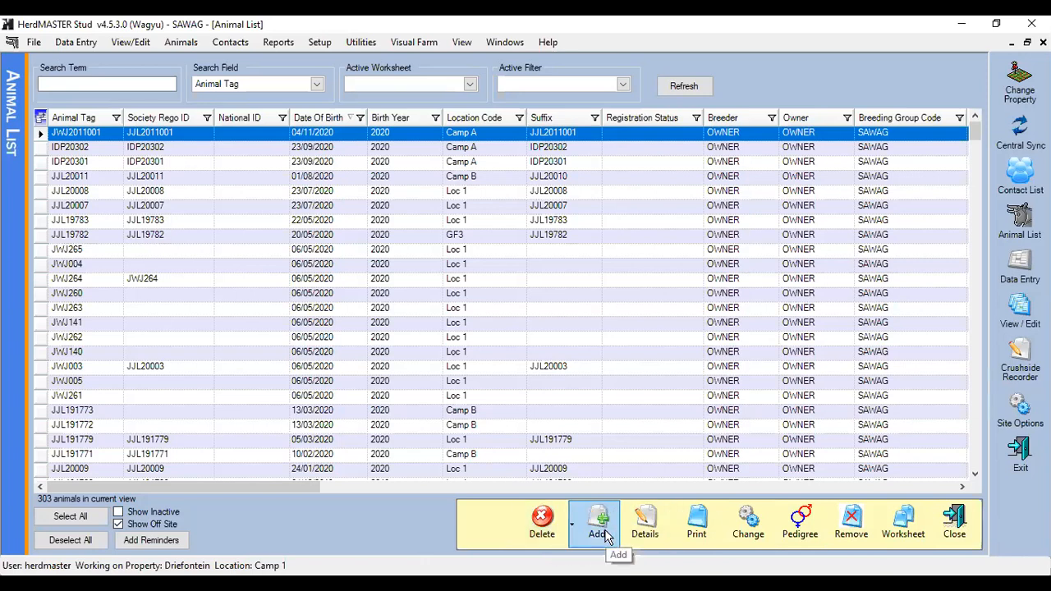
Delete the selected animal JWJ2011001 together with all its associated records.
left_click(555, 530)
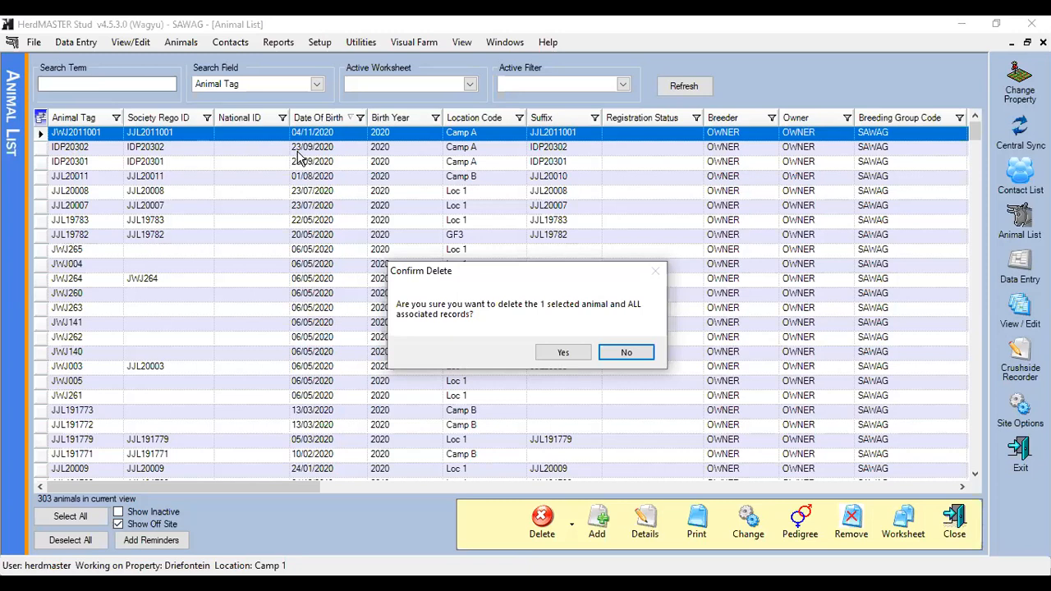
left_click(564, 353)
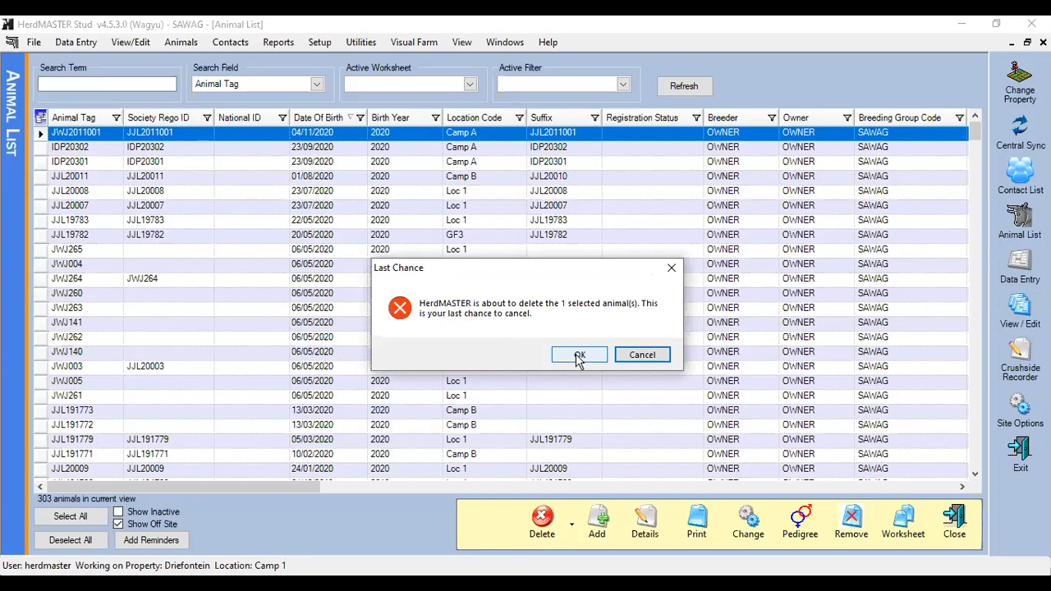
left_click(580, 356)
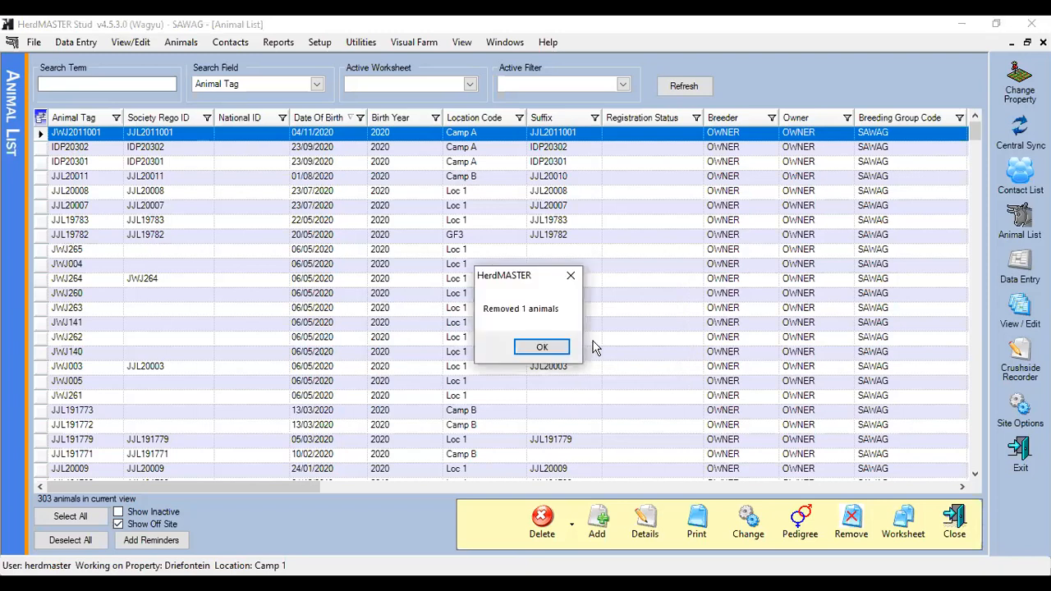
left_click(539, 347)
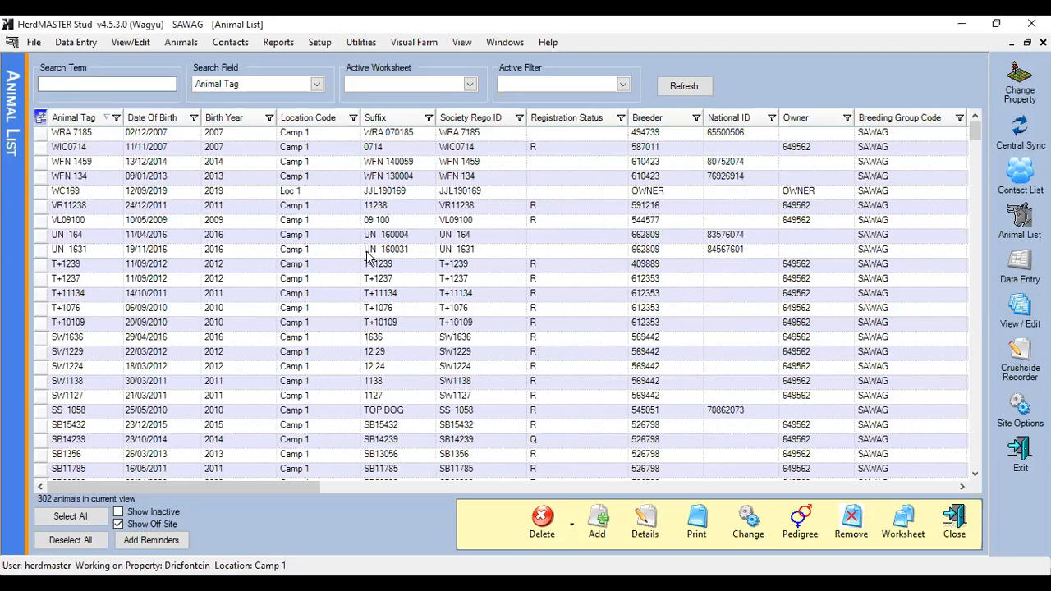
Search the Animal Tag field for jwj20, and clear the search term again.
left_click(100, 82)
type("jw")
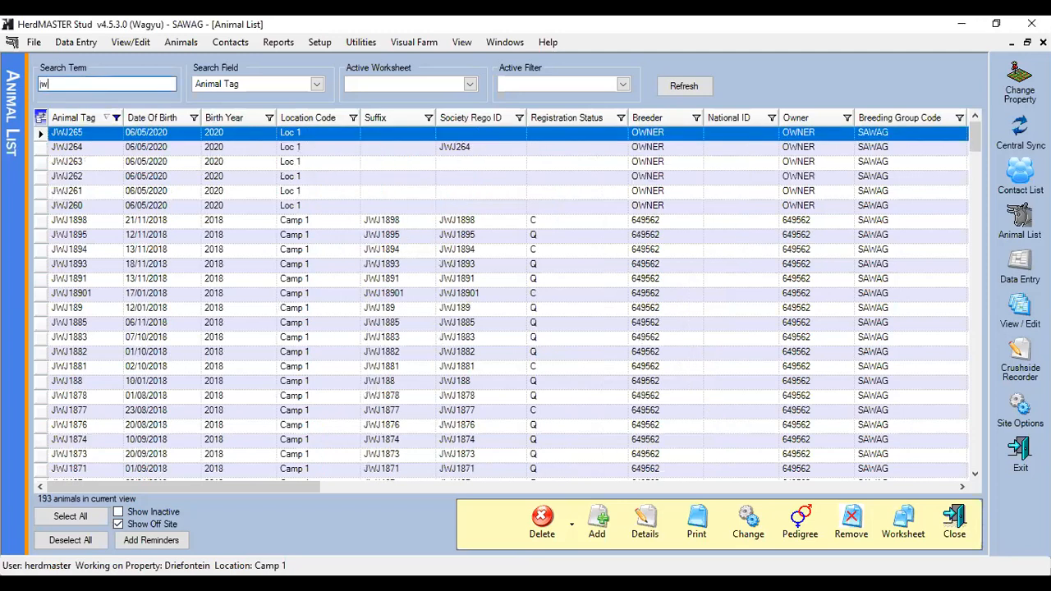
type("j20")
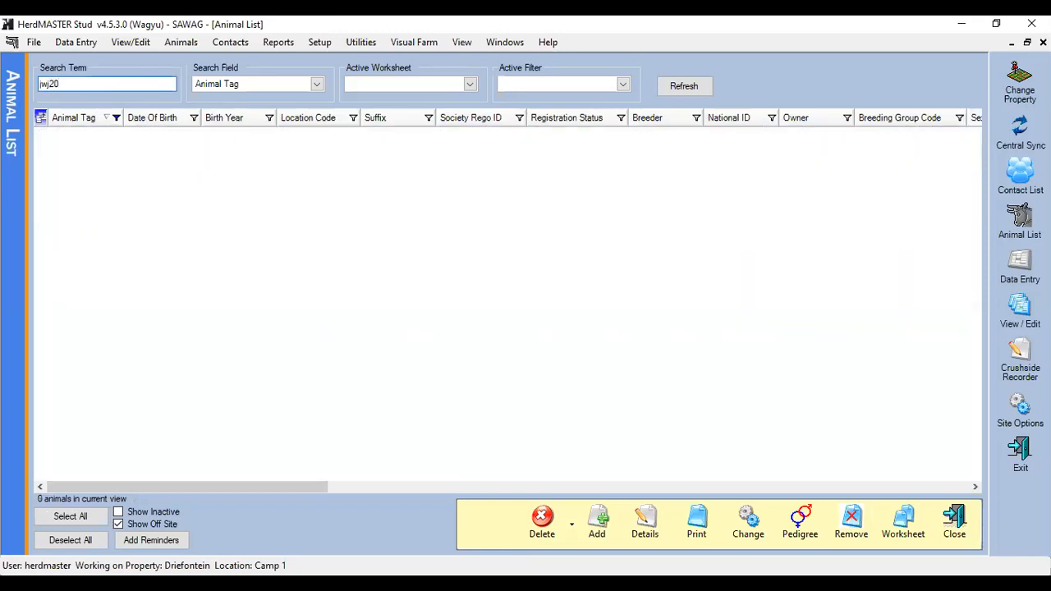
key("BackSpace")
key("BackSpace")
key("BackSpace")
key("BackSpace")
key("BackSpace")
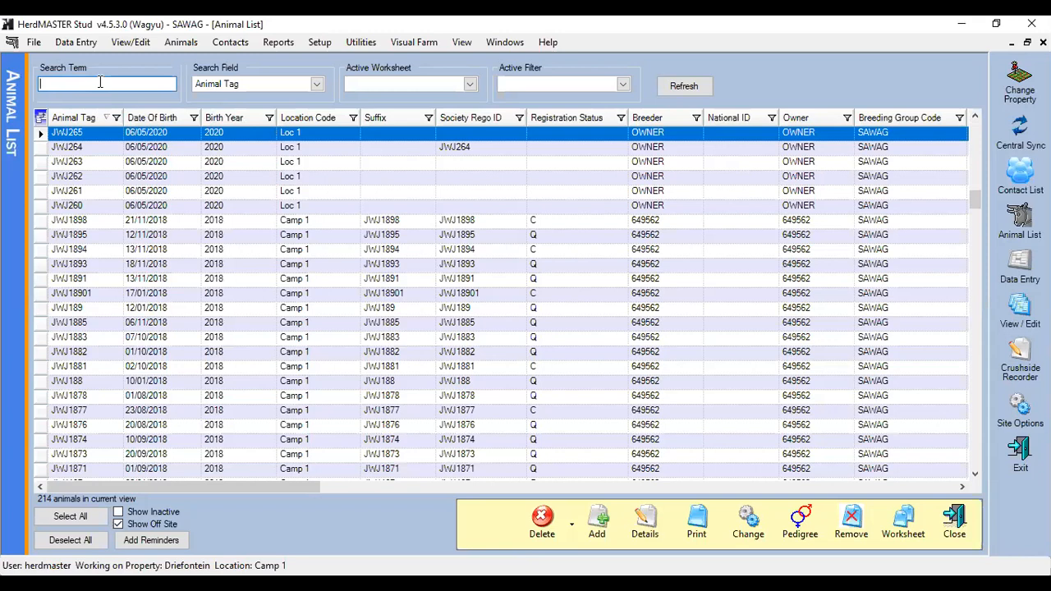
Open the details of animal JWJ1855 and view its pedigree and progeny records.
scroll(186, 224, "down", 7)
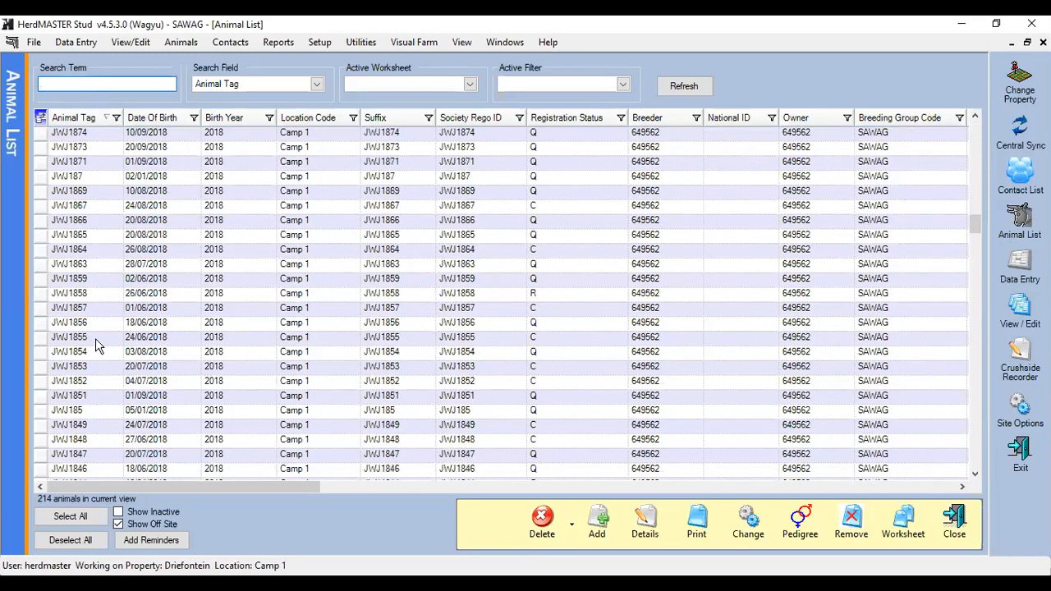
double_click(85, 337)
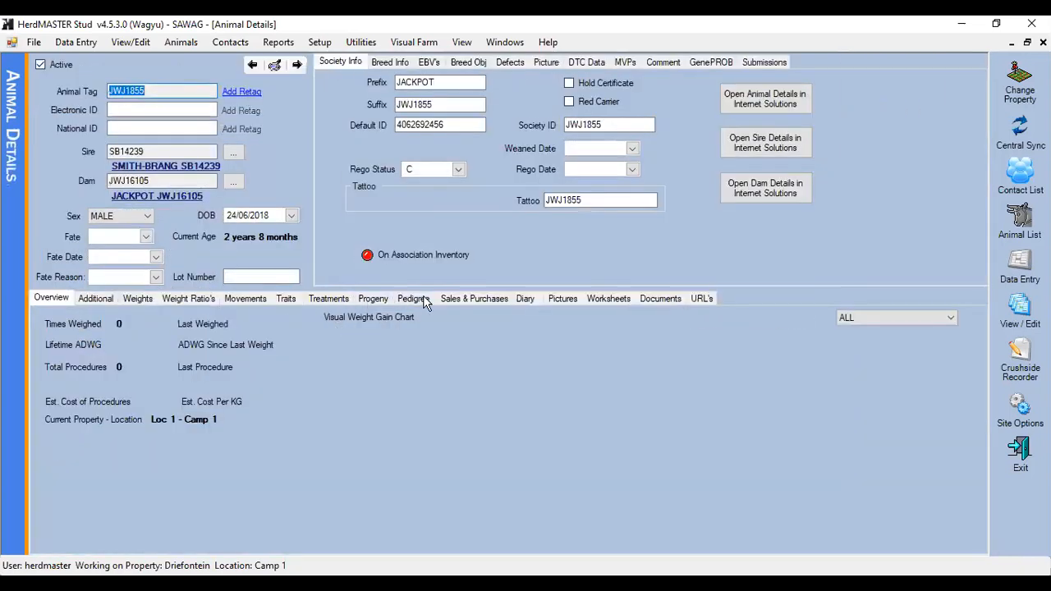
left_click(424, 300)
left_click(371, 301)
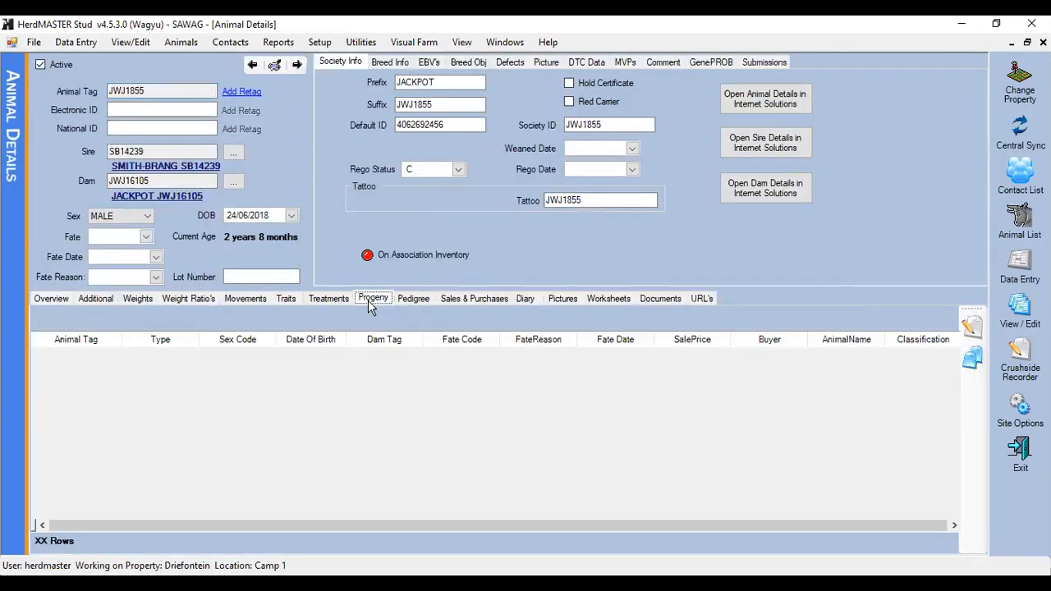
Go forward through the following animals' progeny records until animal JWJ1835.
left_click(297, 64)
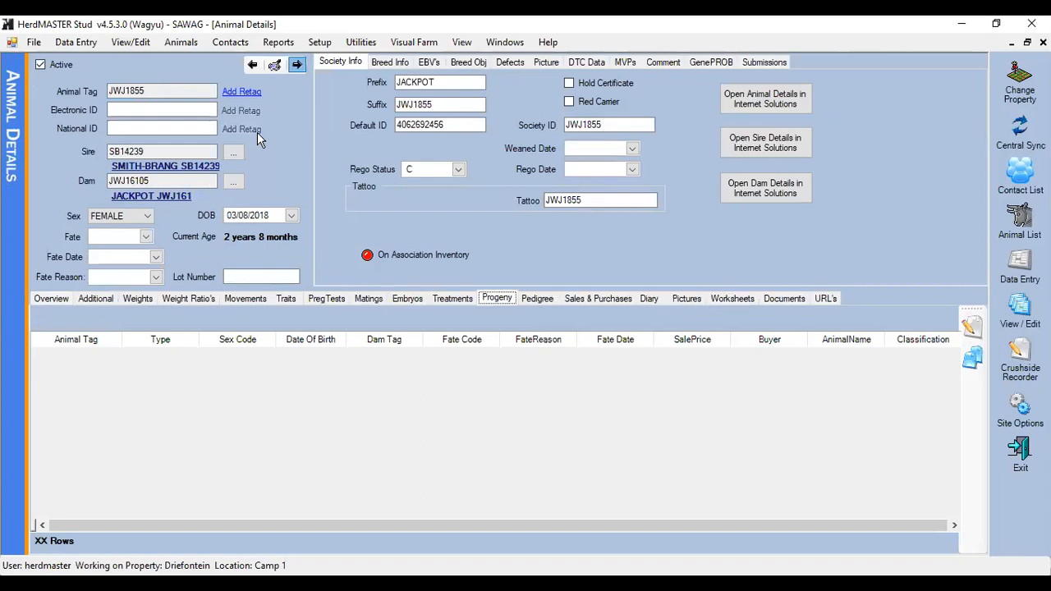
left_click(296, 64)
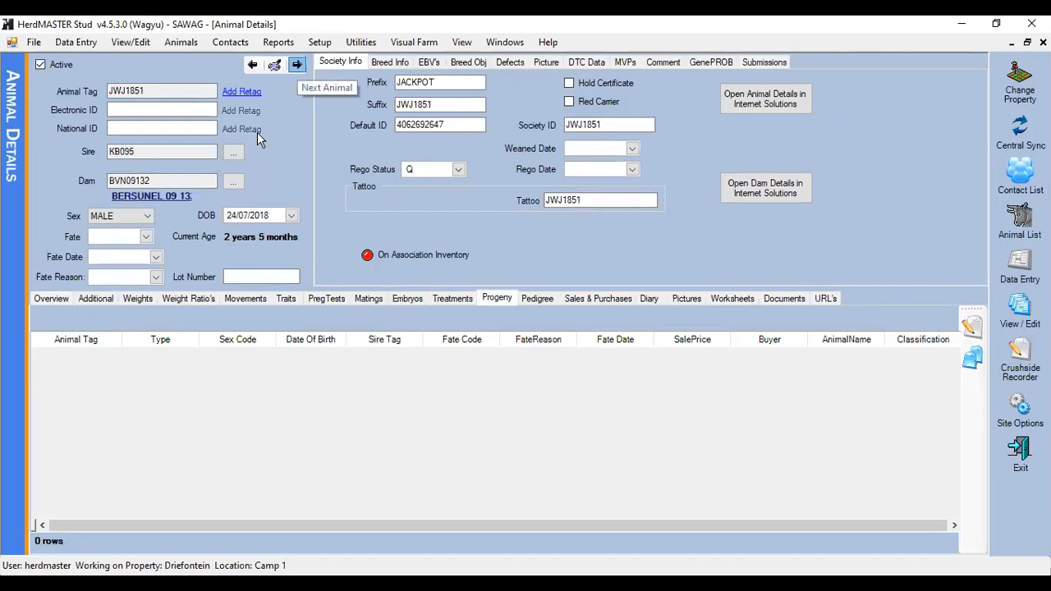
left_click(296, 64)
left_click(297, 64)
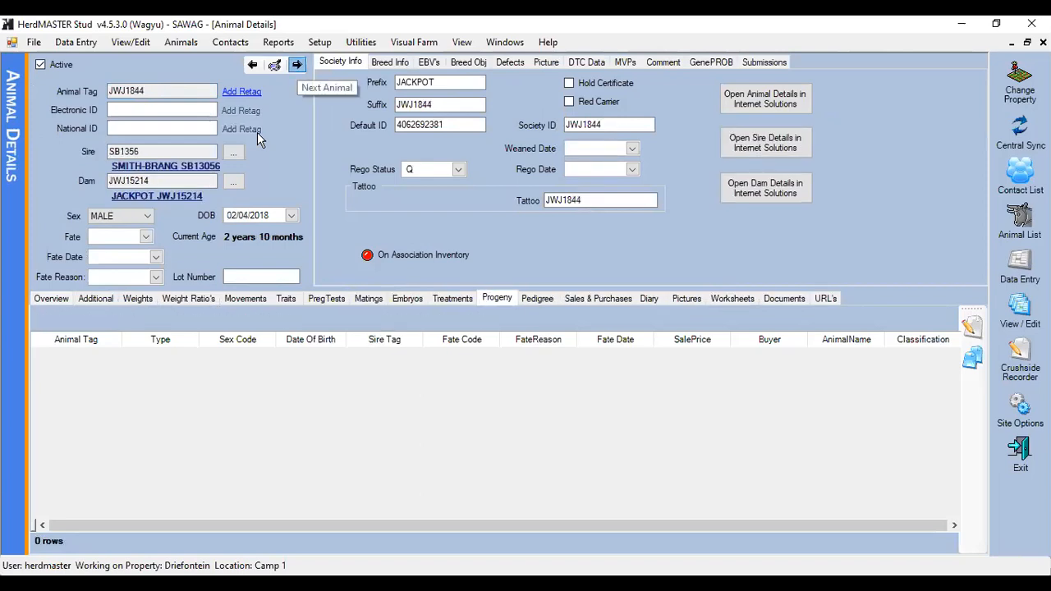
left_click(297, 64)
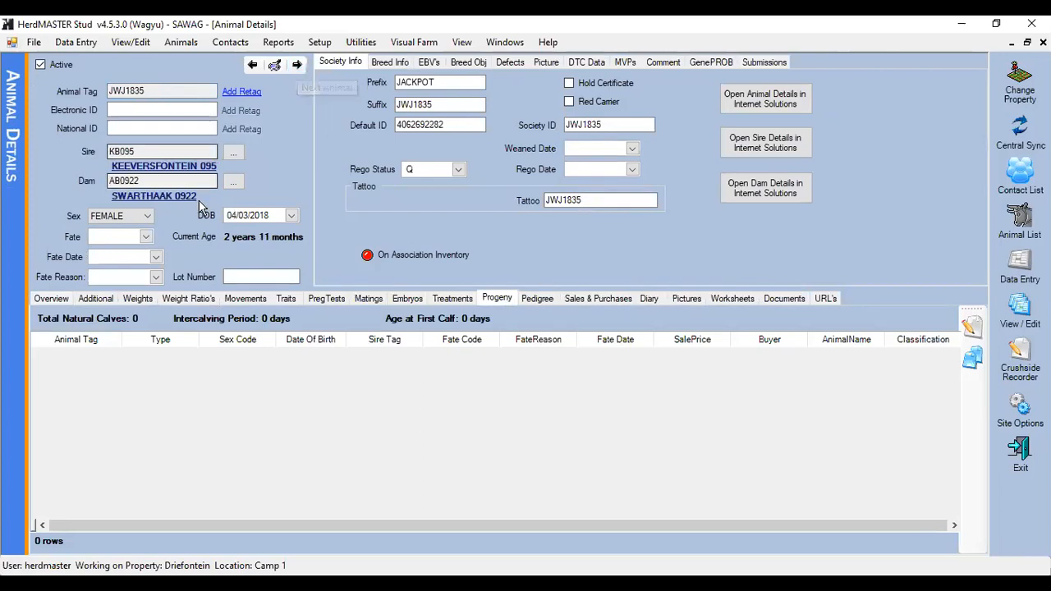
Open the details of JWJ1835's dam, AB0922, and return to the animal list.
left_click(146, 195)
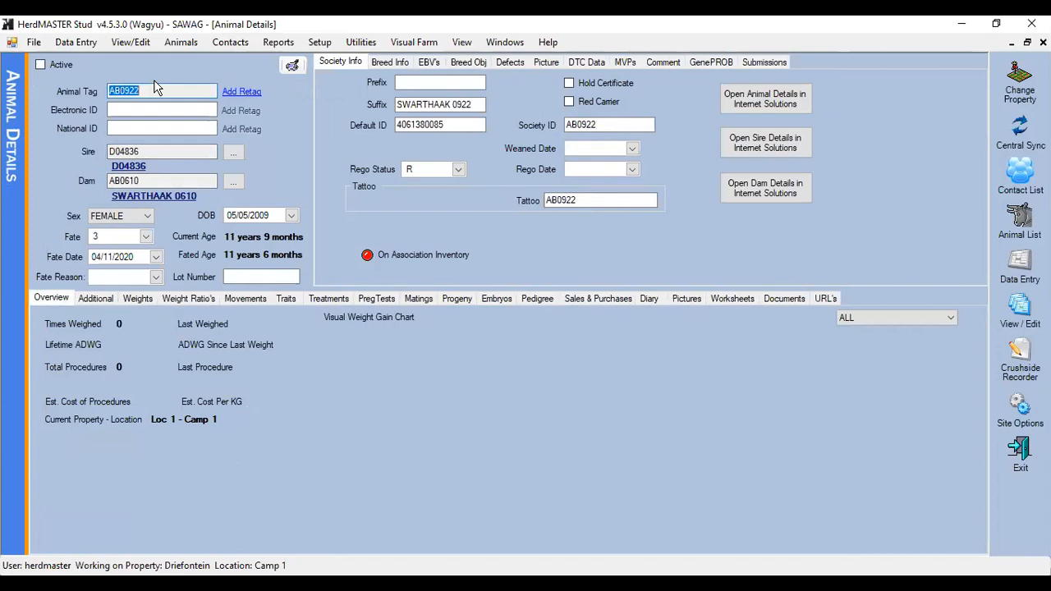
left_click(1042, 42)
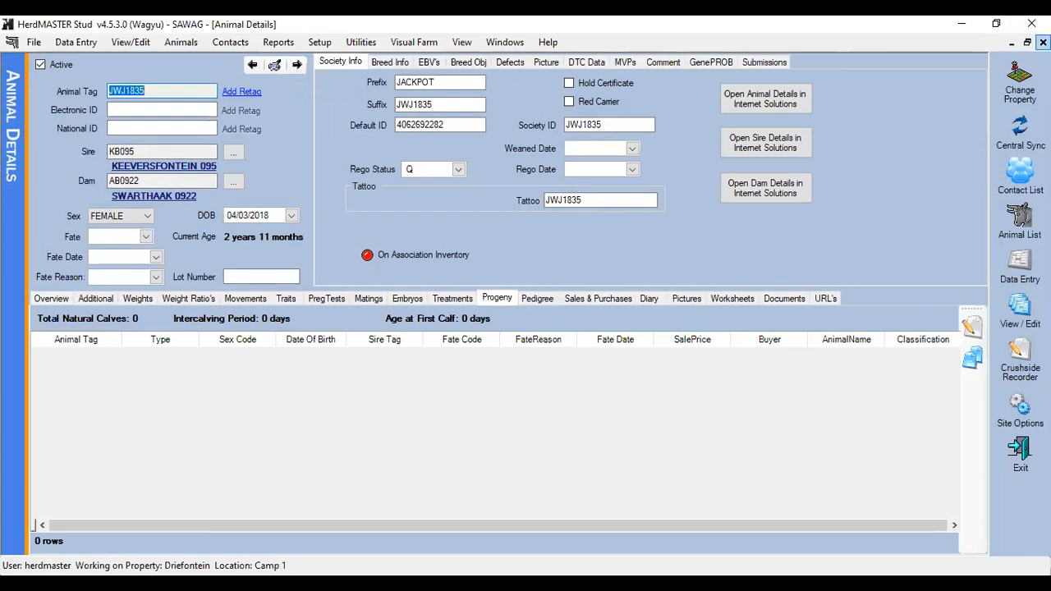
left_click(1043, 42)
Search the animal list for tag AB0922 and include inactive animals.
left_click(96, 83)
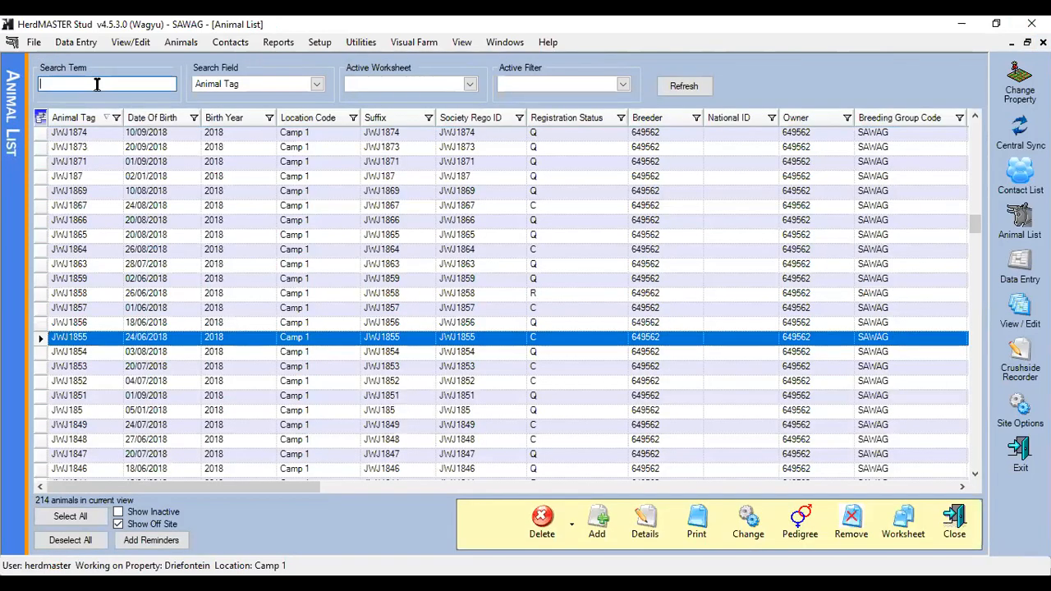
type("AB0922")
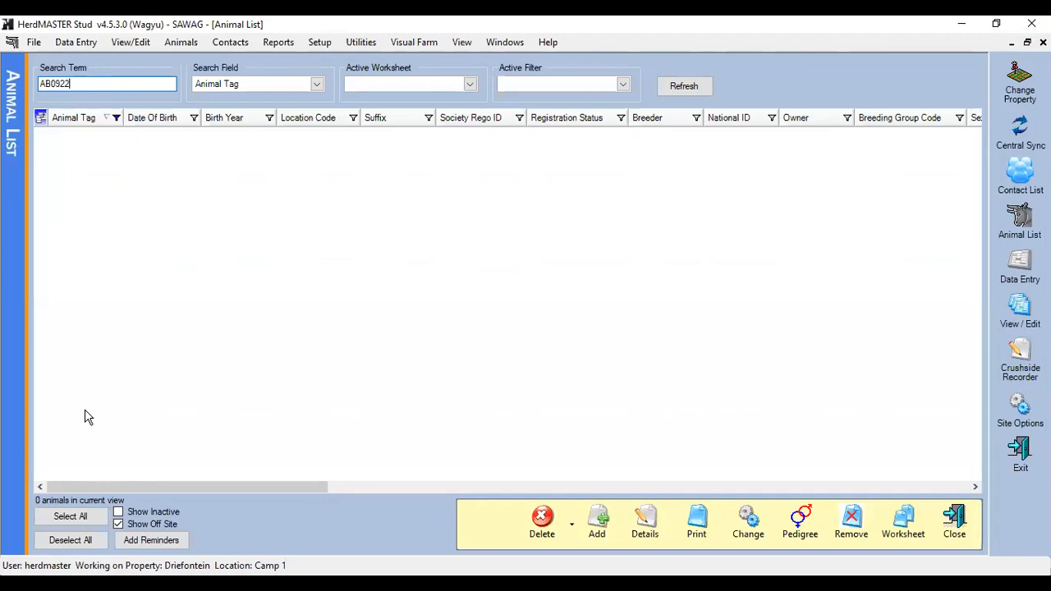
left_click(117, 513)
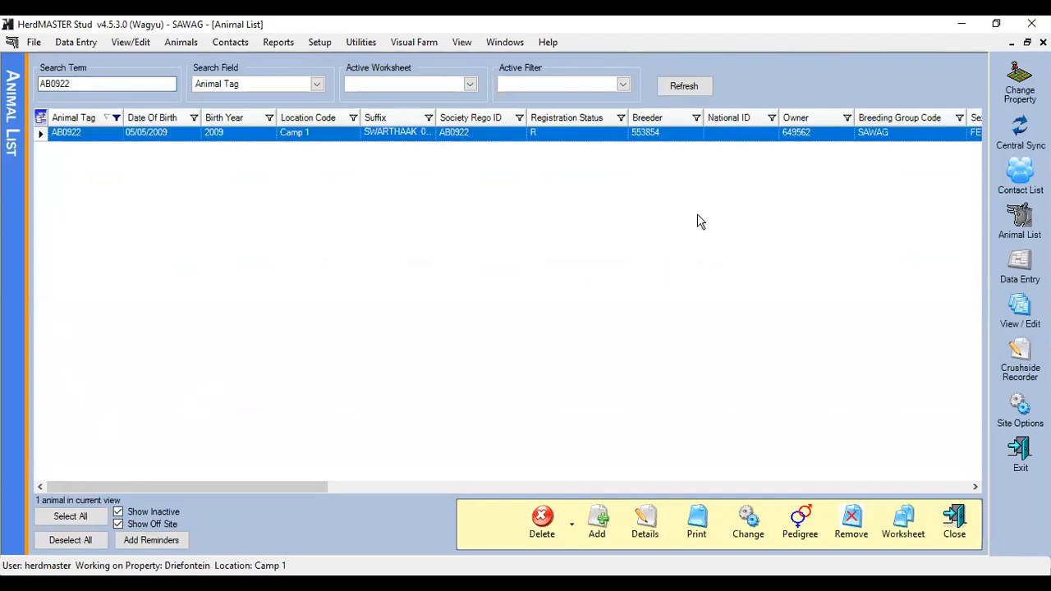
Try to delete animal AB0922 and all its associated records.
left_click(543, 526)
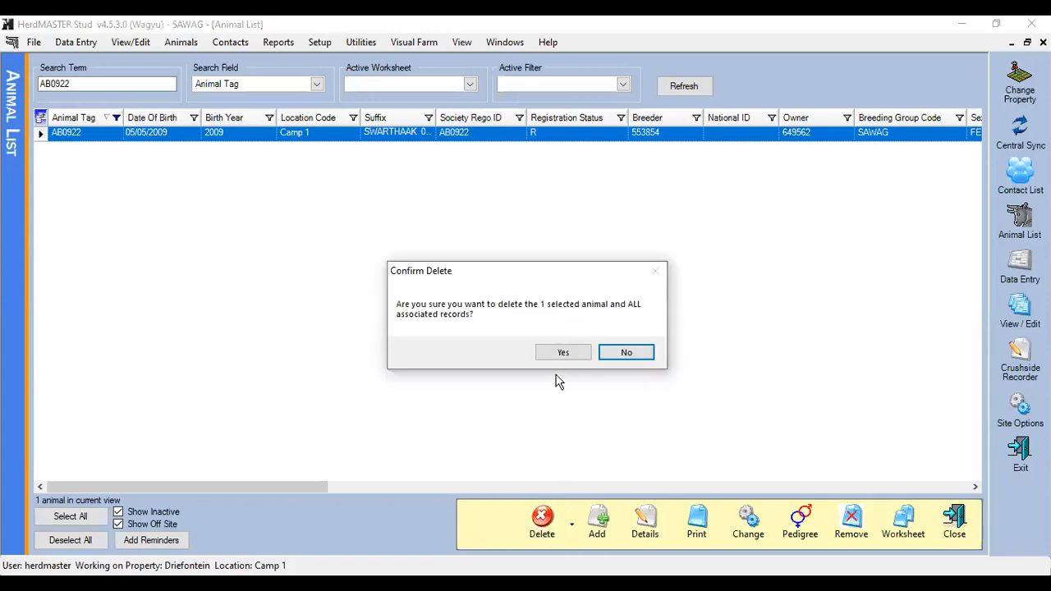
left_click(558, 355)
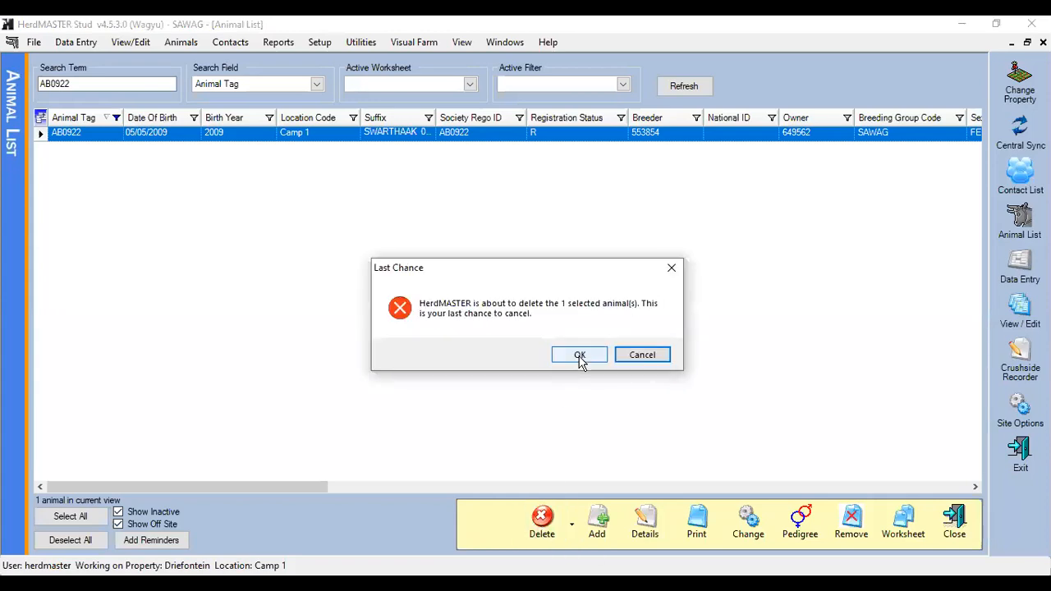
left_click(579, 357)
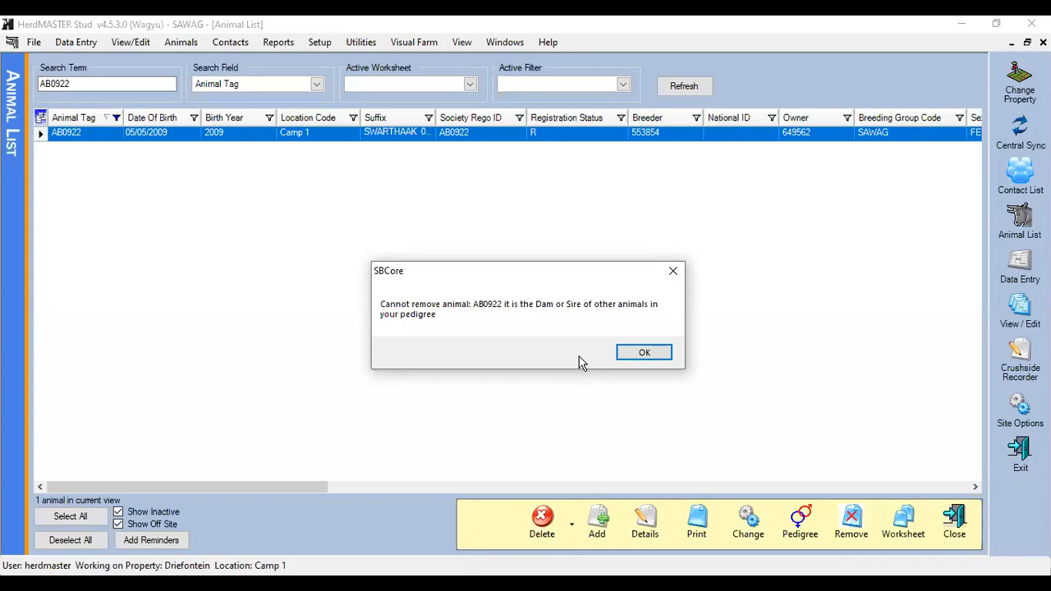
left_click(644, 353)
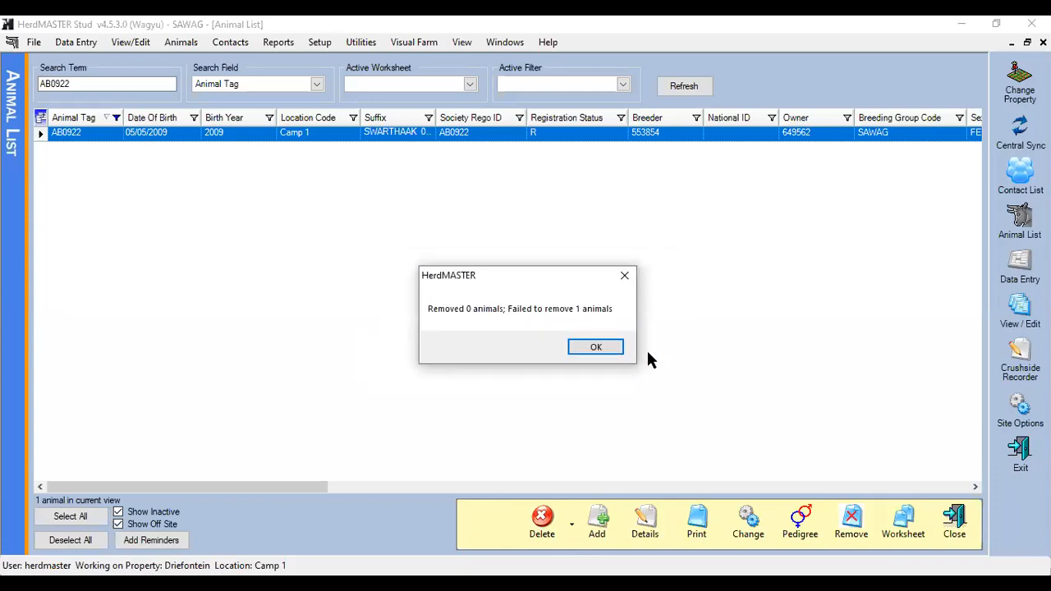
left_click(594, 348)
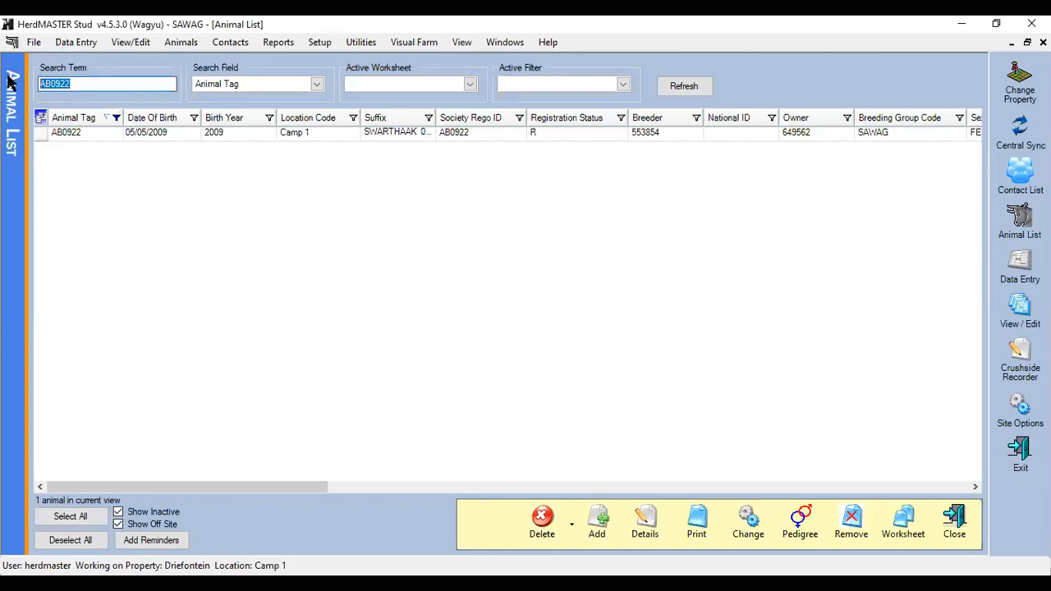
Clear the animal tag search and open the details of animal AB0632.
key("BackSpace")
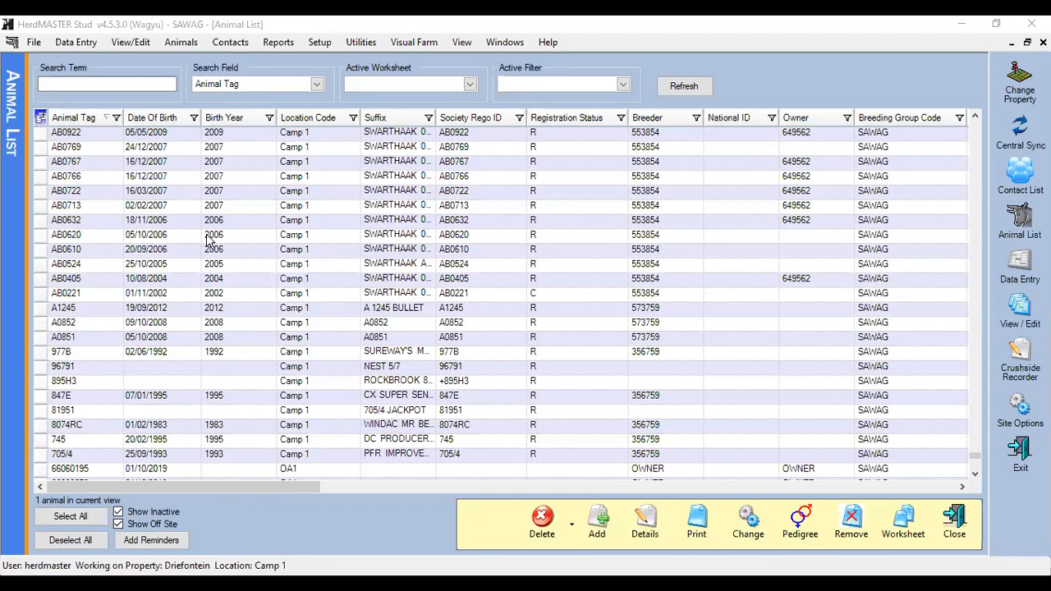
left_click(69, 222)
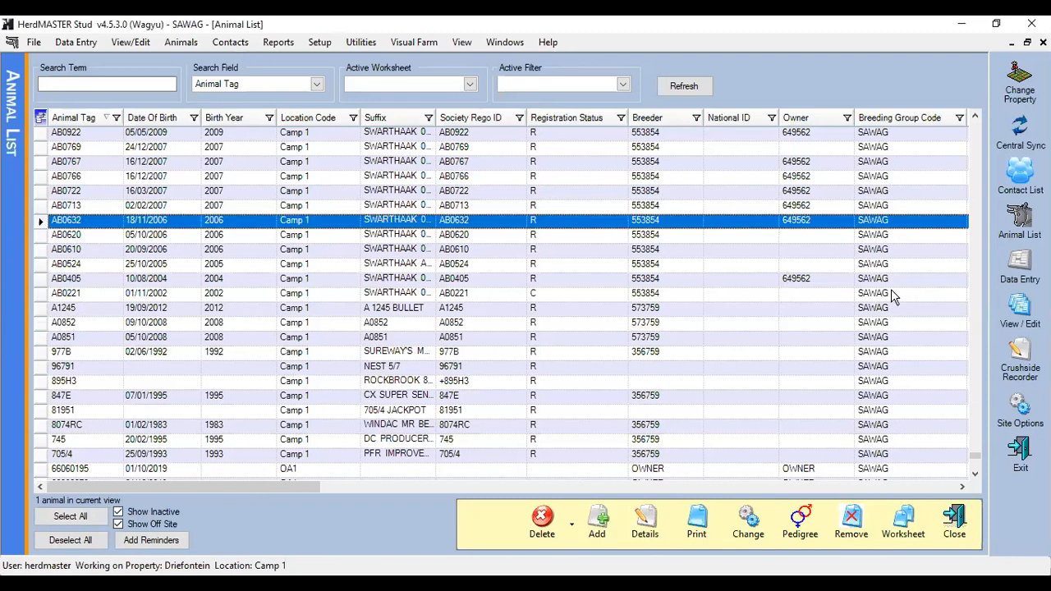
left_click(646, 525)
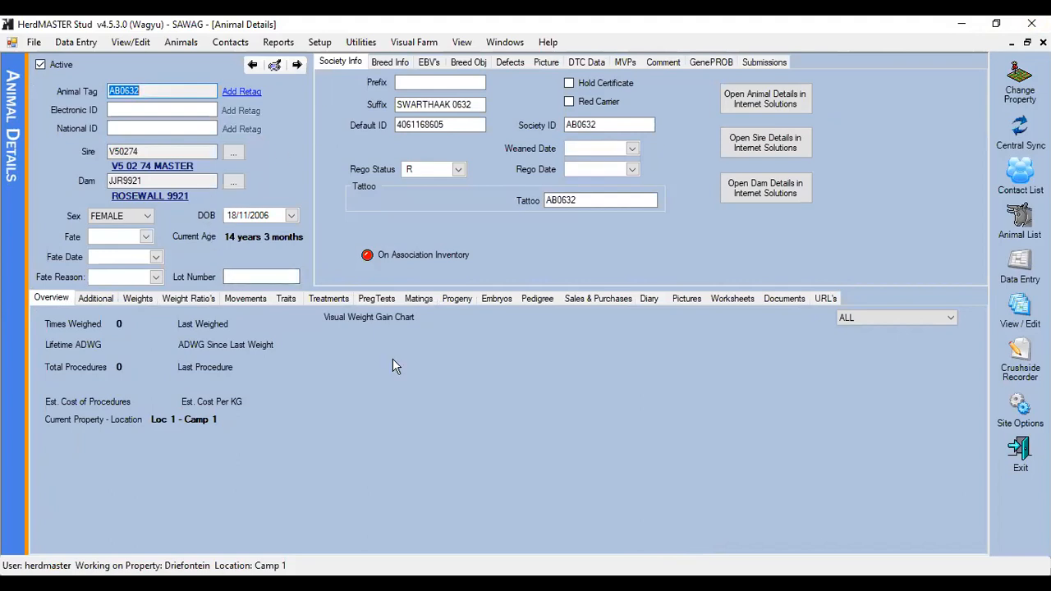
Highlight the animal tag in AB0632's details and open its sire, V5 02 74 MASTER.
left_click(136, 90)
left_click_drag(136, 90, 66, 85)
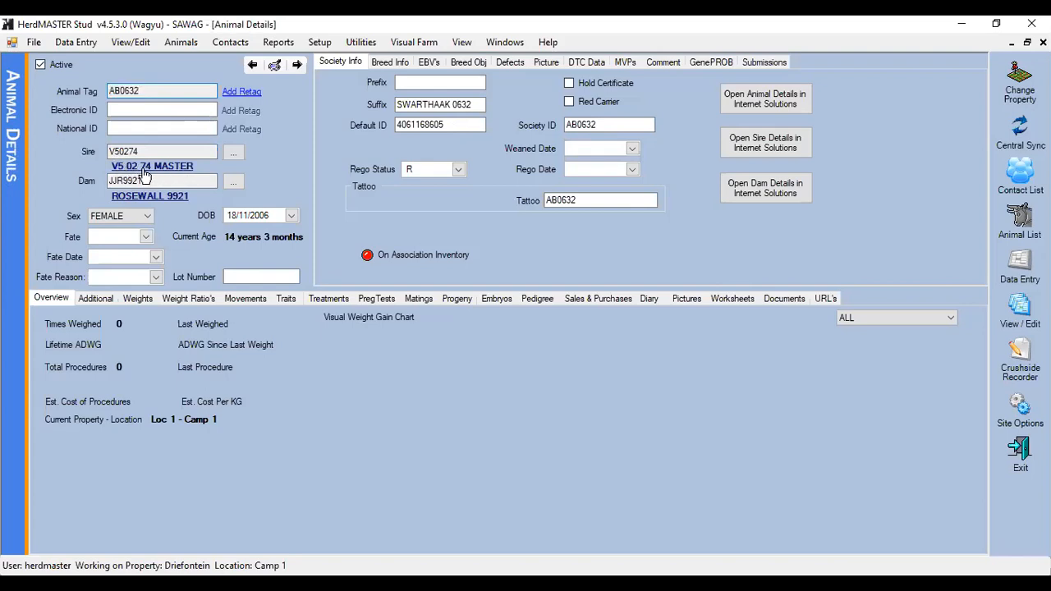
left_click(143, 168)
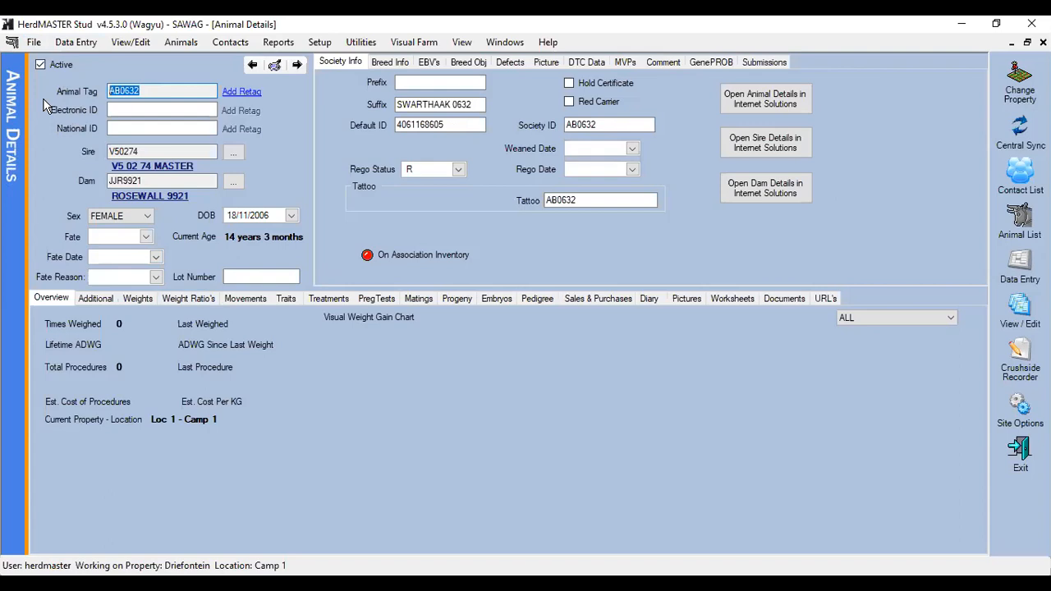
Set AB0632's fate to the blank option and make the animal active.
left_click(134, 235)
left_click(127, 261)
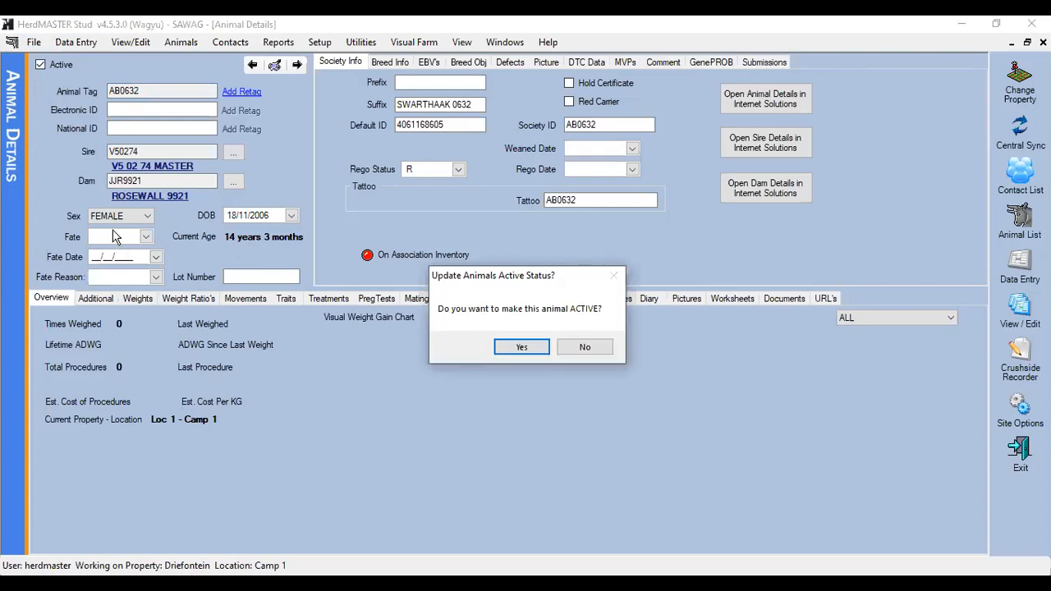
left_click(526, 348)
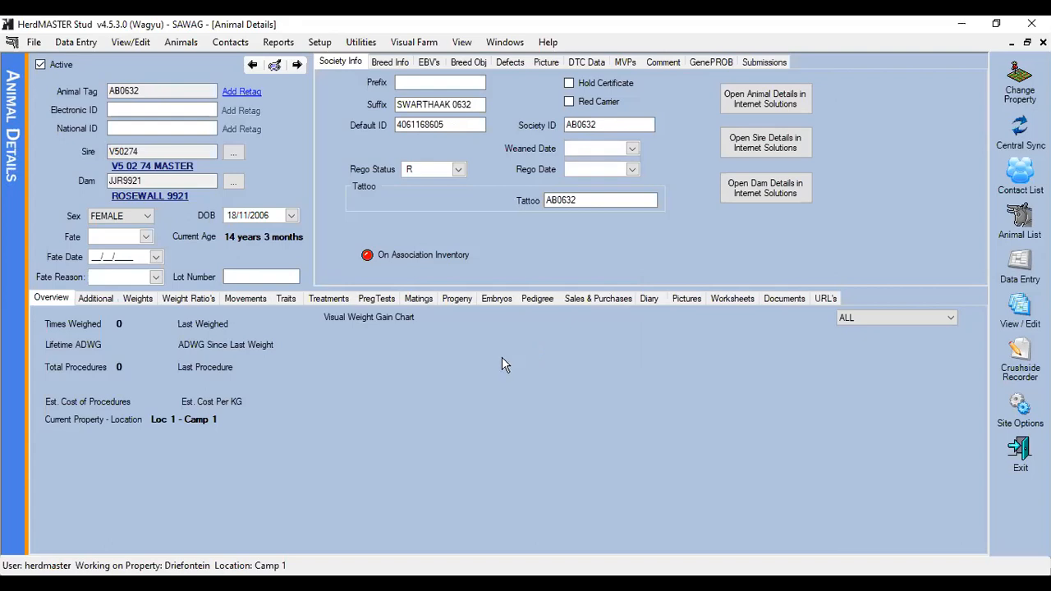
Look at AB0632's weights and go forward to animal AB0524's overview.
left_click(62, 302)
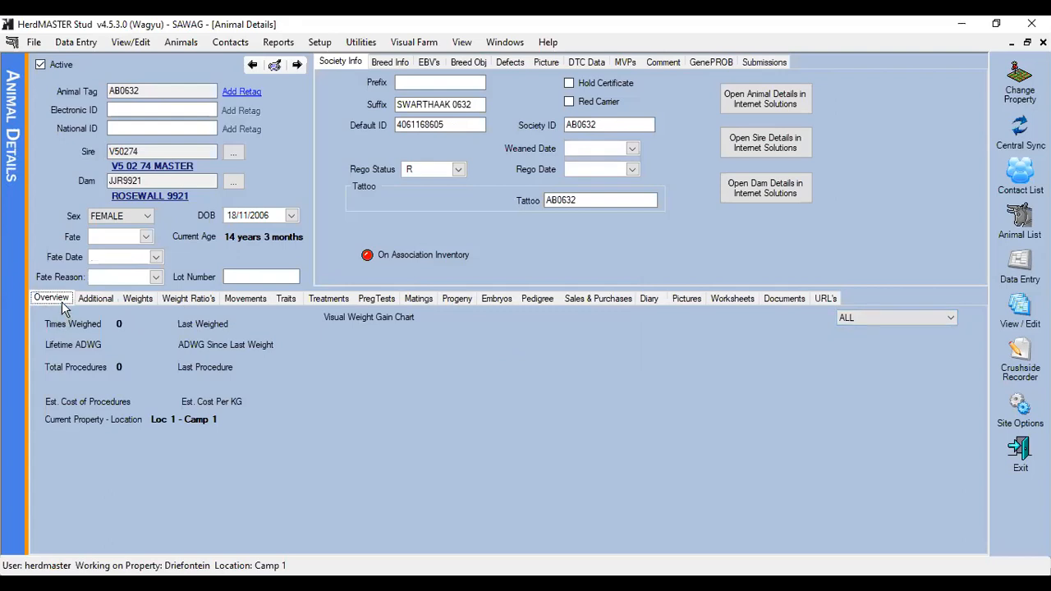
left_click(131, 299)
left_click(297, 65)
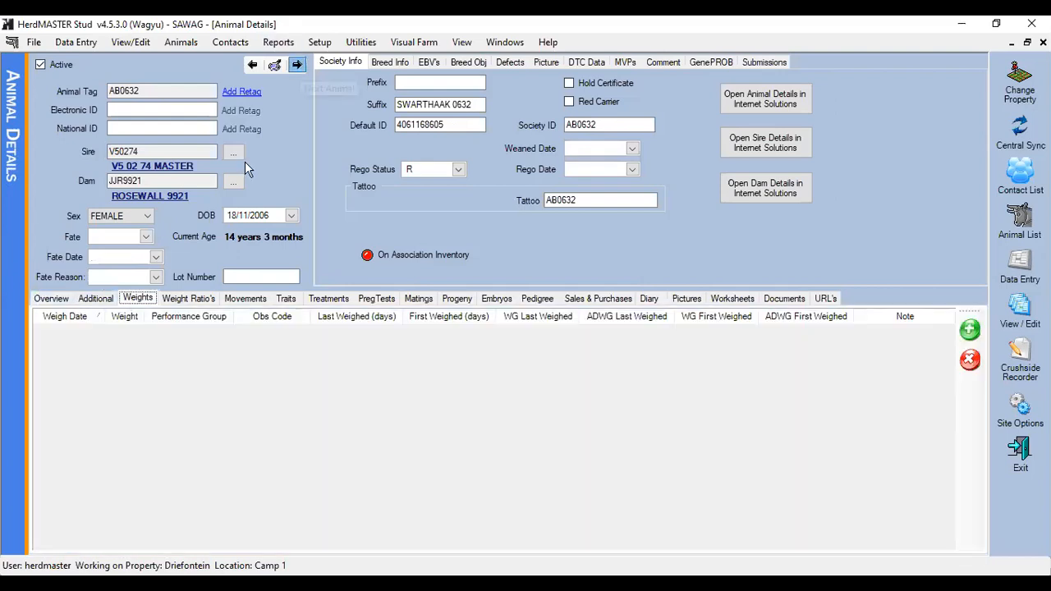
left_click(51, 300)
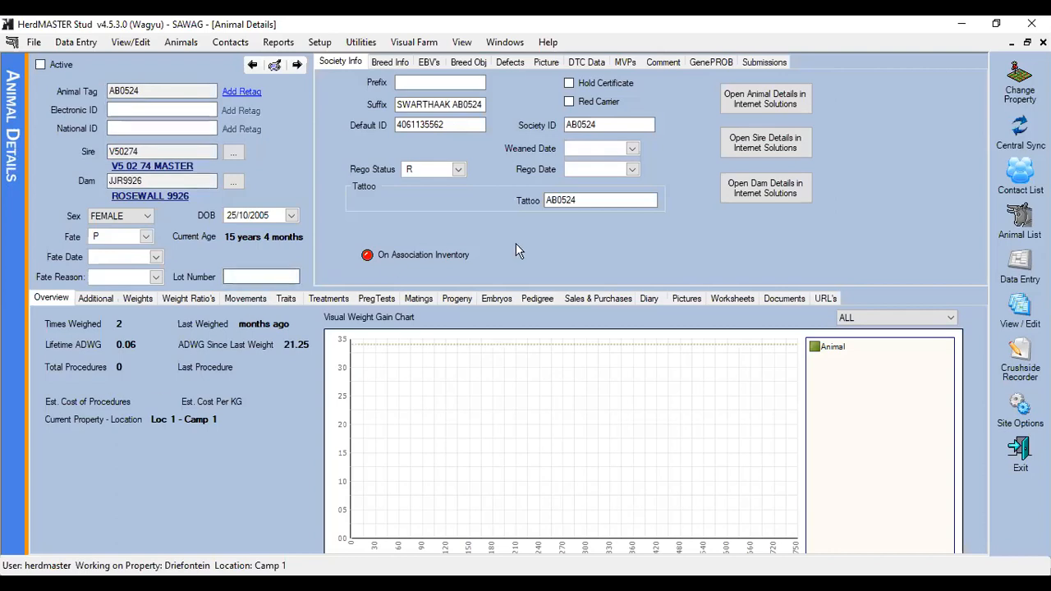
left_click(597, 124)
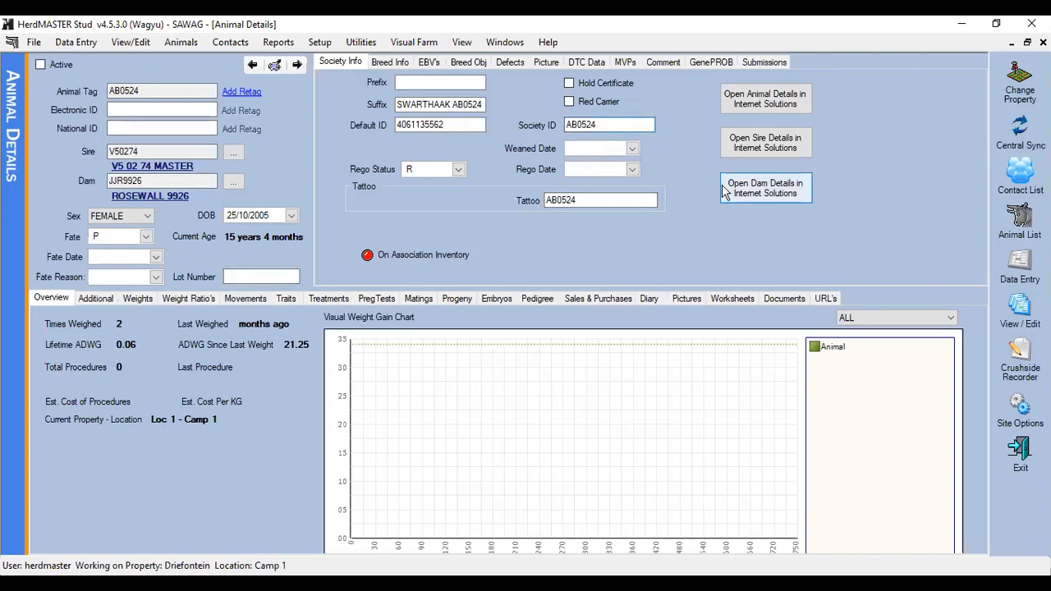
type("8")
key("BackSpace")
key("shift+Left")
key("shift+Left")
key("shift+Left")
key("shift+Left")
key("shift+Left")
key("shift+Left")
key("Right")
key("Right")
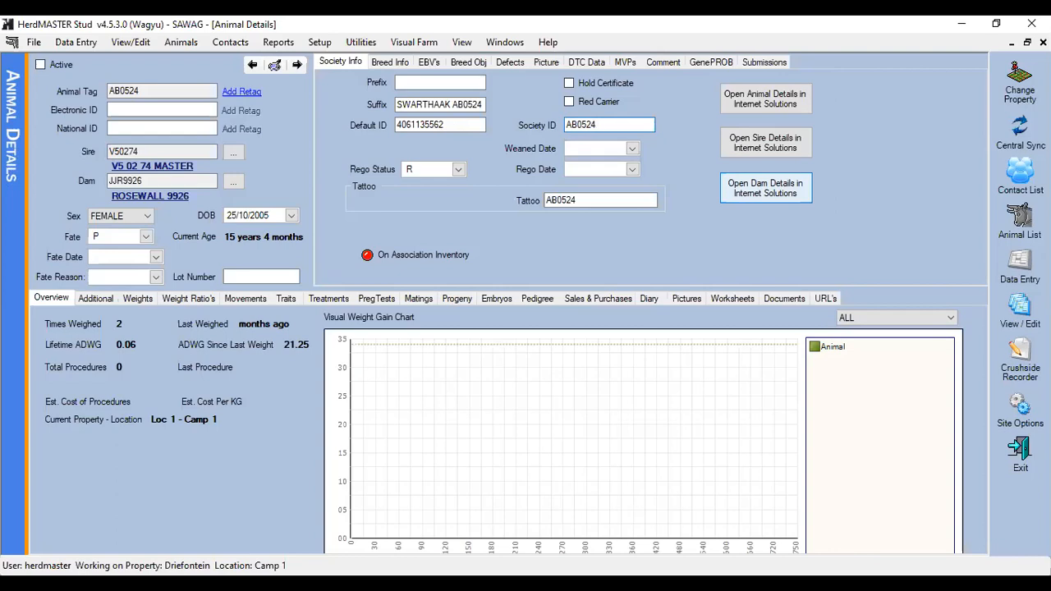
Retag animal AB0524 with the new tag ABC0524, using the deactivation date 10/02/2021.
left_click(189, 90)
left_click(249, 94)
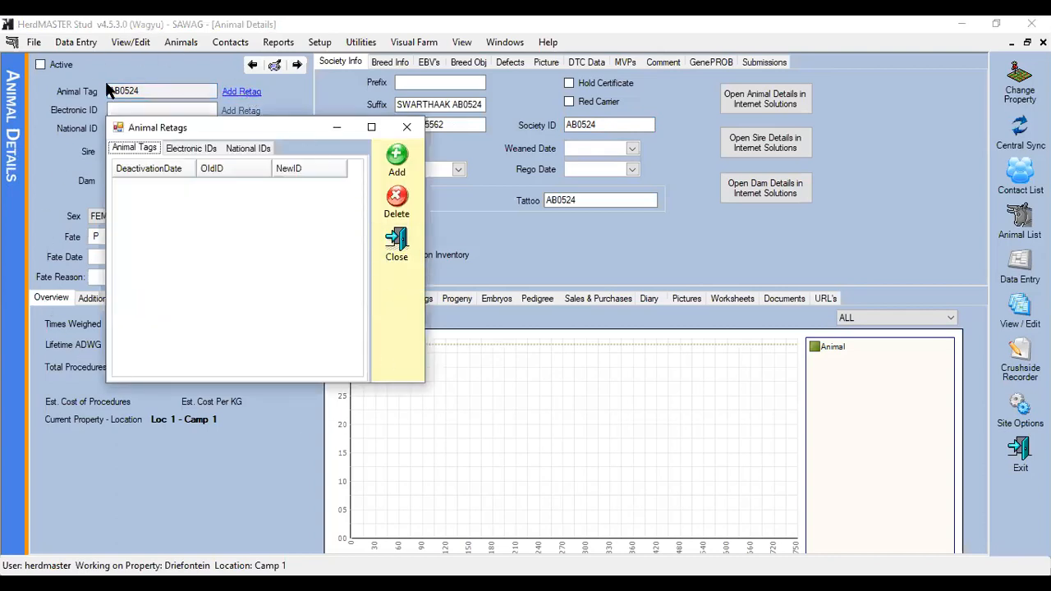
left_click(401, 162)
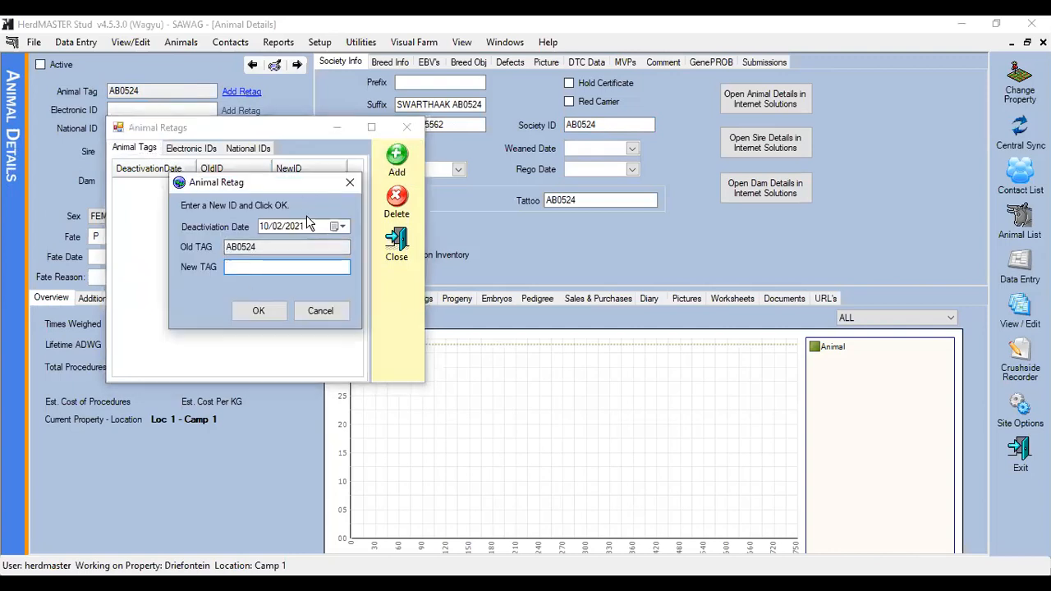
double_click(247, 246)
key("ctrl+c")
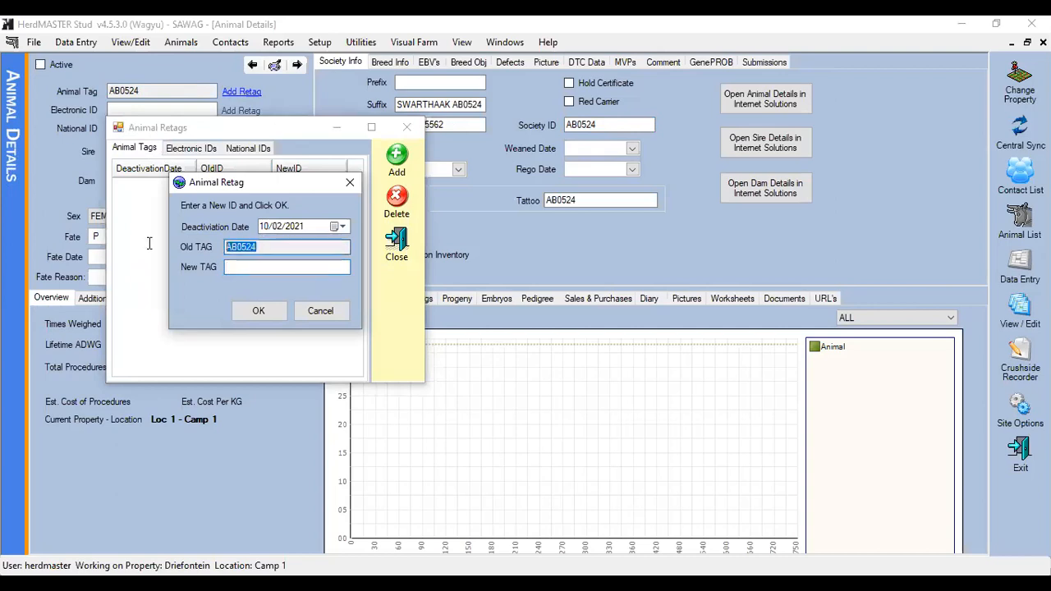
left_click(289, 267)
key("ctrl+v")
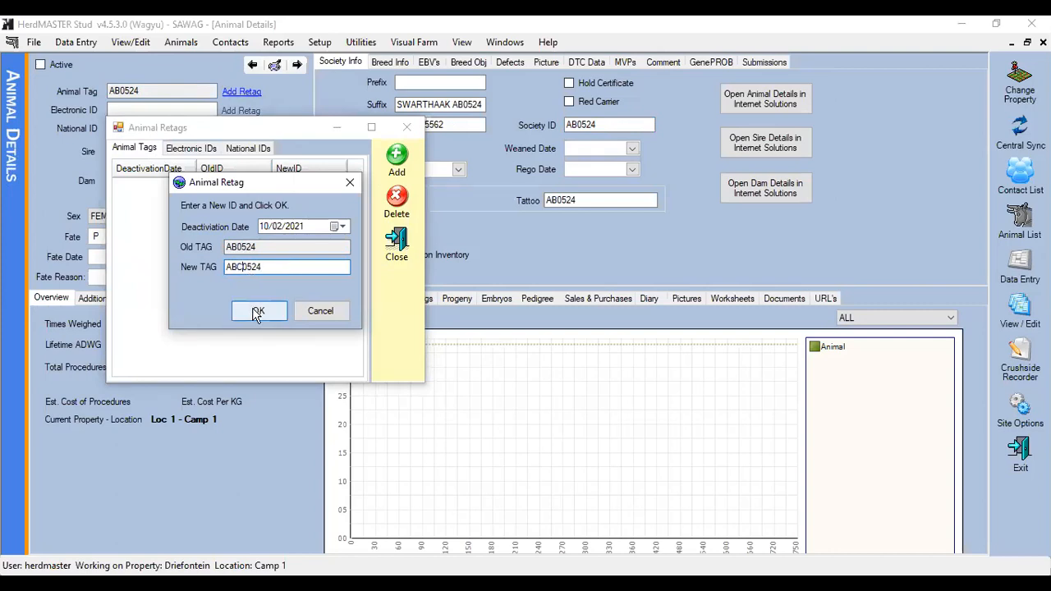
left_click(257, 312)
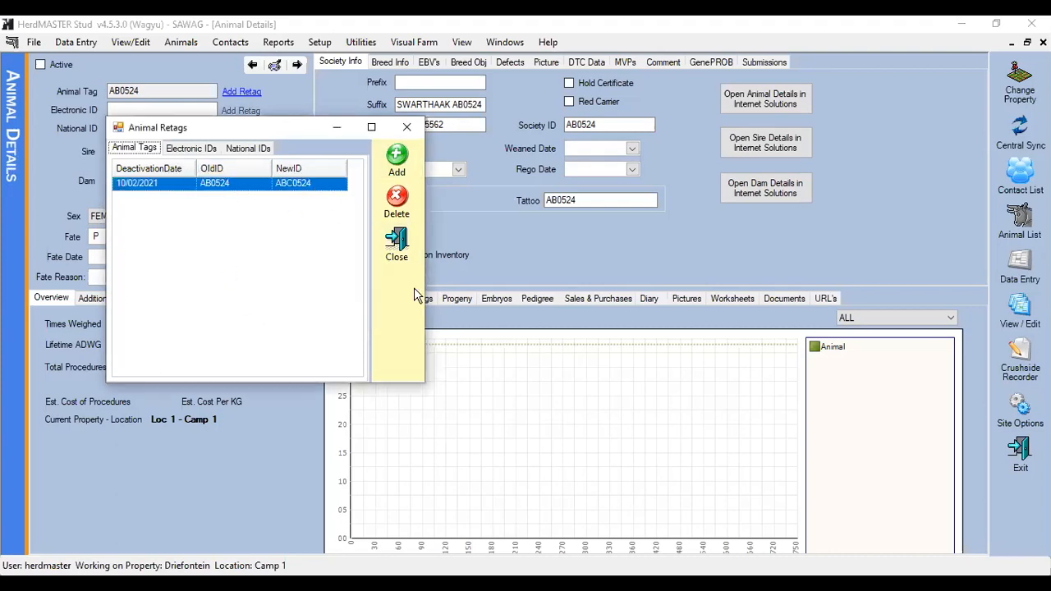
left_click(398, 244)
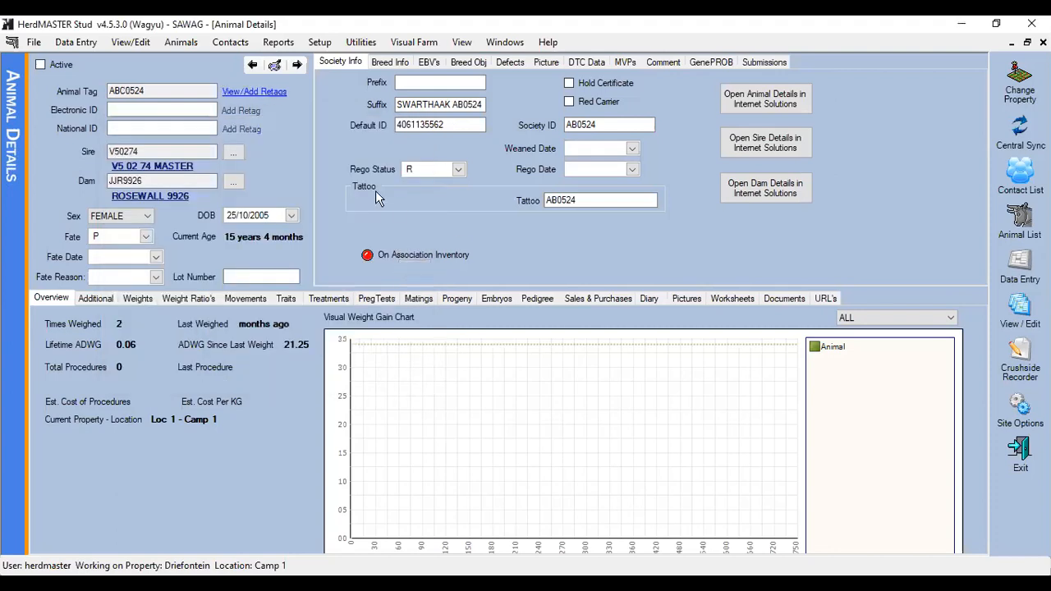
View the retag history of animal ABC0524 and close it.
left_click(152, 88)
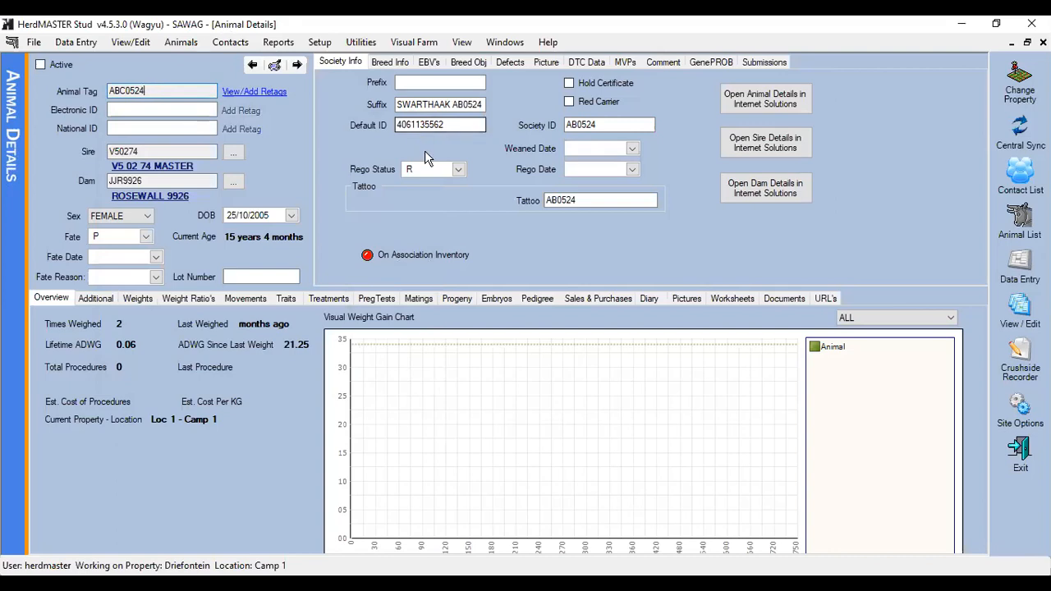
left_click(238, 93)
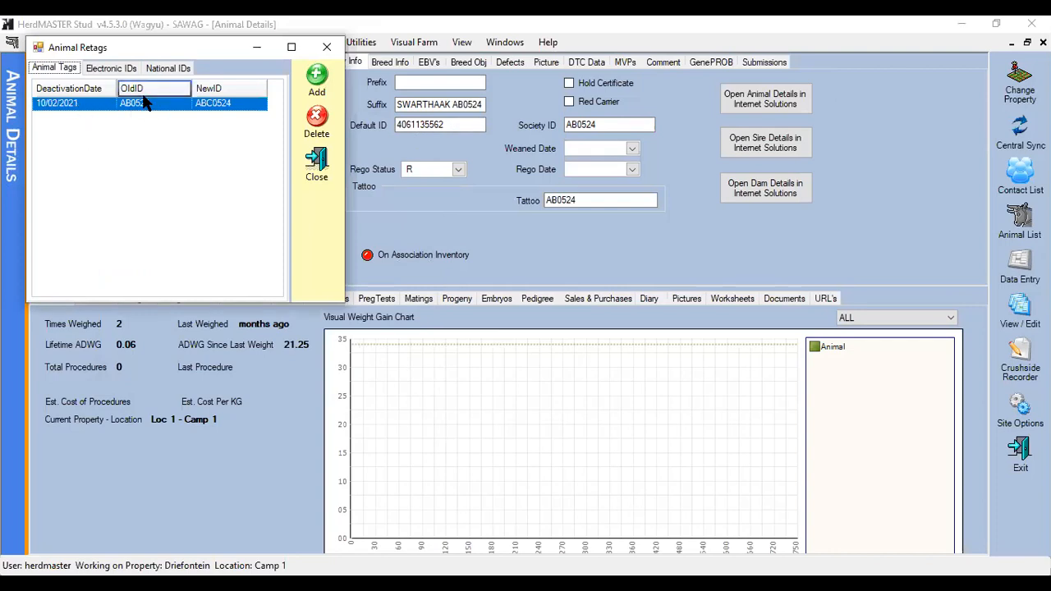
left_click(317, 170)
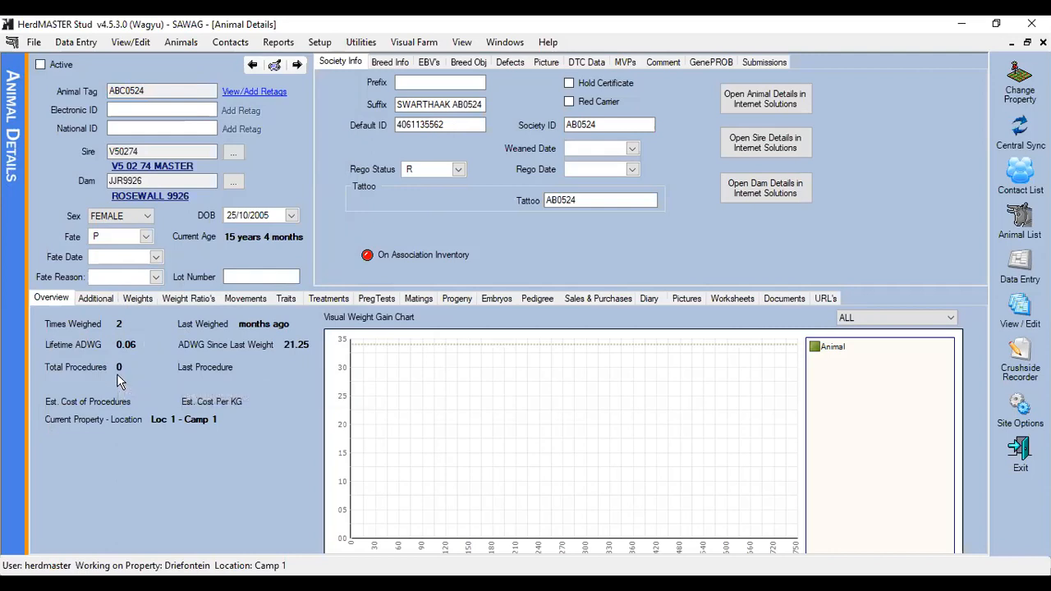
Set the owner to 362011 in ABC0524's additional details.
mouse_move(119, 372)
left_click(100, 302)
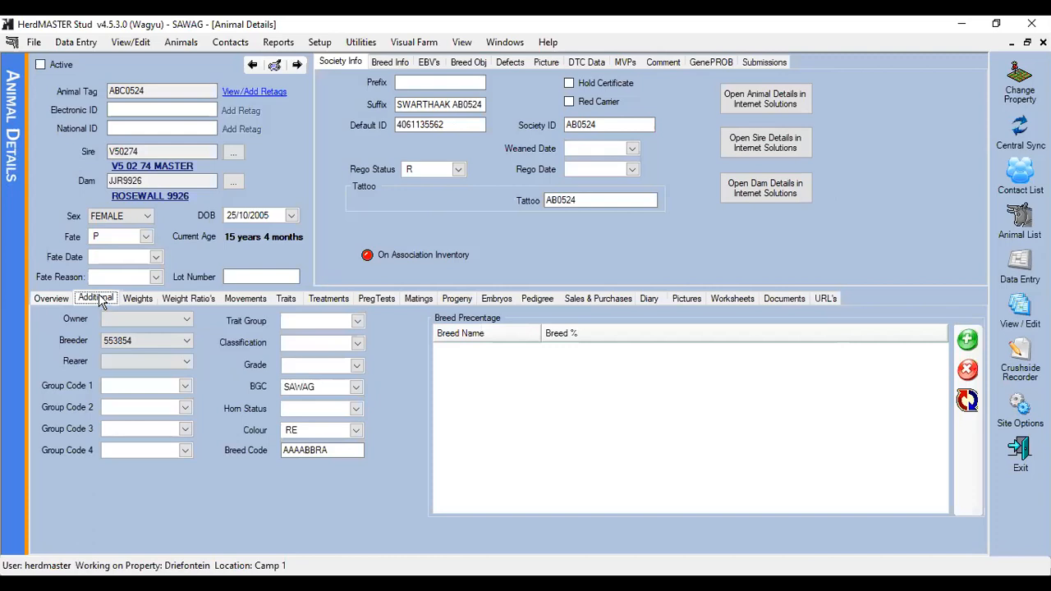
left_click(173, 327)
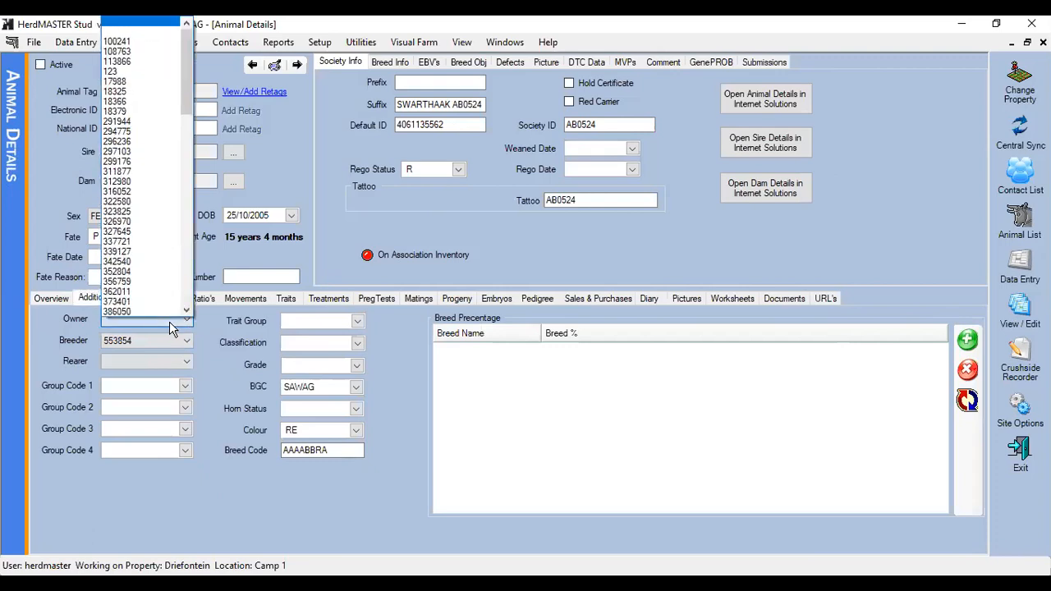
left_click(186, 312)
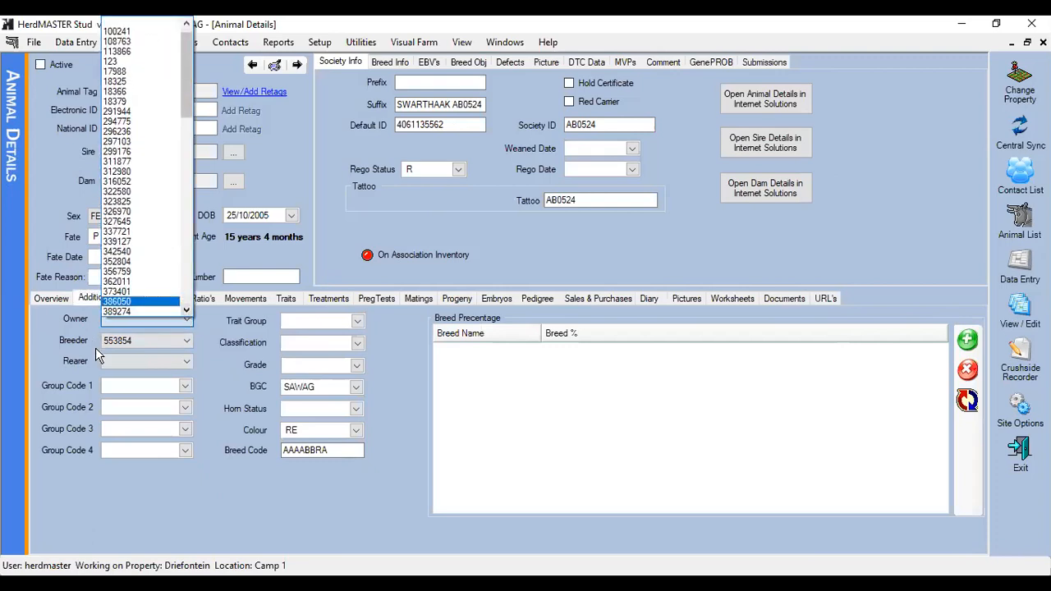
left_click(136, 282)
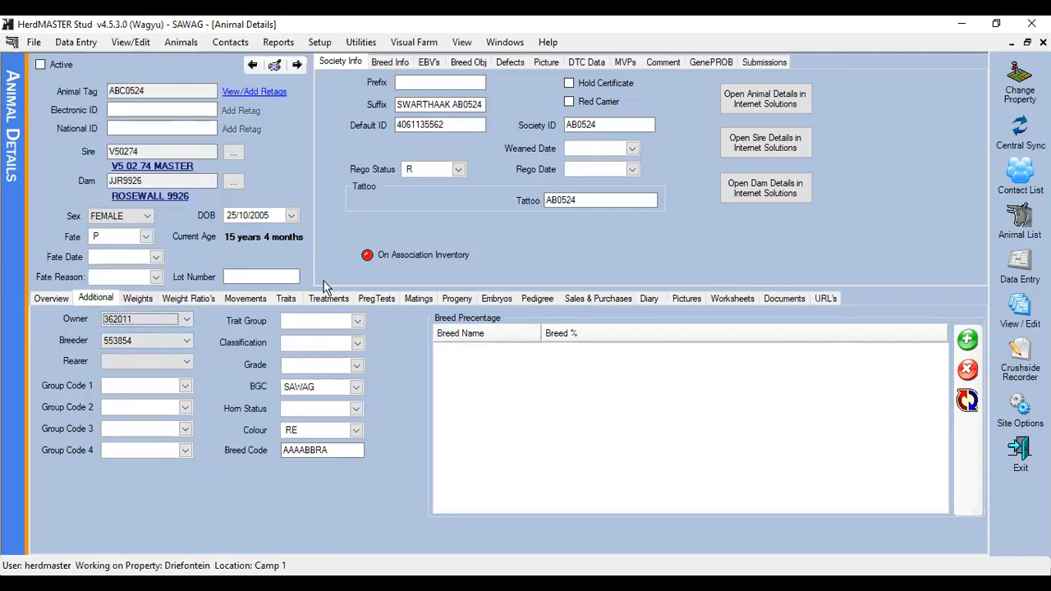
Review ABC0524's weights, weight ratios, movements, traits, treatments and pregnancy tests.
left_click(138, 299)
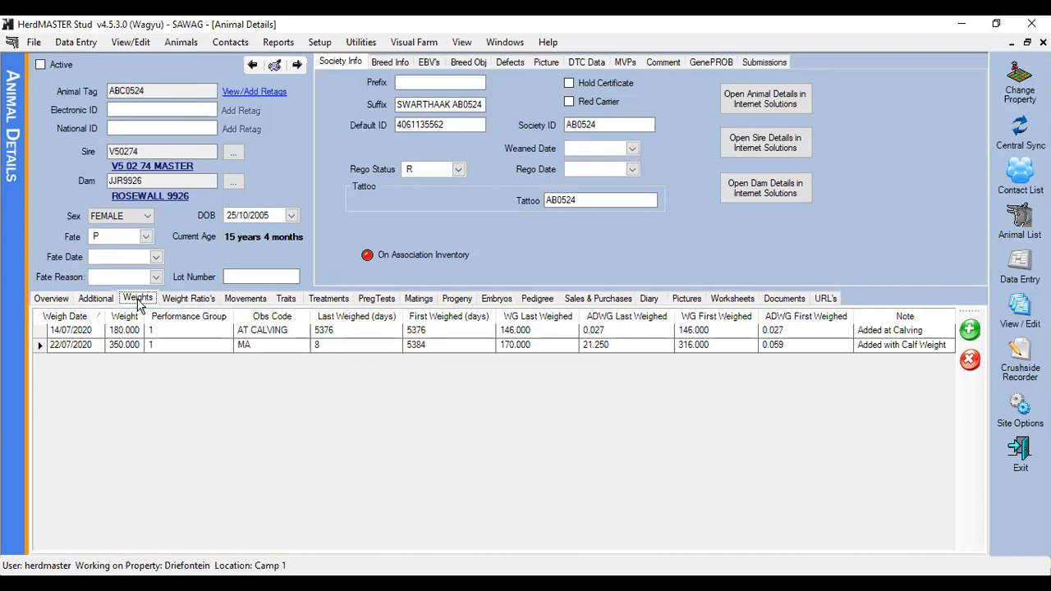
left_click(197, 302)
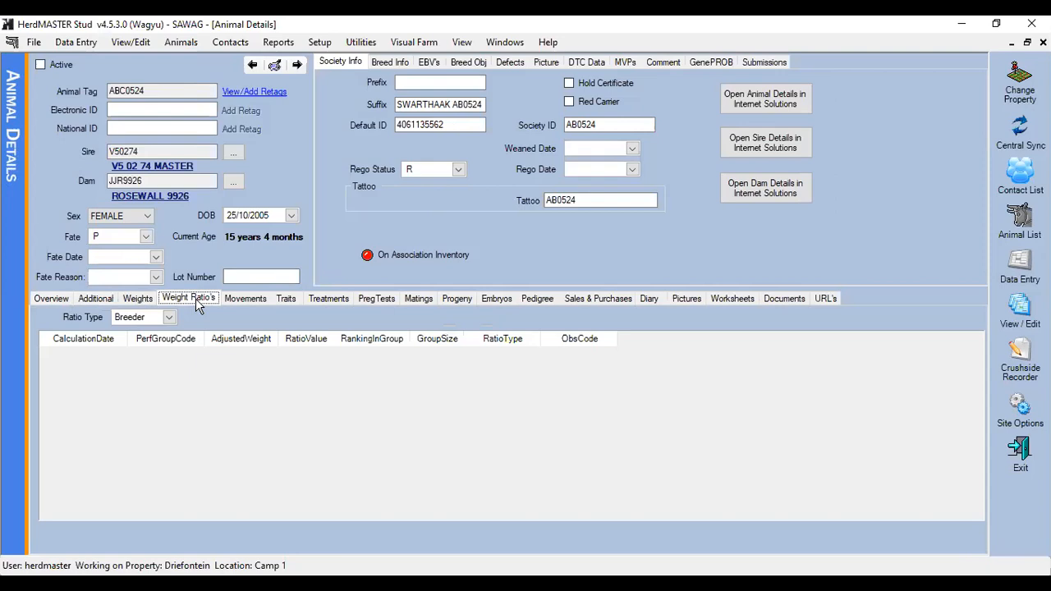
left_click(246, 301)
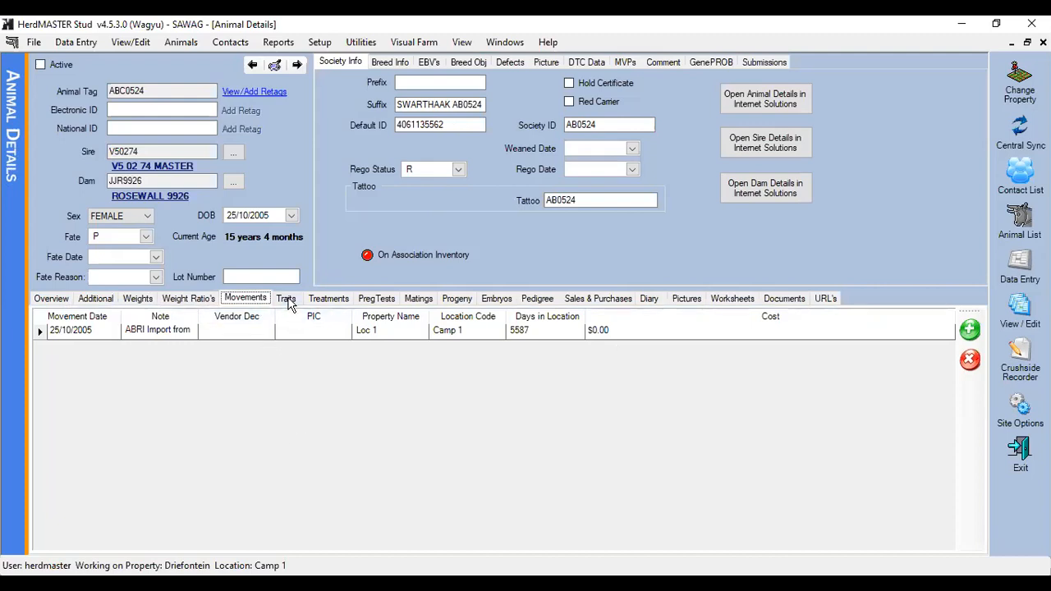
left_click(287, 300)
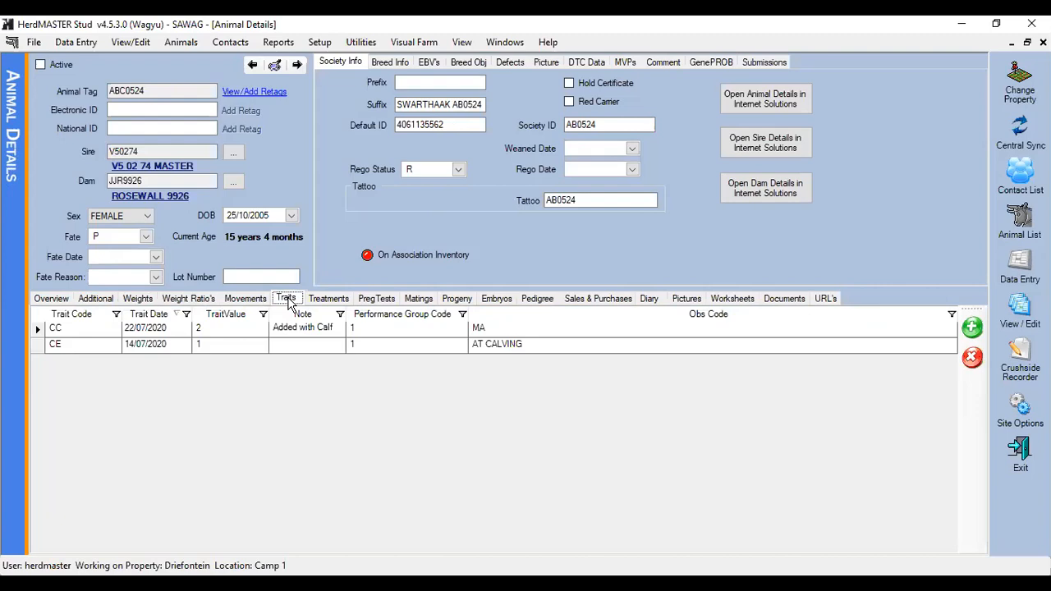
left_click(328, 301)
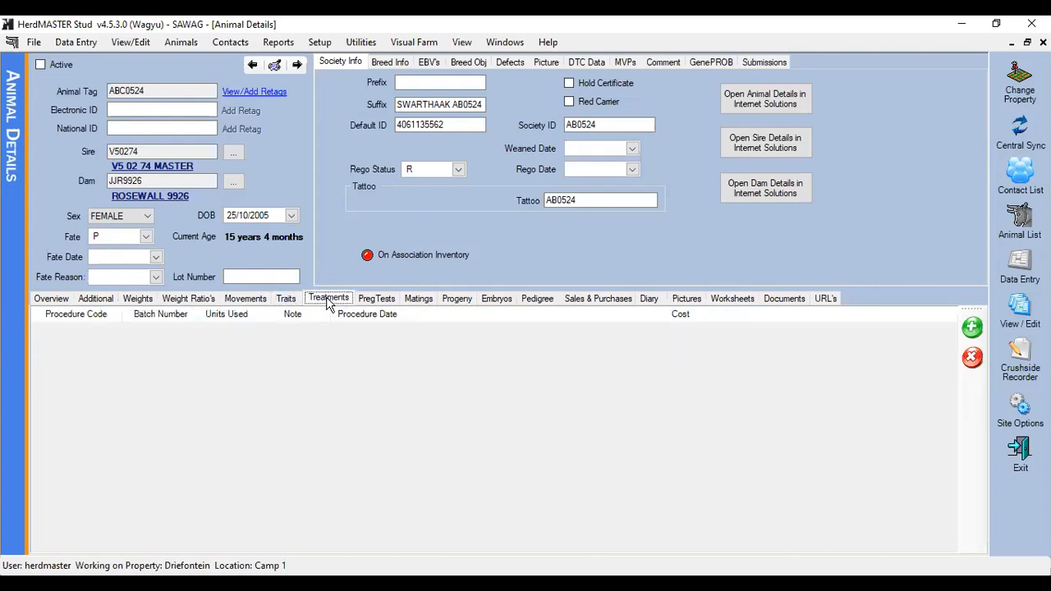
left_click(369, 300)
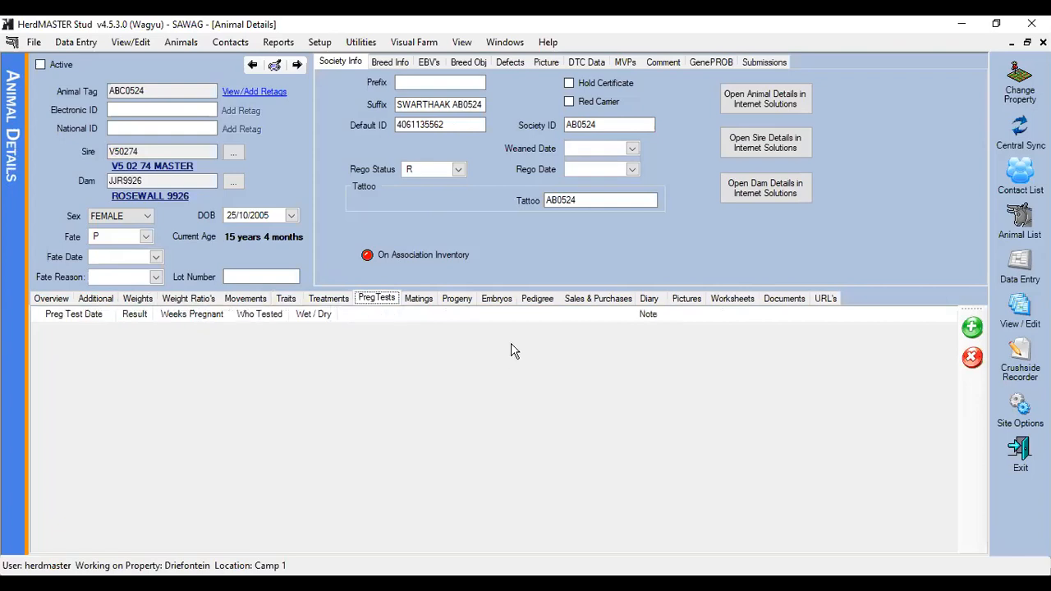
Review ABC0524's matings, progeny, embryos and pedigree.
left_click(425, 302)
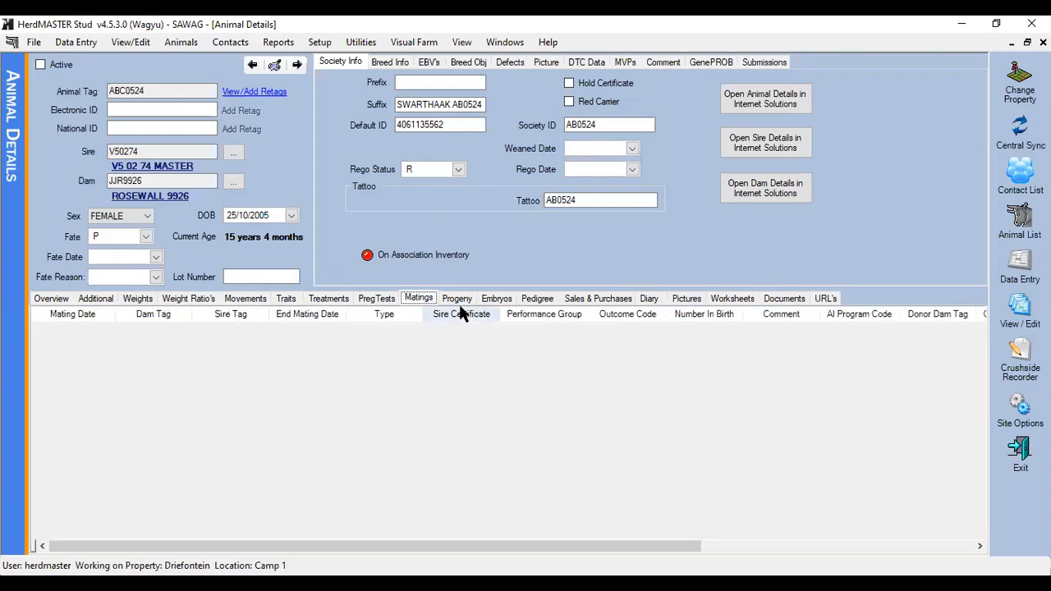
left_click(459, 301)
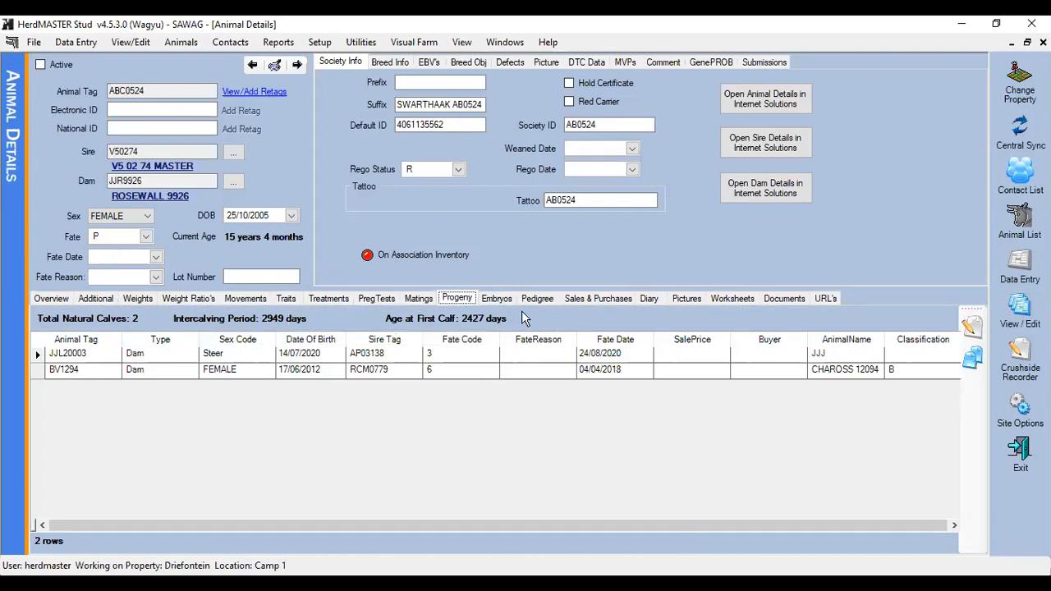
left_click(497, 300)
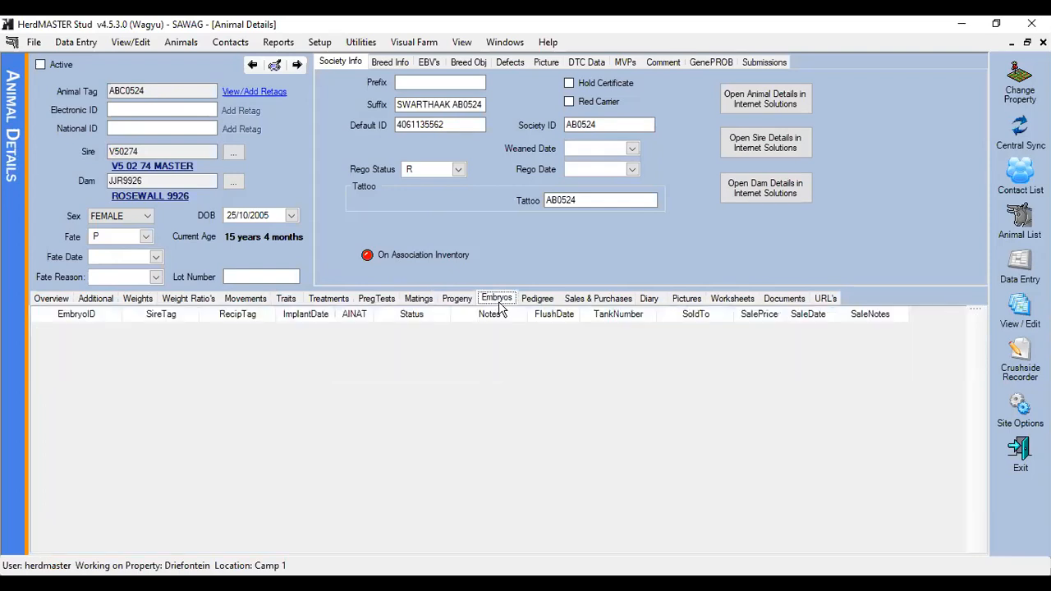
left_click(536, 299)
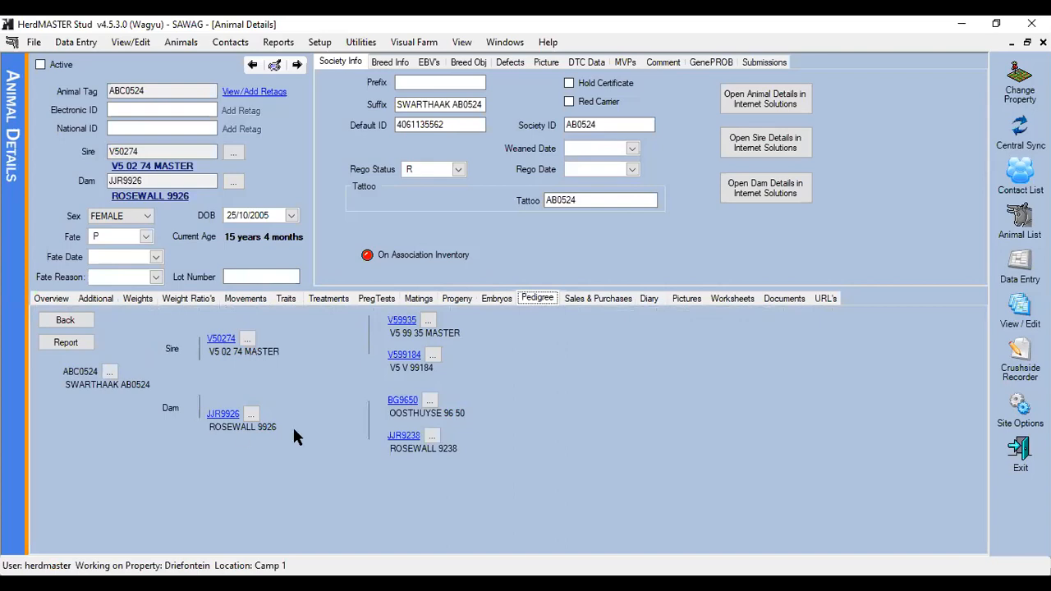
Review ABC0524's sales and purchases, diary entries, pictures and documents.
left_click(571, 300)
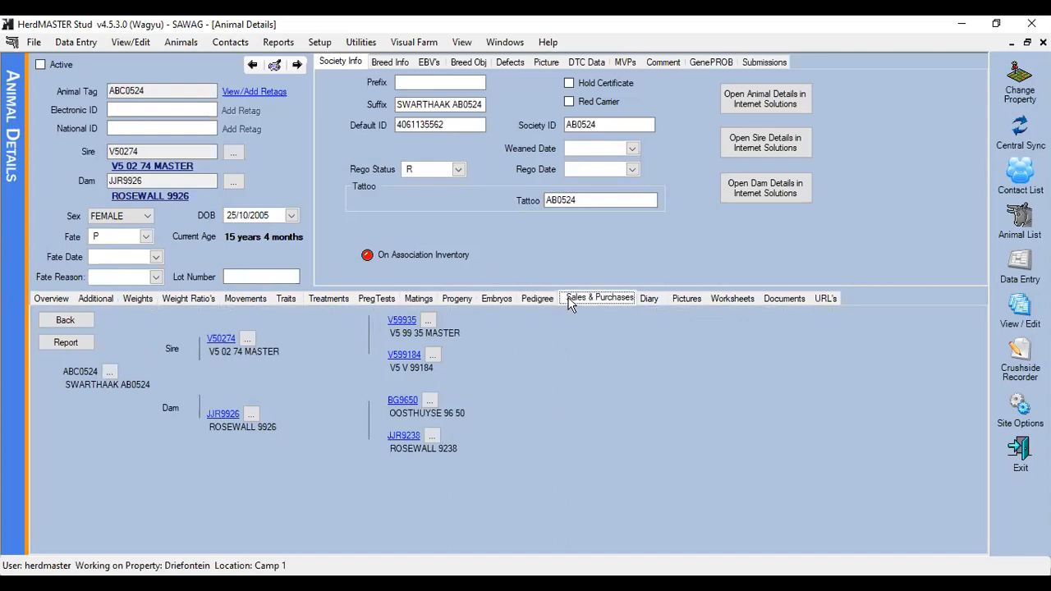
left_click(647, 301)
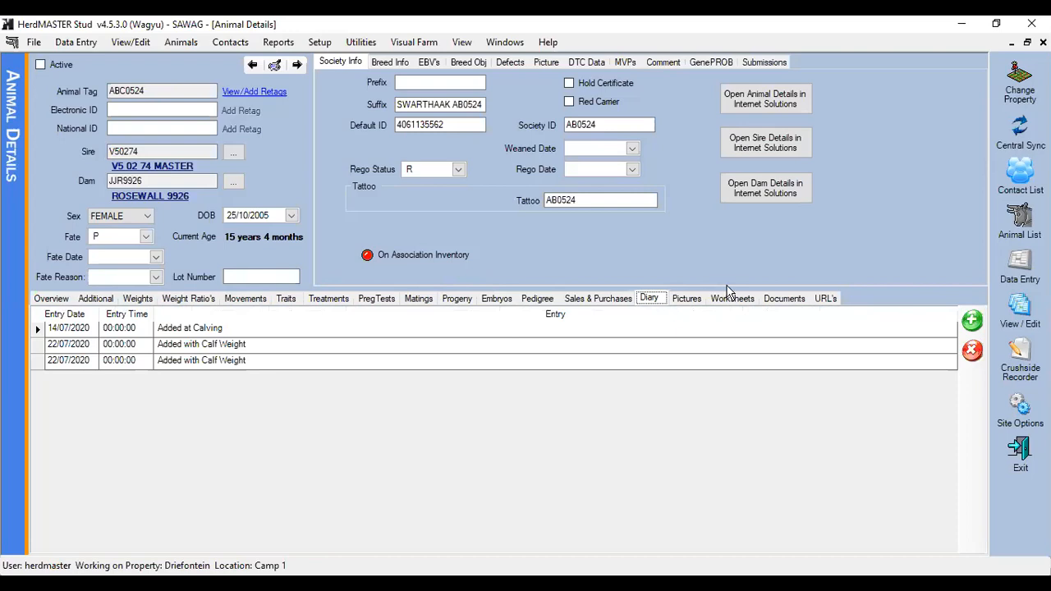
left_click(688, 299)
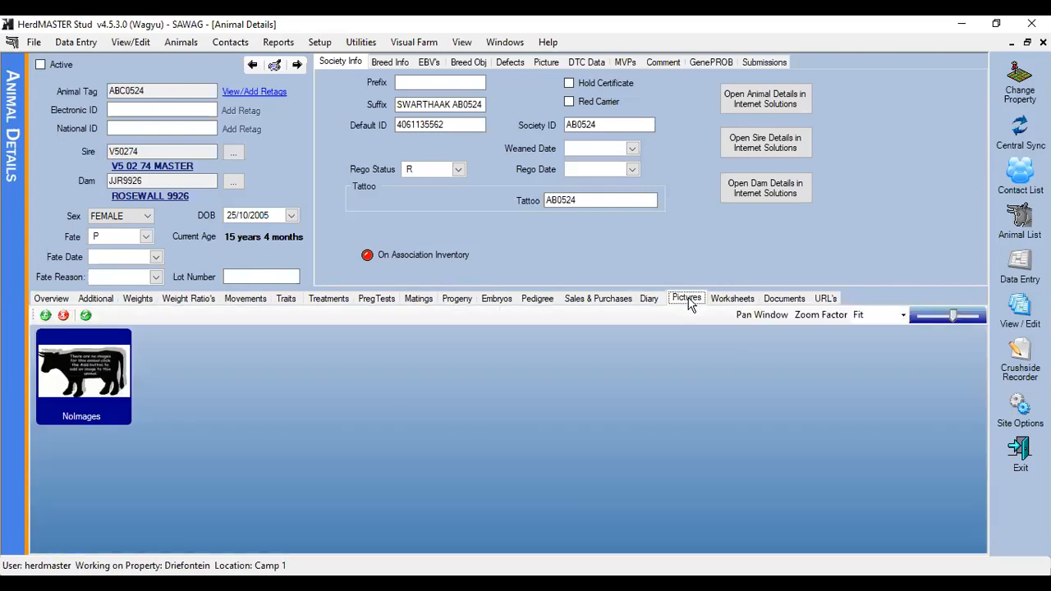
left_click(784, 299)
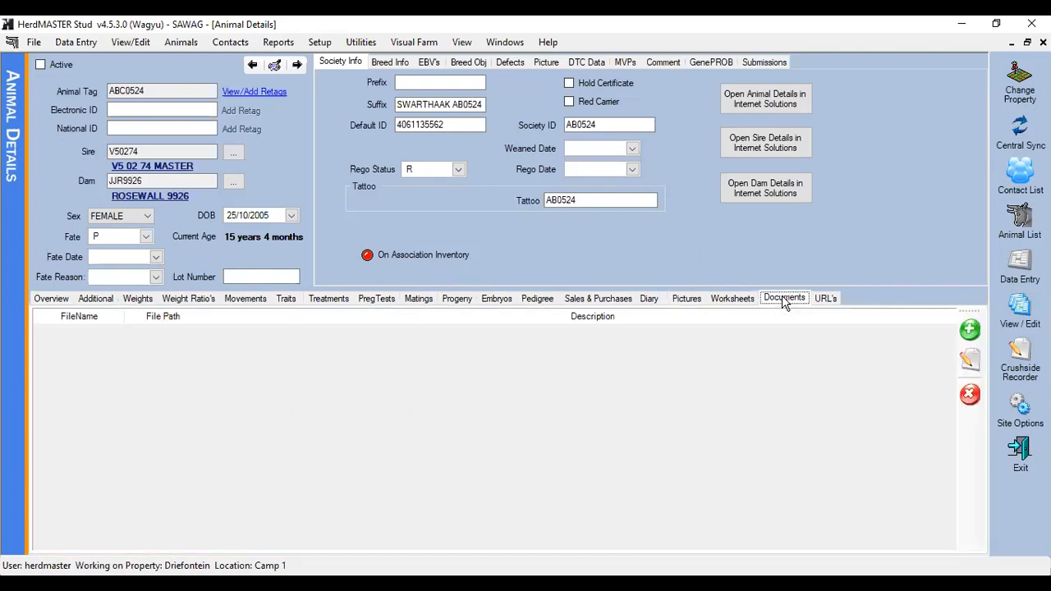
Look at ABC0524's picture records, worksheet assignments and URLs.
left_click(686, 302)
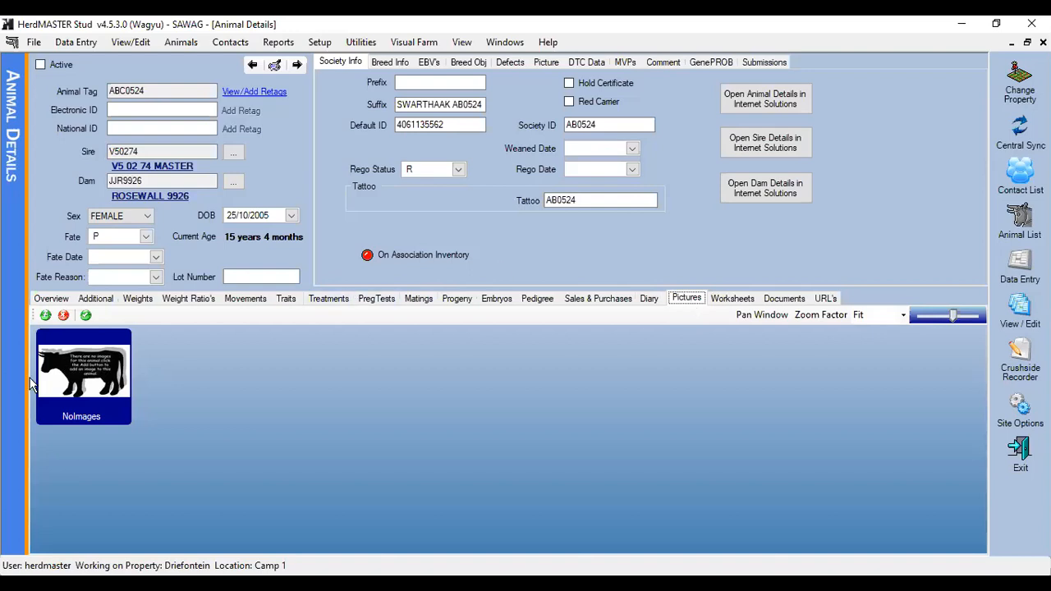
mouse_move(36, 386)
left_click(546, 61)
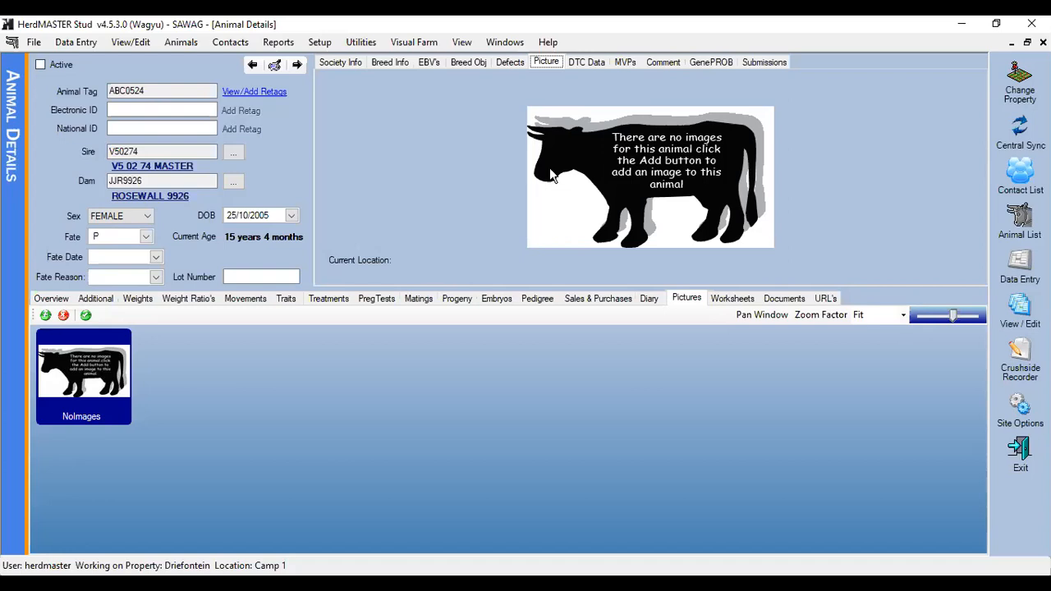
left_click(745, 302)
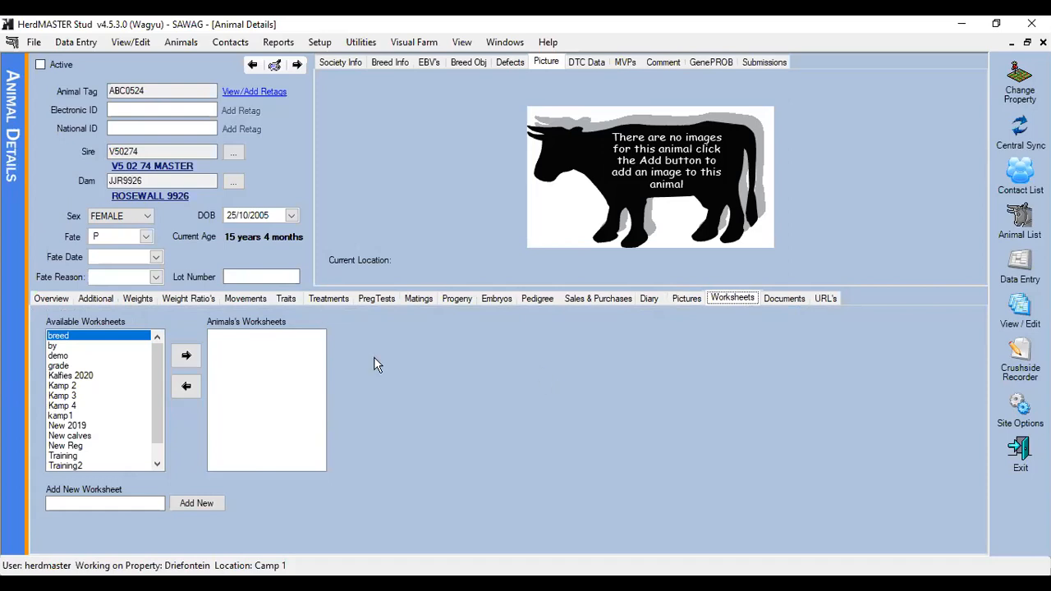
left_click(832, 298)
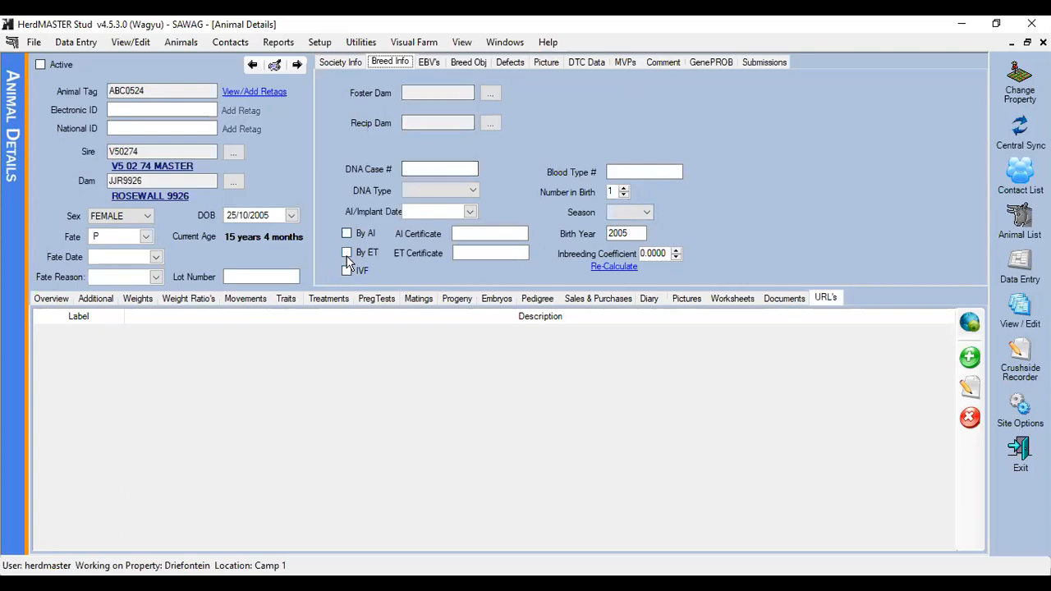
Review ABC0524's breed info, EBVs, breeding objective and defects.
key("Right")
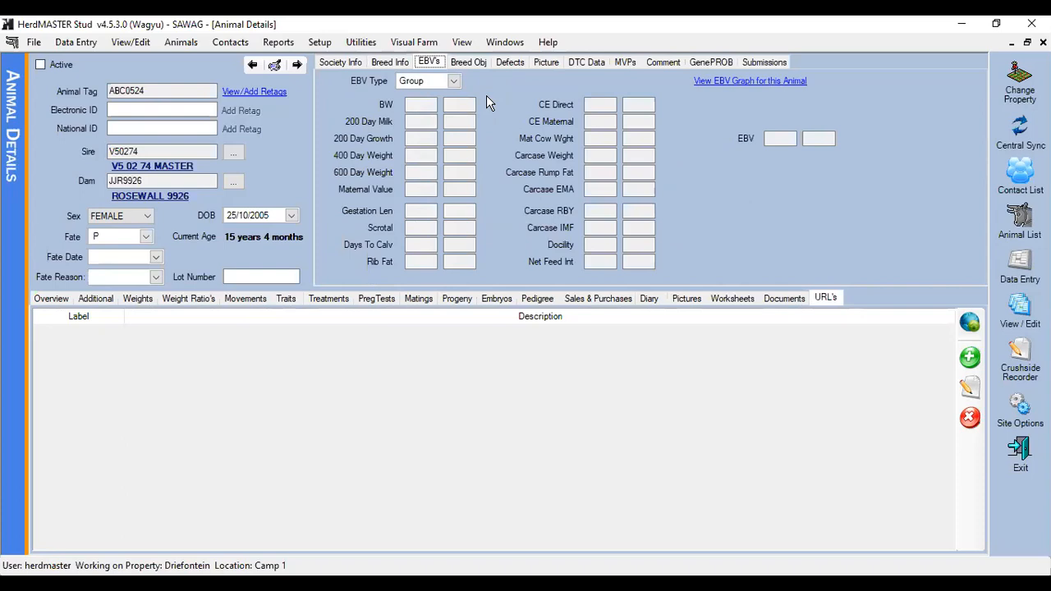
key("Right")
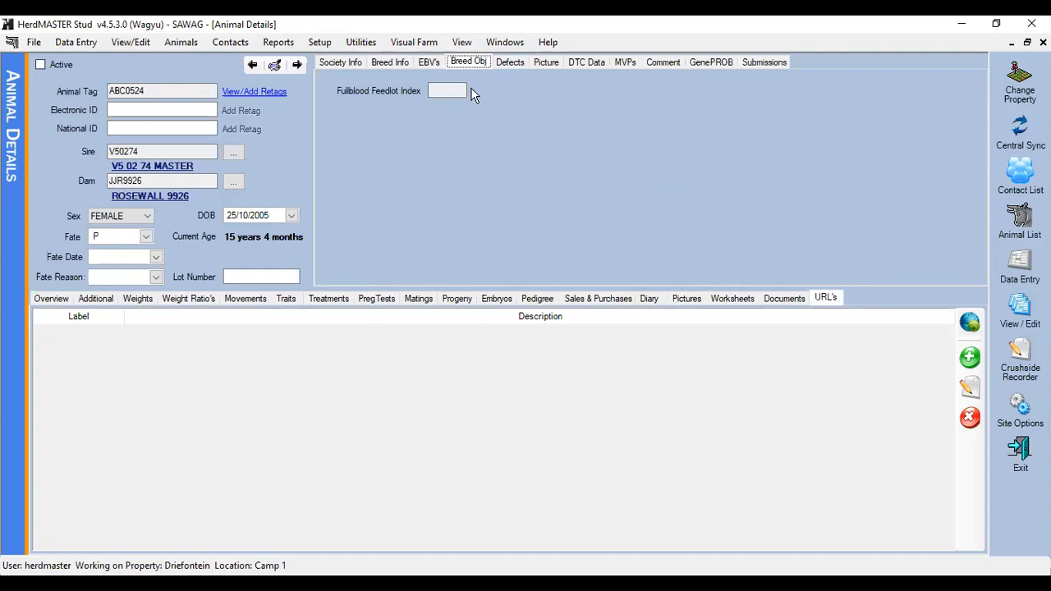
left_click(1027, 42)
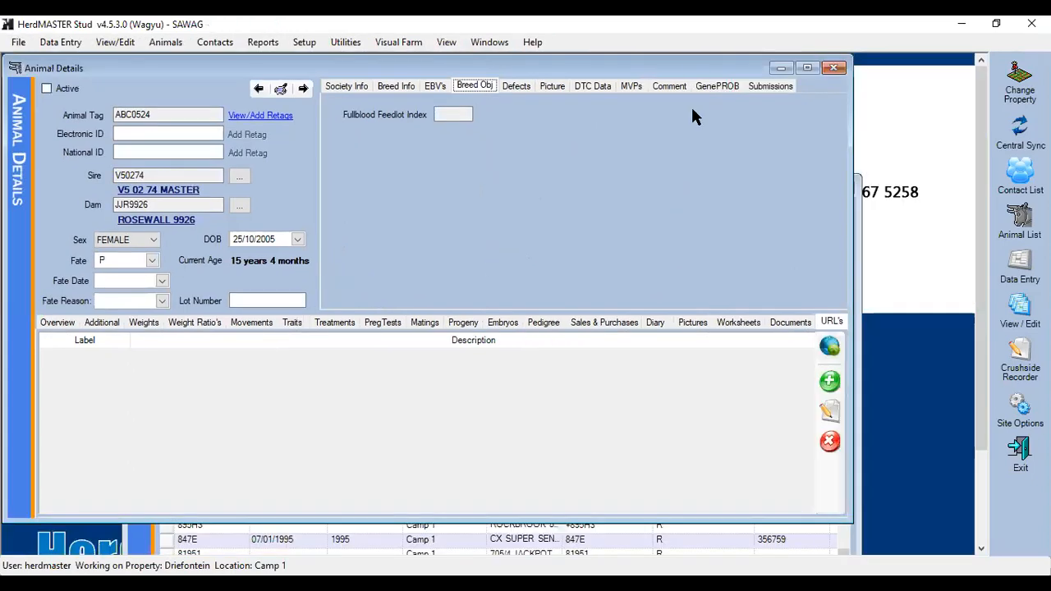
left_click(528, 90)
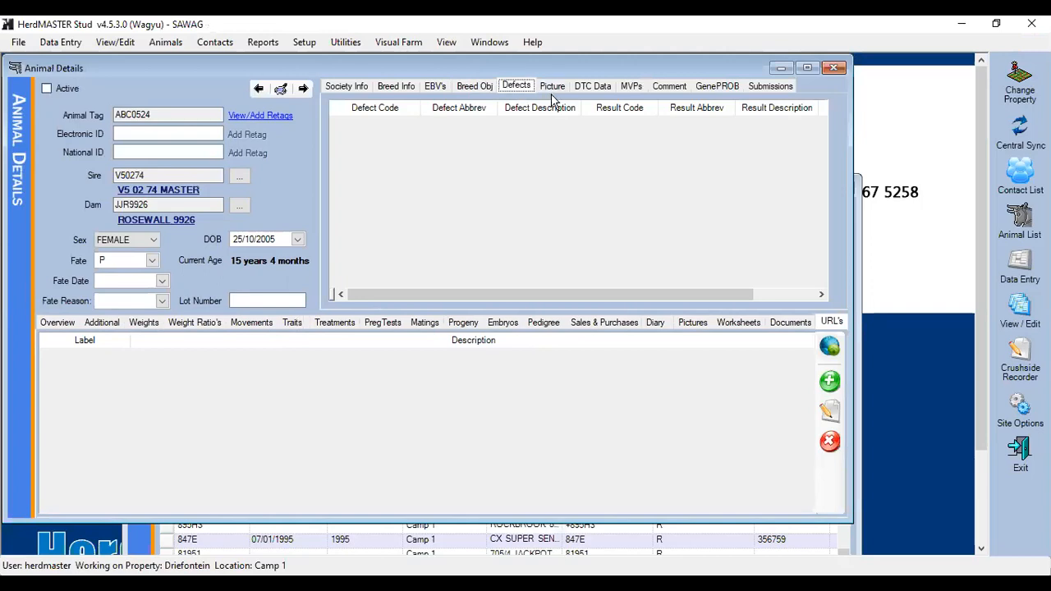
Review ABC0524's picture, DTC data, MVPs, comment, GenePROB and submission history.
left_click(551, 92)
left_click(590, 89)
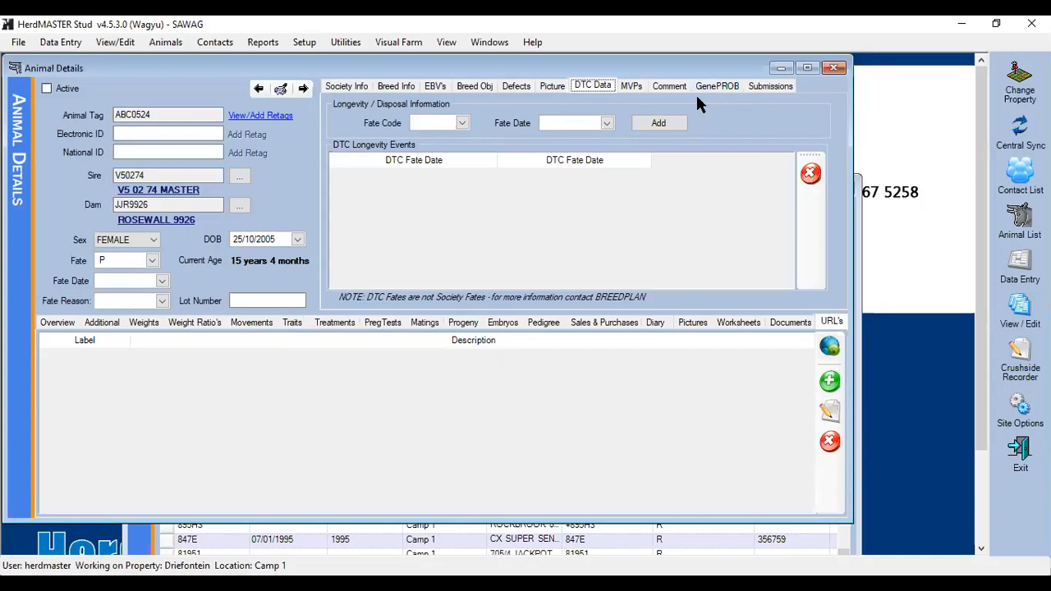
left_click(636, 89)
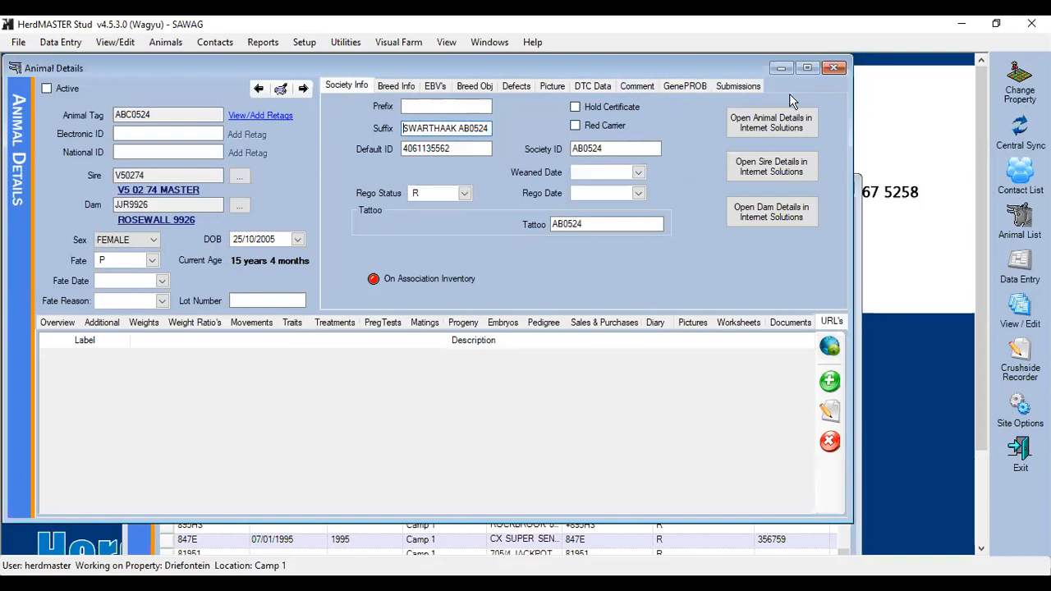
left_click(588, 90)
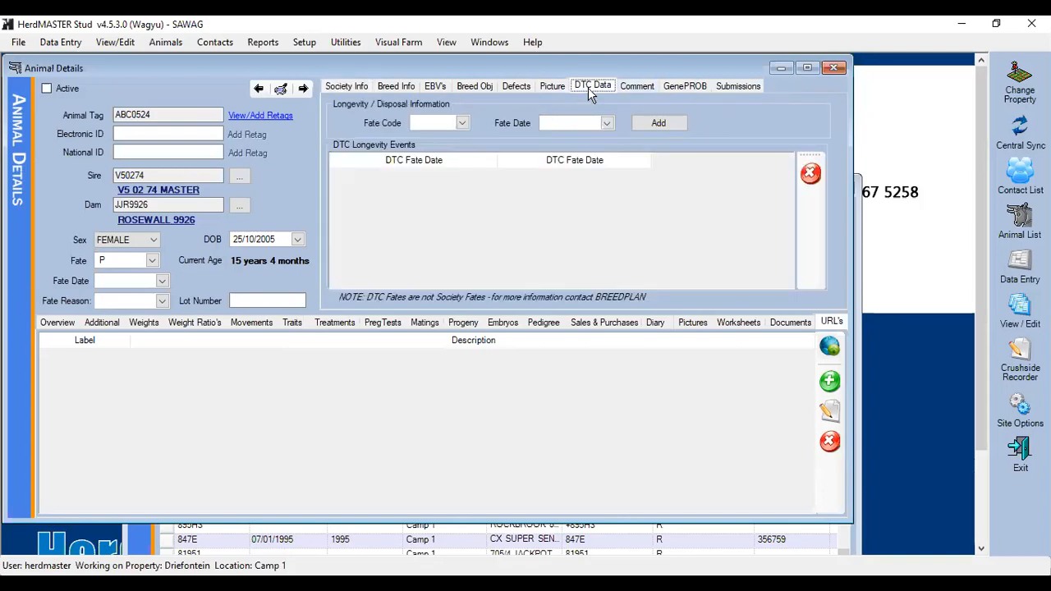
left_click(637, 88)
left_click(683, 91)
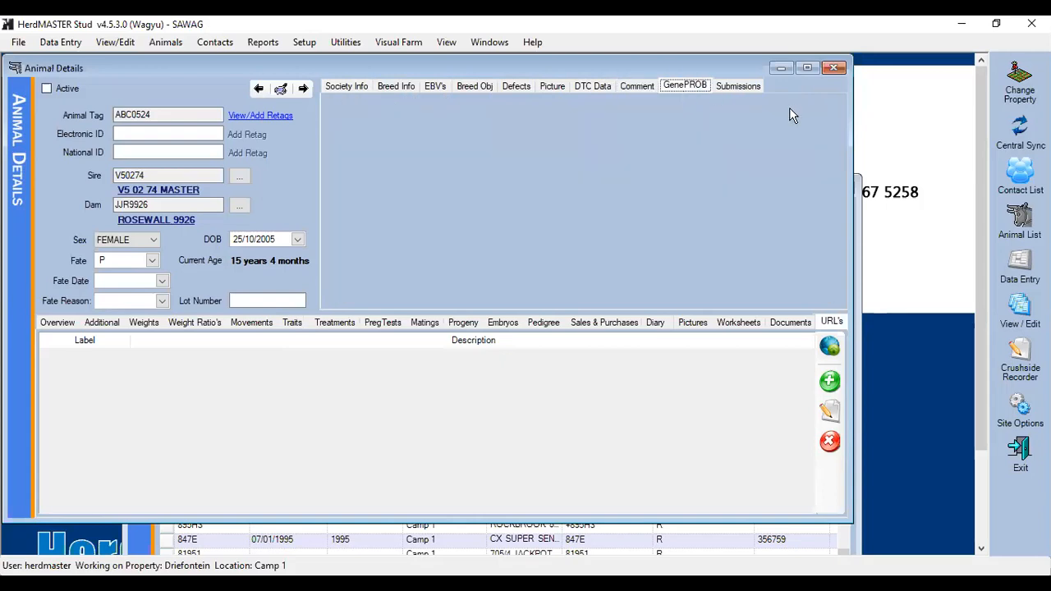
left_click(736, 87)
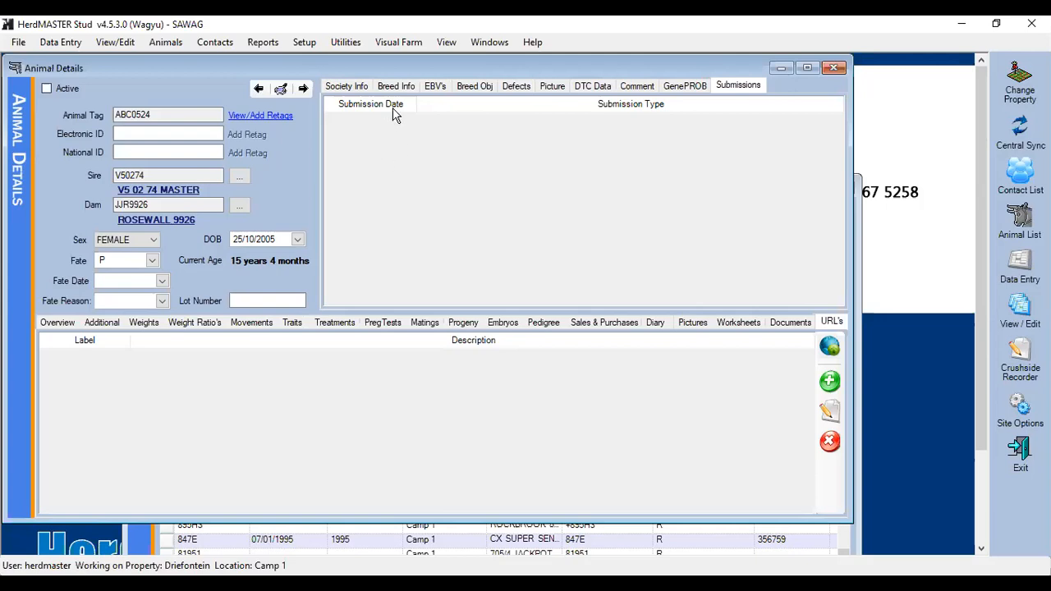
Close ABC0524's details and maximize the animal list.
key("ctrl+F4")
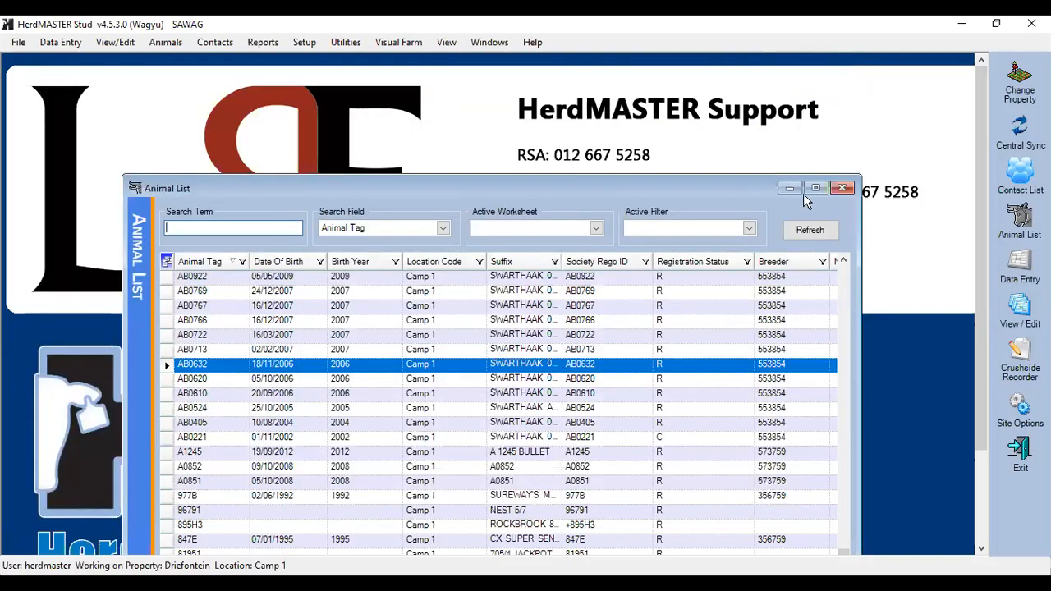
left_click(817, 189)
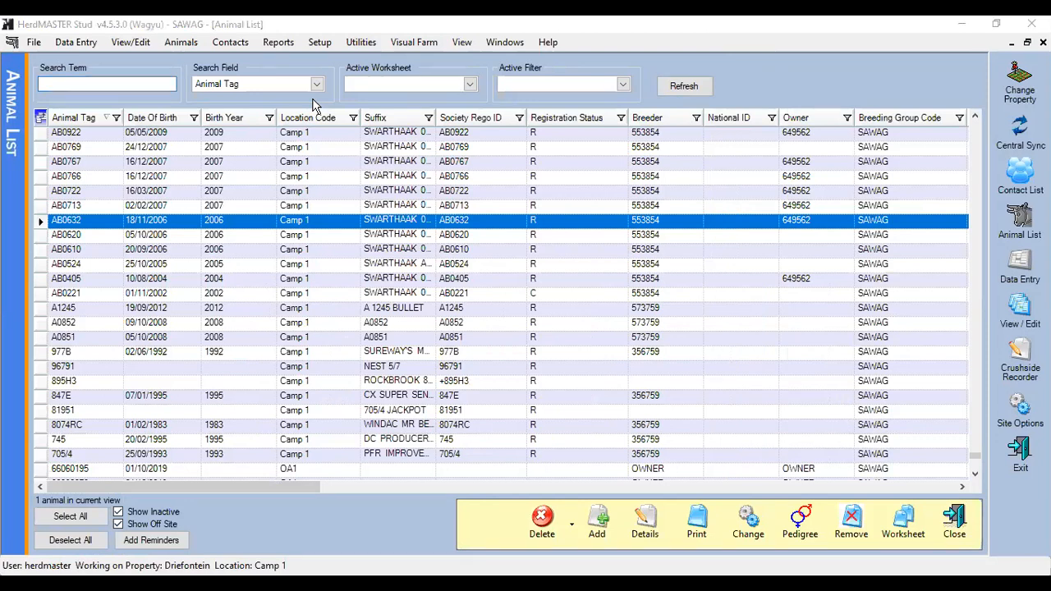
left_click(313, 100)
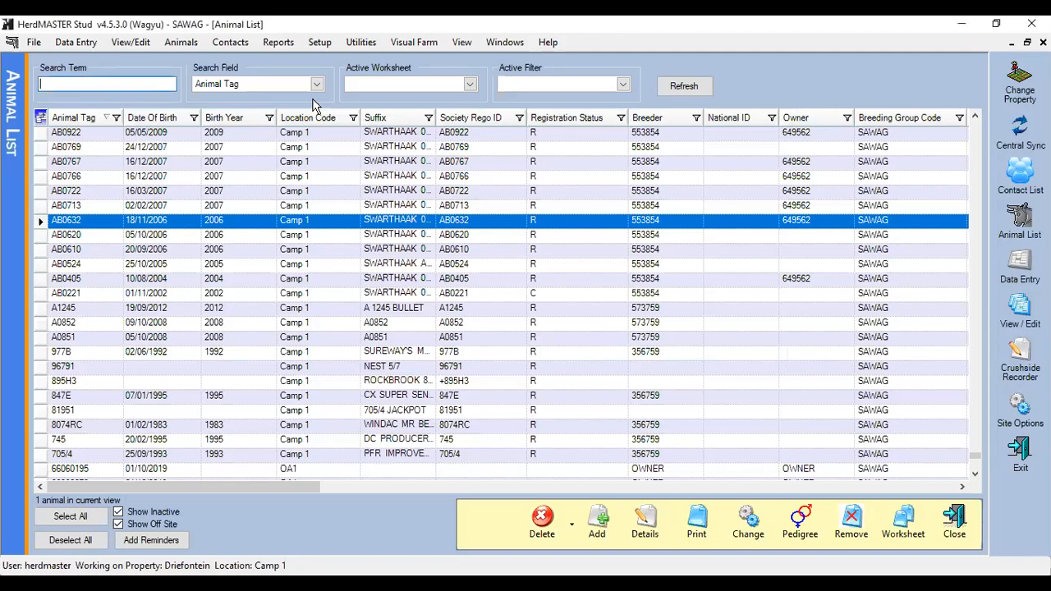
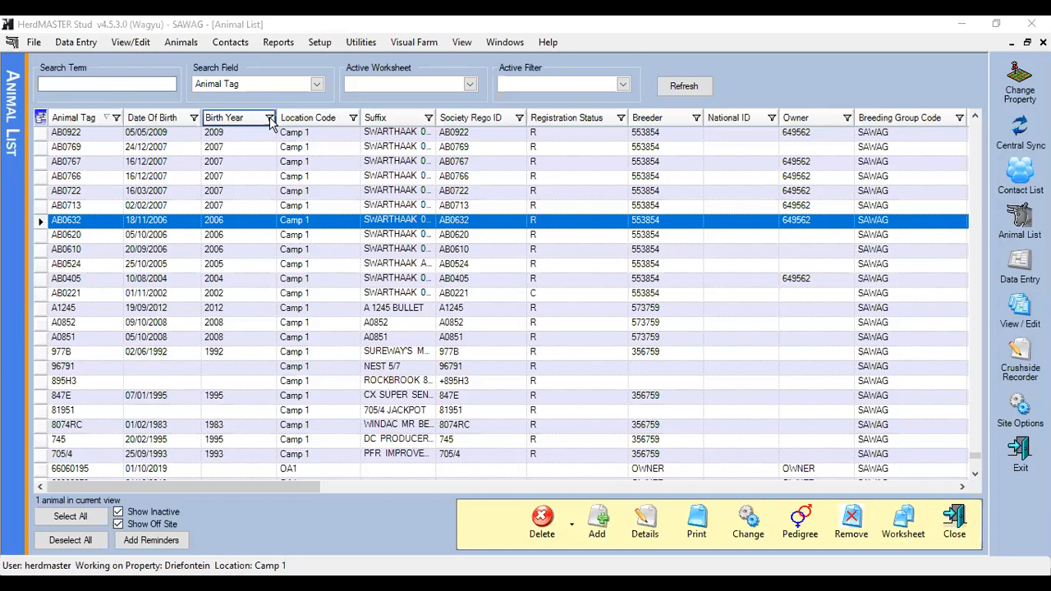
Filter the animal list to birth year 2020.
left_click(269, 118)
left_click_drag(270, 145, 272, 213)
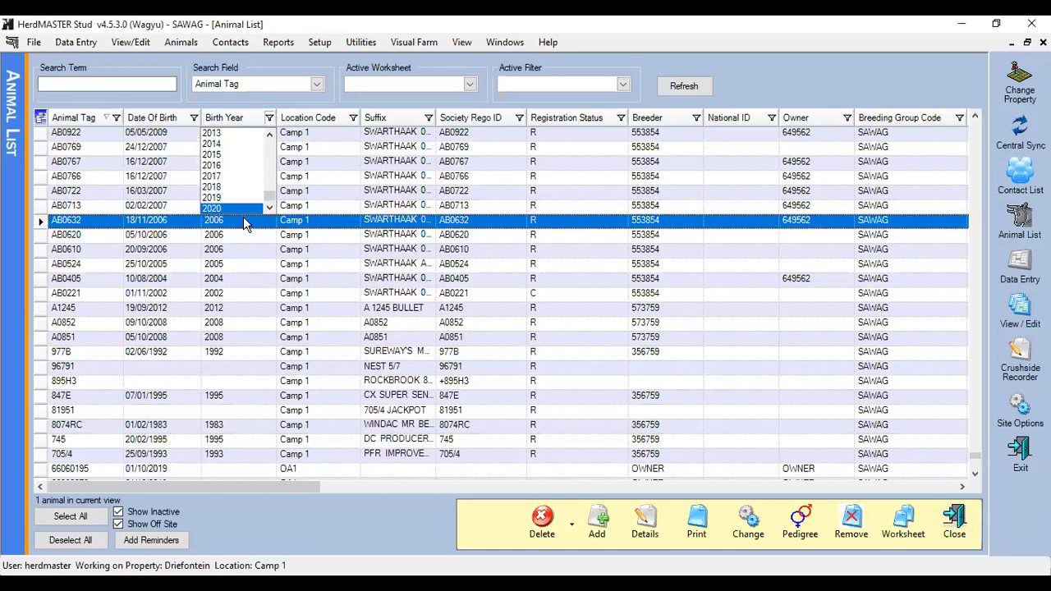
left_click(231, 210)
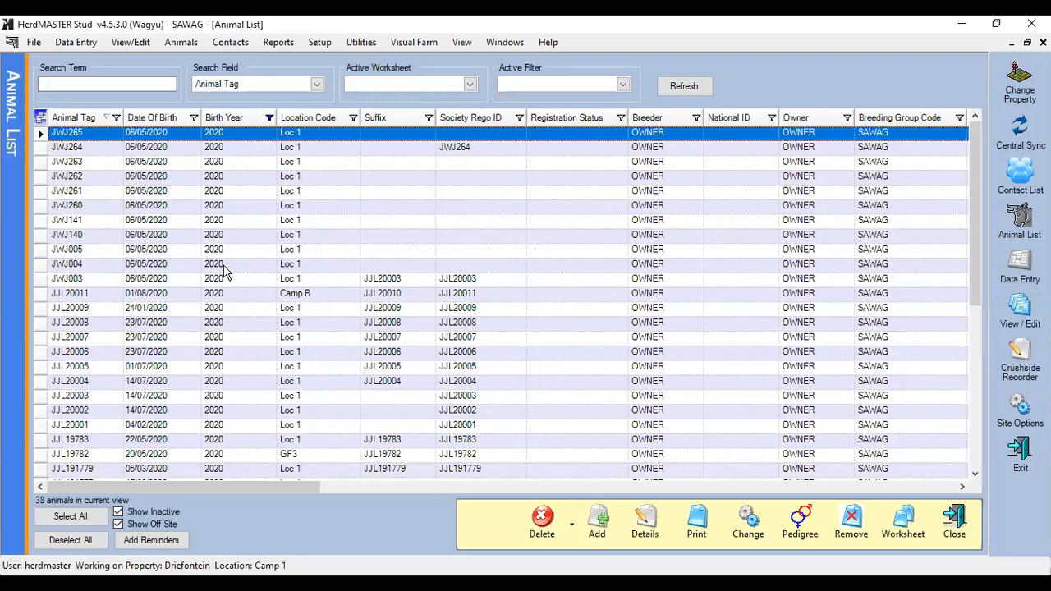
Add the non-adjacent animals JWJ261, JWJ005 and JJL20011 to the selection.
left_click(45, 191)
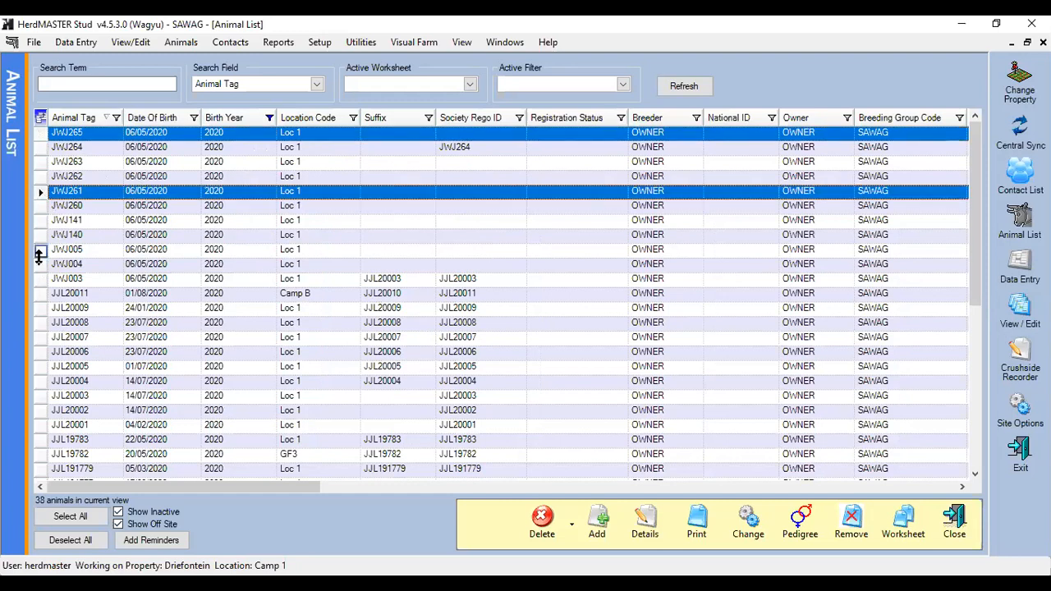
left_click(41, 251)
left_click(43, 294)
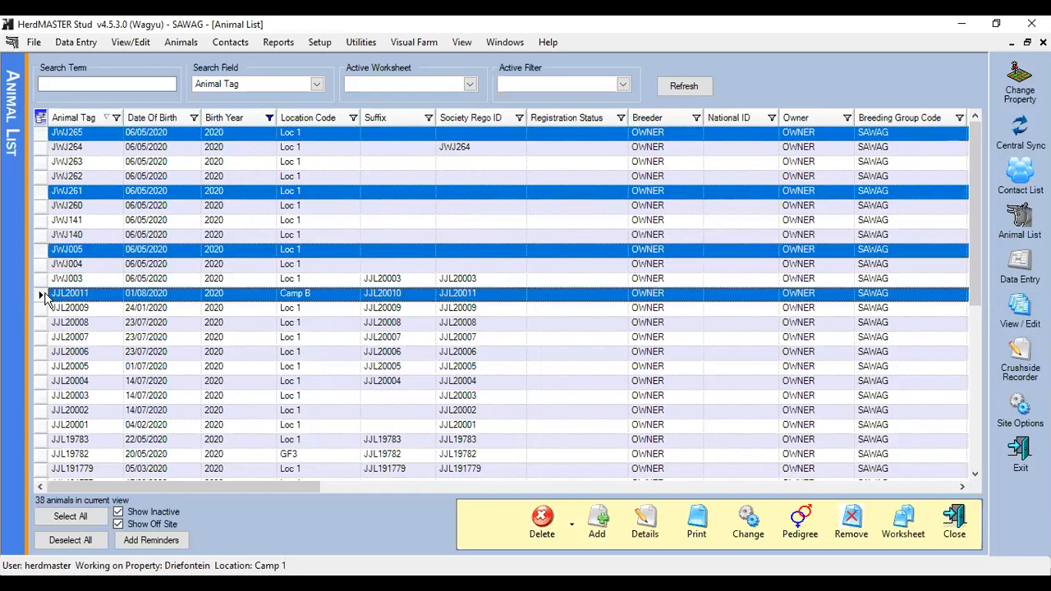
Select the consecutive animals from JWJ265 down to JJL20011, and extend the selection to every listed animal.
left_click(45, 134)
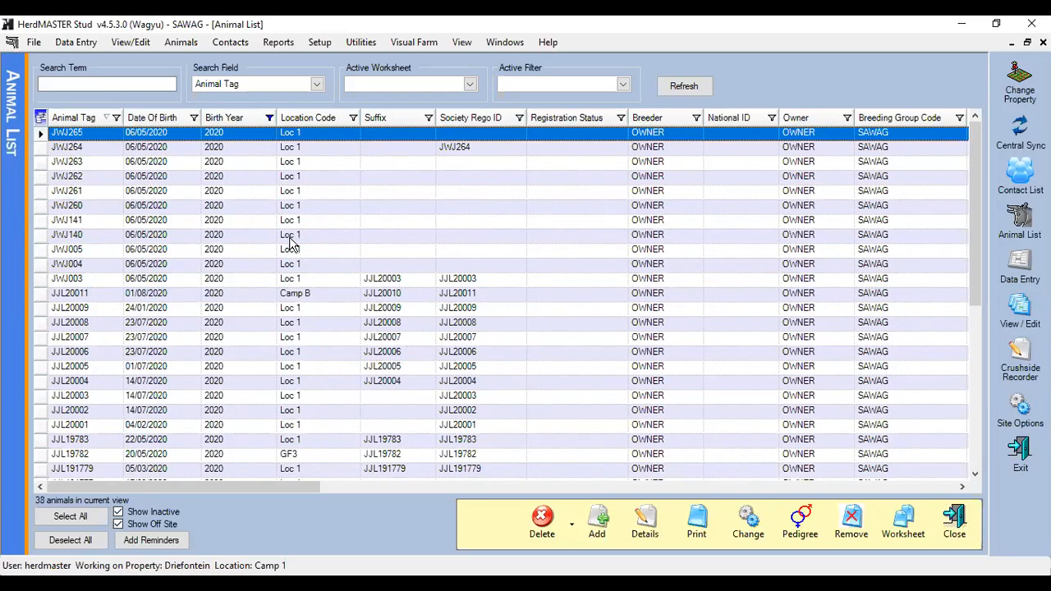
key("shift+Down")
key("shift+Down")
key("shift+Down")
key("shift+Down")
key("shift+Down")
key("shift+Down")
key("shift+Down")
key("shift+Down")
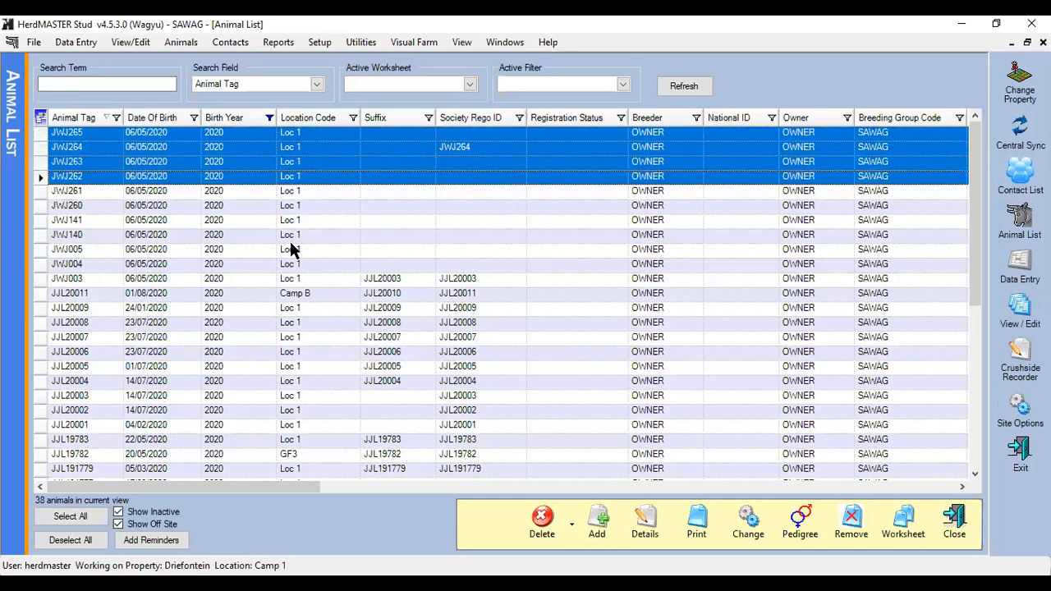
key("shift+Down")
key("shift+Down")
key("shift+Down")
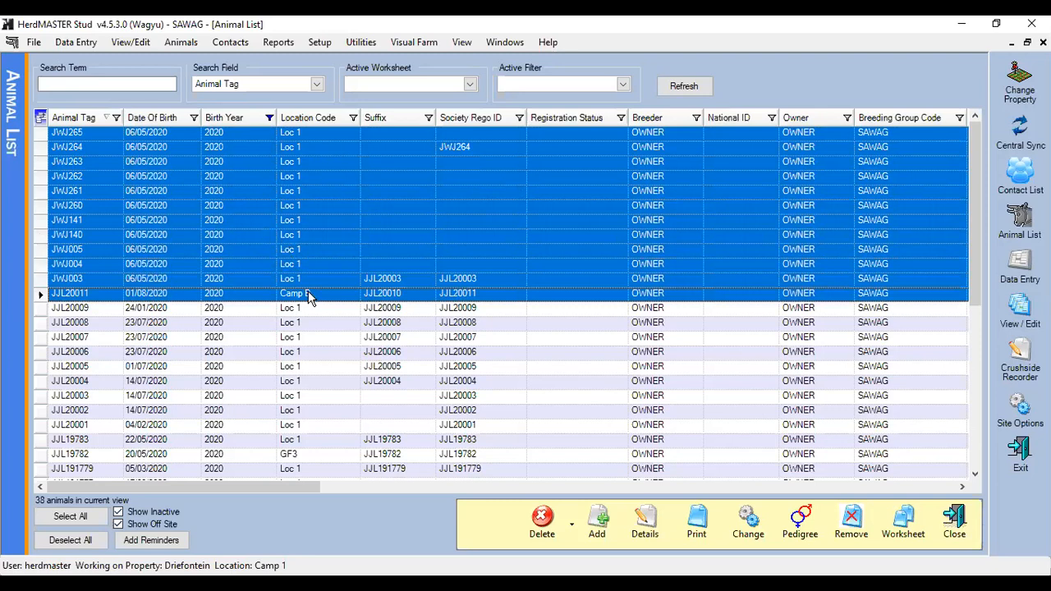
left_click(79, 524)
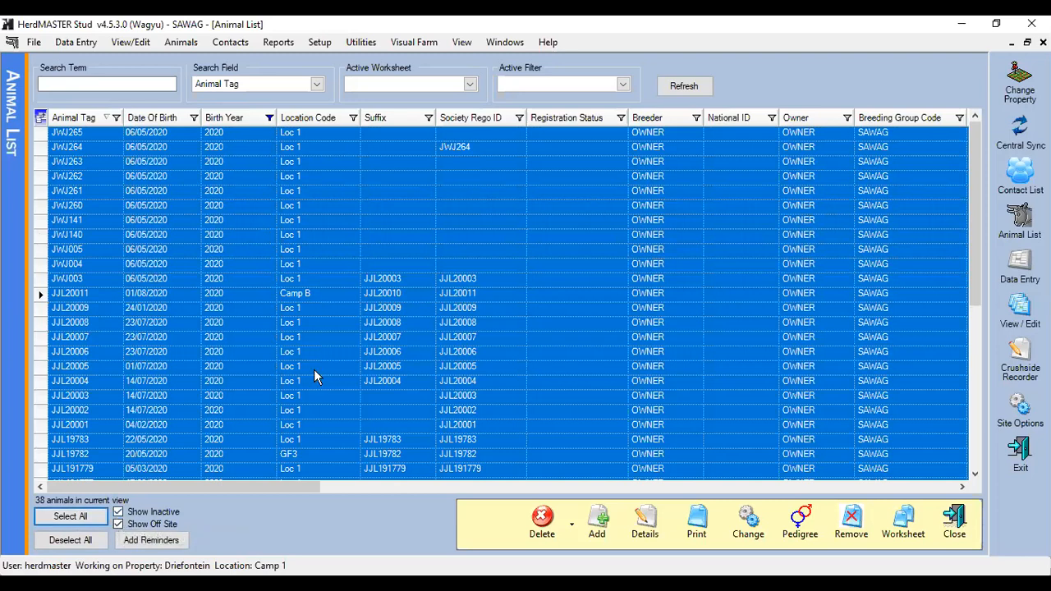
Hide inactive animals from the filtered list.
left_click(119, 512)
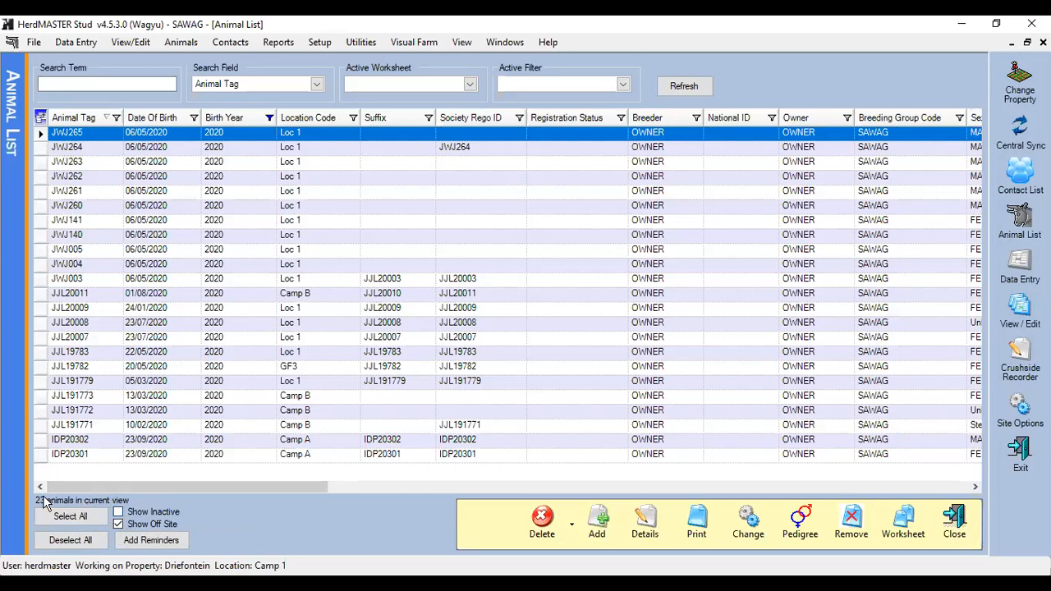
left_click(119, 513)
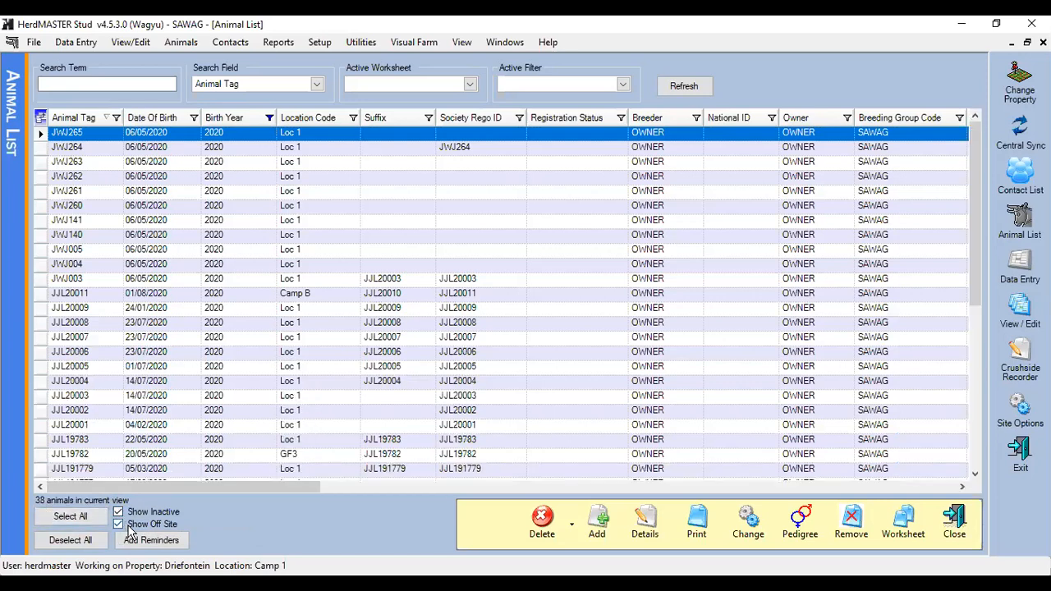
left_click(119, 512)
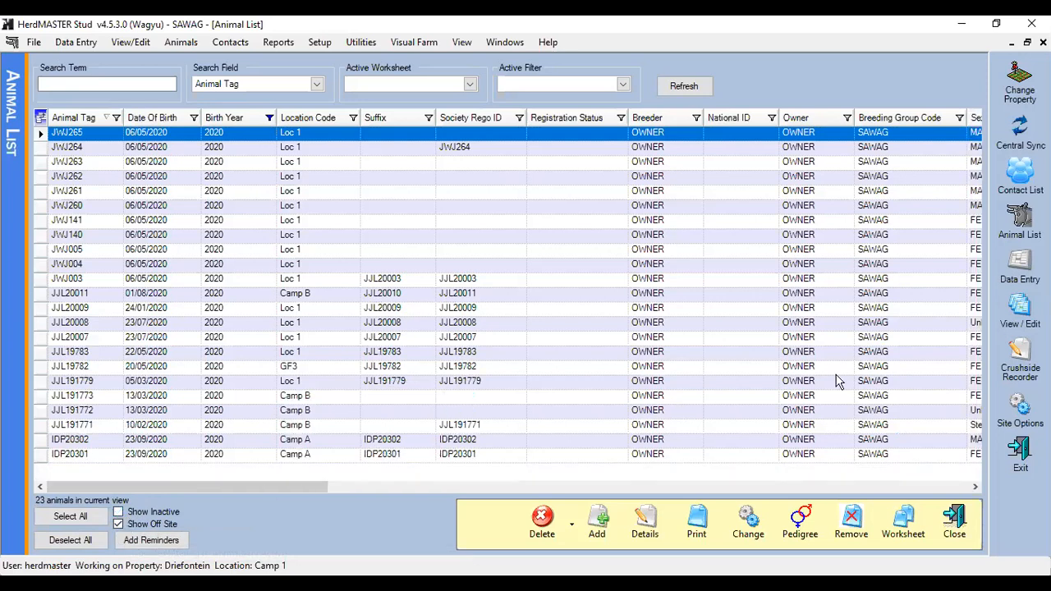
Select all animals in the filtered list and add them to a new worksheet named Calves 2020.
left_click(79, 517)
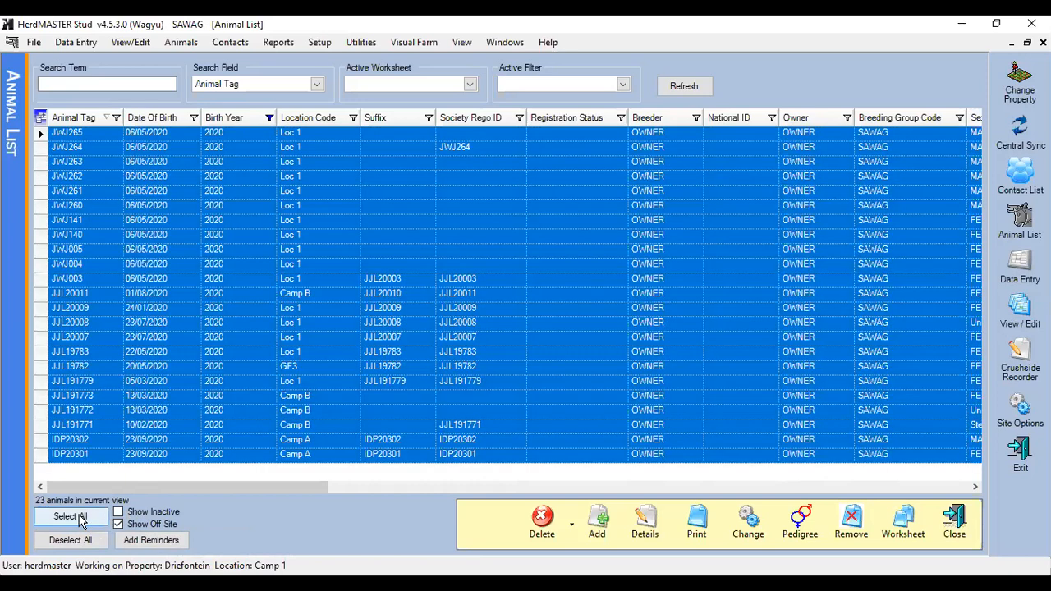
left_click(904, 525)
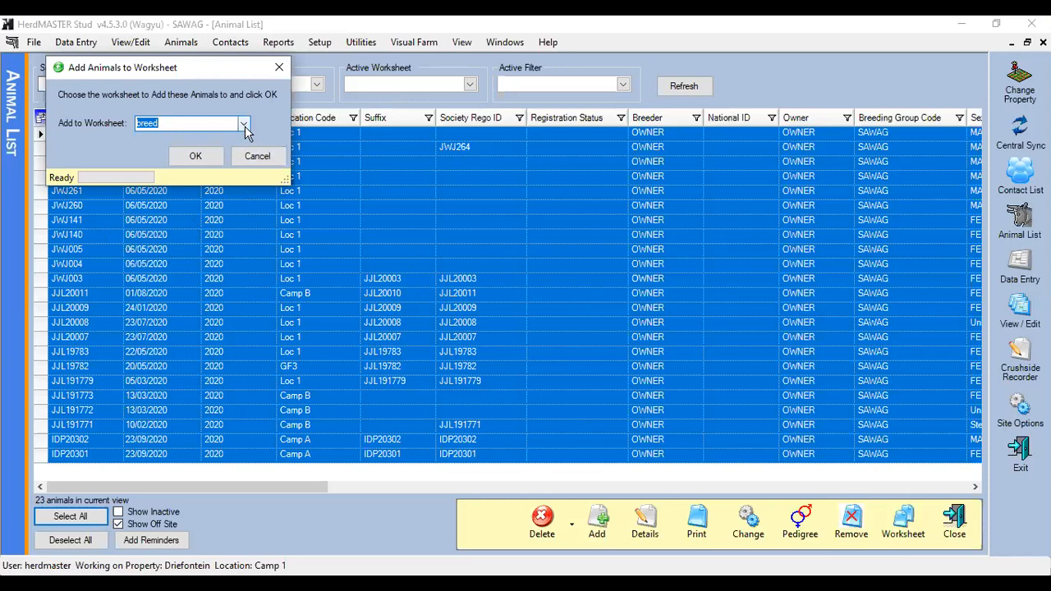
left_click(244, 124)
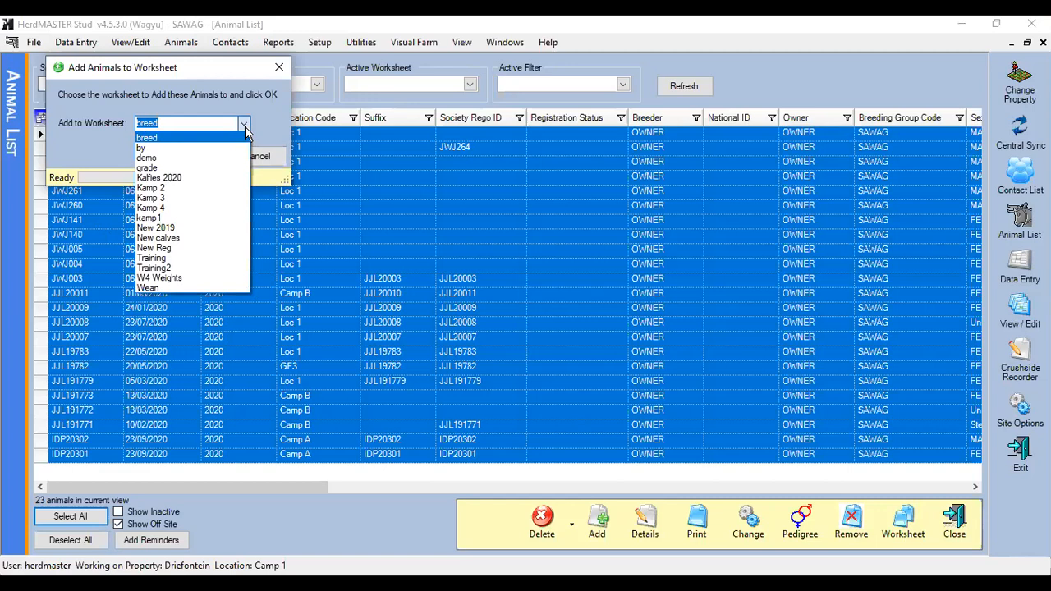
key("BackSpace")
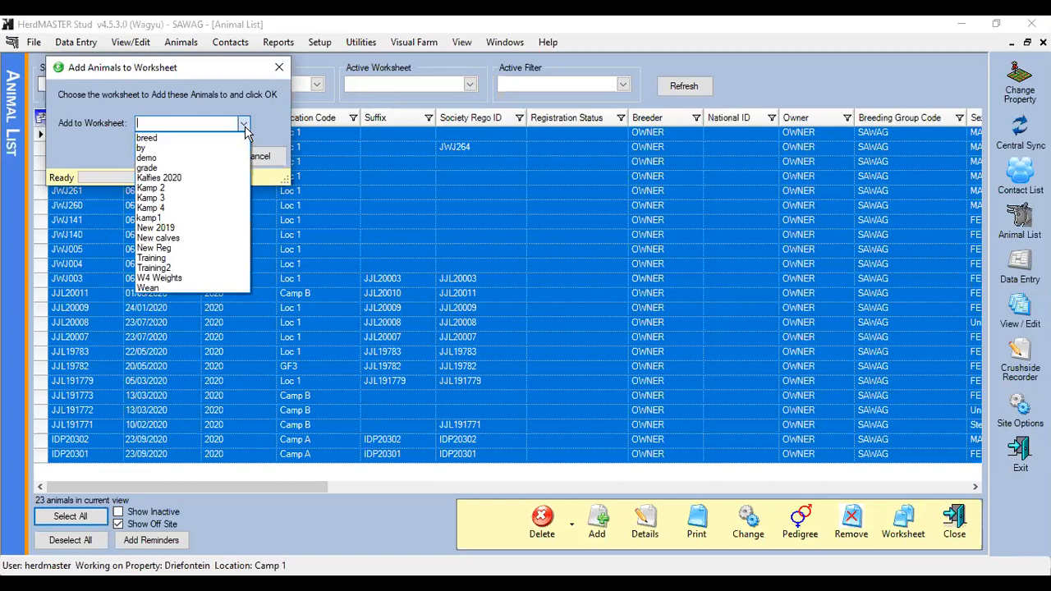
type("Call")
type("ves 2")
type("020")
left_click(245, 128)
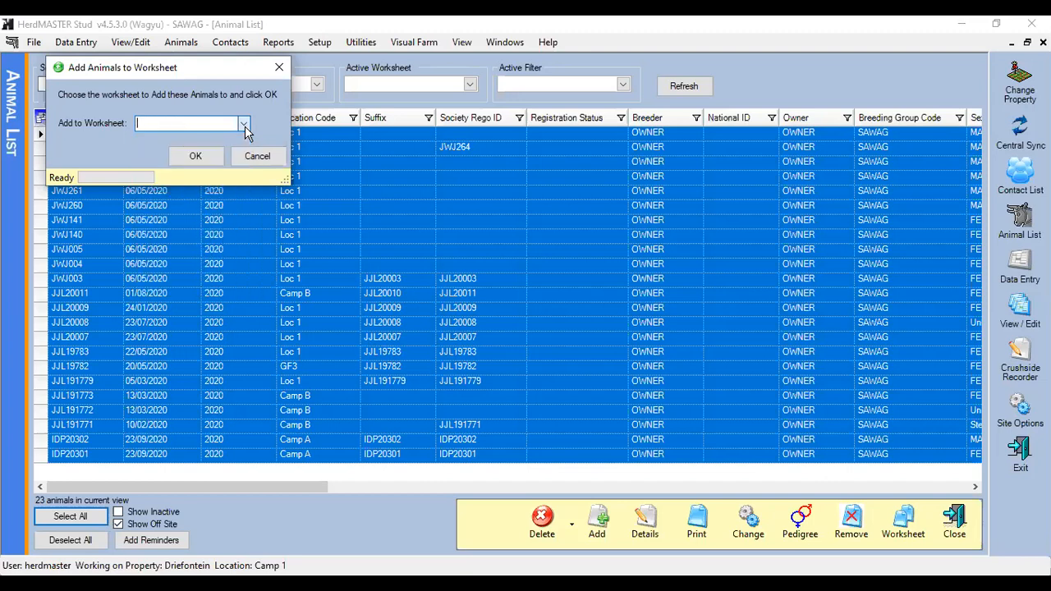
type("Calves 2020")
left_click(197, 156)
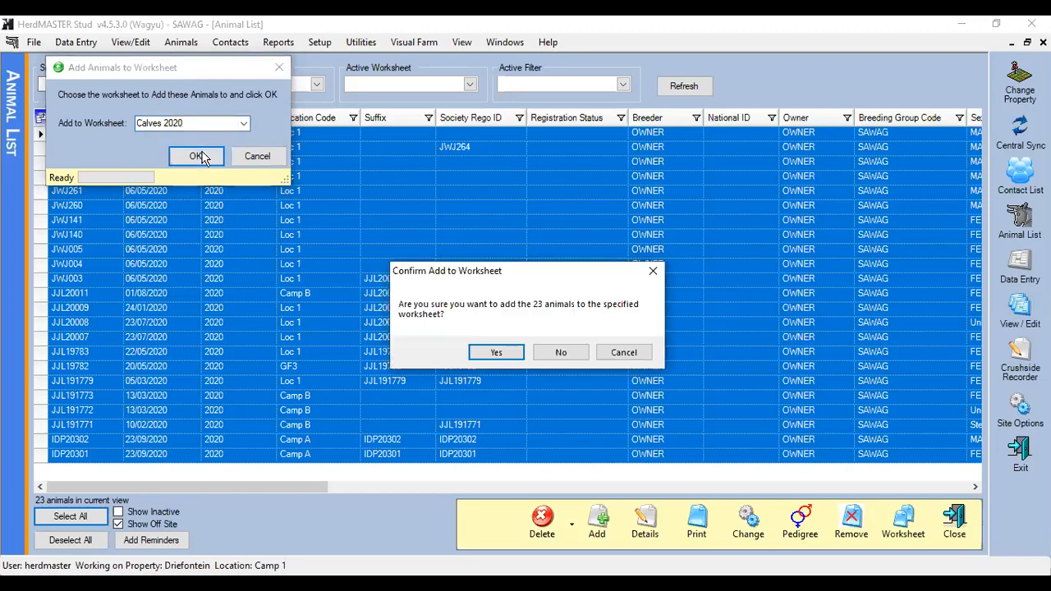
left_click(496, 350)
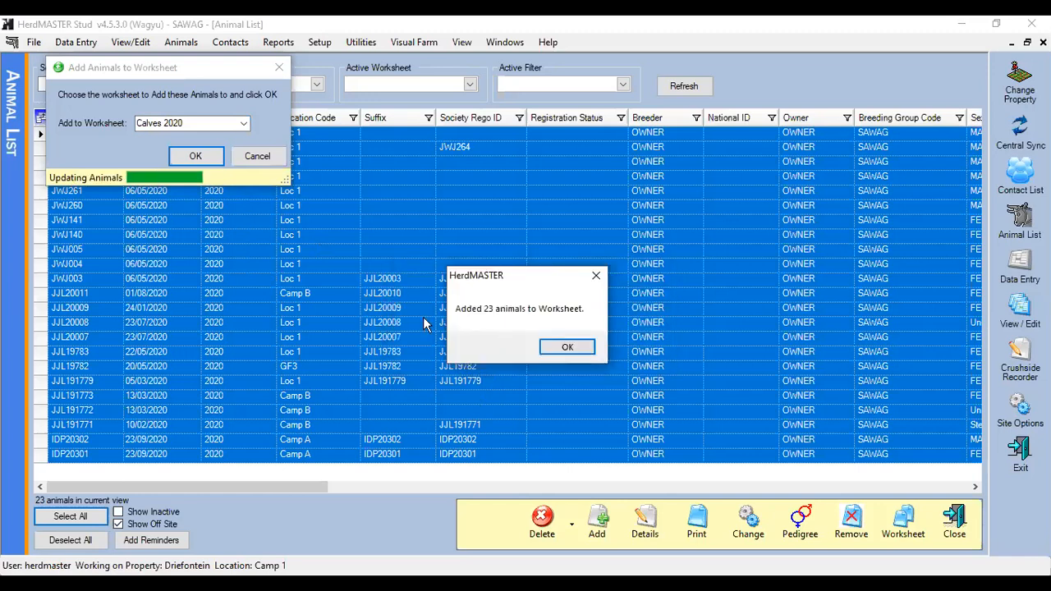
left_click(571, 347)
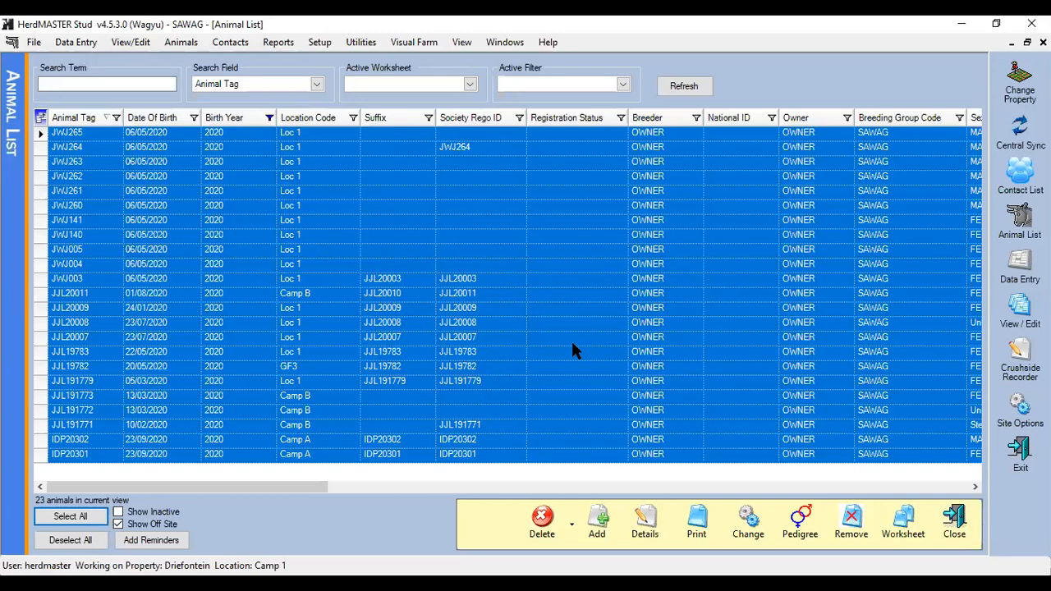
Make Calves 2020 the active worksheet of the animal list.
left_click(569, 365)
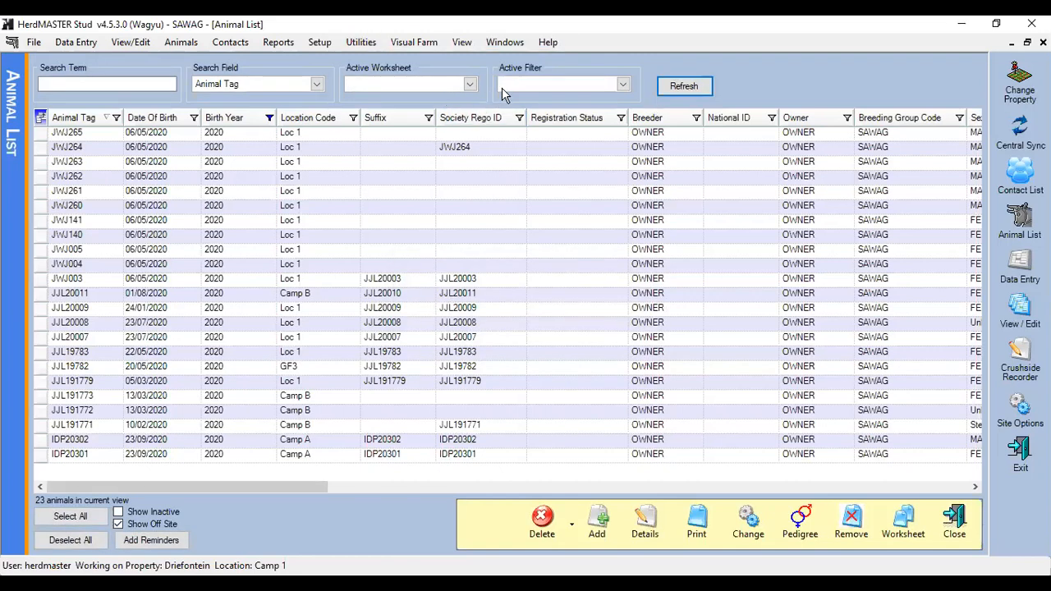
left_click(469, 85)
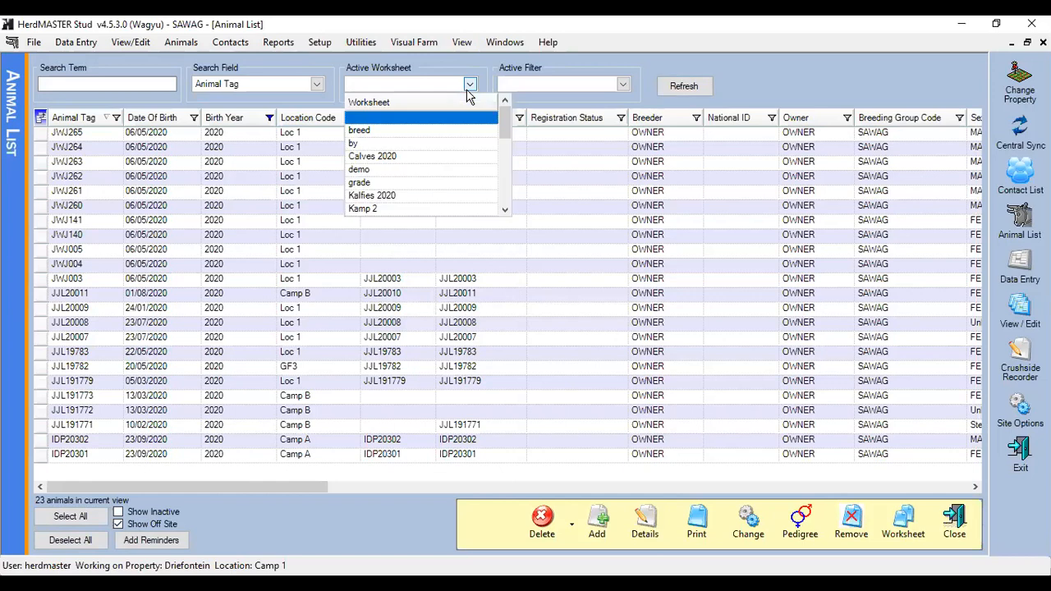
left_click(379, 157)
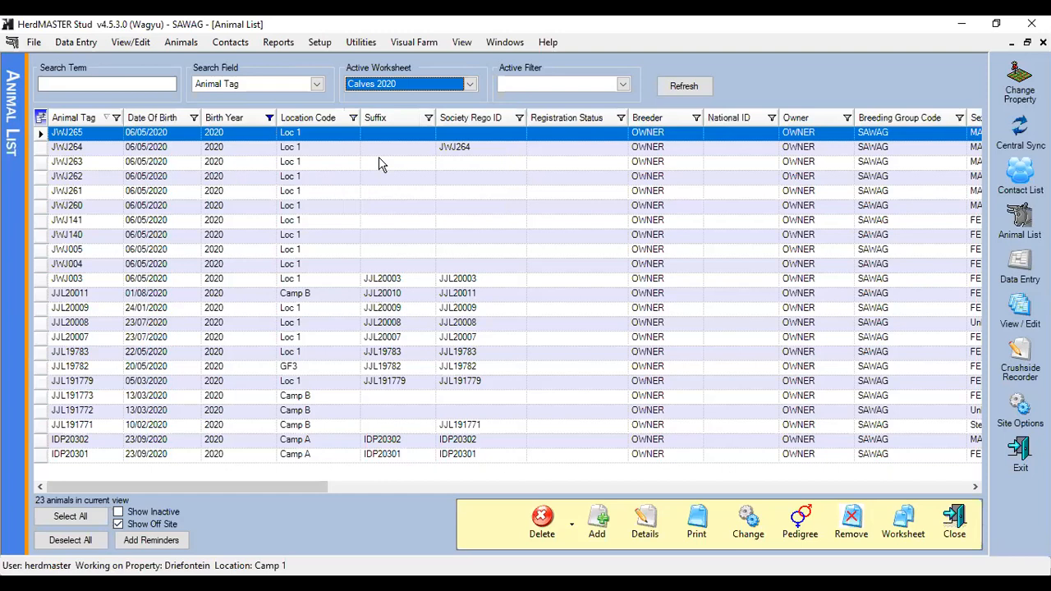
Check the worksheet membership in animal JWJ265's details, and return to the animal list.
left_click(82, 140)
double_click(81, 137)
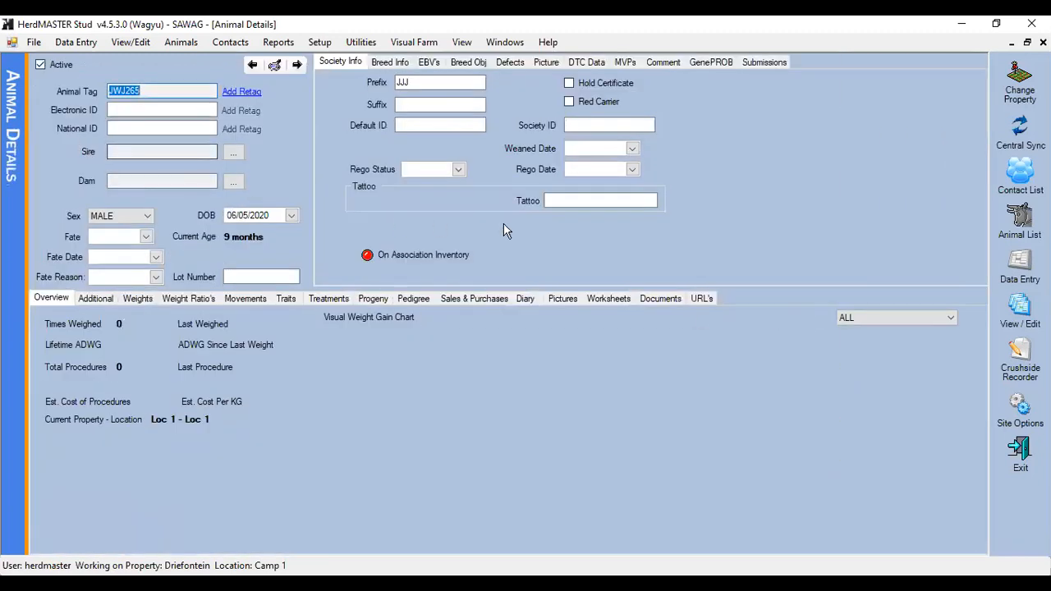
left_click(594, 301)
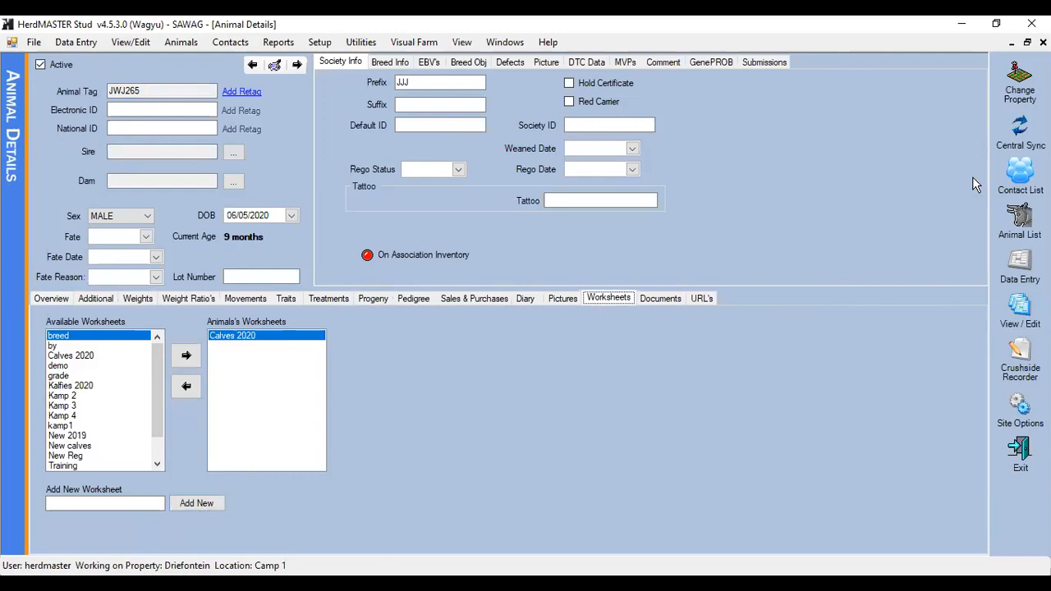
left_click(1043, 42)
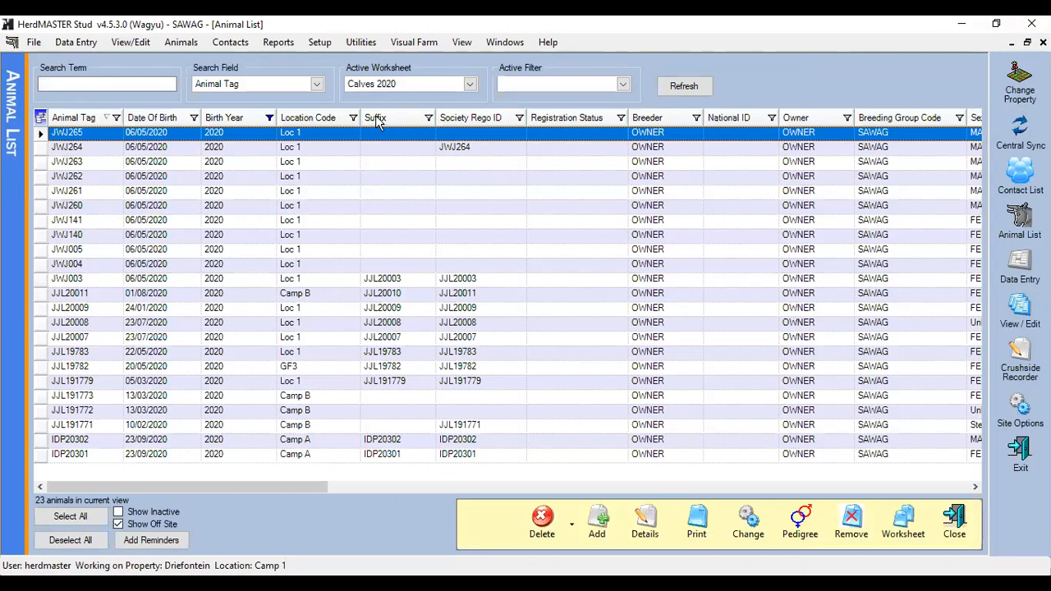
Search the animal tags for "ab" and remove the active worksheet restriction from the list.
left_click(67, 84)
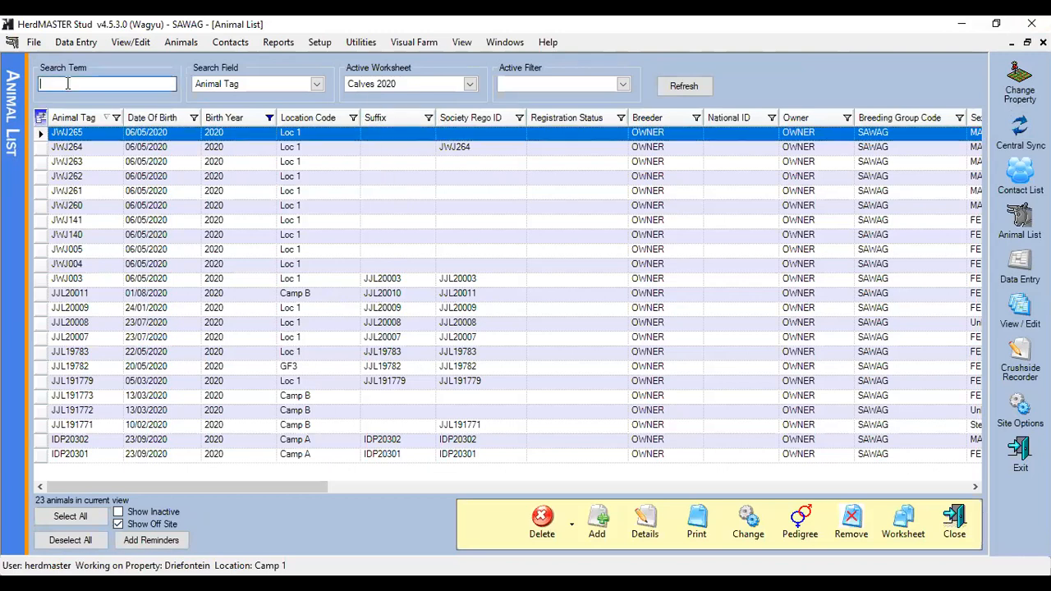
type("ab")
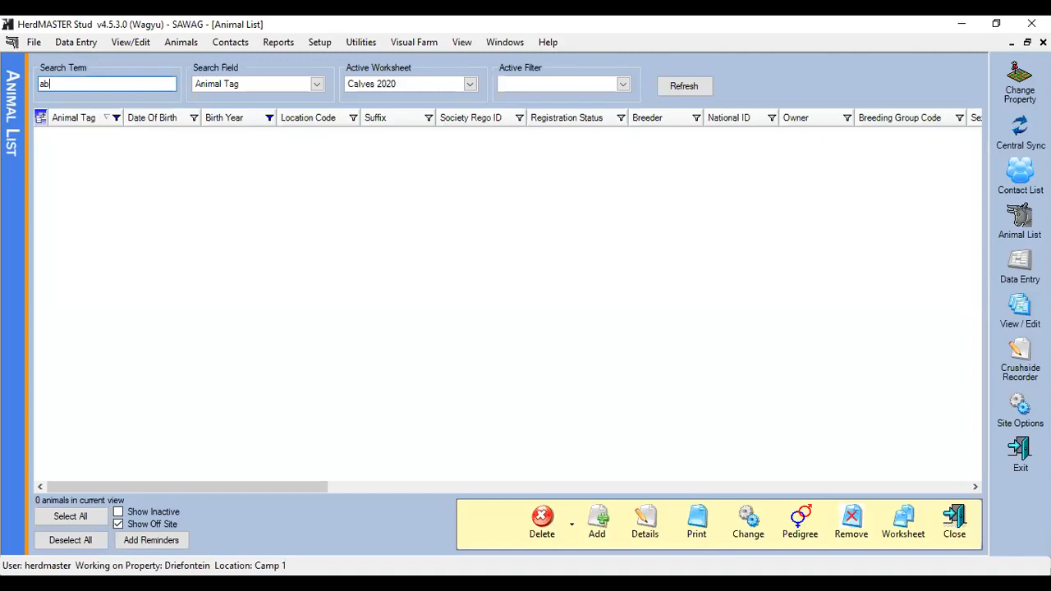
left_click(470, 85)
left_click(441, 119)
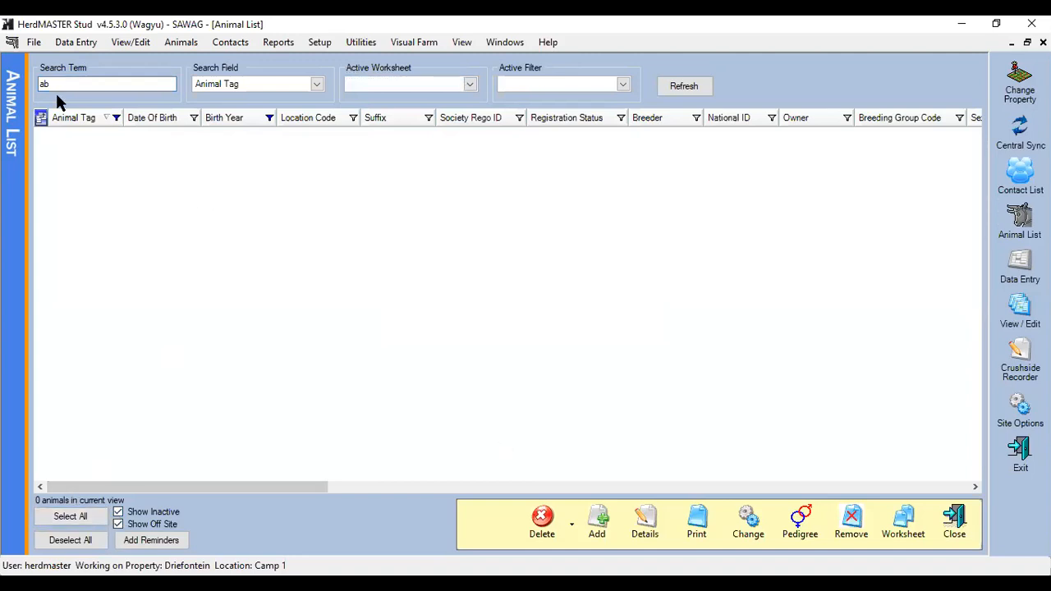
Enter the animal tag search "ab" again and reset the birth year filter to All.
left_click(119, 83)
key("BackSpace")
key("BackSpace")
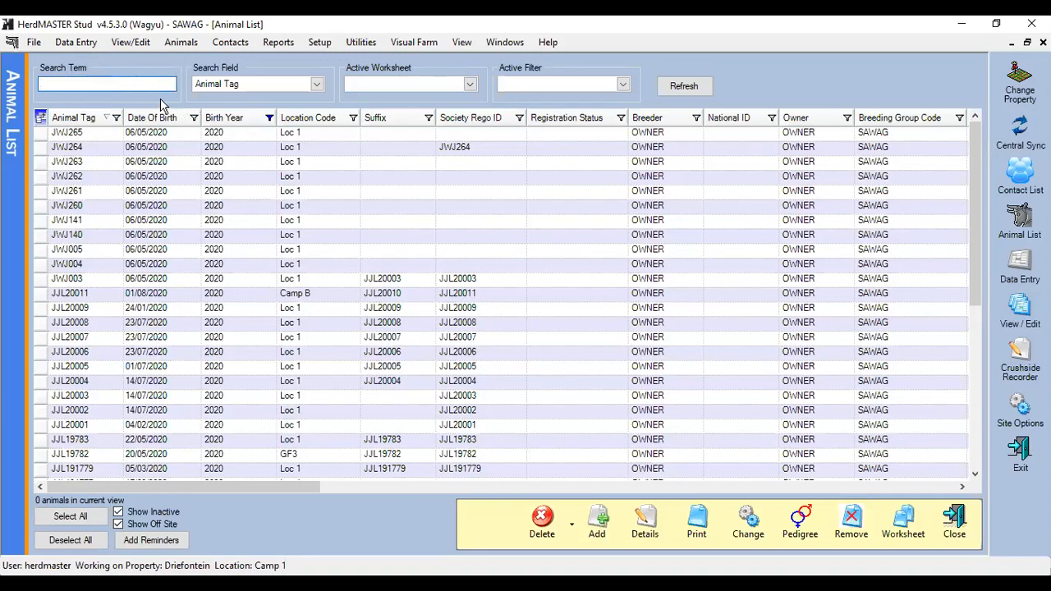
type("ab")
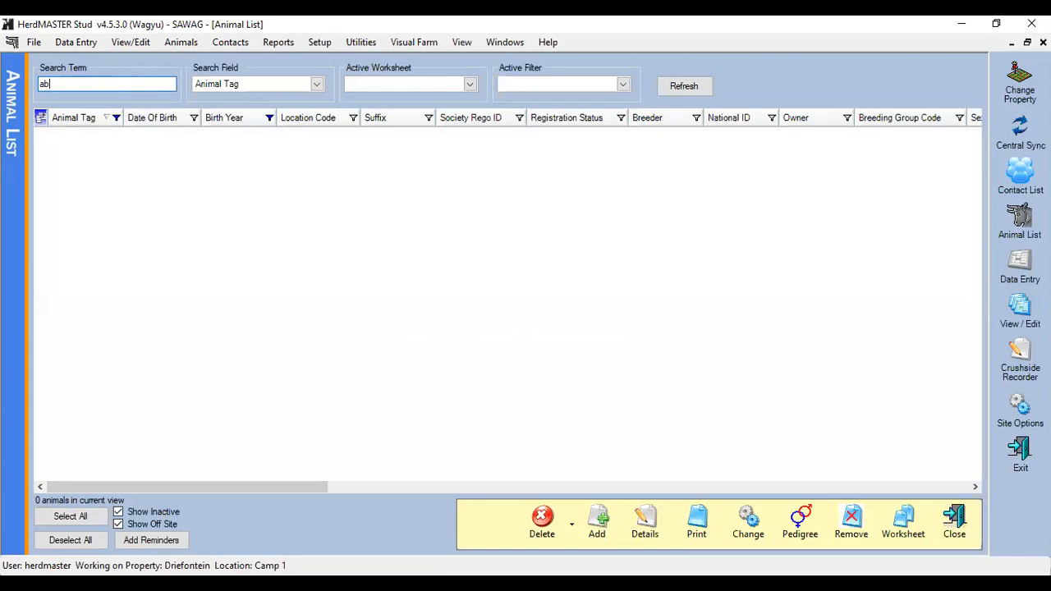
left_click(270, 119)
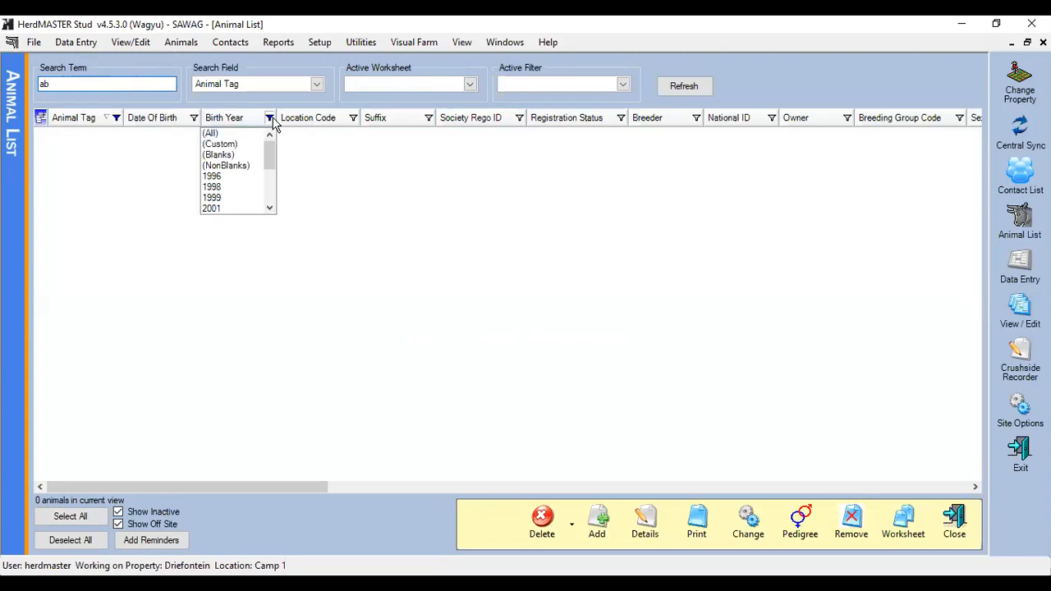
left_click(226, 136)
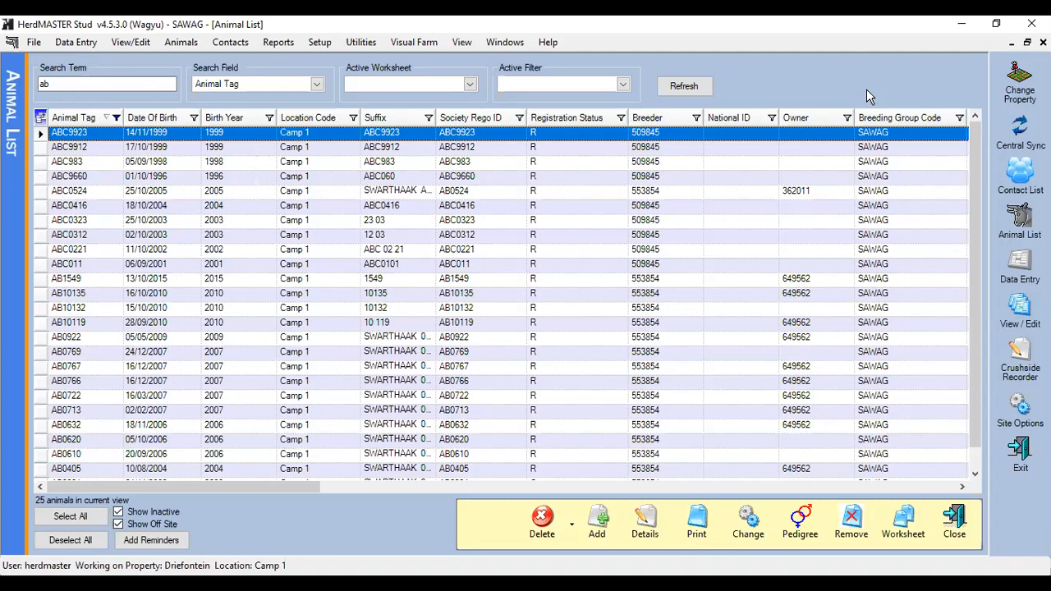
Clear the search term from the animal list.
left_click(121, 86)
key("BackSpace")
key("BackSpace")
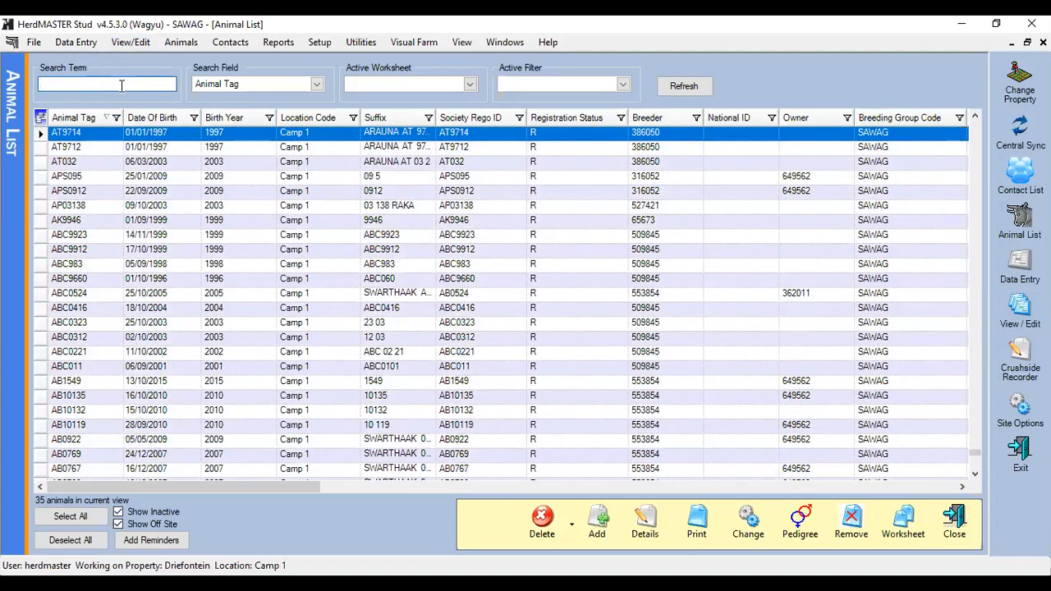
Open the animal worksheet setup and load the Calves 2020 worksheet.
key("alt+s")
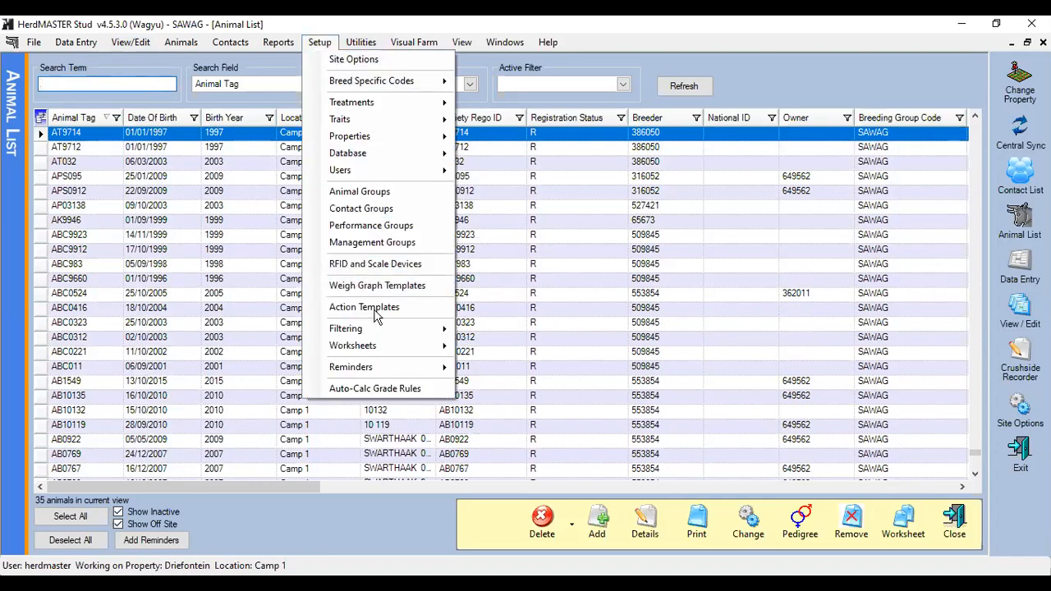
mouse_move(357, 350)
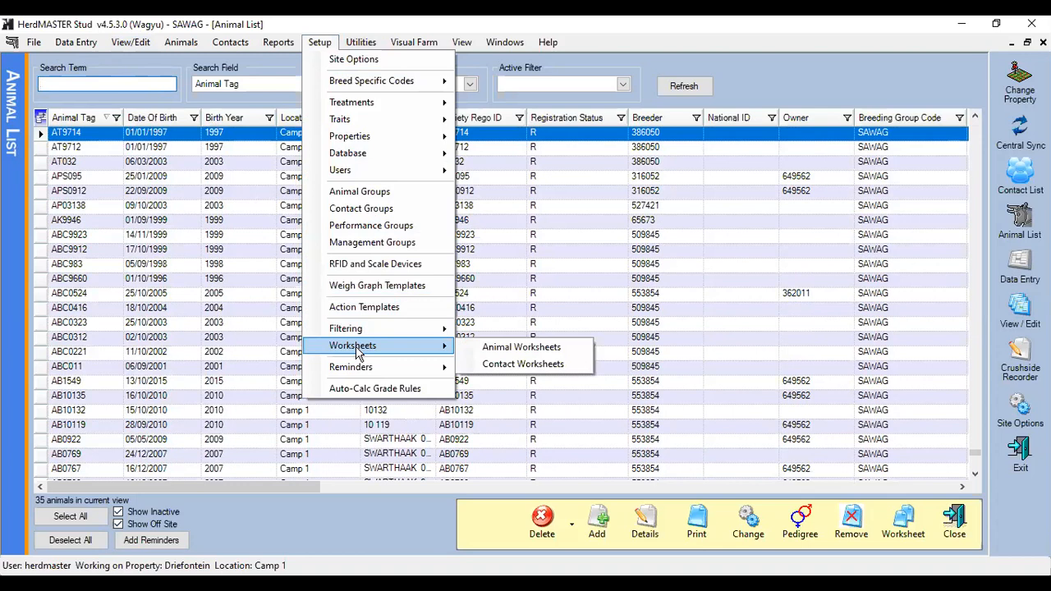
left_click(522, 347)
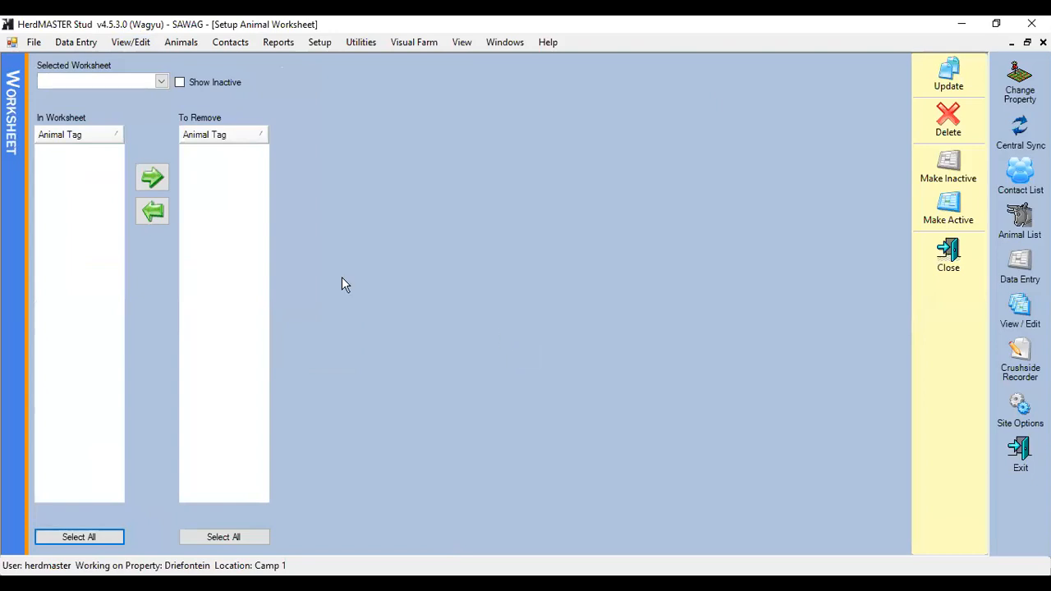
left_click(162, 81)
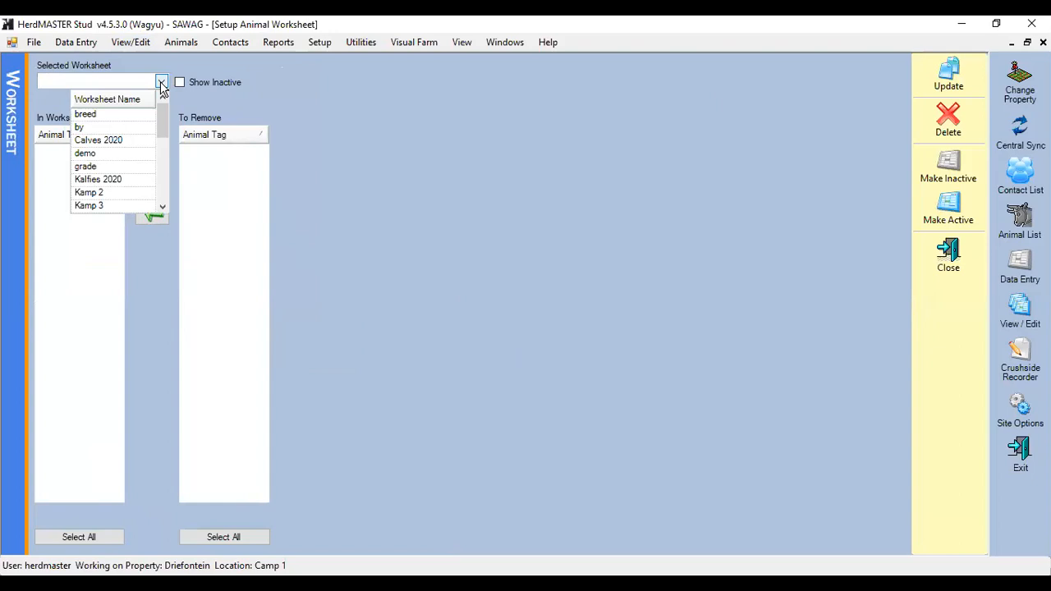
left_click(109, 140)
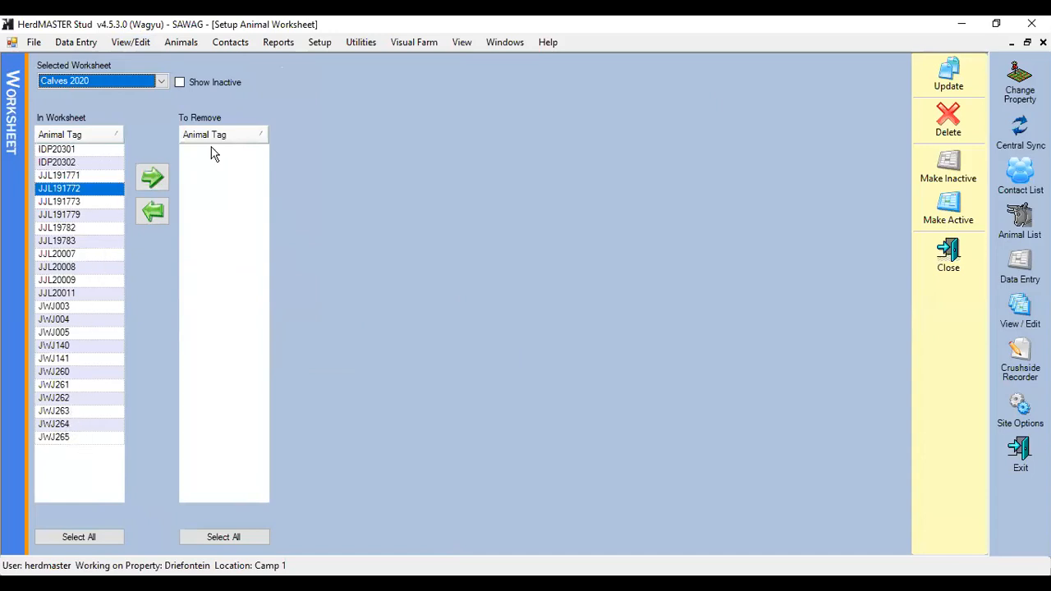
Turn on showing inactive worksheets and load Calves 2020 again.
left_click(179, 82)
left_click(180, 83)
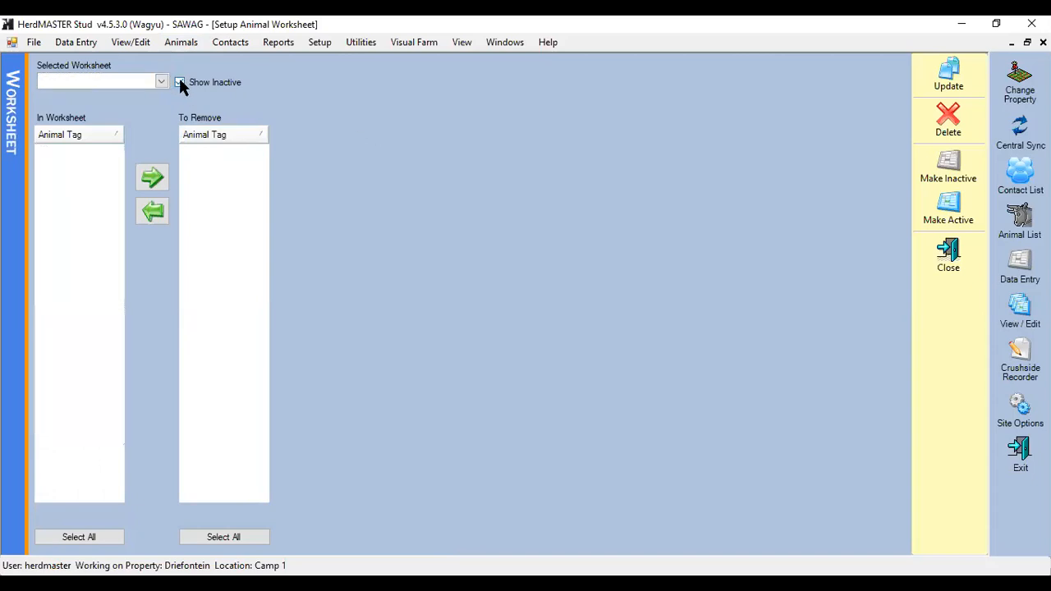
left_click(180, 83)
left_click(180, 83)
left_click(178, 83)
left_click(161, 81)
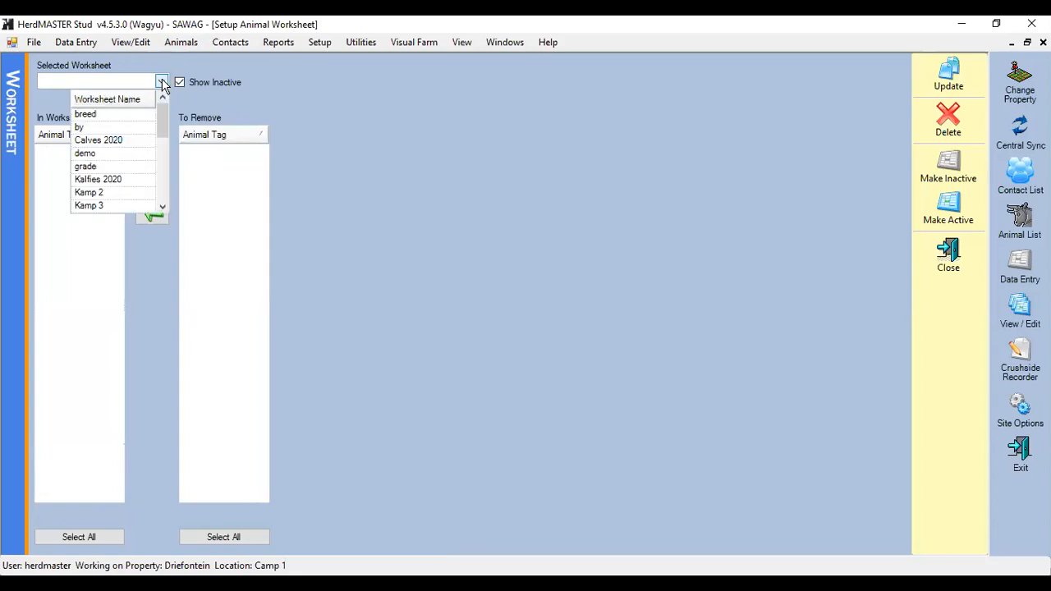
left_click(122, 141)
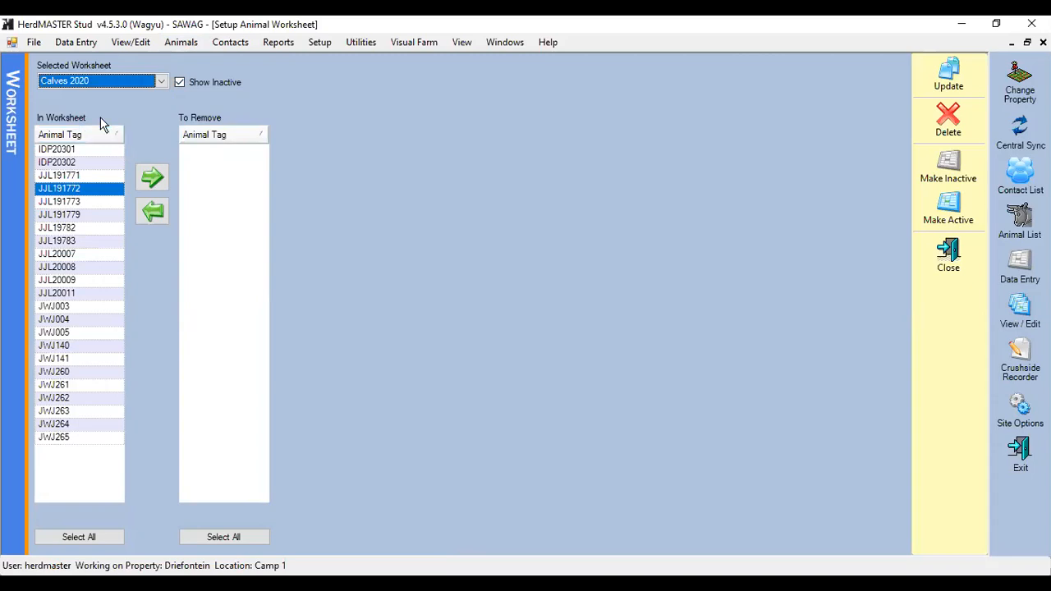
Turn off showing inactive worksheets and reselect Calves 2020.
left_click(180, 83)
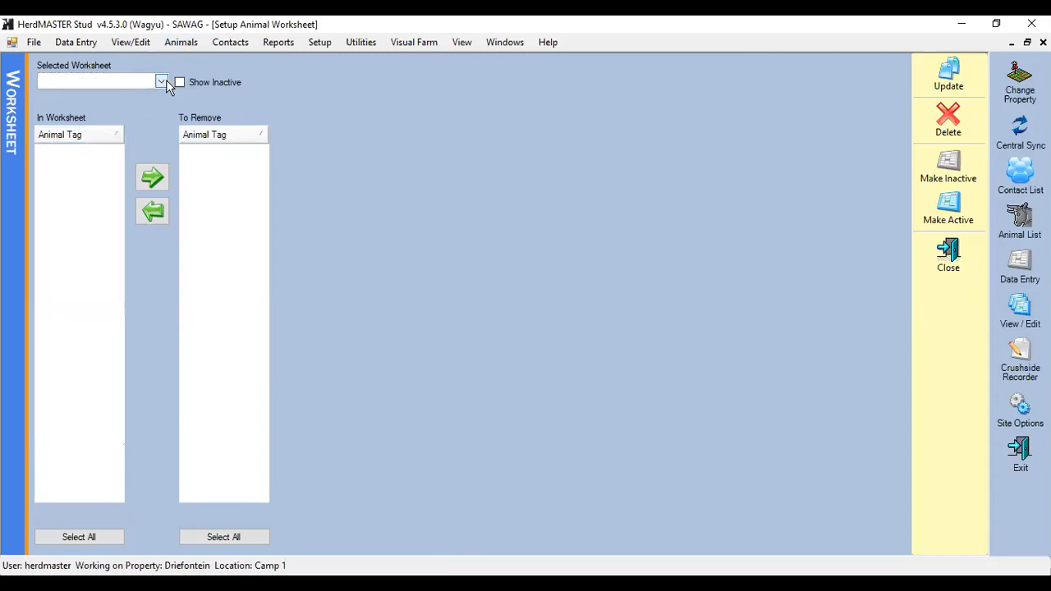
left_click(162, 81)
left_click(105, 140)
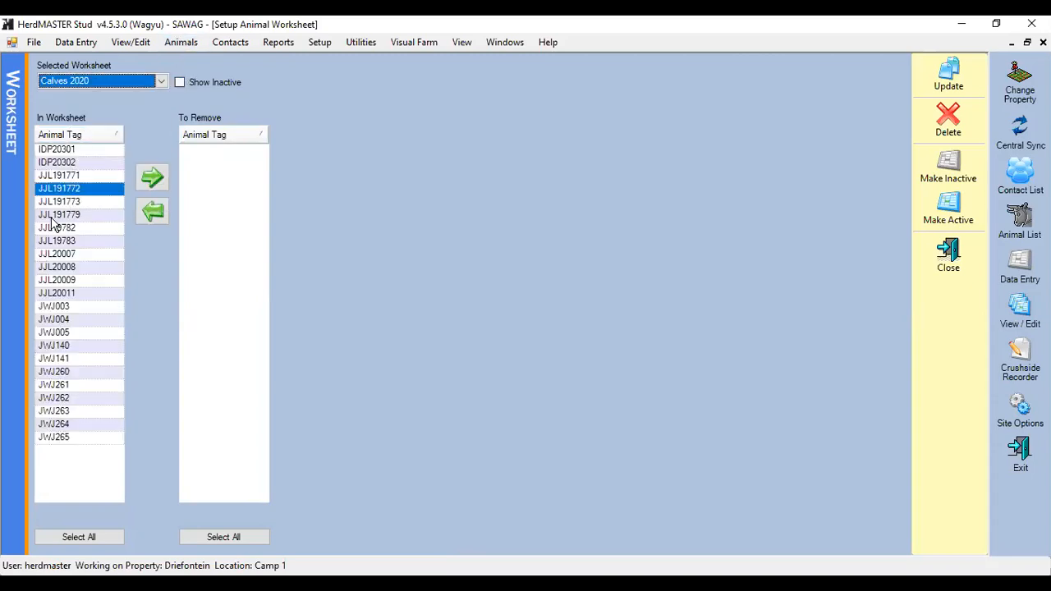
Remove animals IDP20301 and IDP20302 from the Calves 2020 worksheet and update it.
left_click_drag(59, 152, 60, 162)
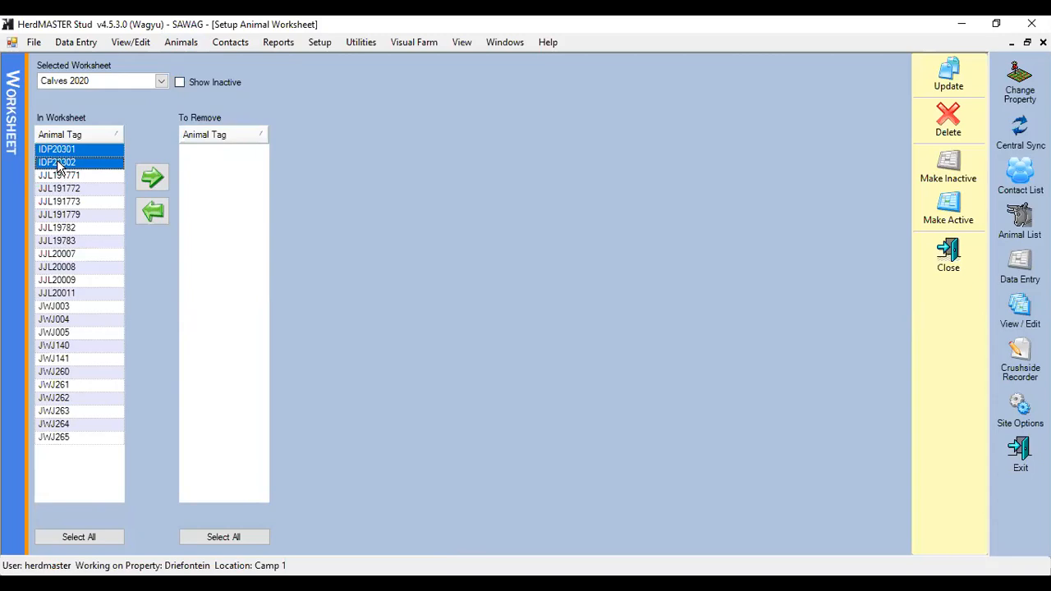
left_click(155, 181)
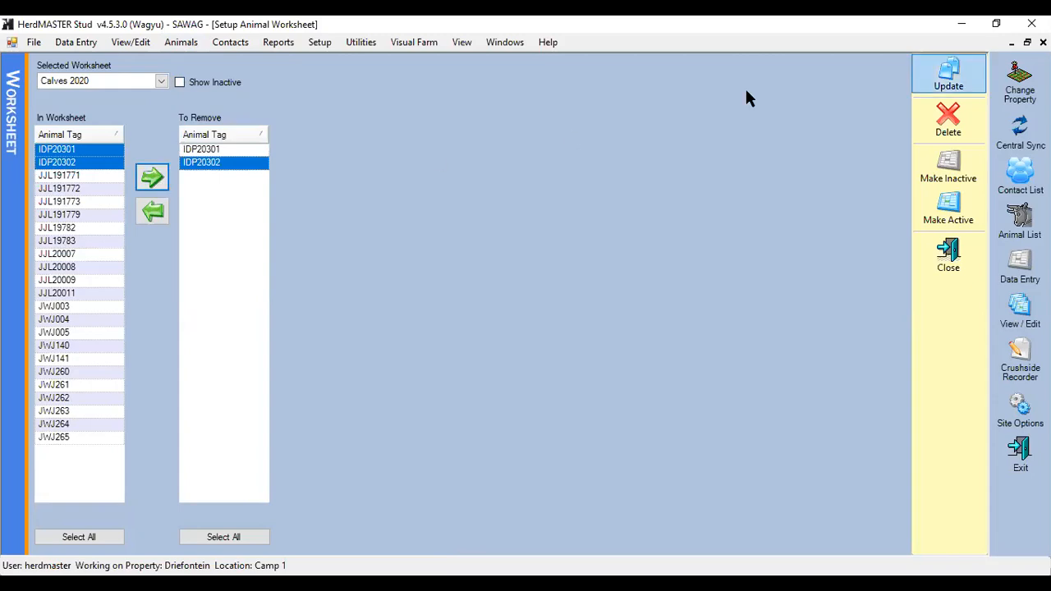
left_click(949, 79)
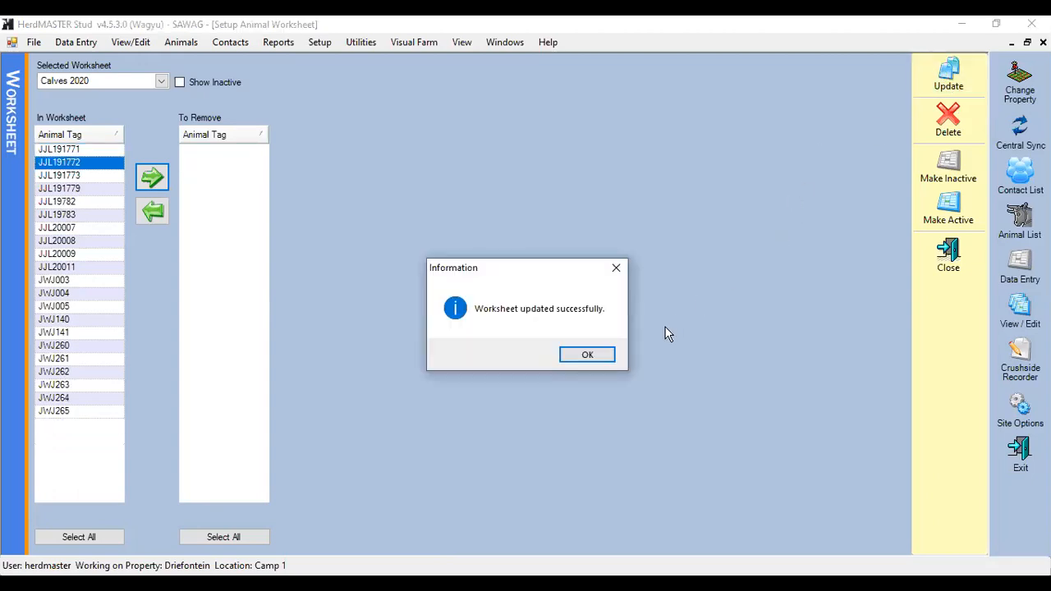
Load the breed worksheet in the animal worksheet setup and delete it.
left_click(588, 355)
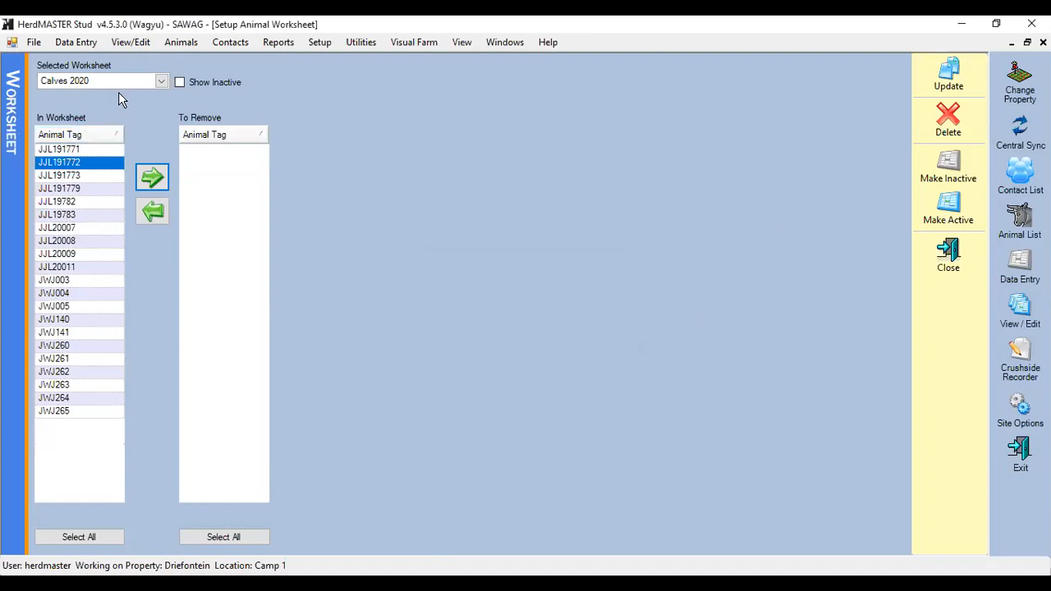
left_click(156, 82)
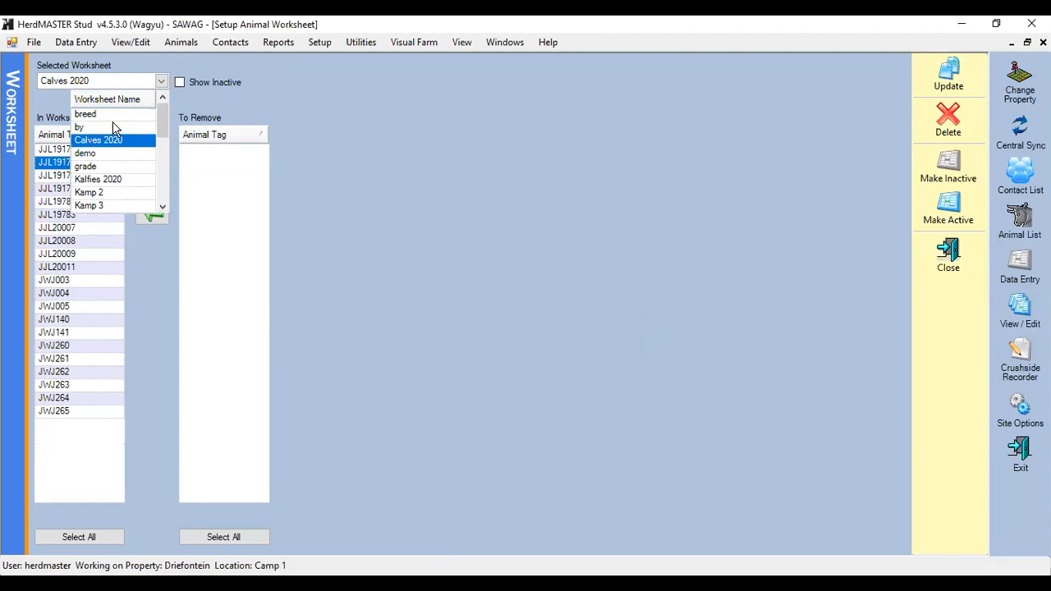
left_click(91, 114)
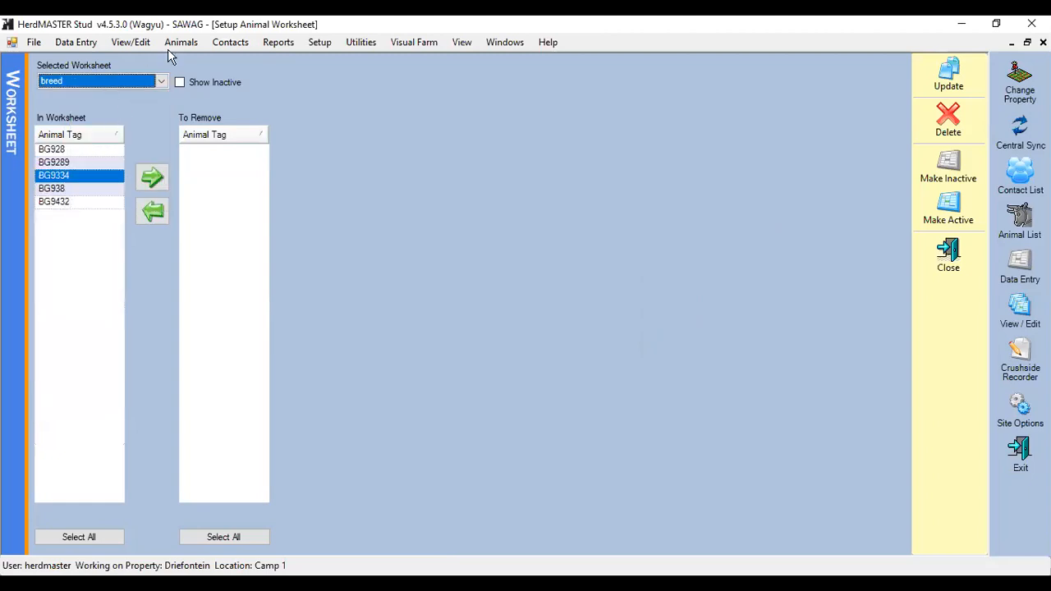
left_click(952, 119)
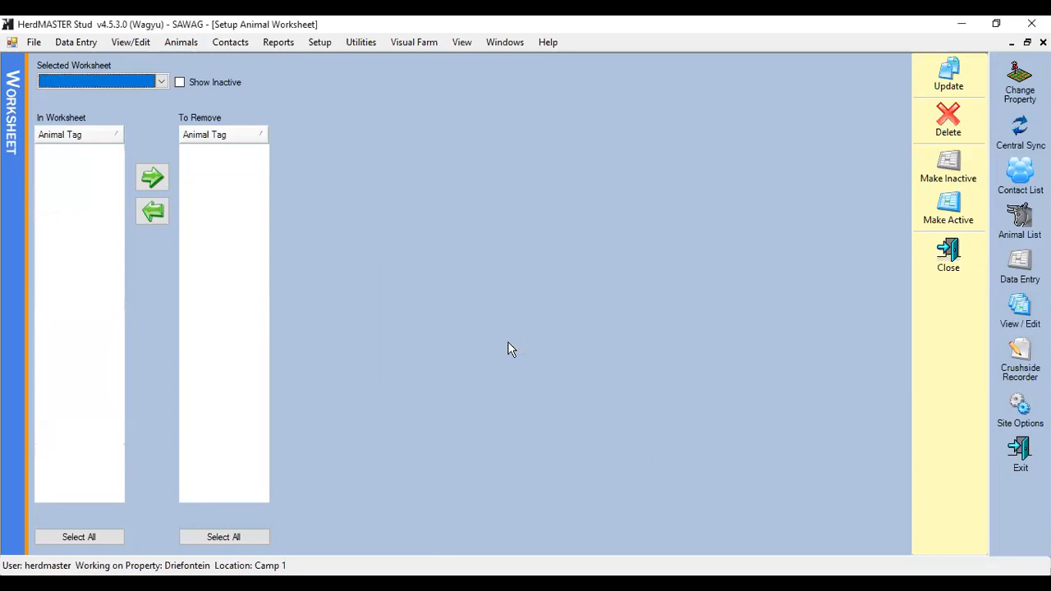
View the members of the New 2019 worksheet and close the worksheet setup.
left_click(161, 82)
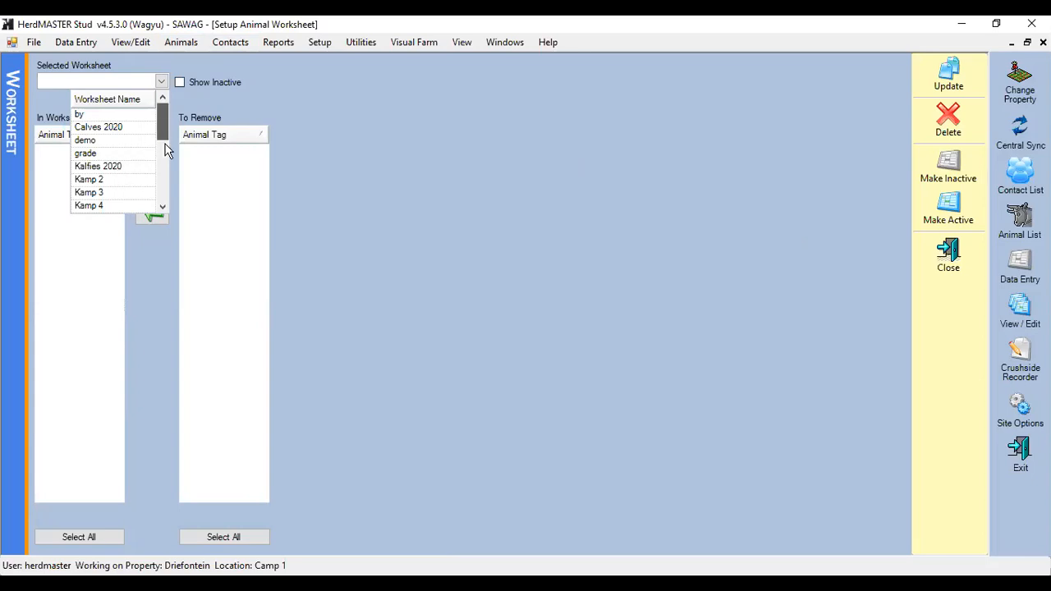
scroll(165, 148, "down", 1)
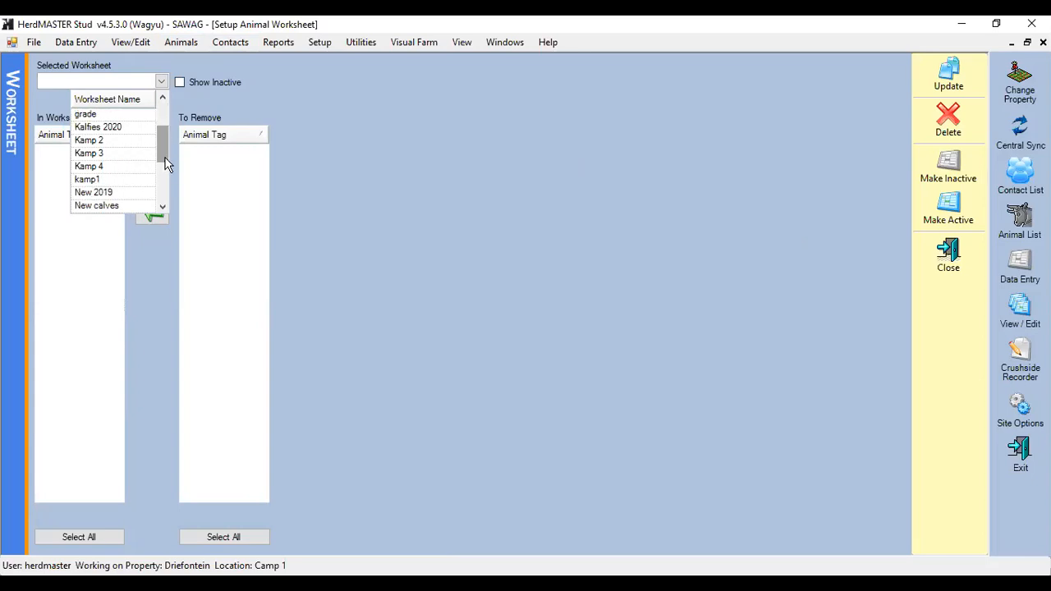
left_click(95, 194)
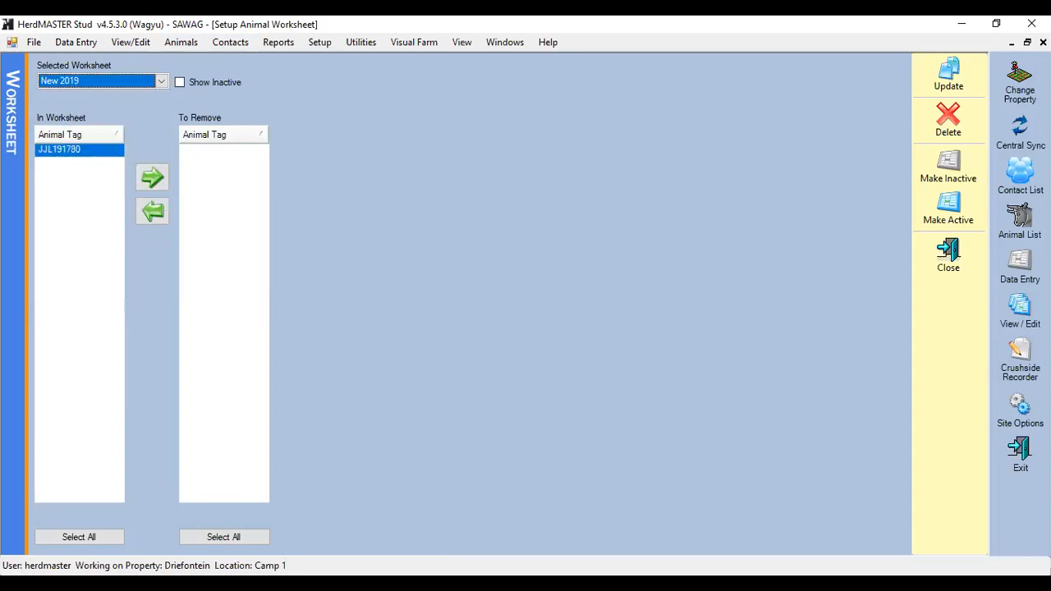
left_click(948, 261)
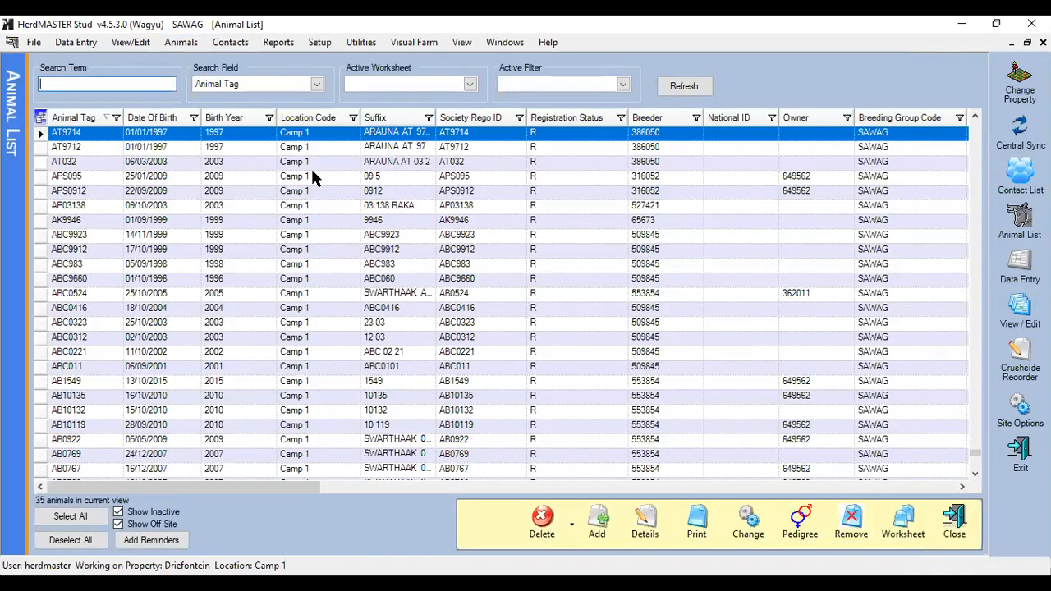
Filter the animal list by the New 2019 worksheet and try to add its animal to a worksheet.
left_click(469, 84)
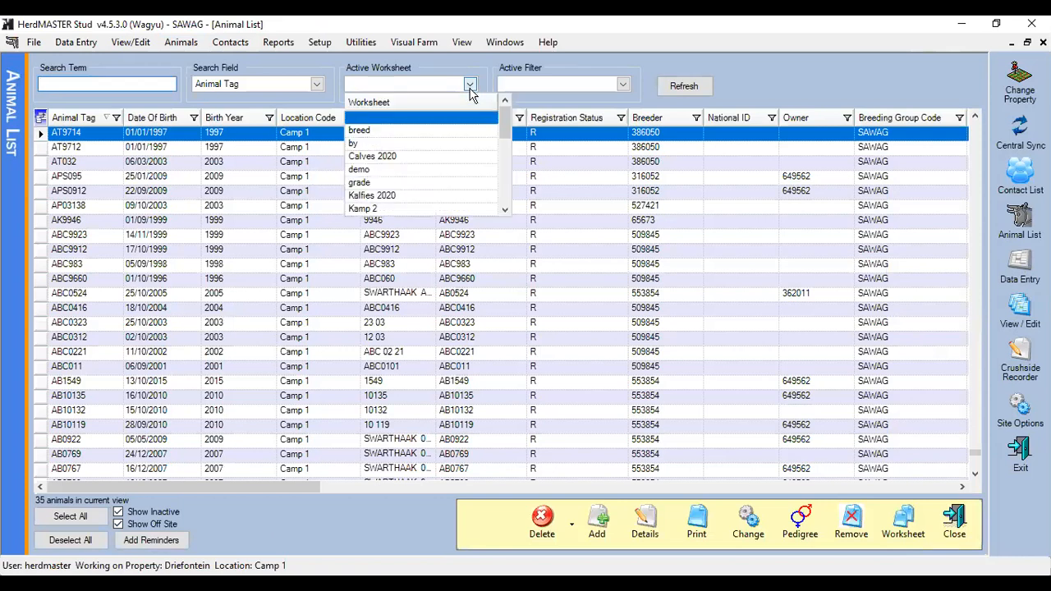
left_click(504, 208)
left_click(505, 207)
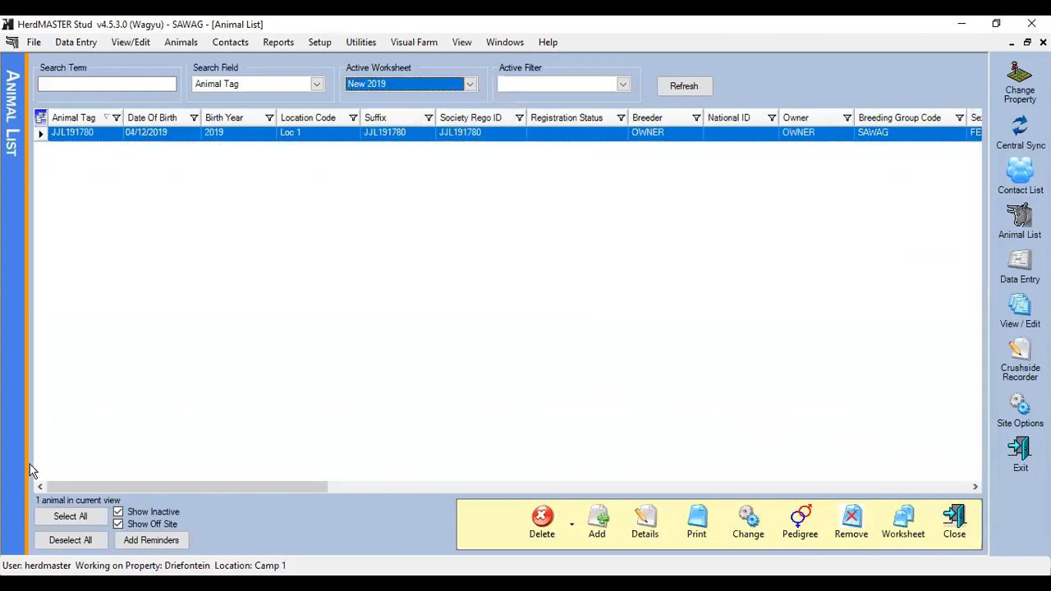
left_click(896, 532)
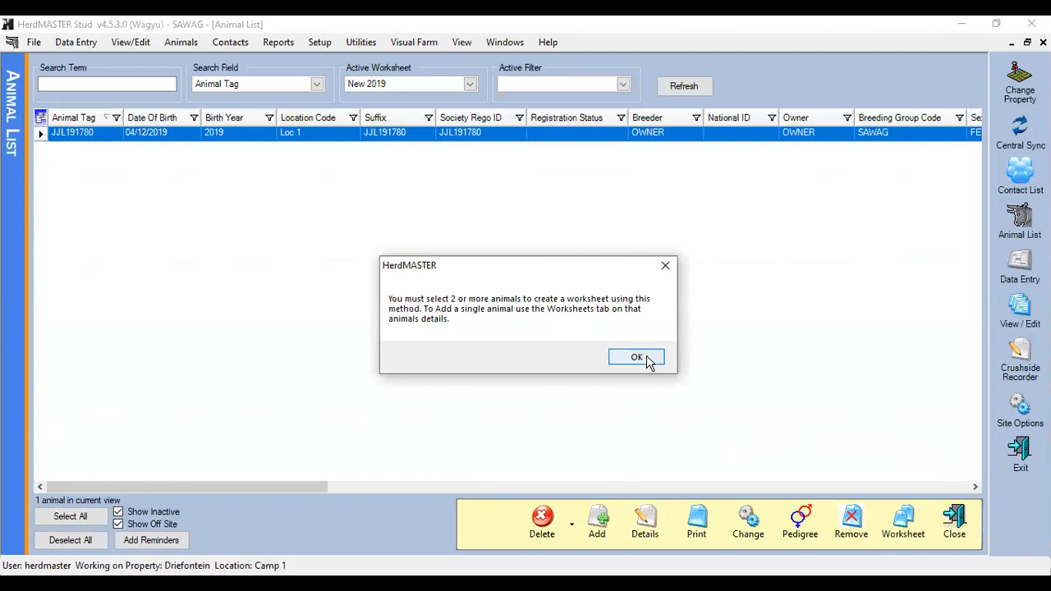
left_click(636, 358)
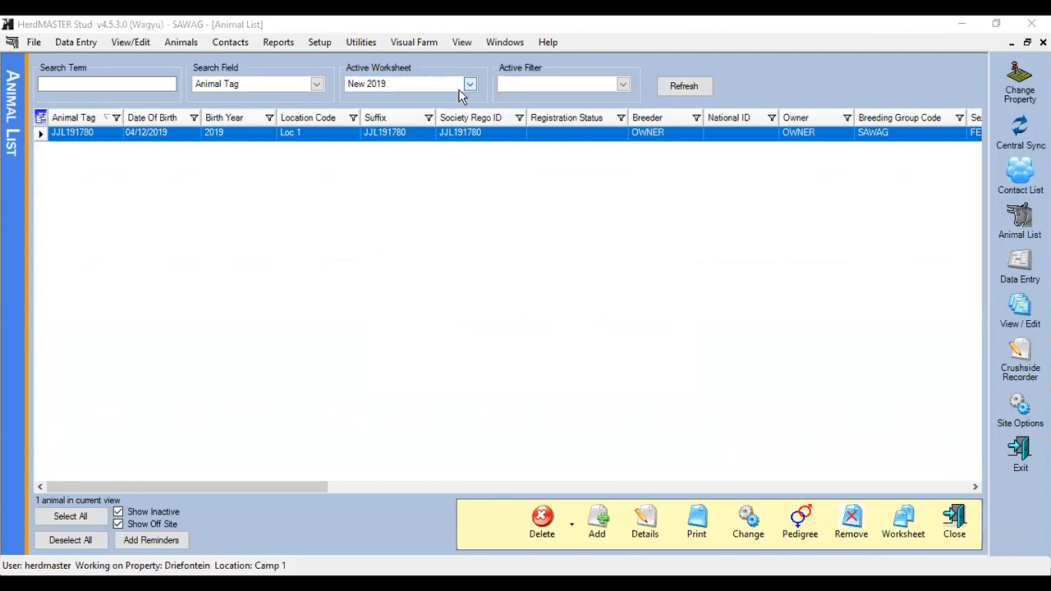
Filter the animal list by the kamp1 worksheet and add all its animals to a new worksheet named Kamp 1 2020.
left_click(468, 85)
left_click(409, 197)
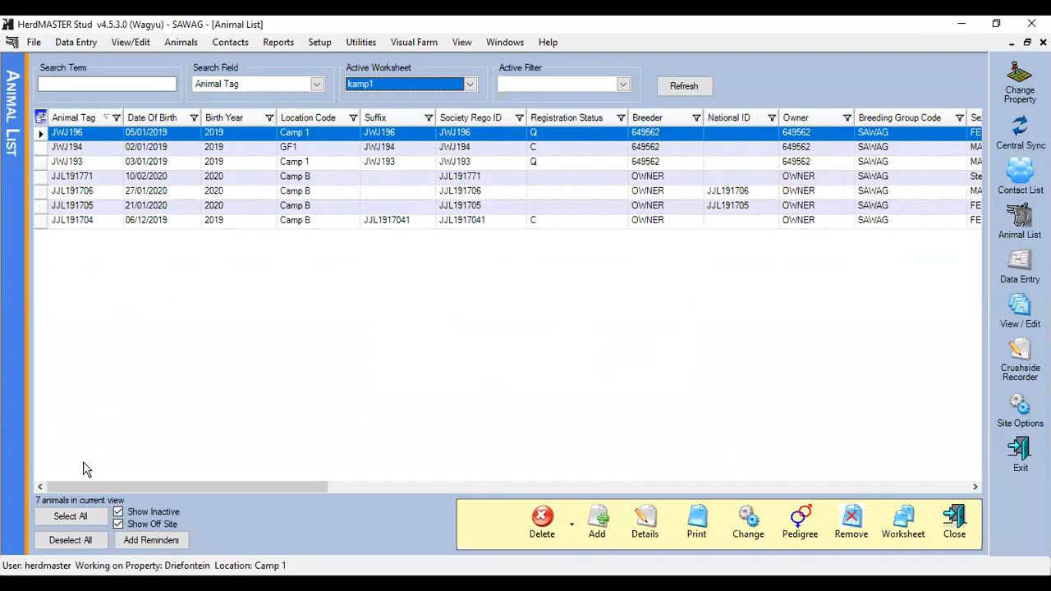
left_click(70, 516)
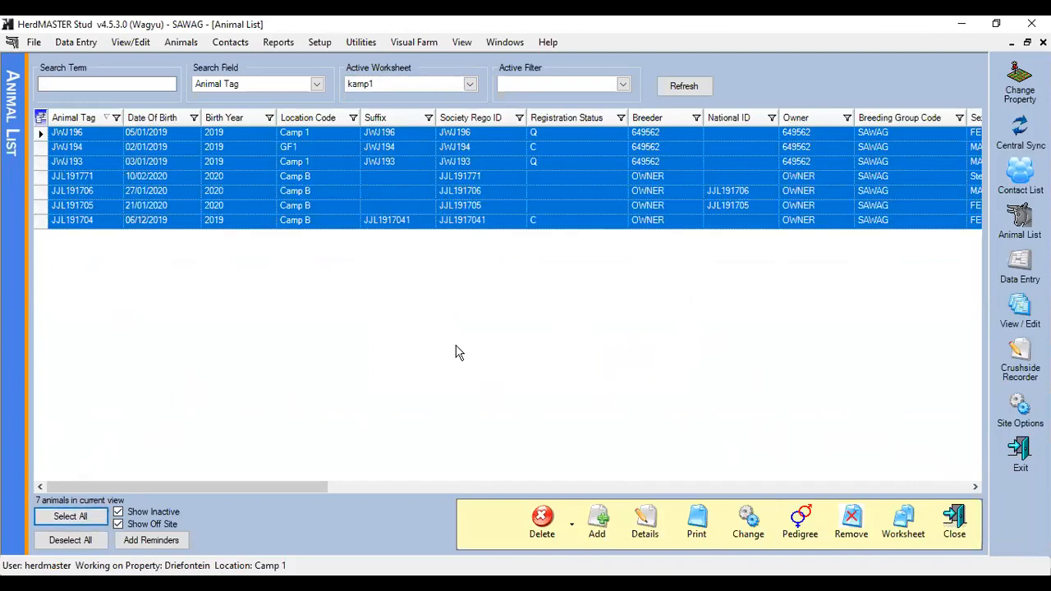
left_click(906, 526)
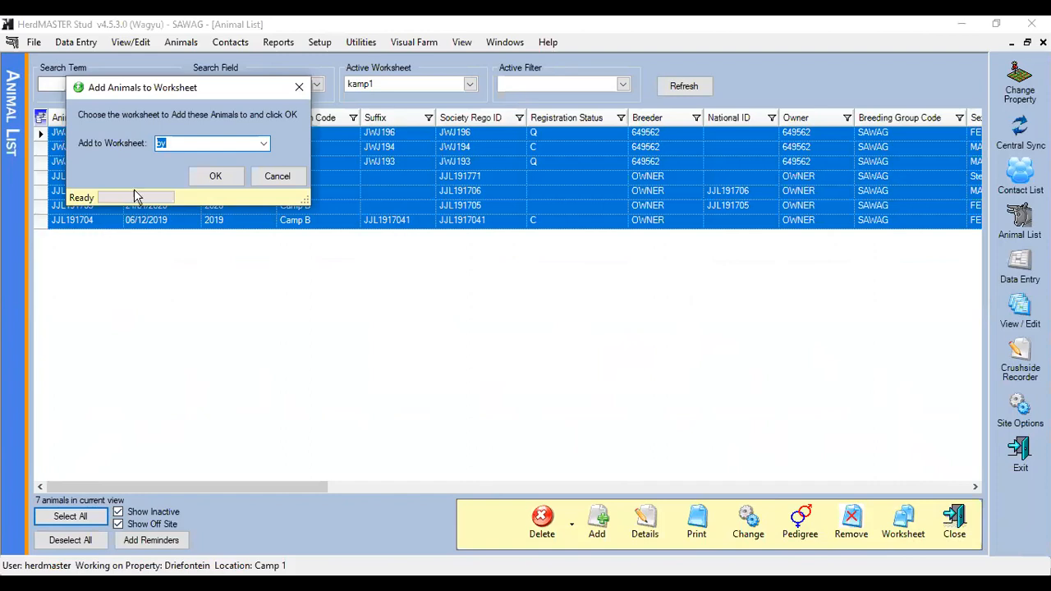
key("BackSpace")
type("Kamp 1 2020")
left_click(215, 179)
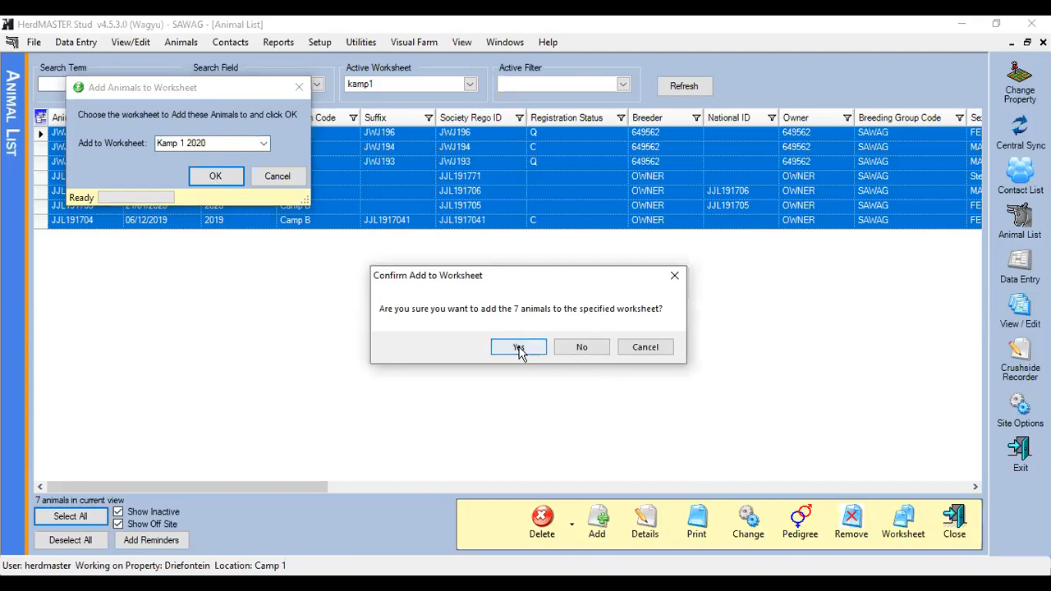
left_click(519, 348)
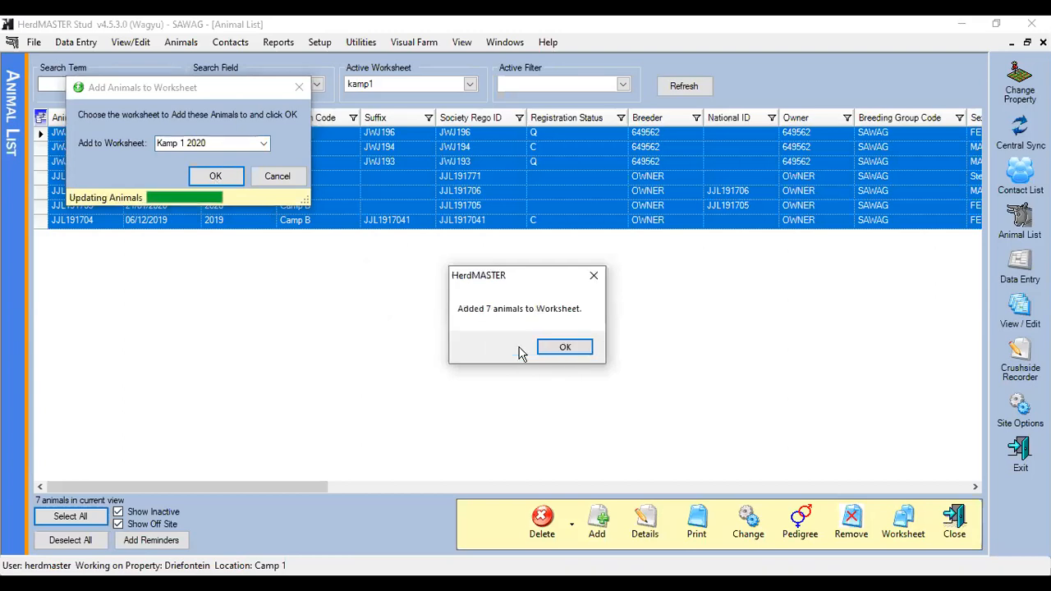
left_click(565, 348)
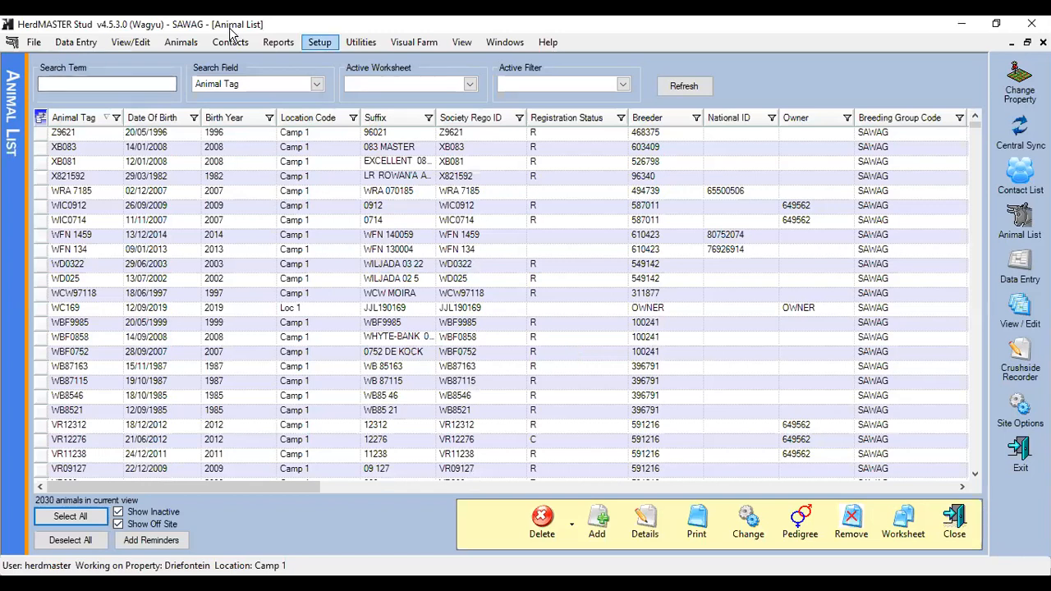
Delete the kamp1 worksheet in the animal worksheet setup and close the setup.
left_click(319, 42)
mouse_move(356, 348)
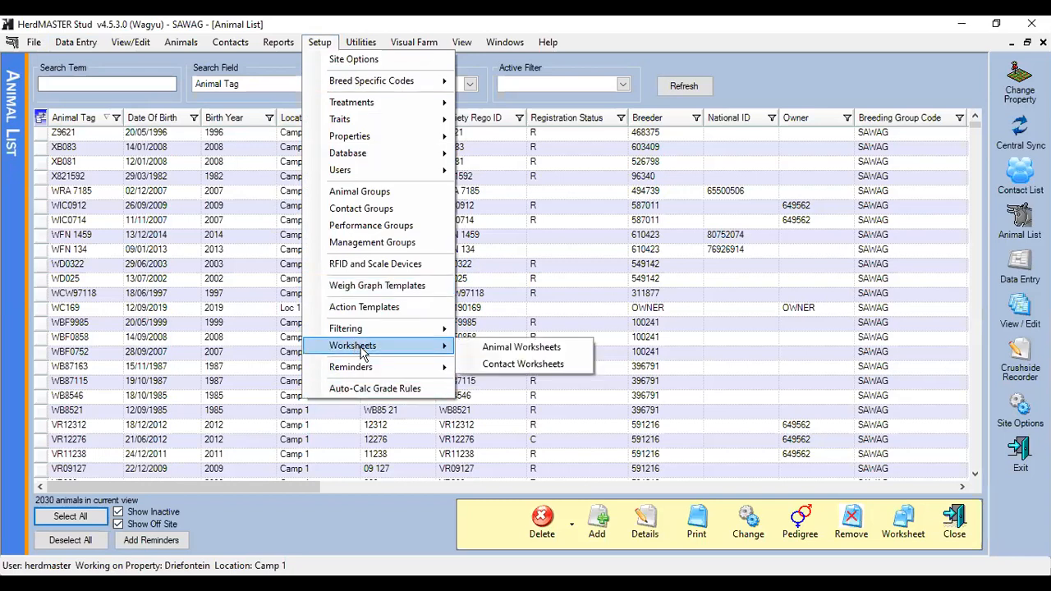
left_click(492, 353)
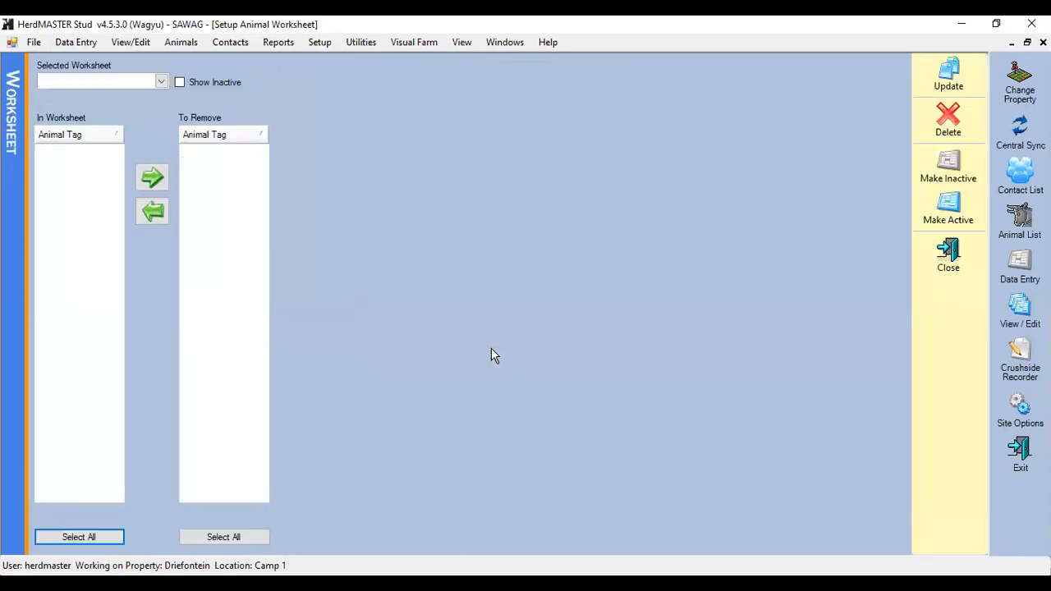
left_click(162, 82)
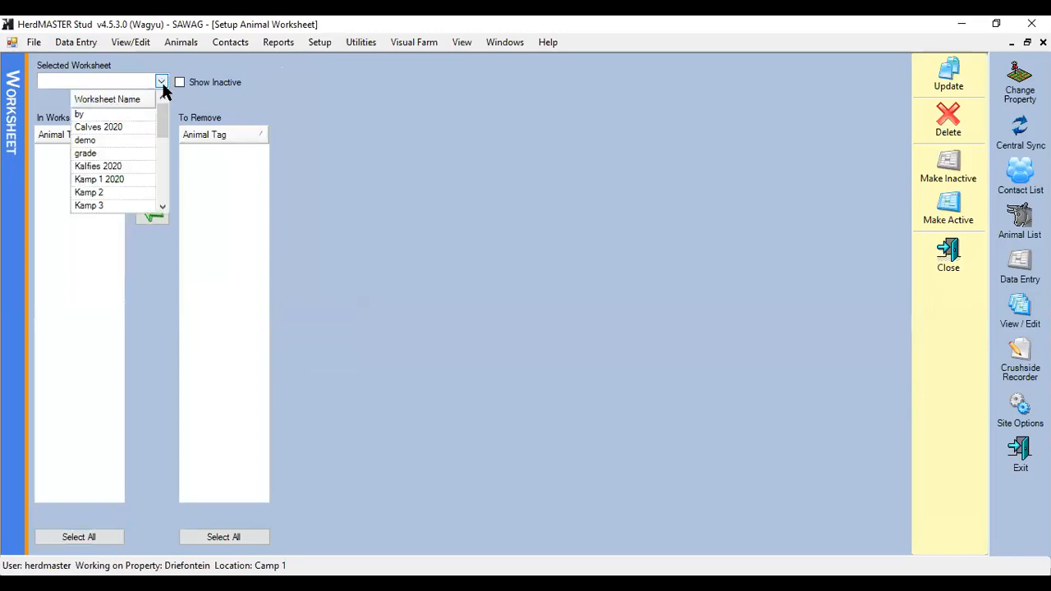
left_click(162, 208)
left_click(160, 207)
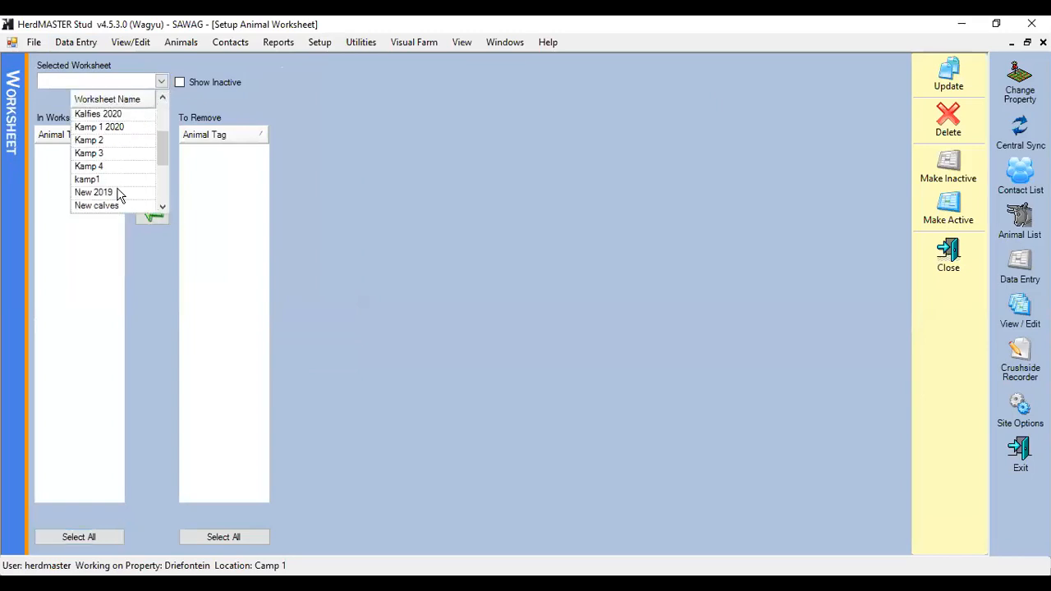
left_click(115, 179)
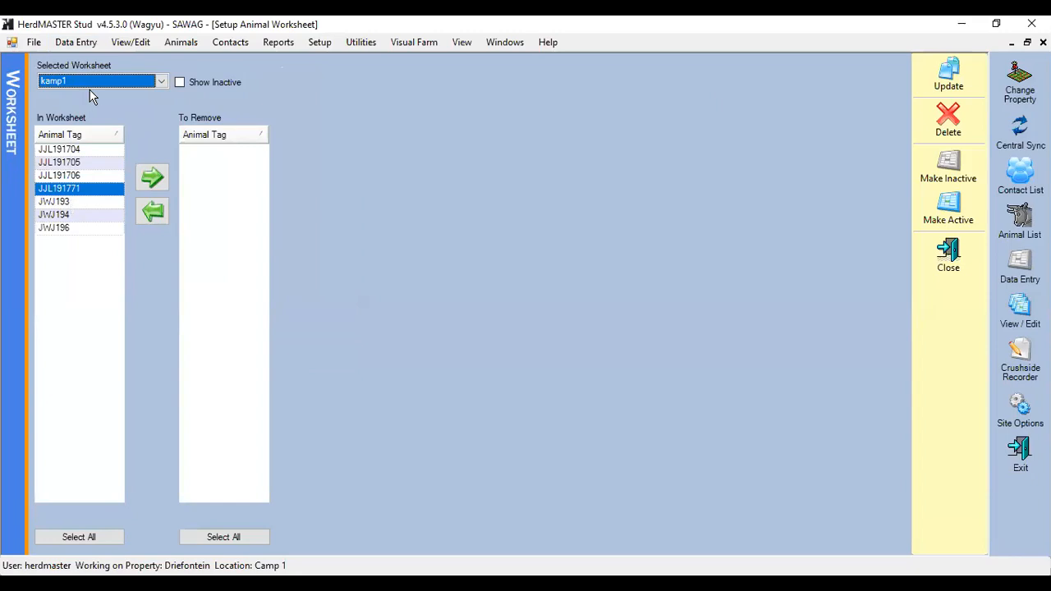
left_click(948, 123)
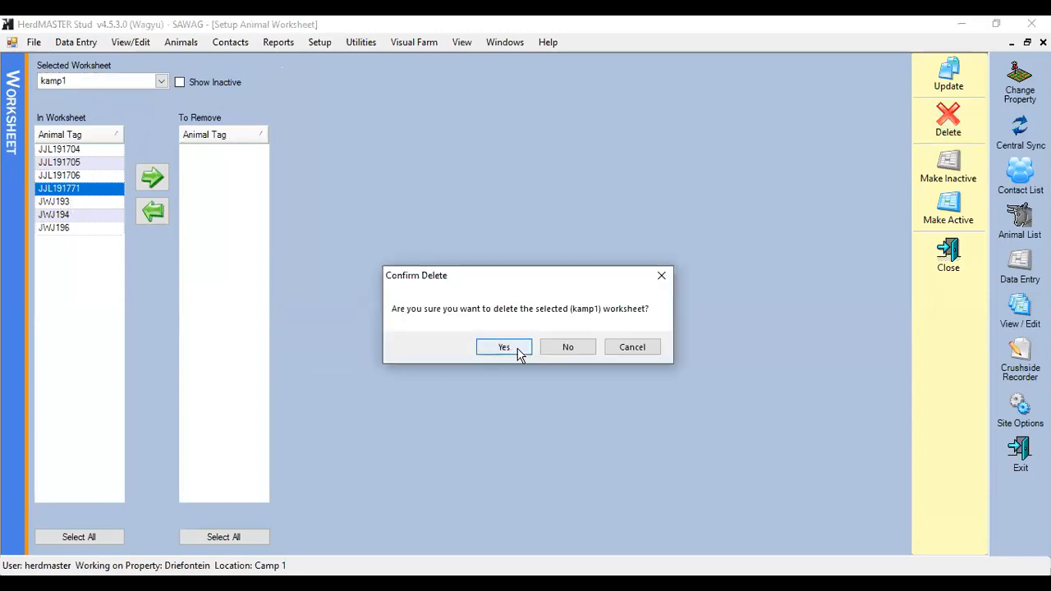
left_click(518, 352)
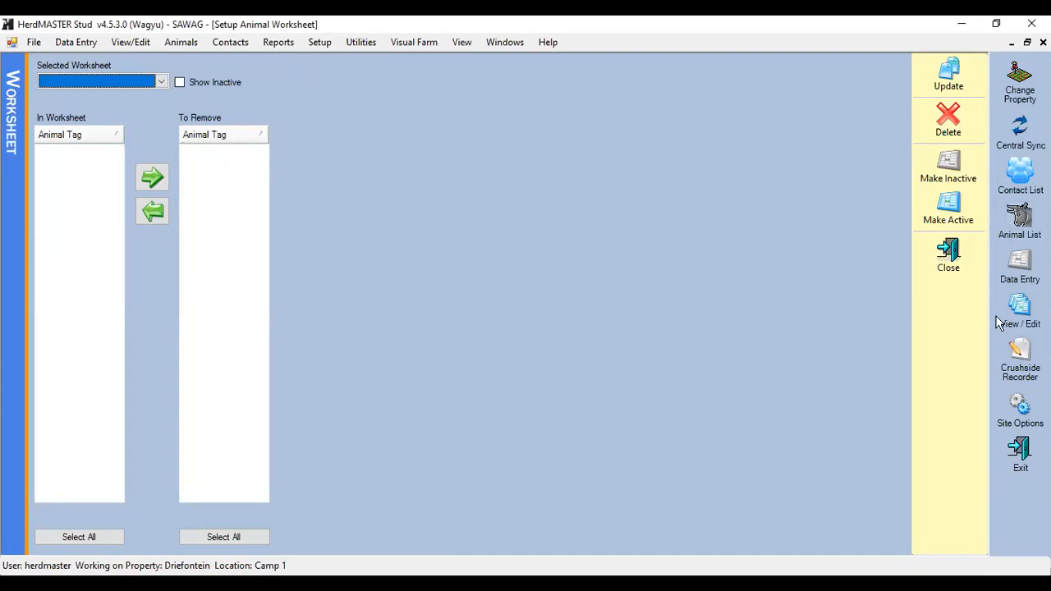
left_click(944, 262)
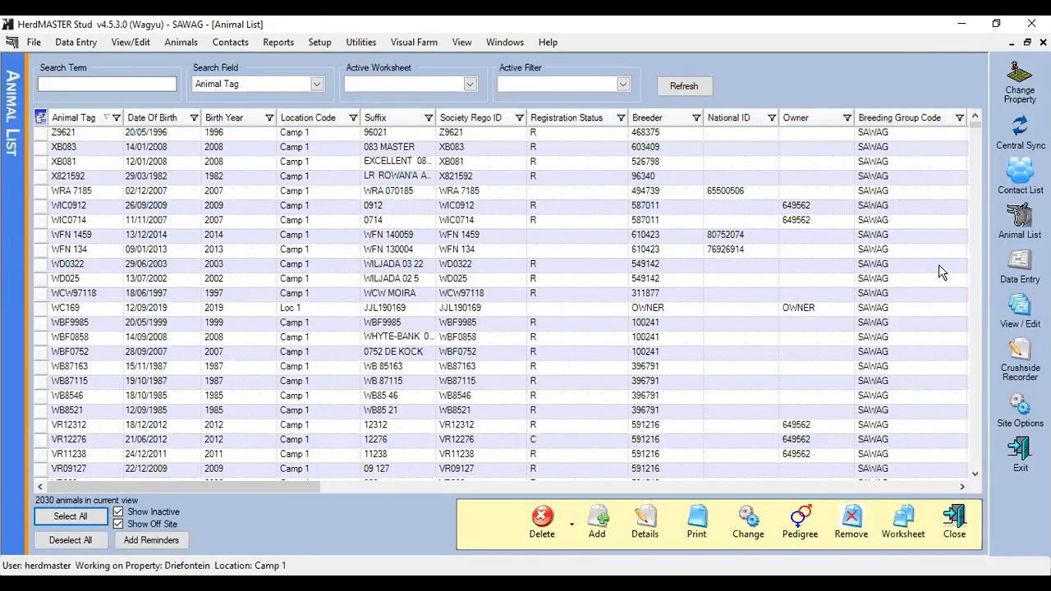
Open weights data entry and delete all unprocessed weight records.
left_click(76, 43)
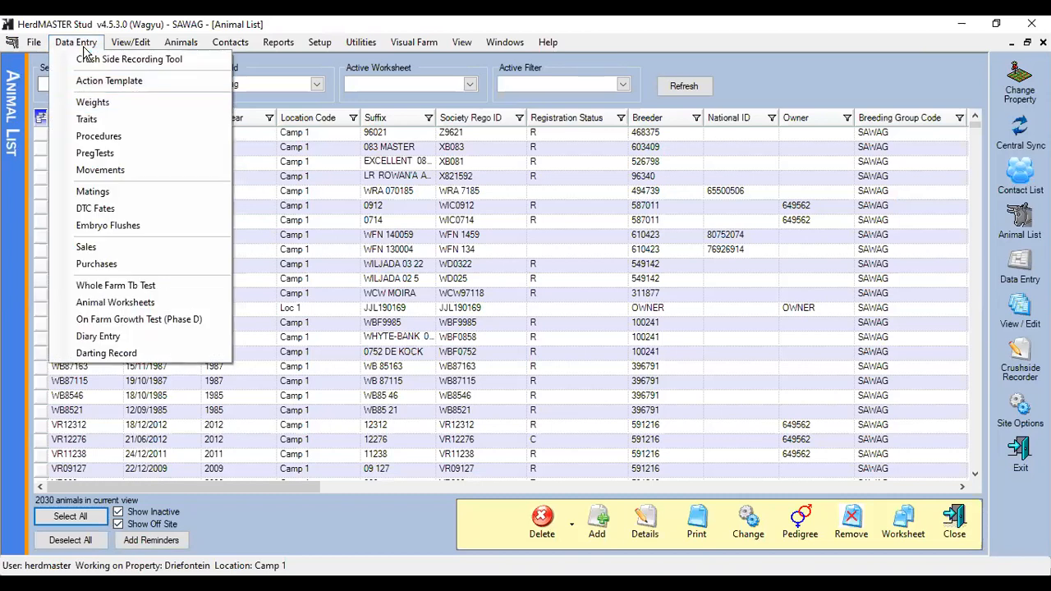
left_click(92, 104)
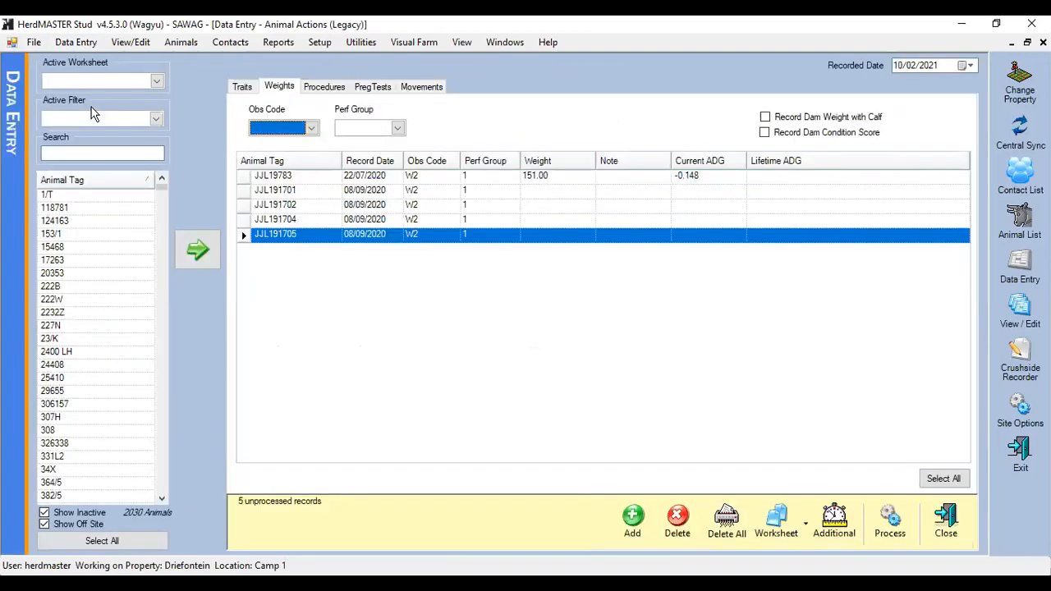
left_click(727, 529)
left_click(591, 354)
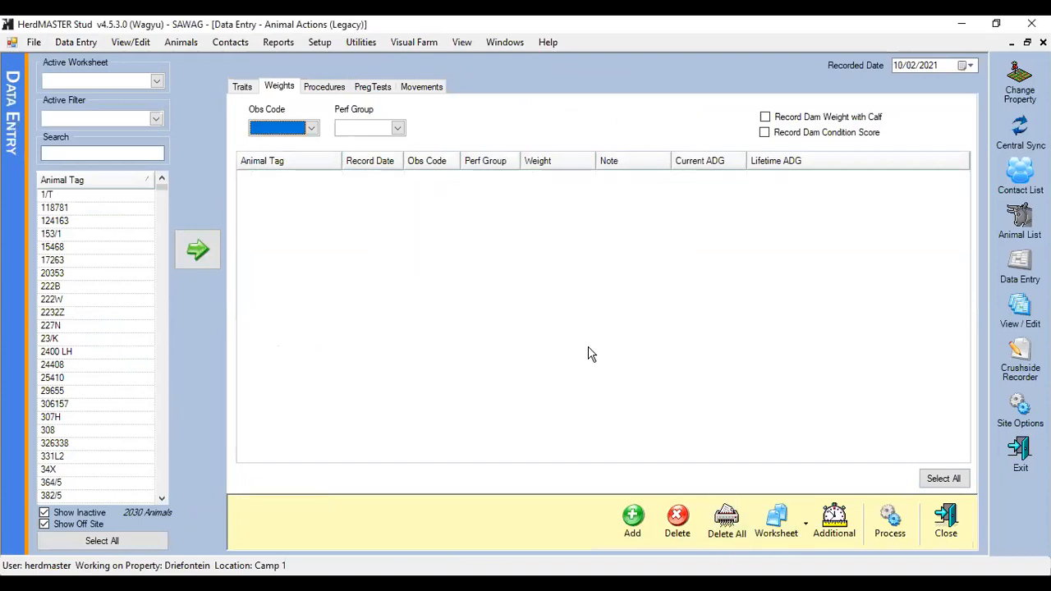
View the Calves 2020 worksheet's animals in the weights data entry and close the data entry.
scroll(82, 351, "down", 10)
left_click(105, 289)
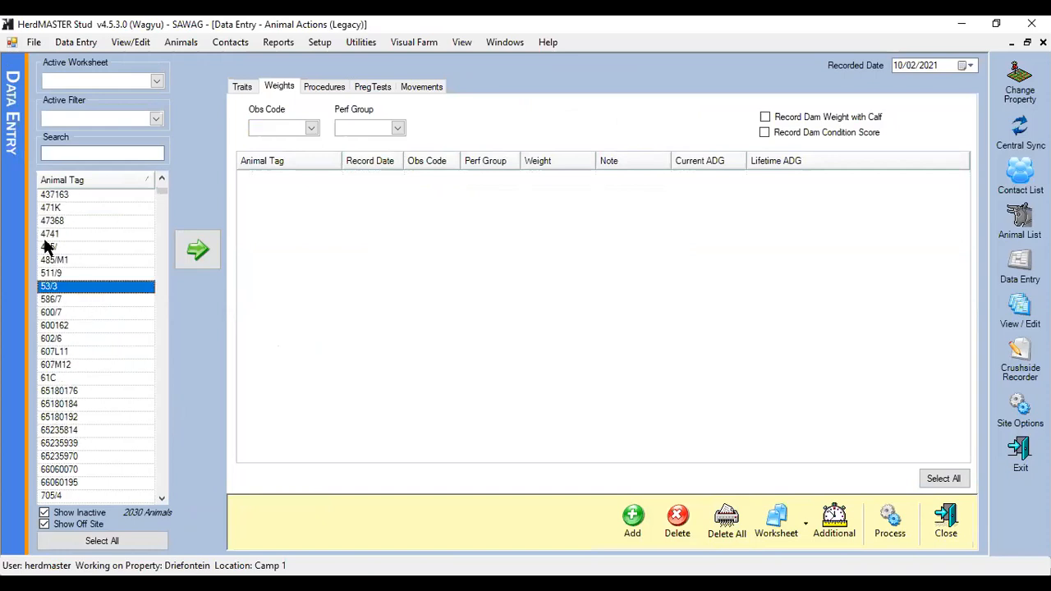
left_click(99, 151)
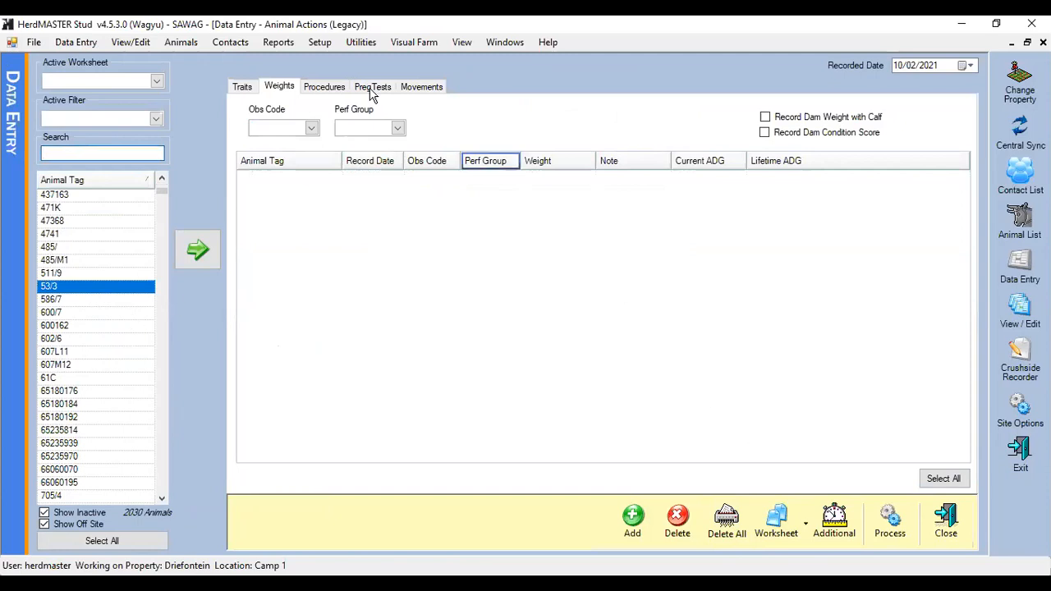
left_click(156, 82)
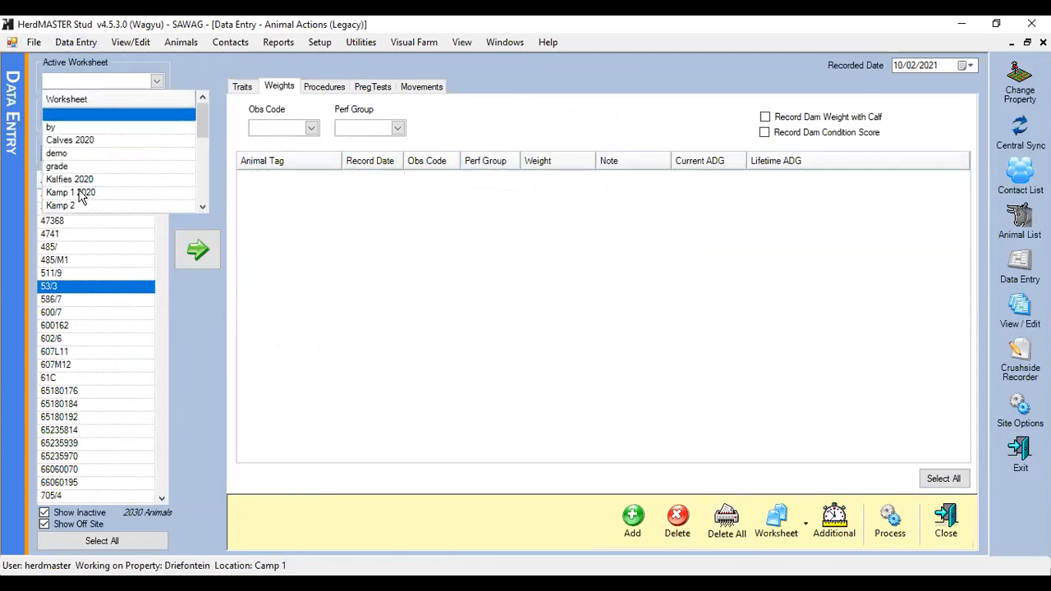
left_click(77, 140)
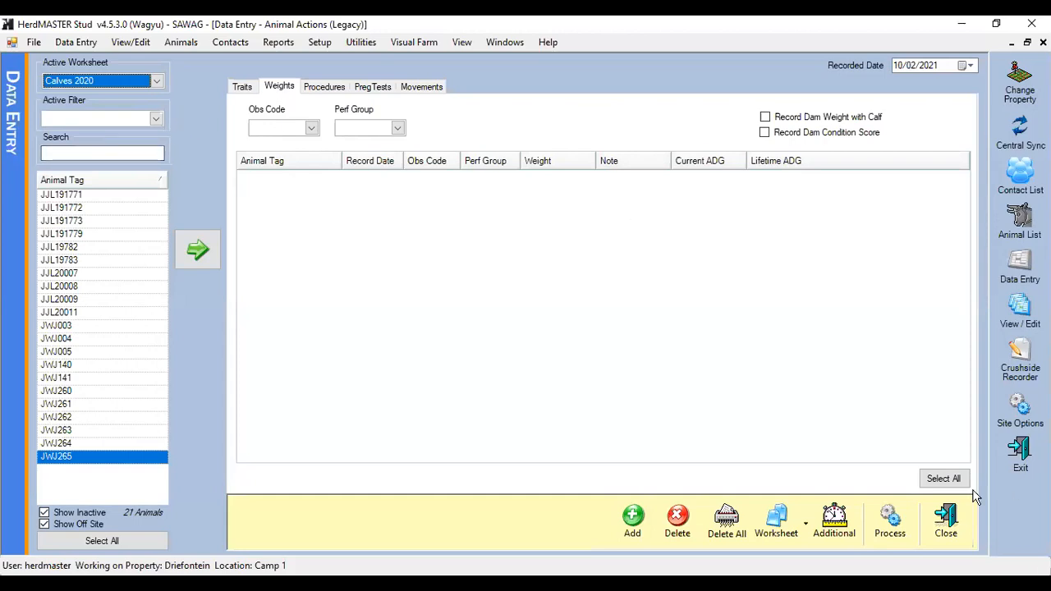
left_click(941, 532)
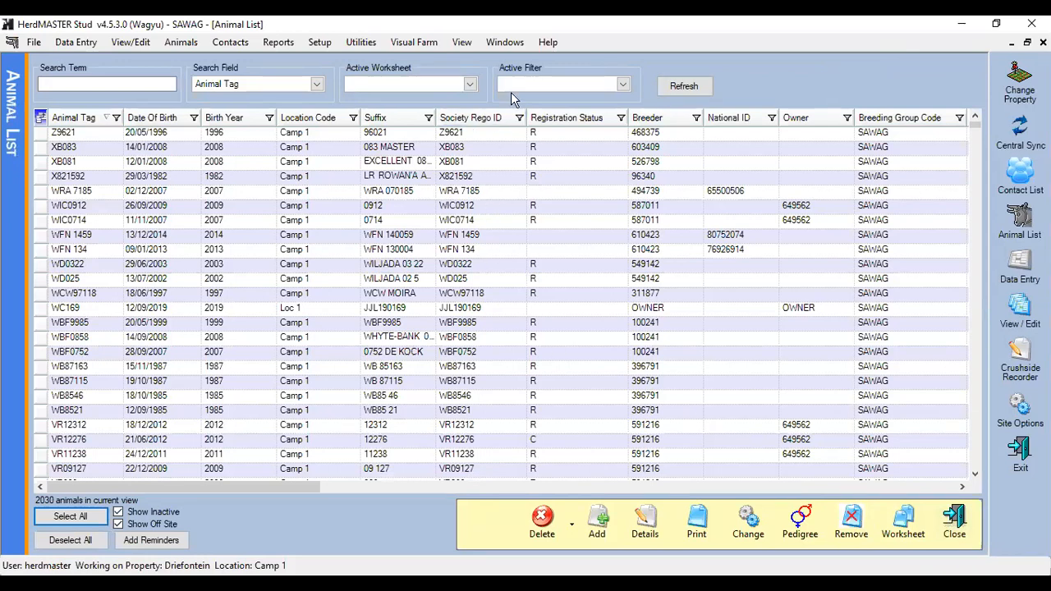
scroll(770, 302, "down", 5)
scroll(770, 301, "down", 3)
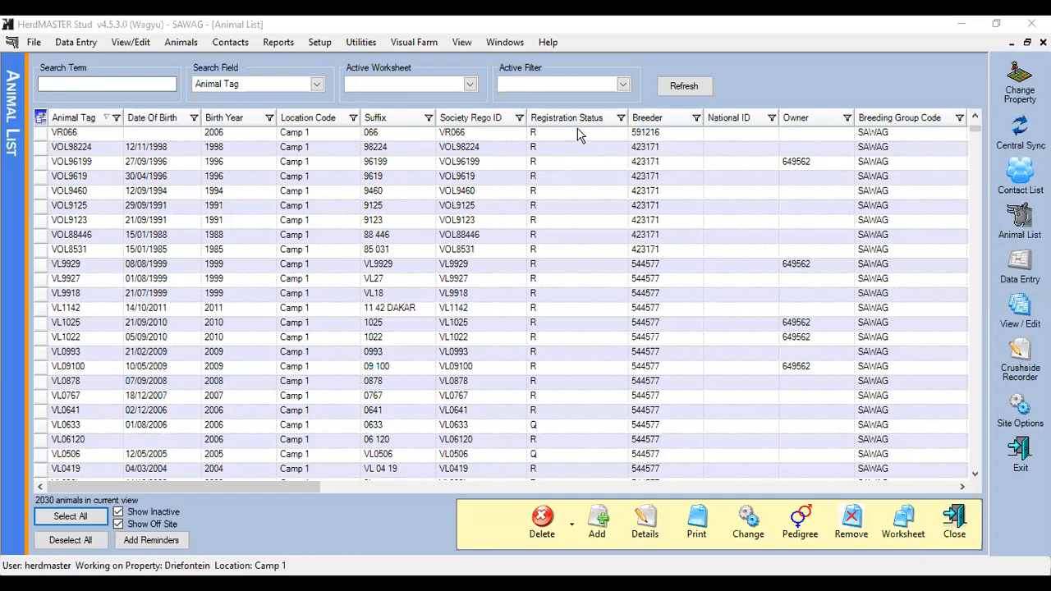
Restore the Animal List to a smaller window and view the filter setup through the Active Filter's <Add/Update> option.
left_click(1027, 42)
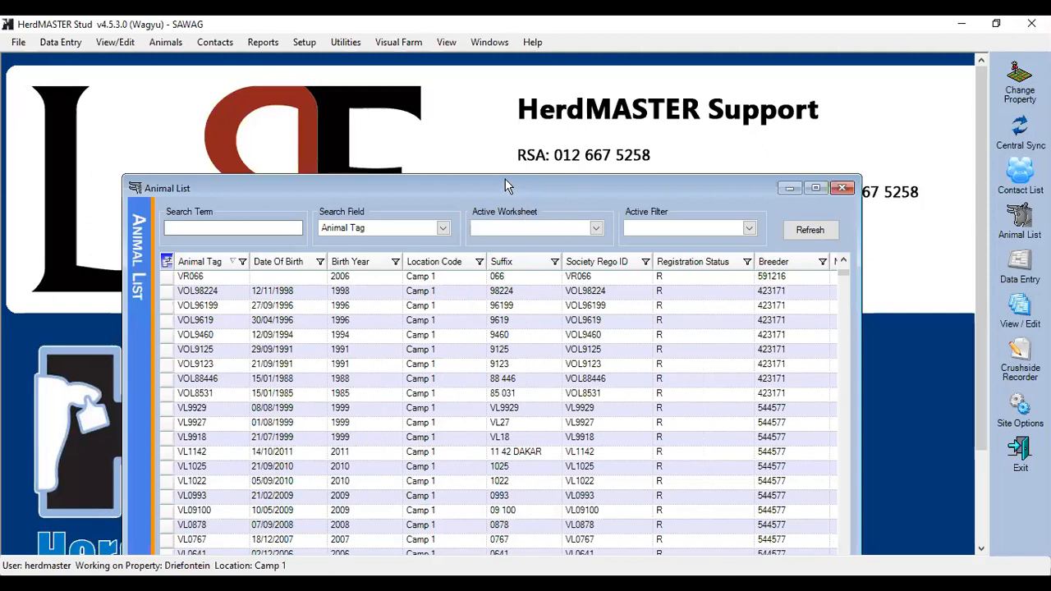
left_click_drag(505, 187, 524, 111)
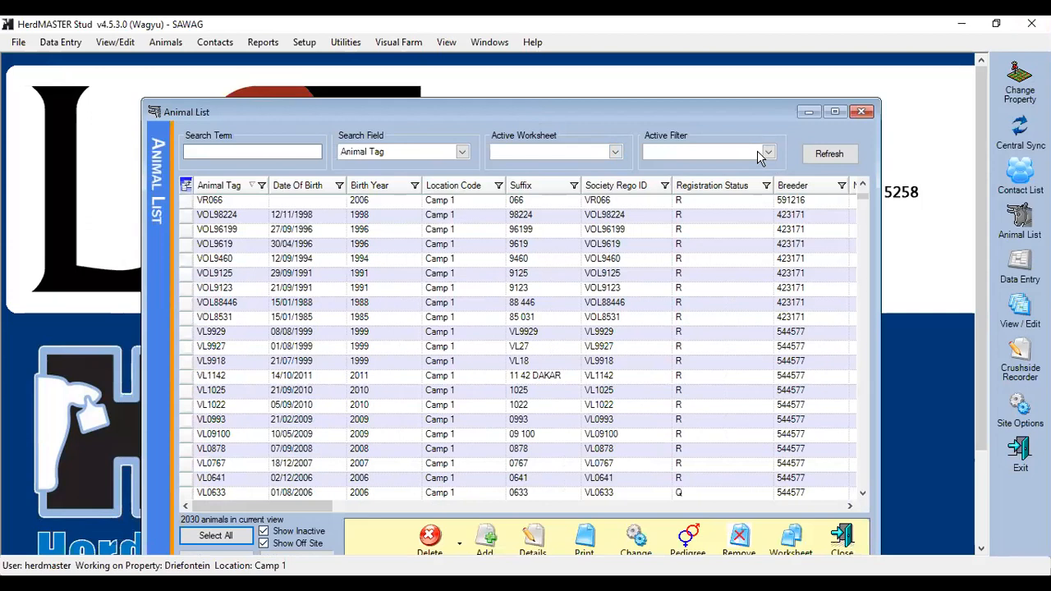
left_click(767, 153)
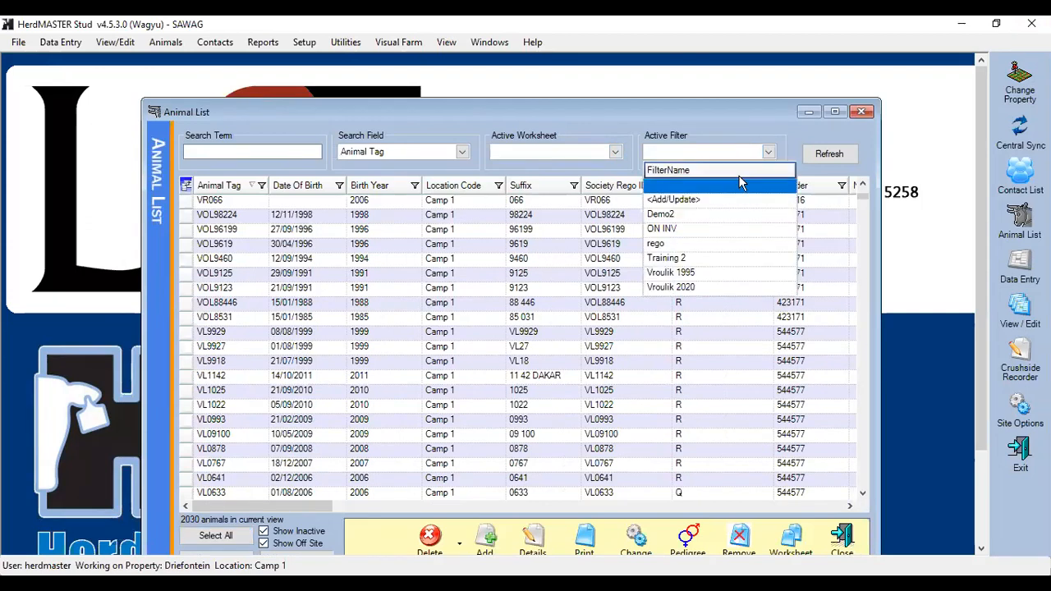
left_click(665, 202)
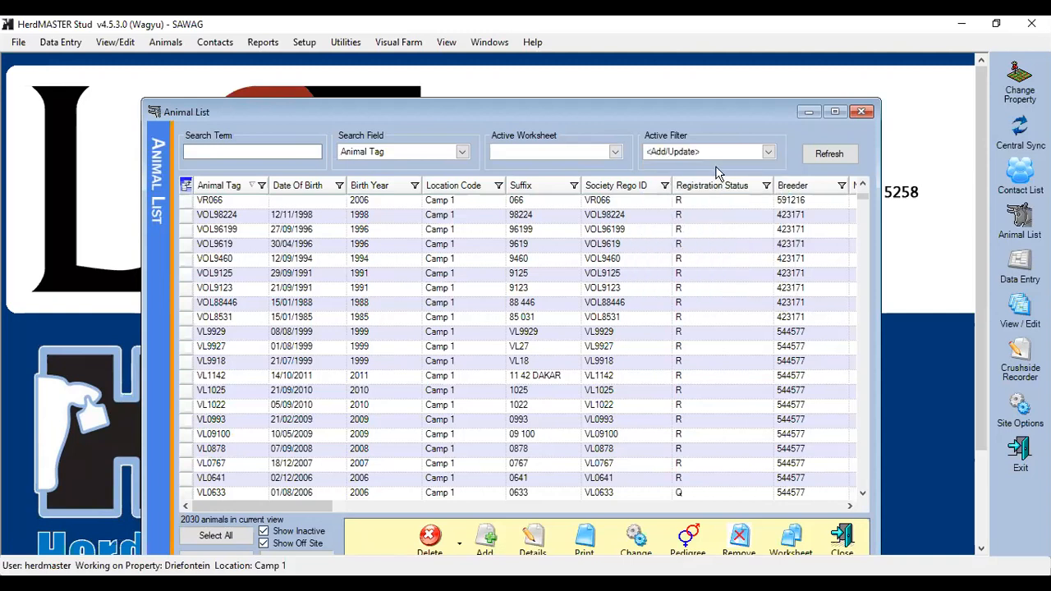
left_click(750, 120)
left_click(768, 152)
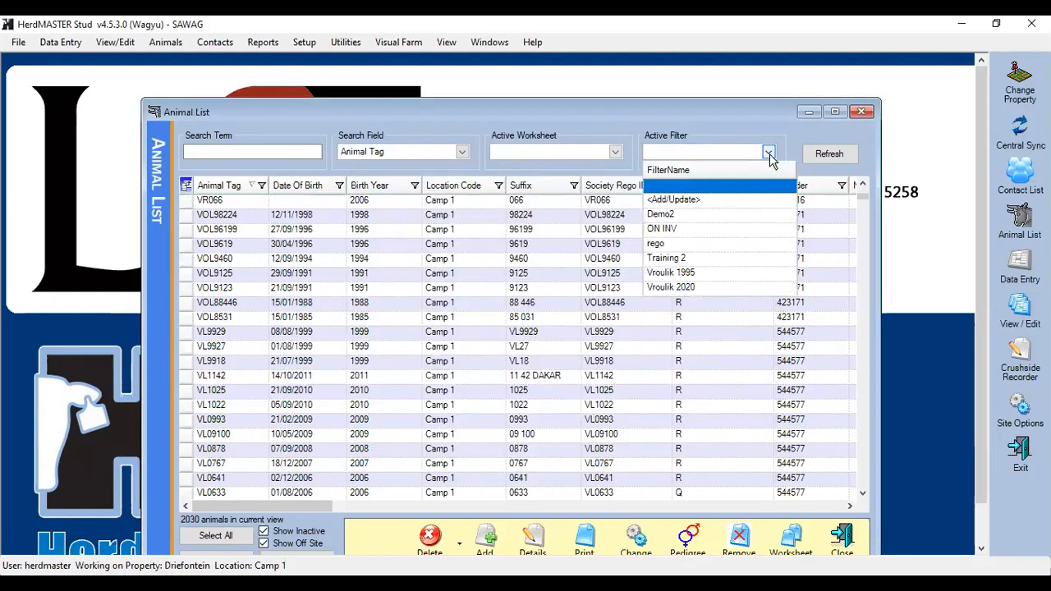
left_click(675, 202)
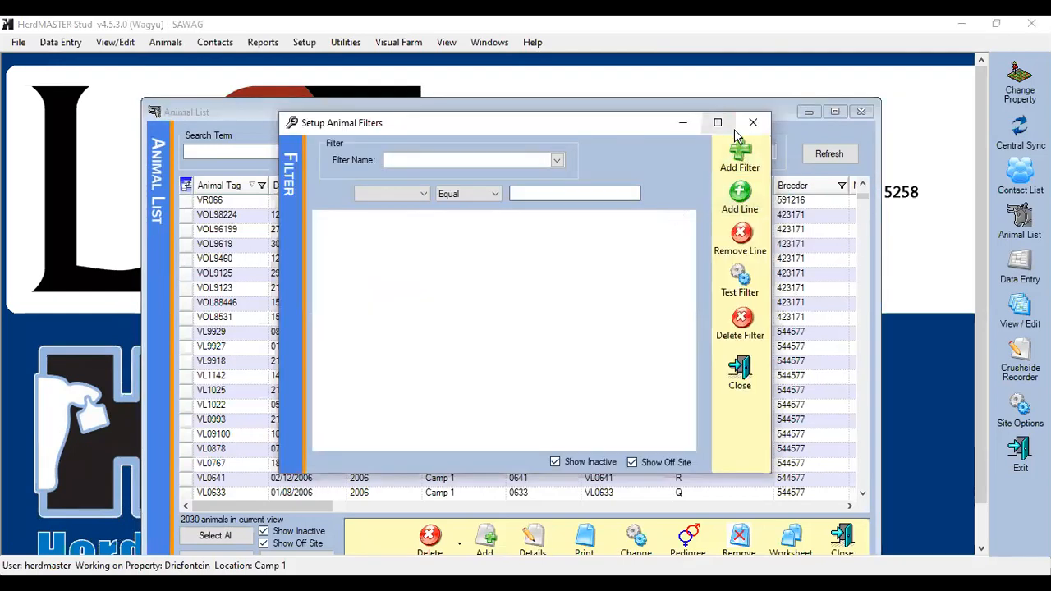
left_click(752, 125)
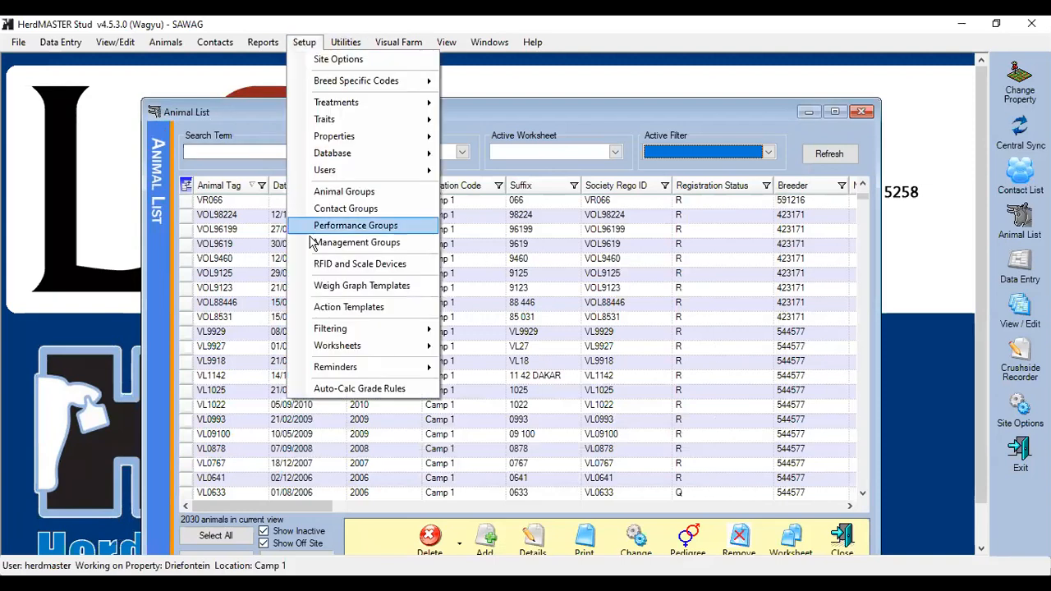
Open the animal filtering setup and create a new filter named Demo Calves 2020.
mouse_move(346, 334)
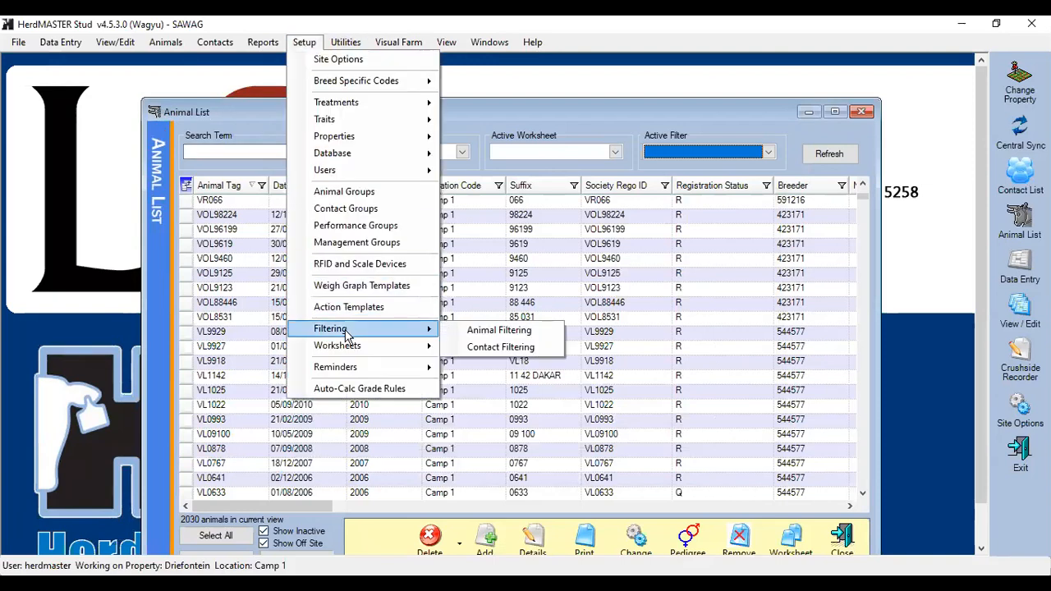
left_click(494, 331)
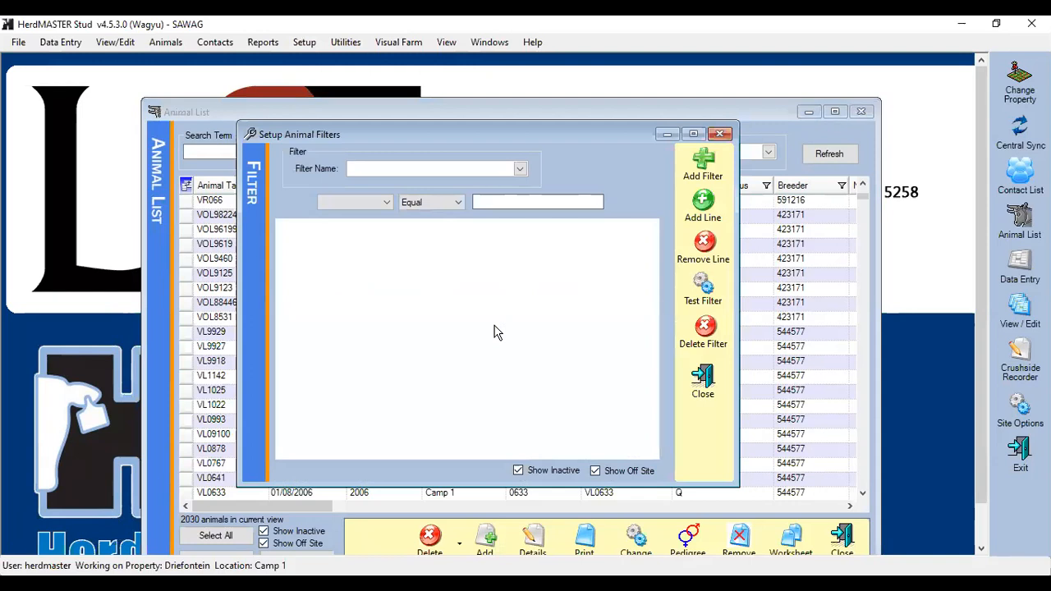
left_click(700, 165)
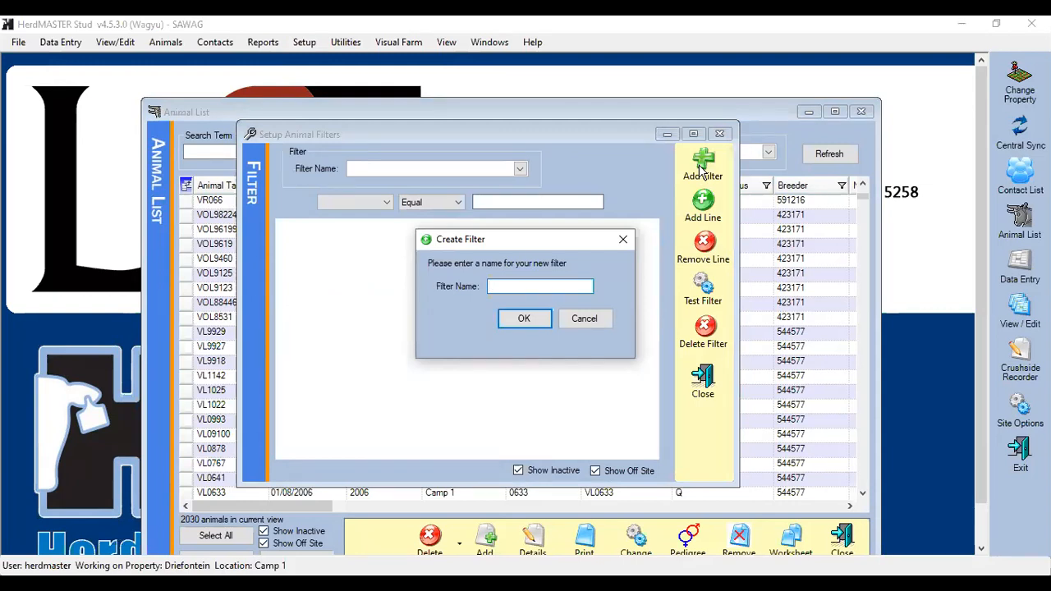
type("Demo Calves 2020")
key("Return")
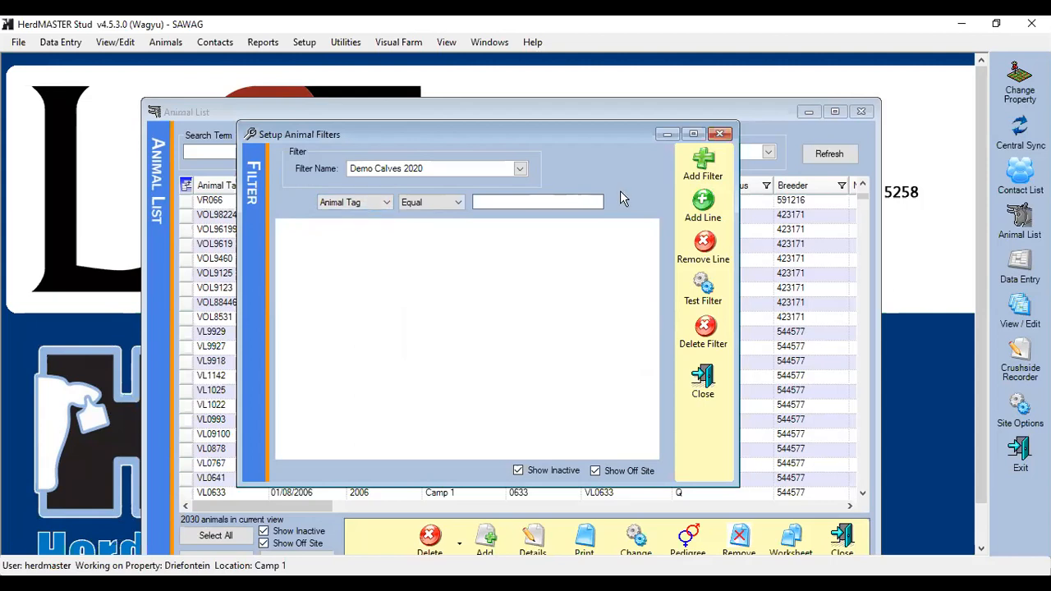
Add three condition lines to the Demo Calves 2020 filter and set the second condition to Birth Year Equal 2020.
left_click(697, 204)
left_click(698, 208)
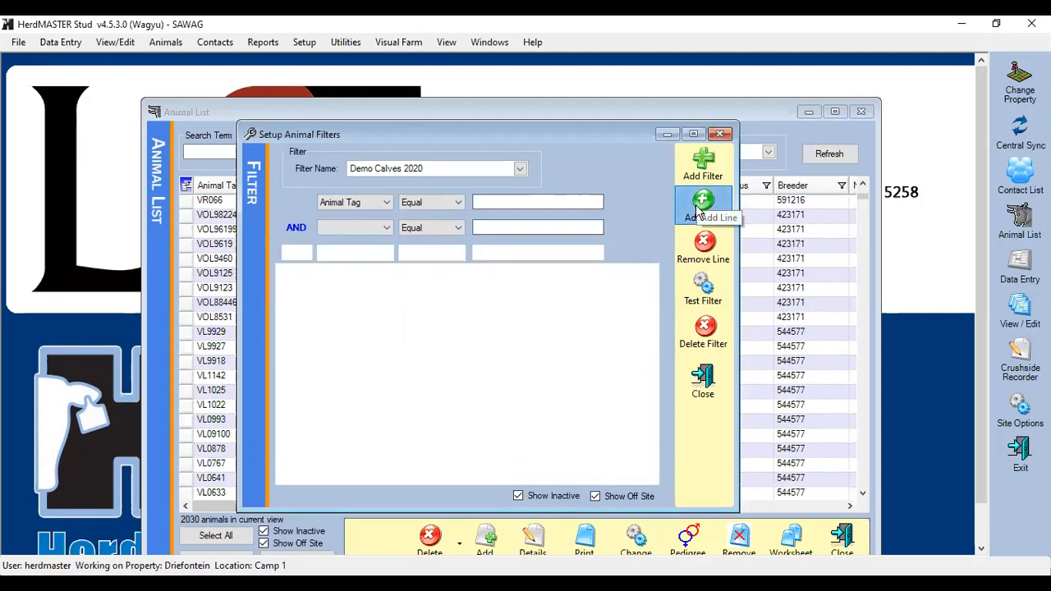
left_click(698, 210)
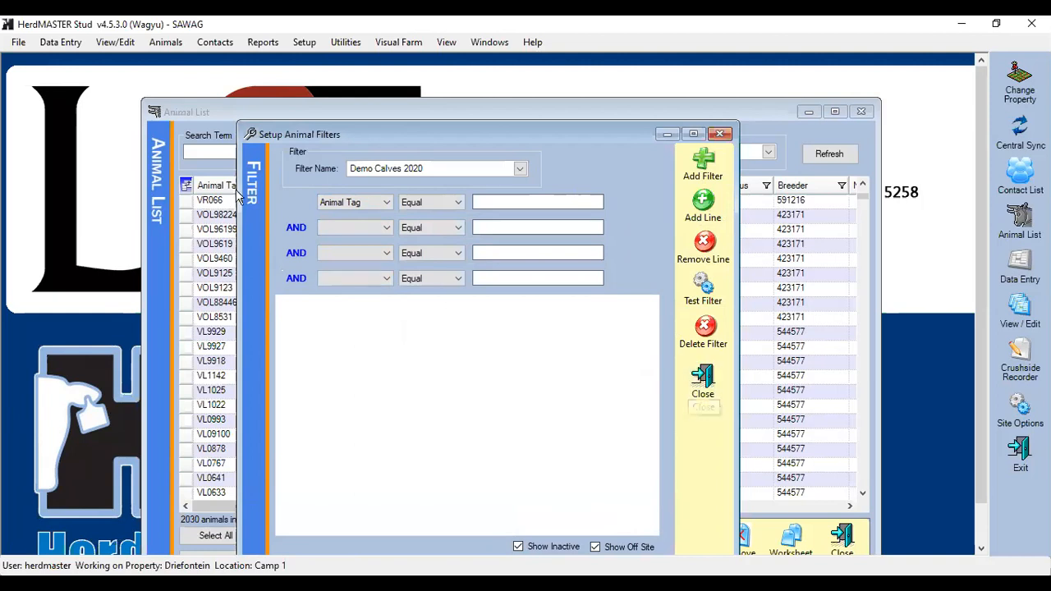
left_click(387, 231)
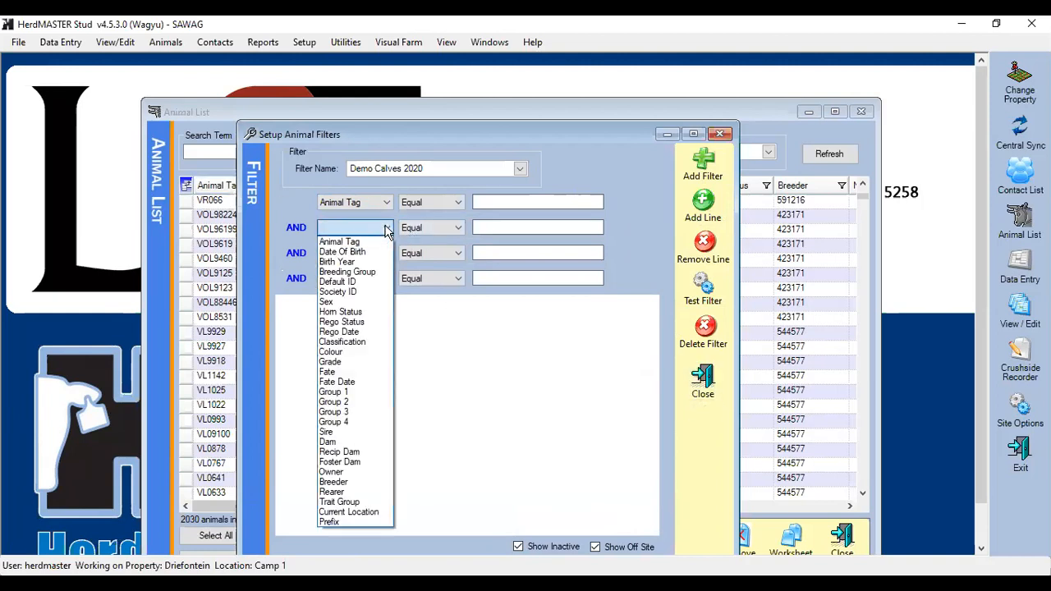
left_click(327, 263)
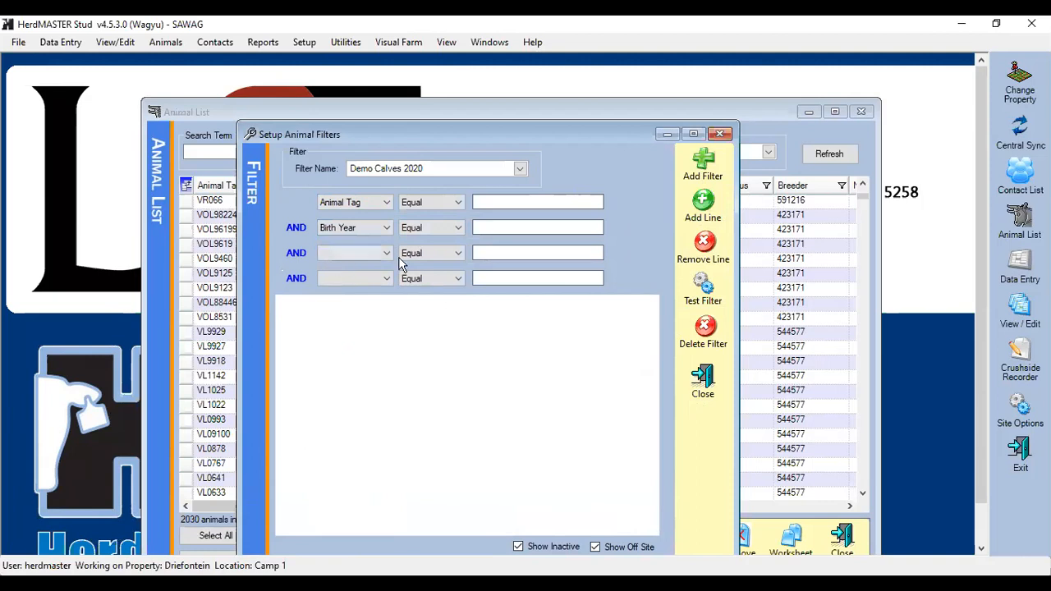
left_click(505, 227)
type("2018")
key("BackSpace")
key("BackSpace")
type("20")
Set the third condition of the Demo Calves 2020 filter to Sex Equal FEMALE.
left_click(381, 253)
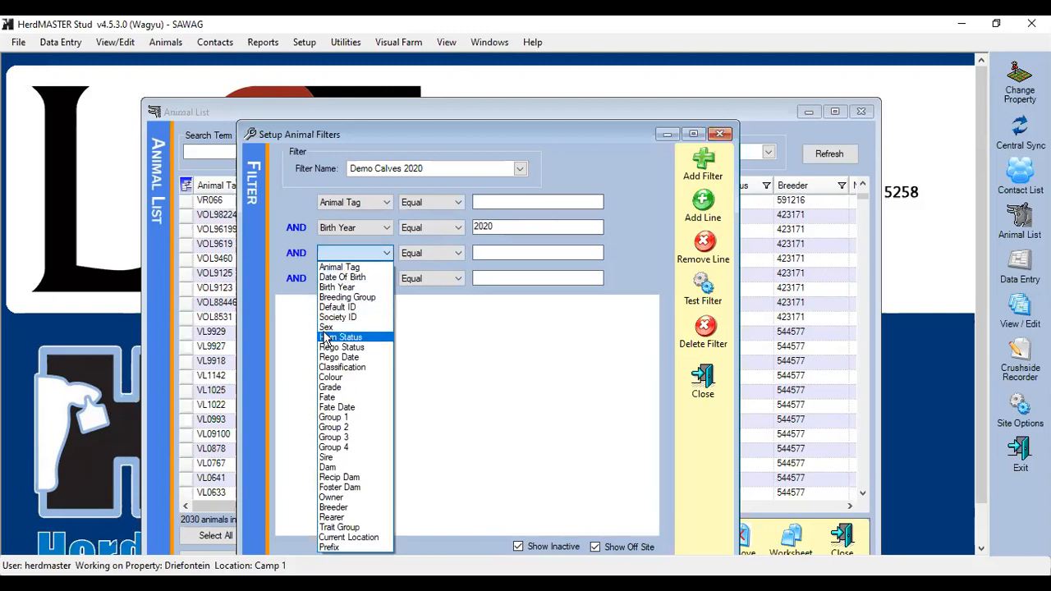
left_click(327, 329)
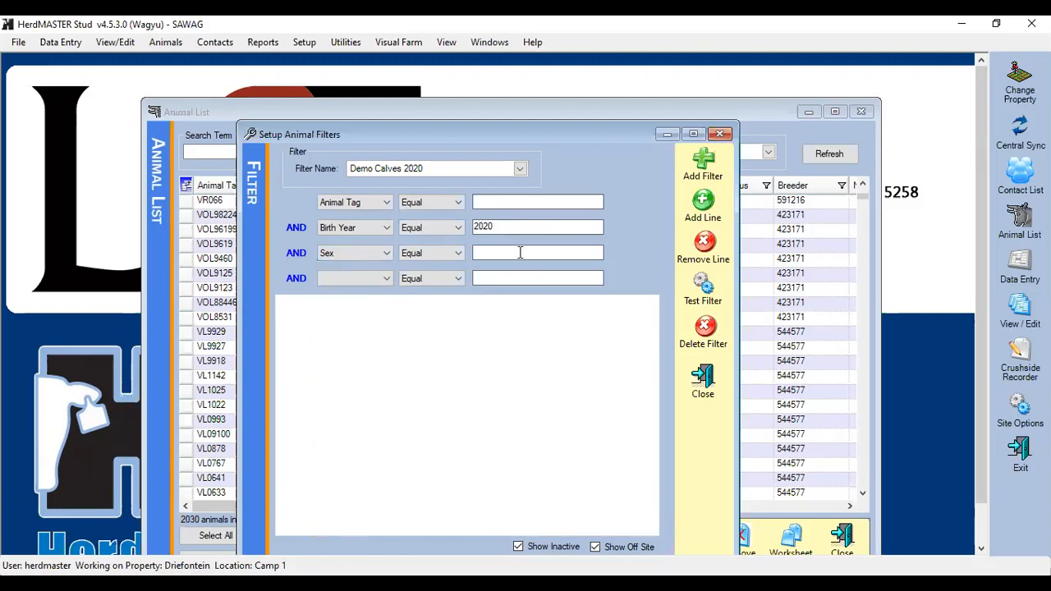
type("FEMALE")
left_click_drag(538, 250, 469, 254)
left_click(554, 256)
key("BackSpace")
key("BackSpace")
key("BackSpace")
type("ALE")
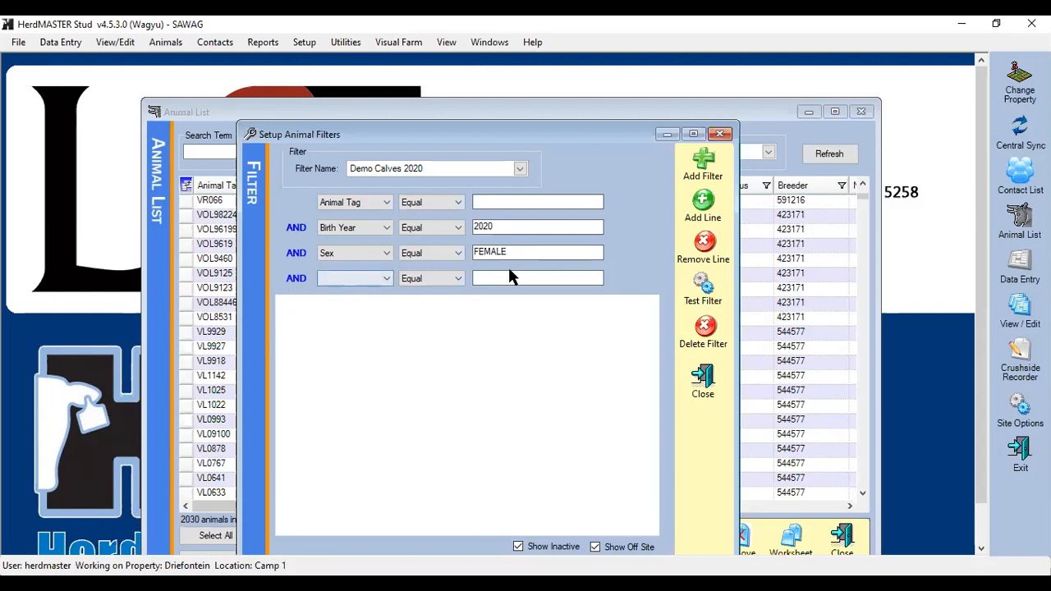
Remove the empty last condition line, test the Demo Calves 2020 filter and close the filter setup.
left_click(702, 244)
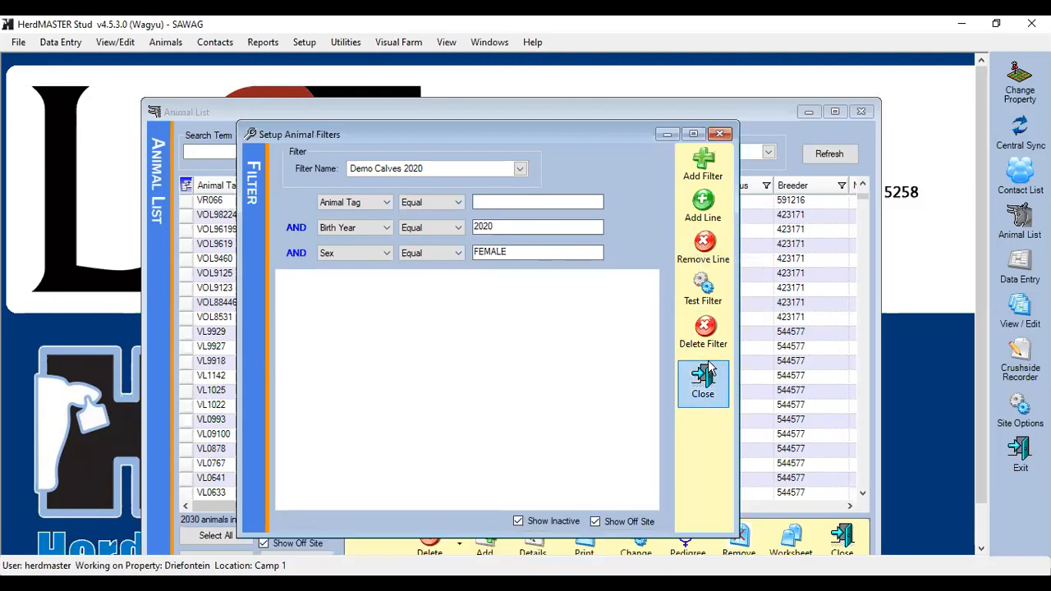
left_click(704, 295)
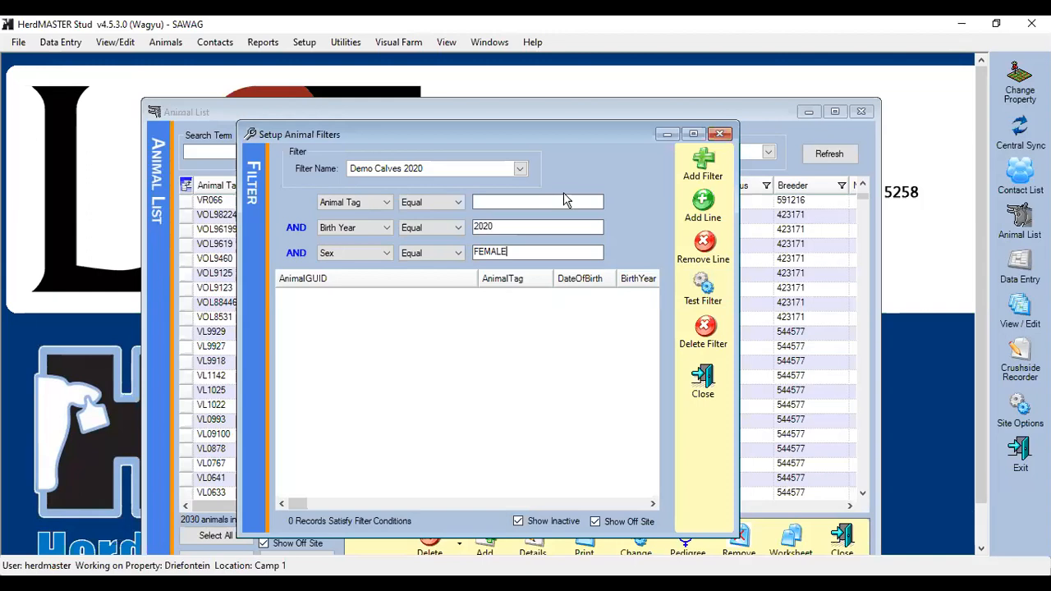
left_click(719, 134)
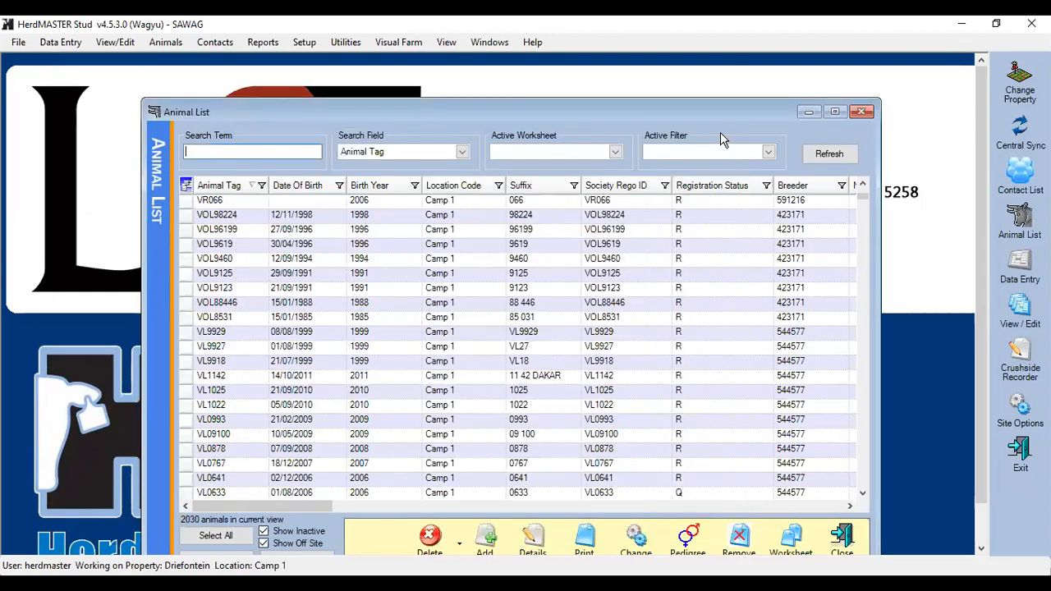
Filter the animal list's Birth Year column to 2020 and check the animals' sex codes.
left_click(402, 185)
left_click(413, 187)
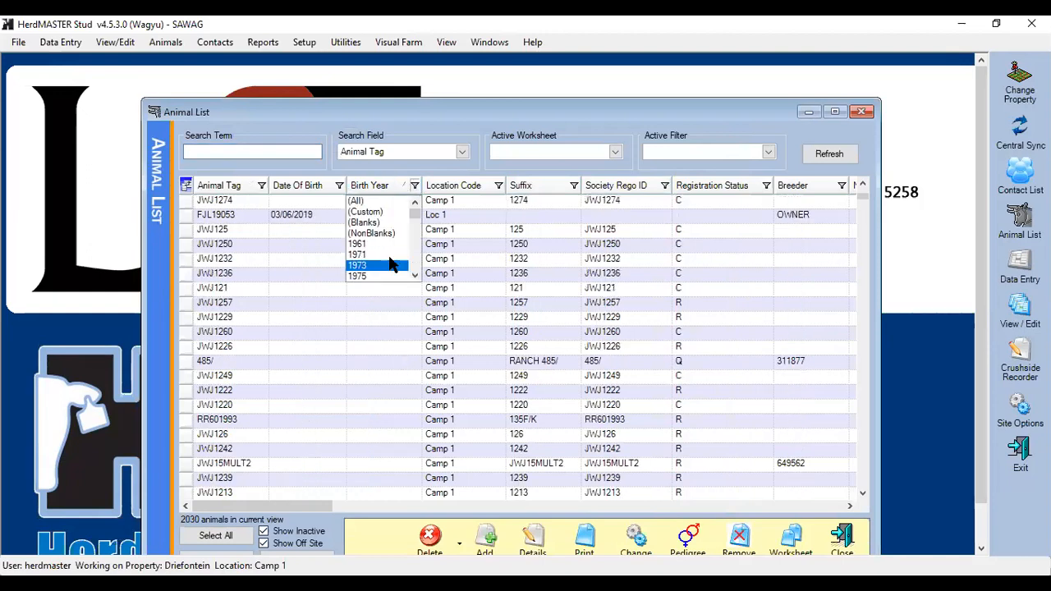
left_click_drag(414, 220, 415, 266)
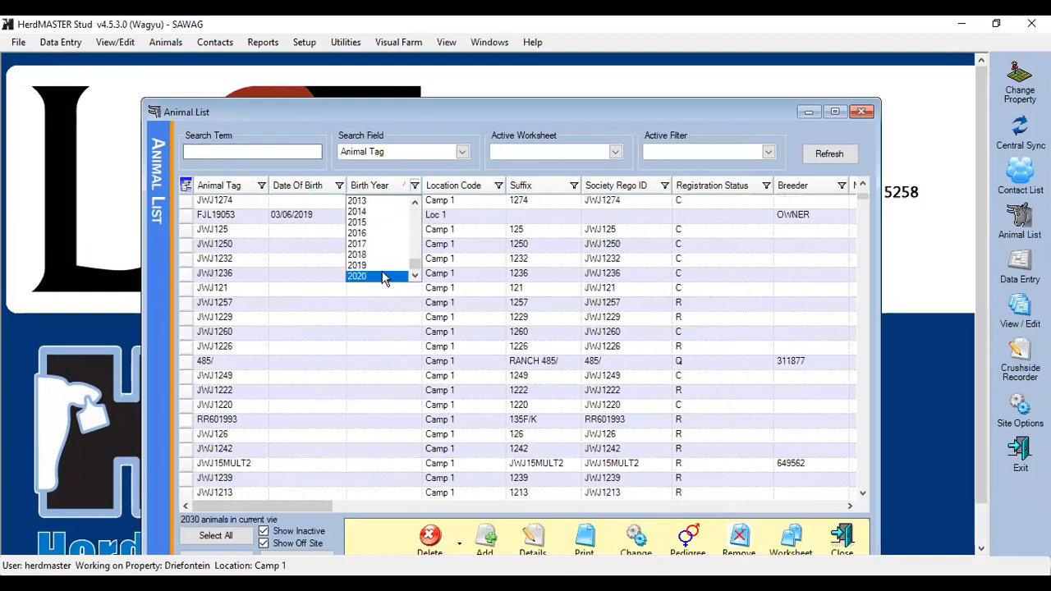
left_click(383, 275)
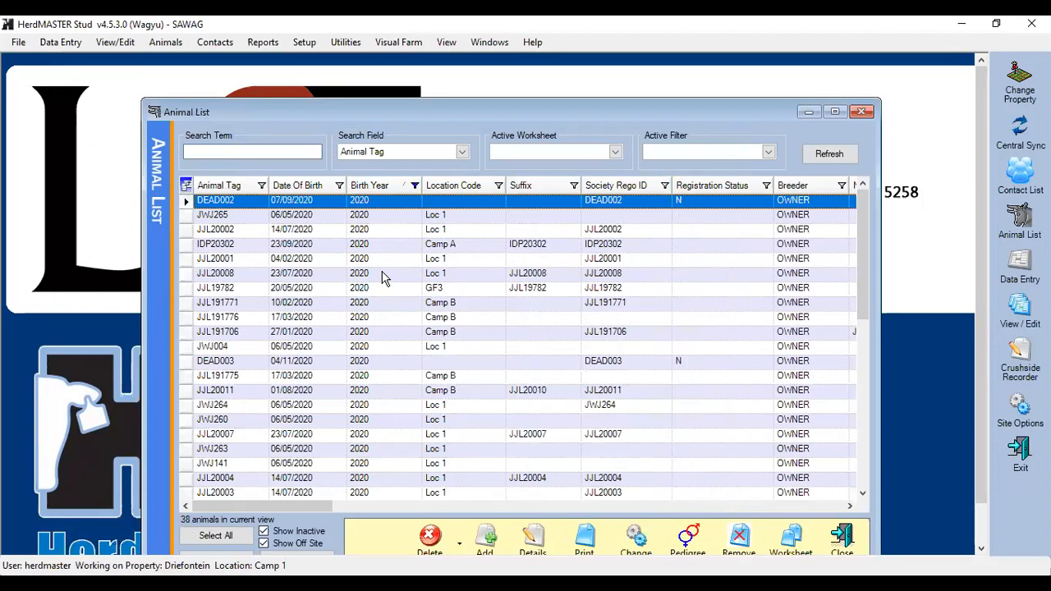
left_click_drag(286, 505, 447, 510)
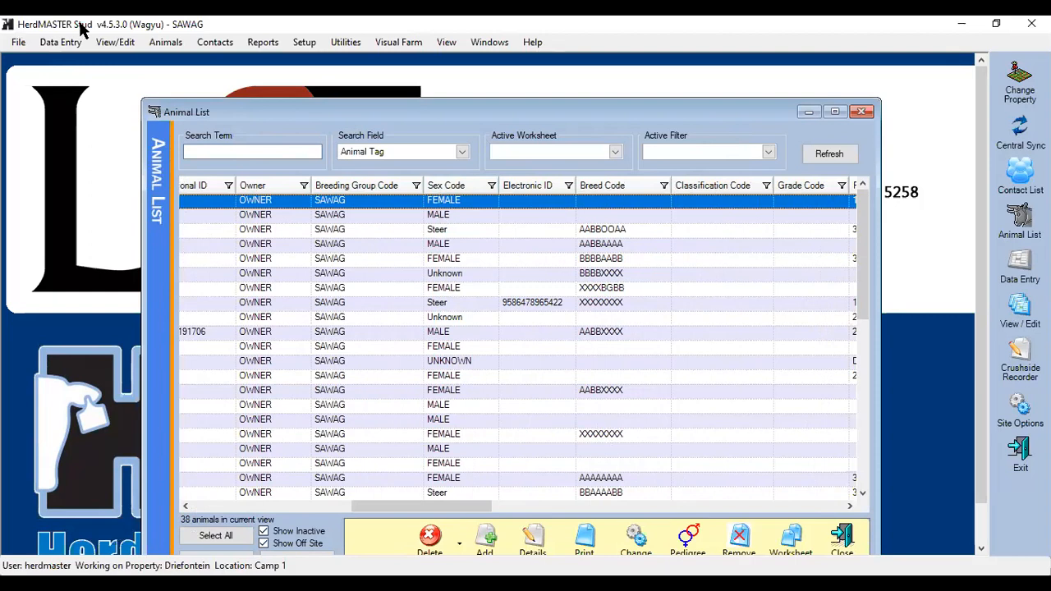
Reopen the animal filtering setup, load the Demo Calves 2020 filter and look through the first condition's available fields.
left_click(304, 42)
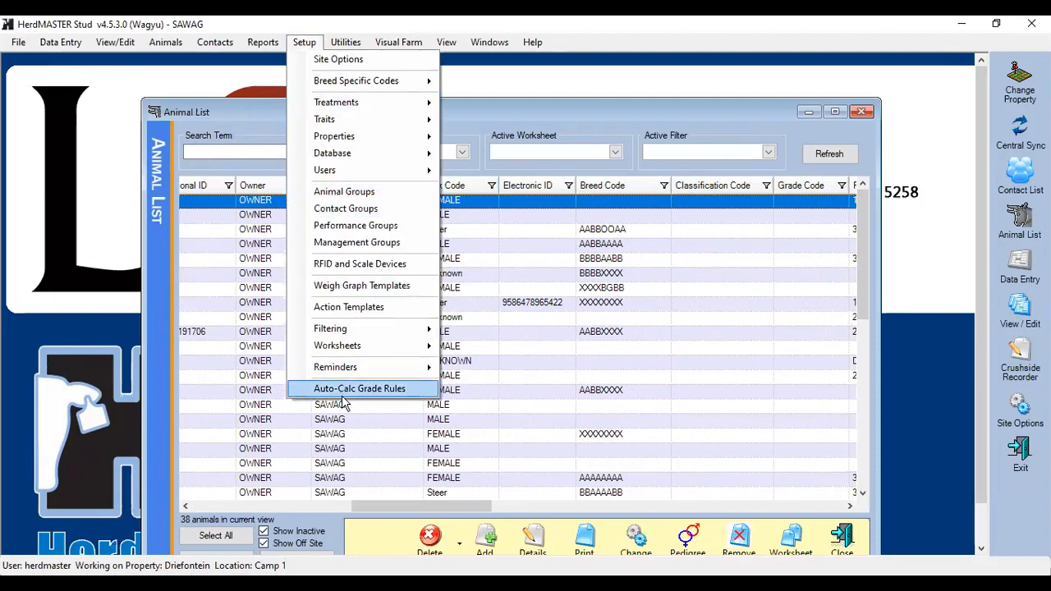
mouse_move(344, 333)
left_click(496, 325)
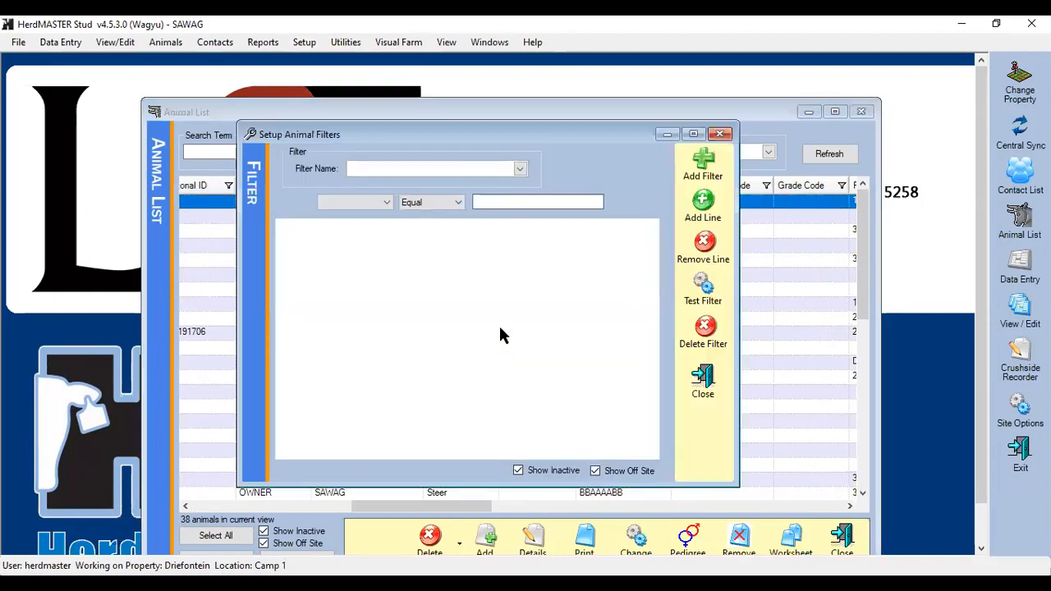
left_click(519, 170)
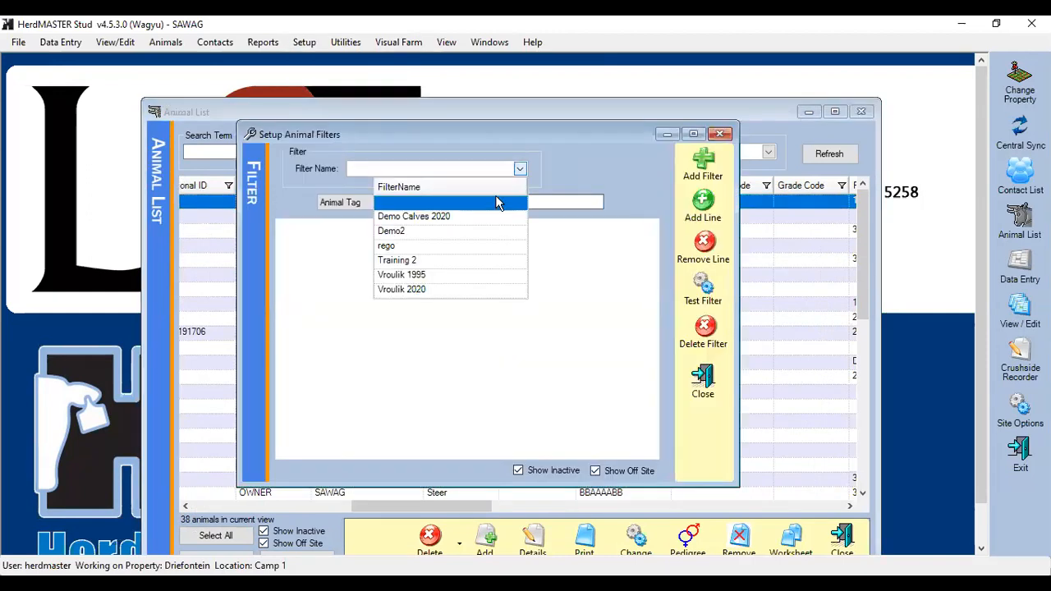
left_click(428, 216)
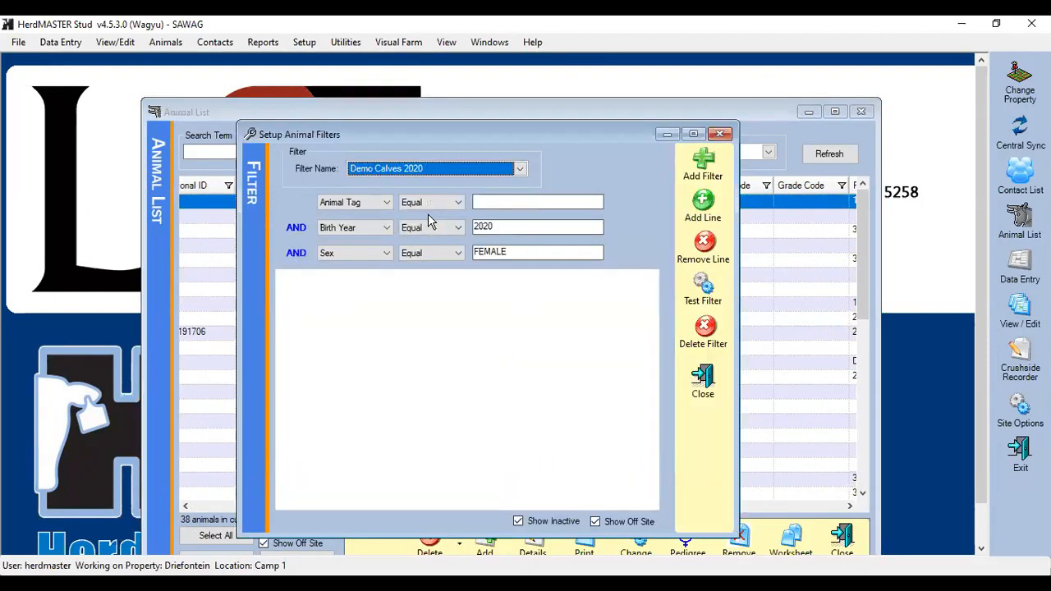
left_click(386, 205)
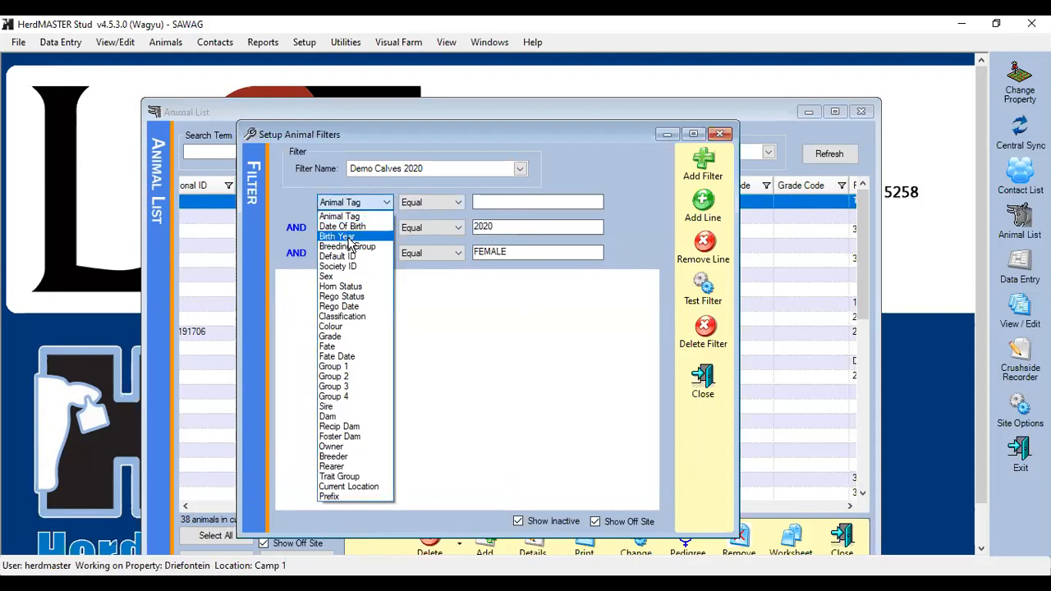
left_click(434, 388)
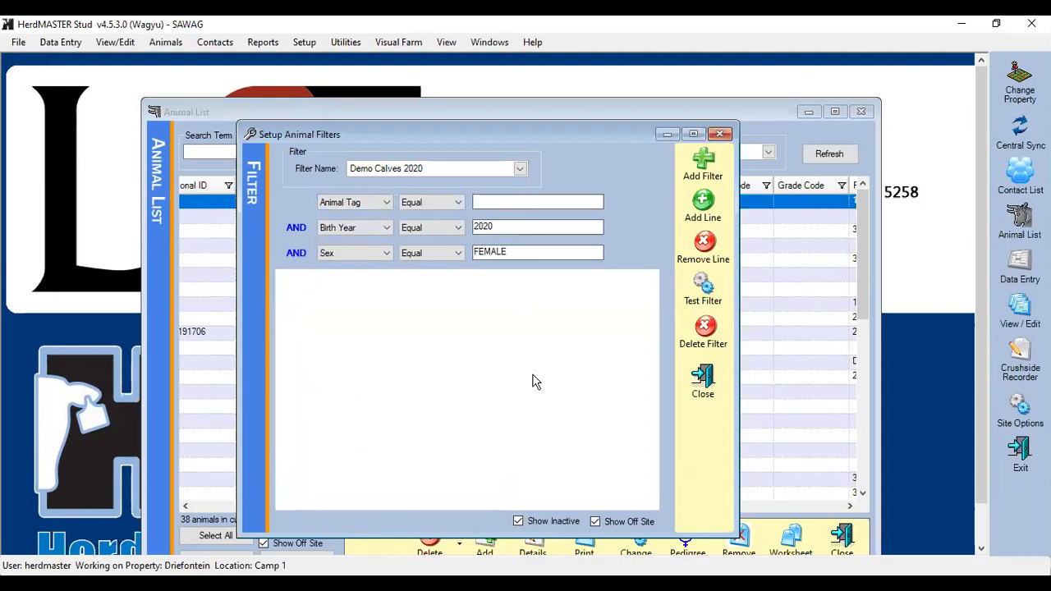
Remove the filter's last Sex line, change the first condition to Sex Equal FEMALE and test the filter.
left_click(702, 251)
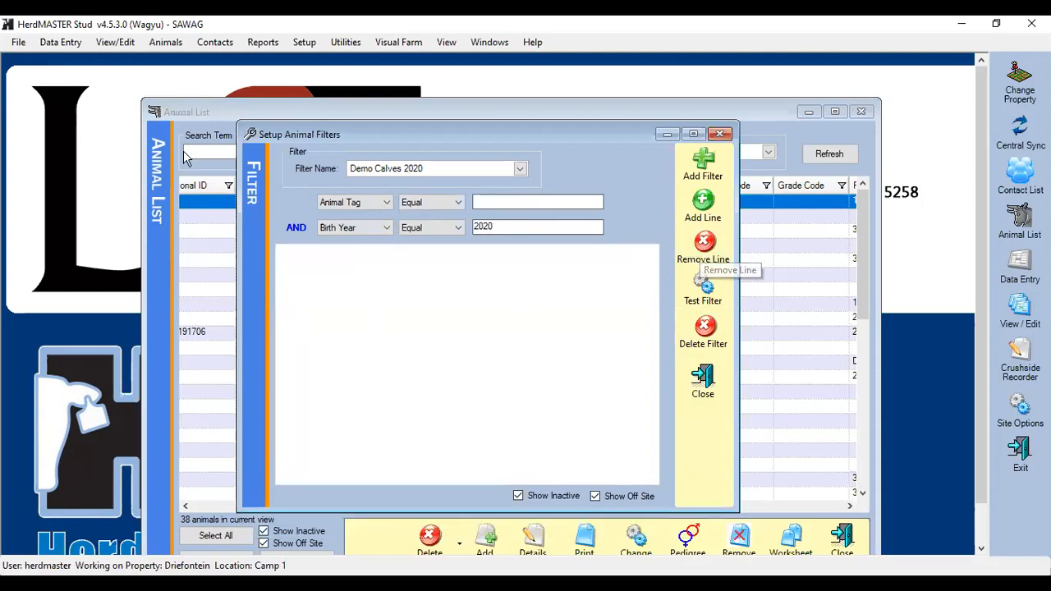
left_click(386, 204)
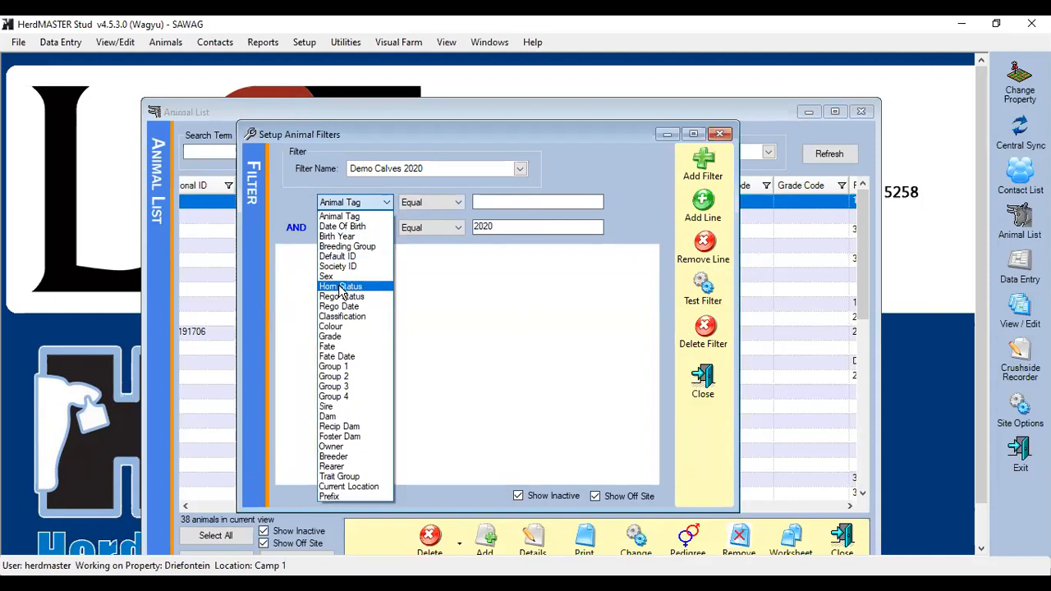
left_click(332, 278)
left_click(568, 203)
type("FEMALE")
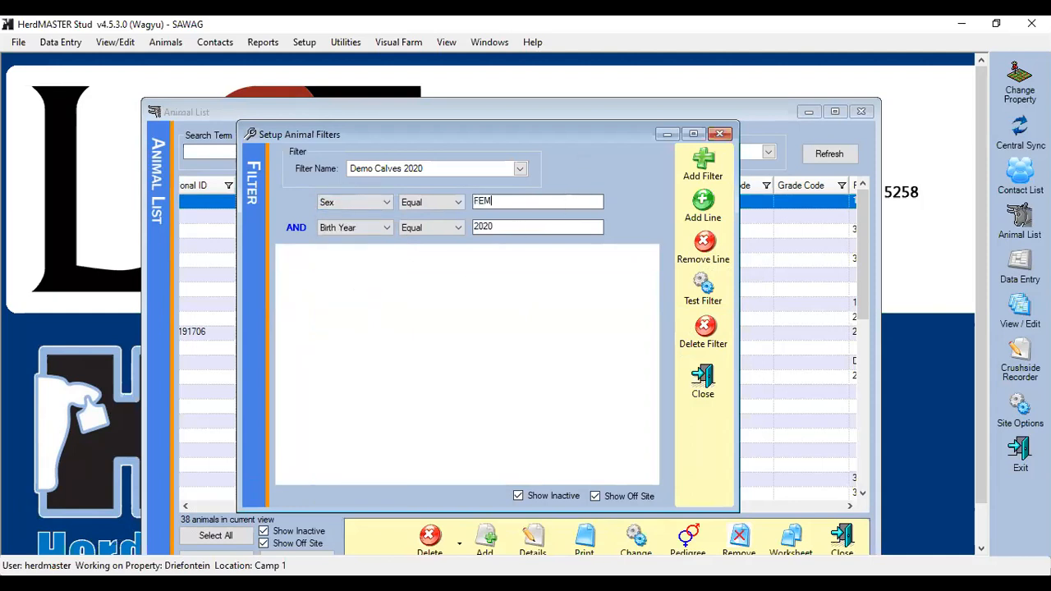
left_click(699, 294)
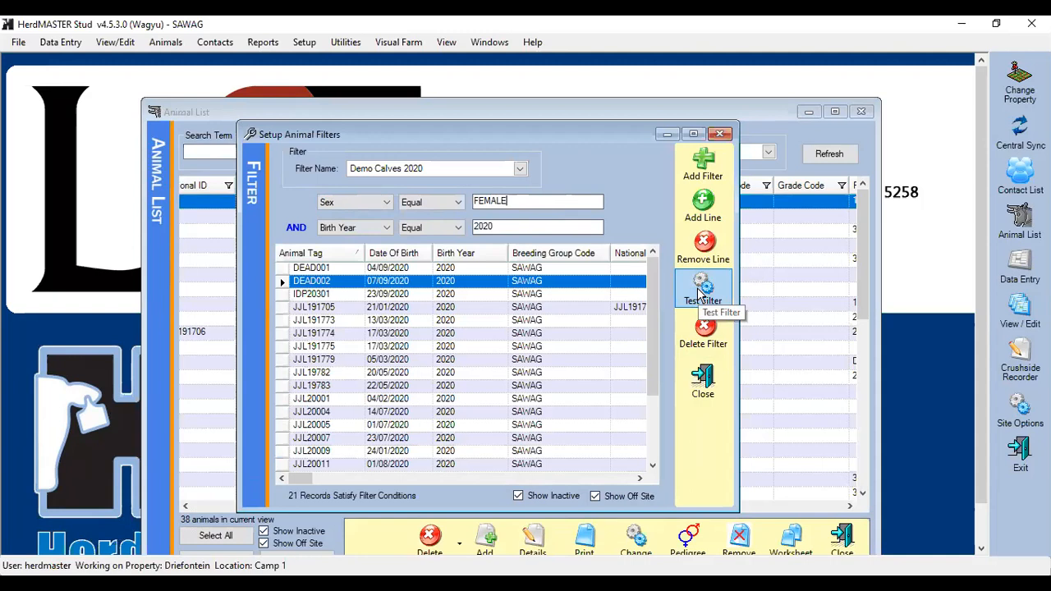
Change the filter's second condition from Birth Year to Date Of Birth with the <= operator.
left_click(388, 203)
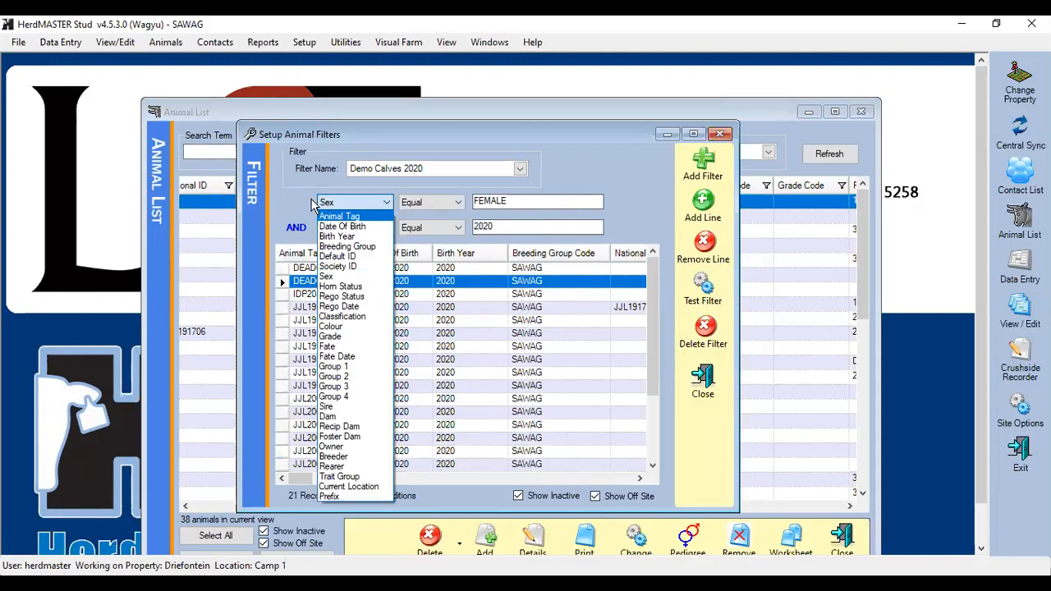
left_click(355, 204)
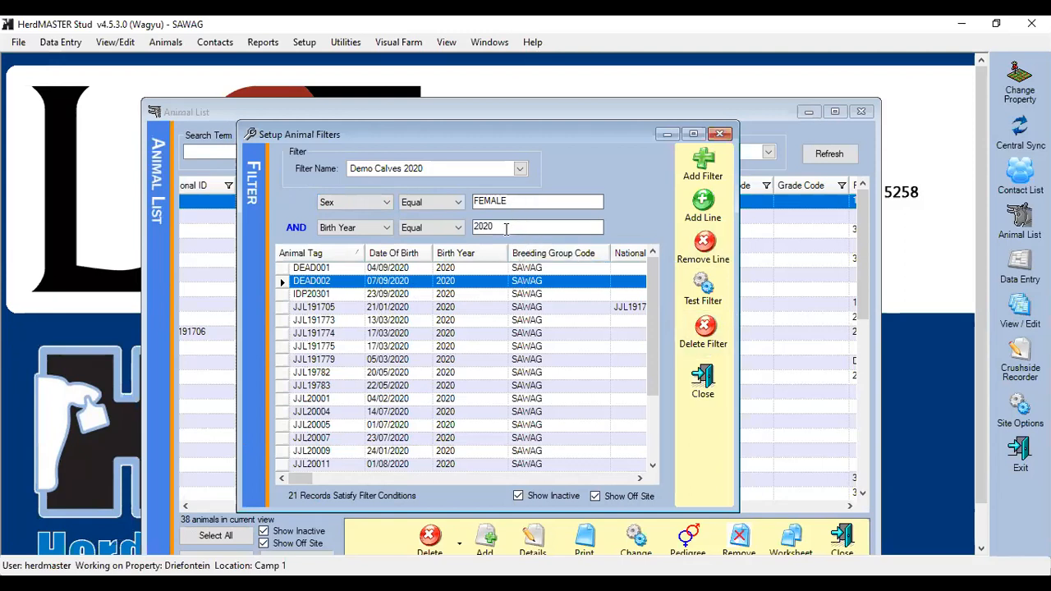
left_click(386, 228)
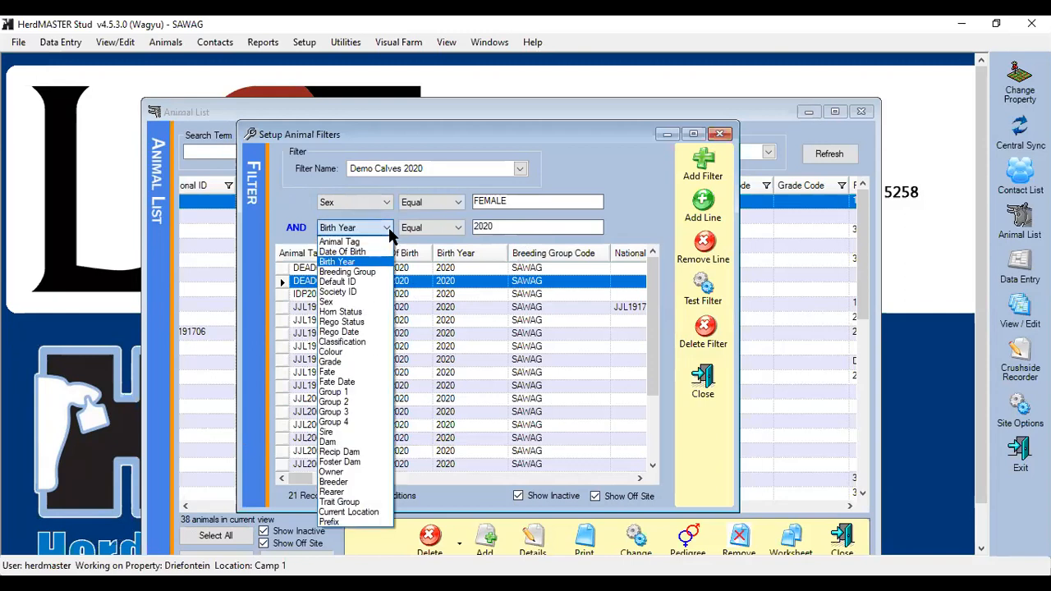
left_click(361, 252)
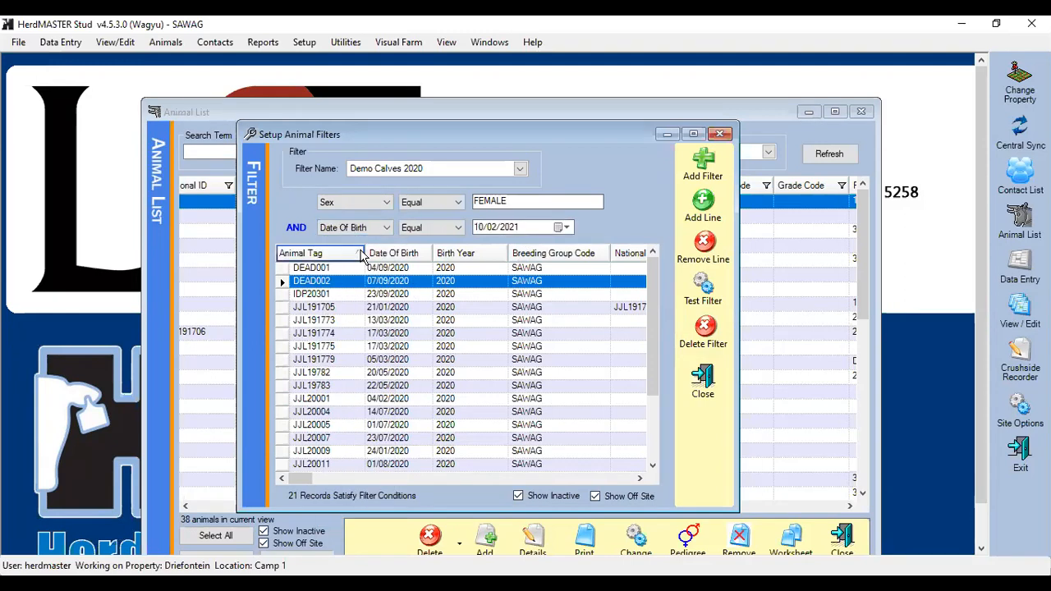
left_click(458, 227)
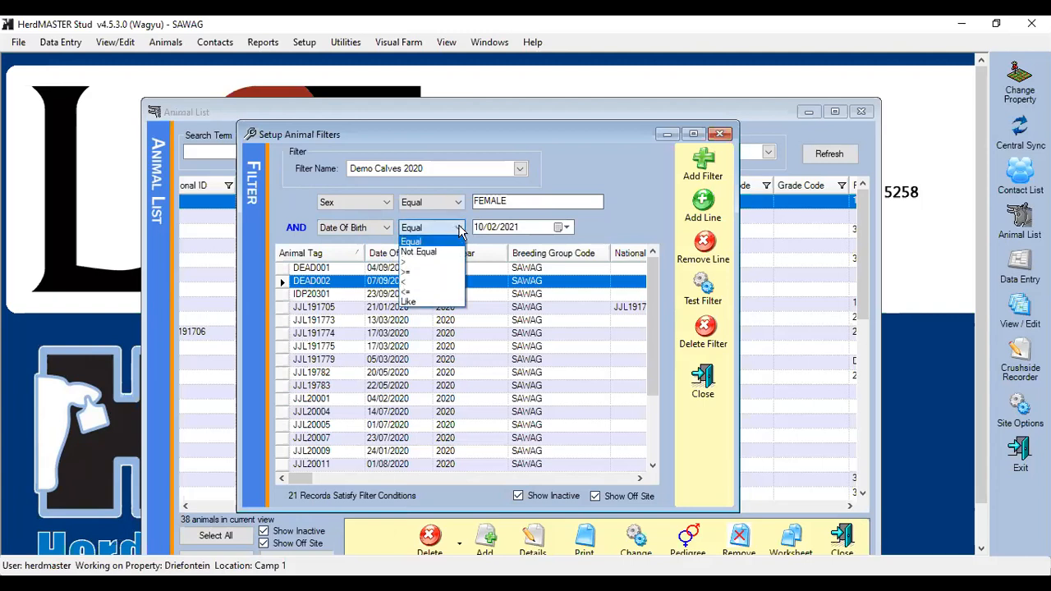
left_click(408, 291)
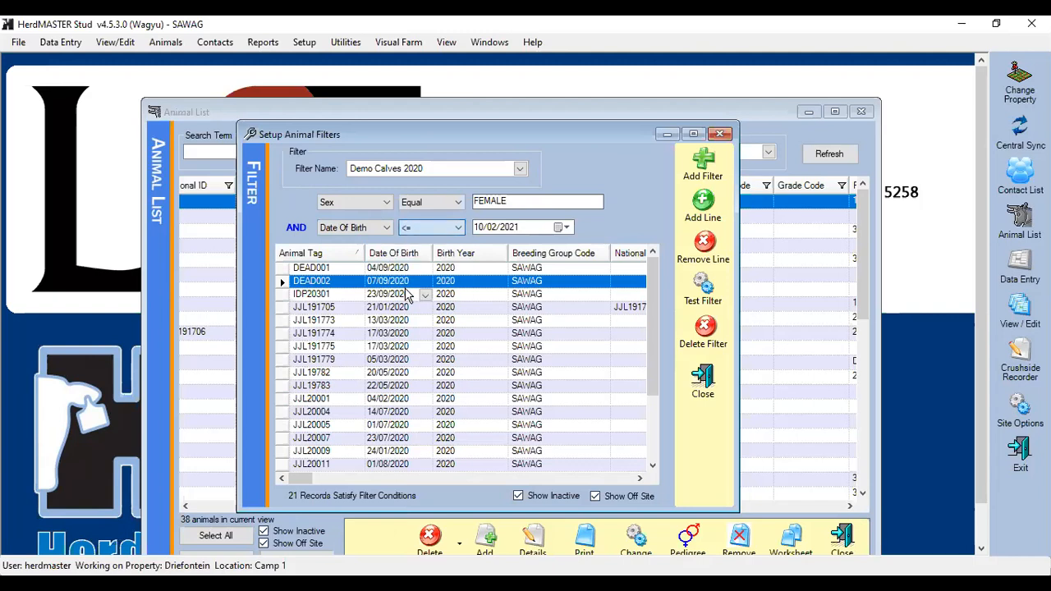
Set the date of the existing Date Of Birth condition in the Demo Calves 2020 filter to 01/01/2020.
left_click(561, 227)
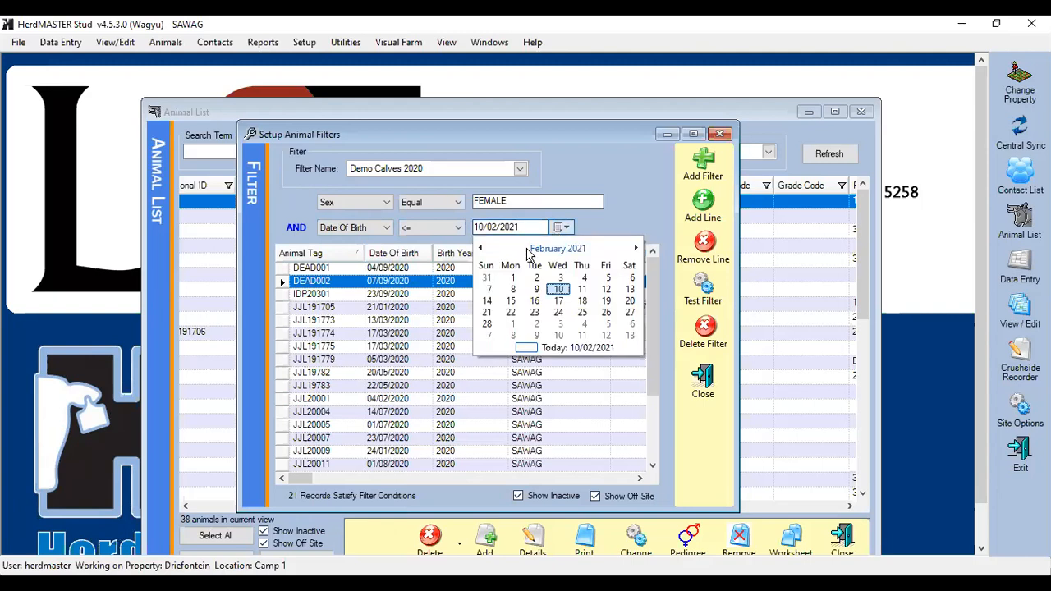
left_click(529, 249)
left_click(529, 249)
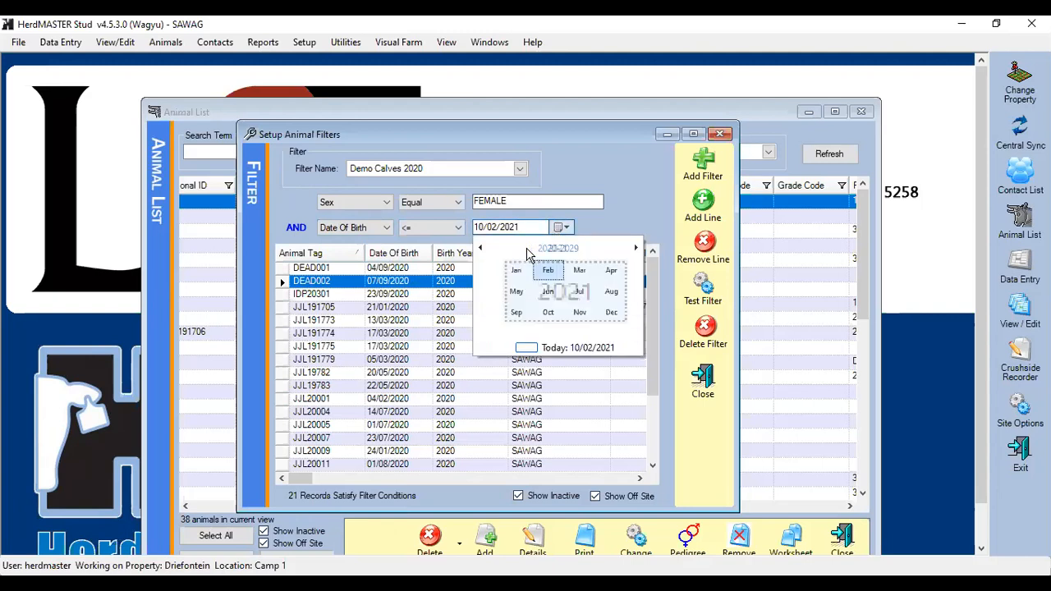
left_click(536, 274)
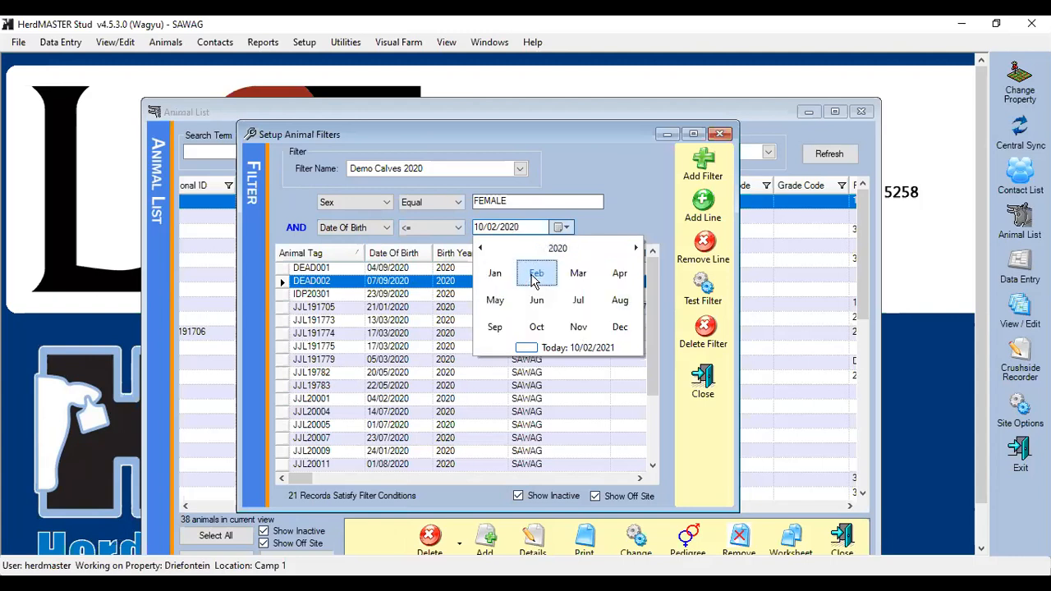
left_click(497, 278)
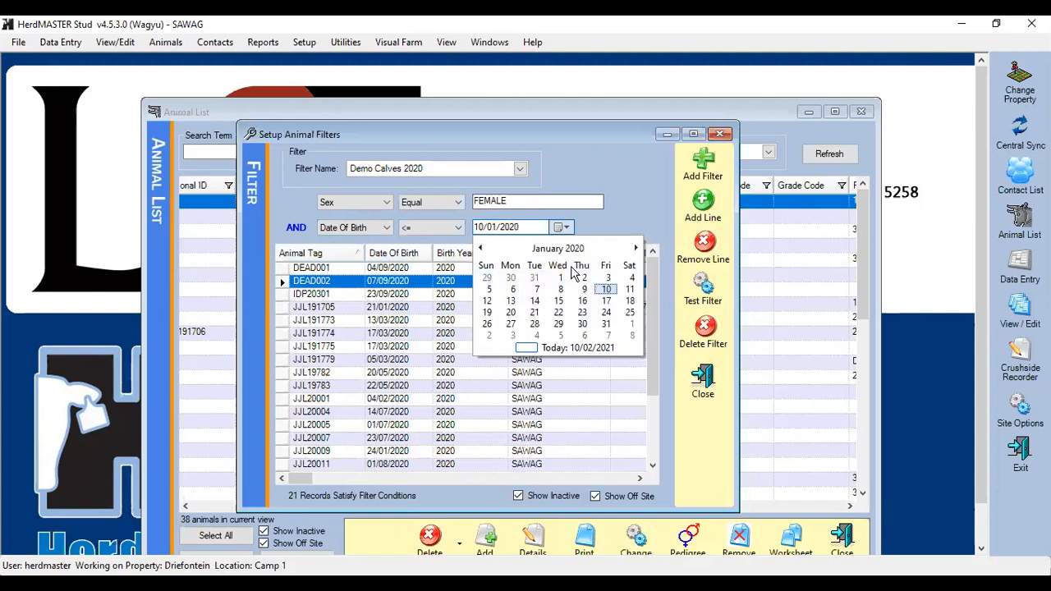
left_click(563, 276)
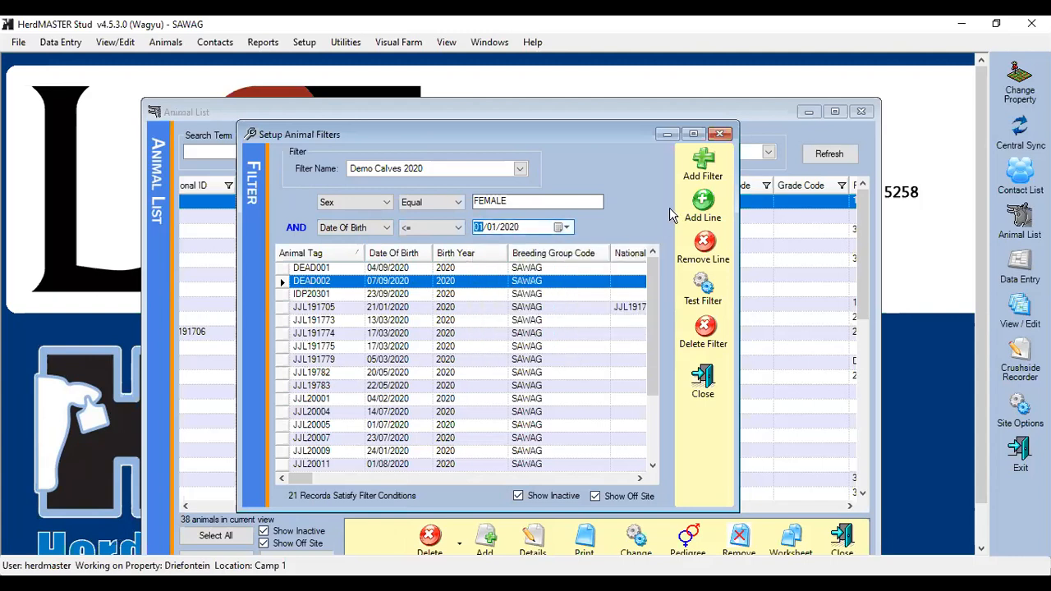
Add another condition line to the filter using Date Of Birth with the >= operator.
left_click(699, 205)
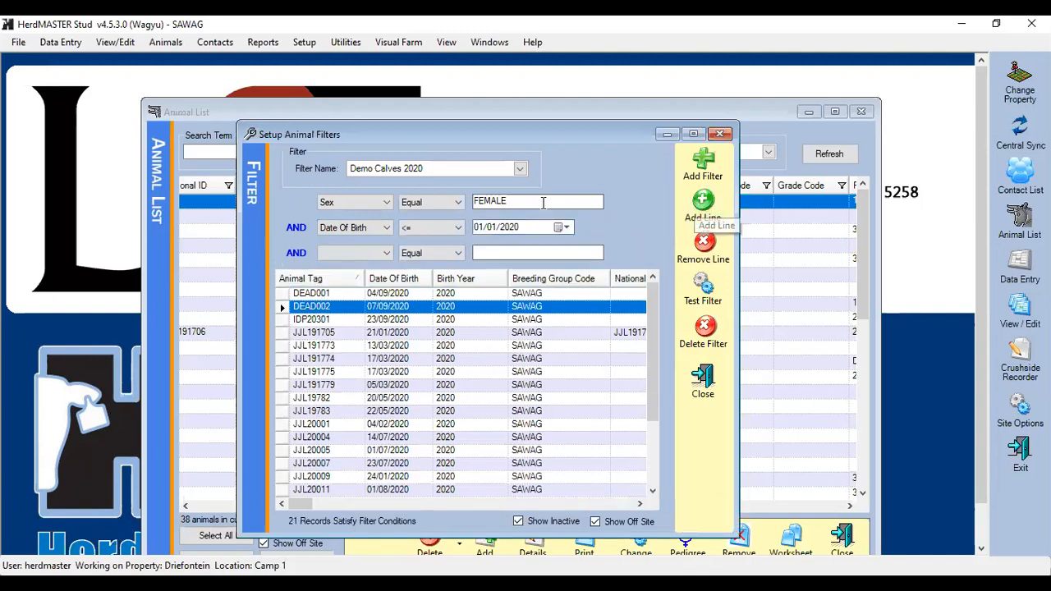
left_click(380, 252)
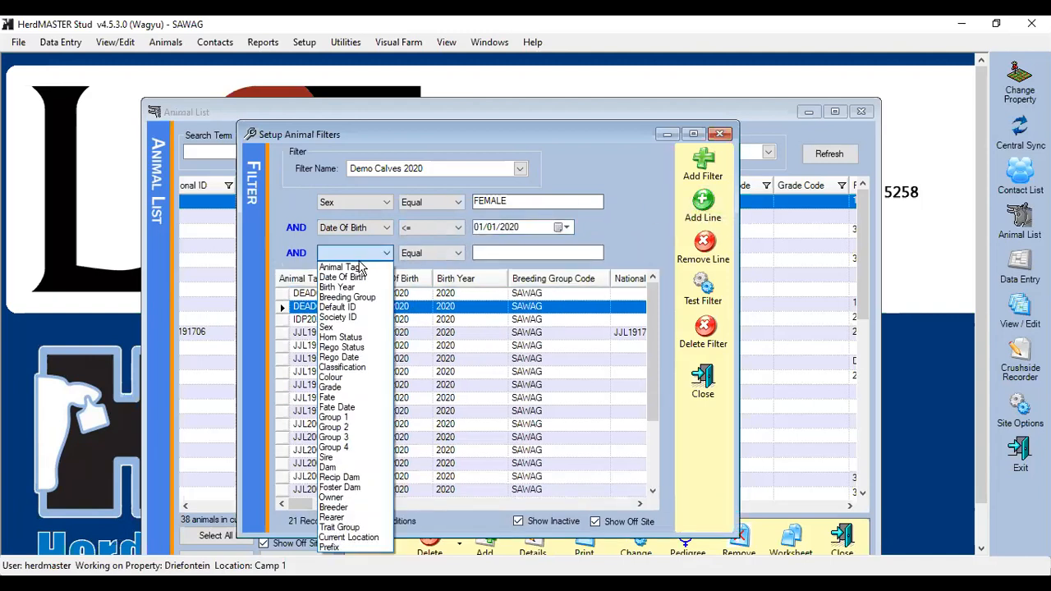
left_click(352, 278)
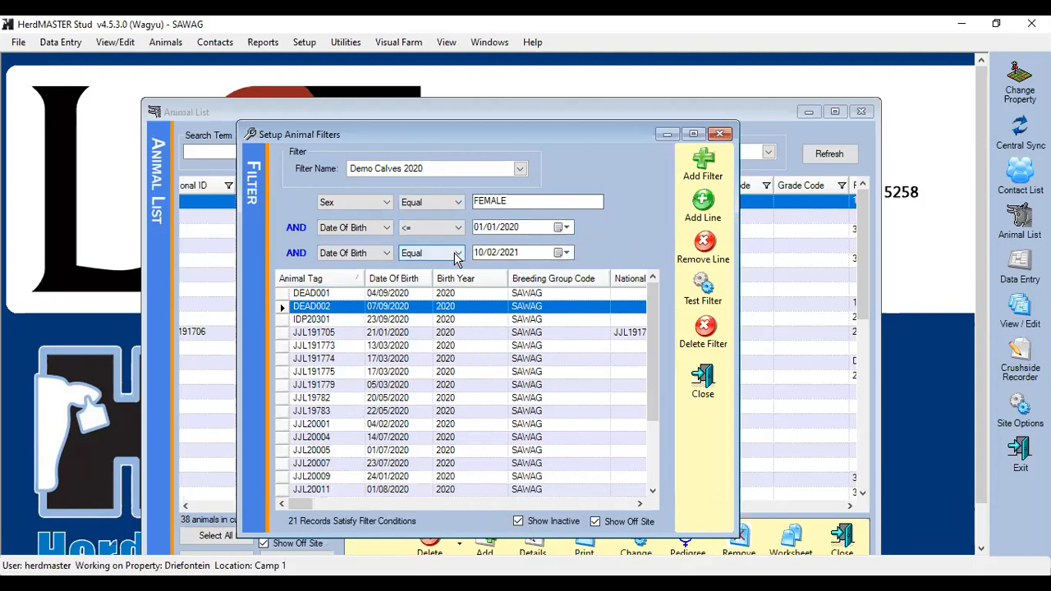
left_click(458, 254)
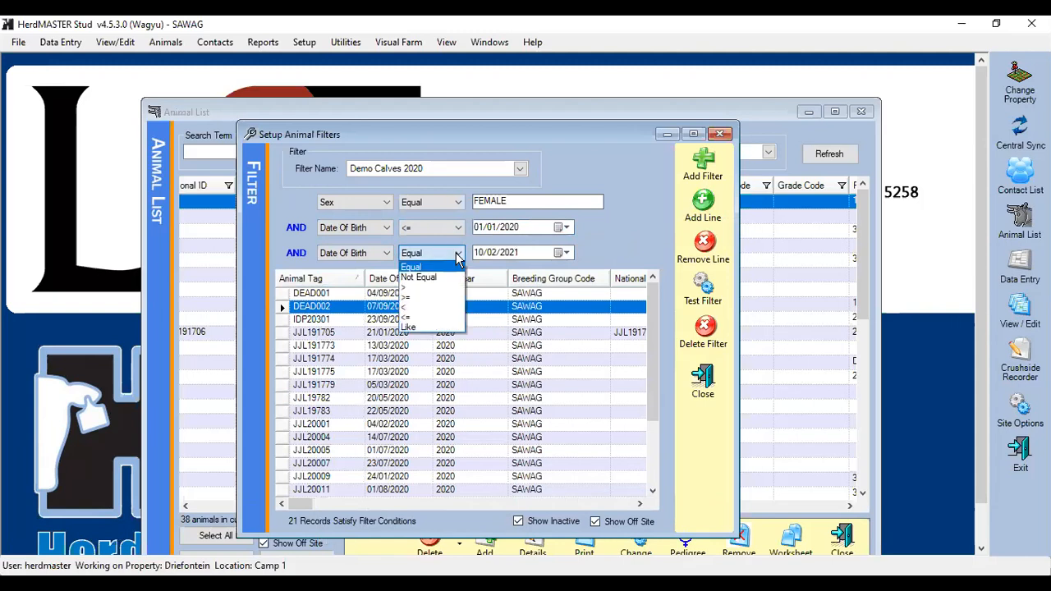
left_click(409, 305)
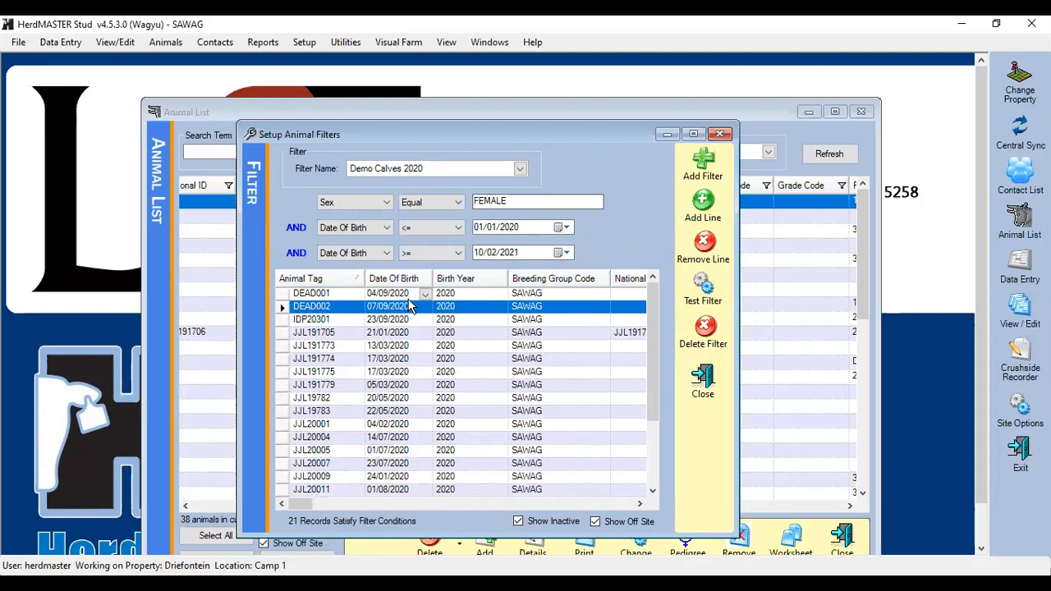
Set the date of the new Date Of Birth condition to 30/06/2020 and test the filter.
left_click(559, 255)
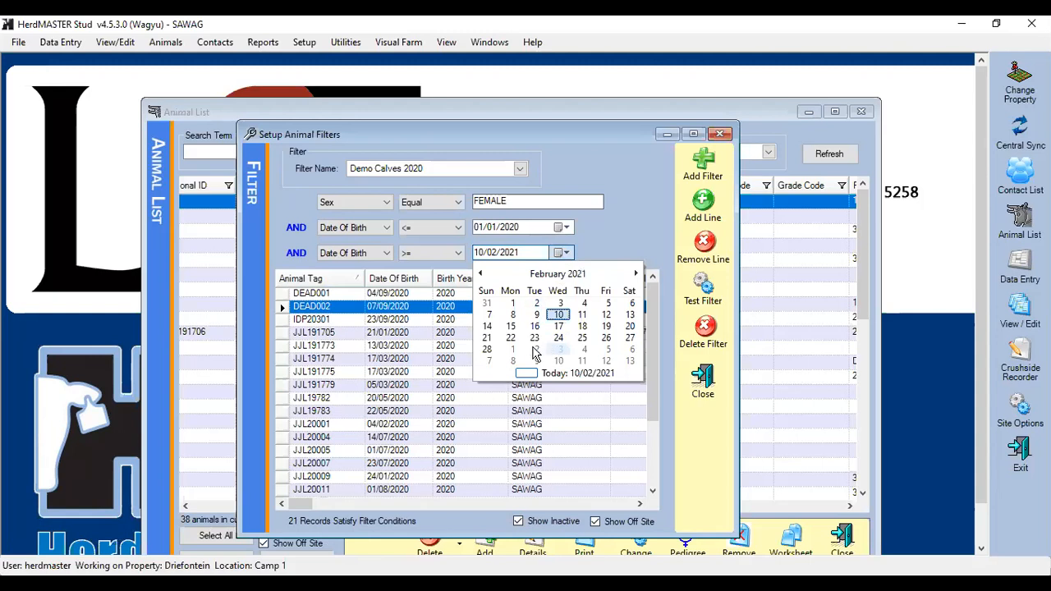
left_click(558, 274)
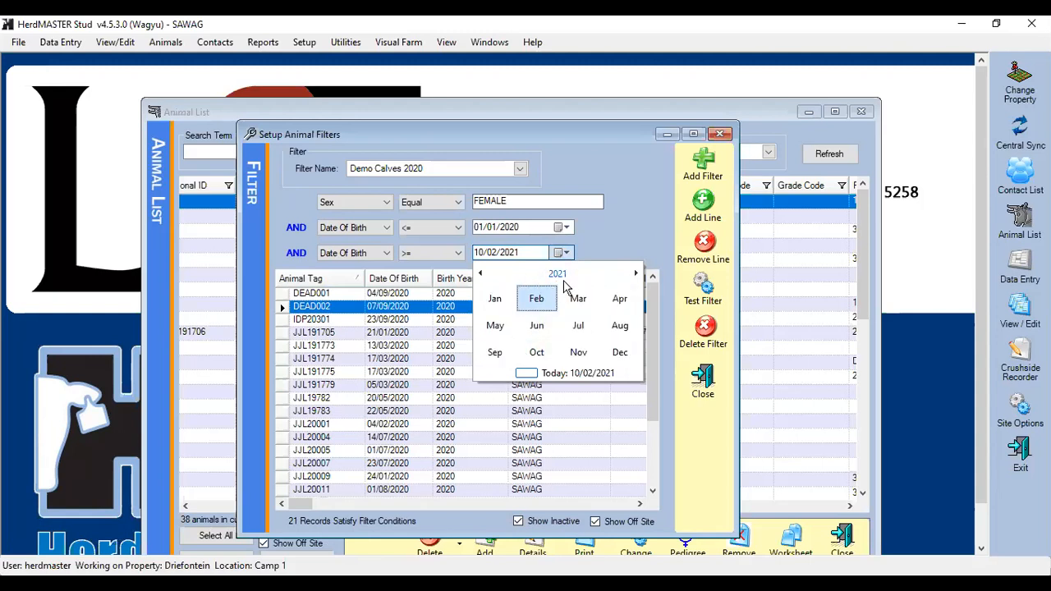
left_click(558, 274)
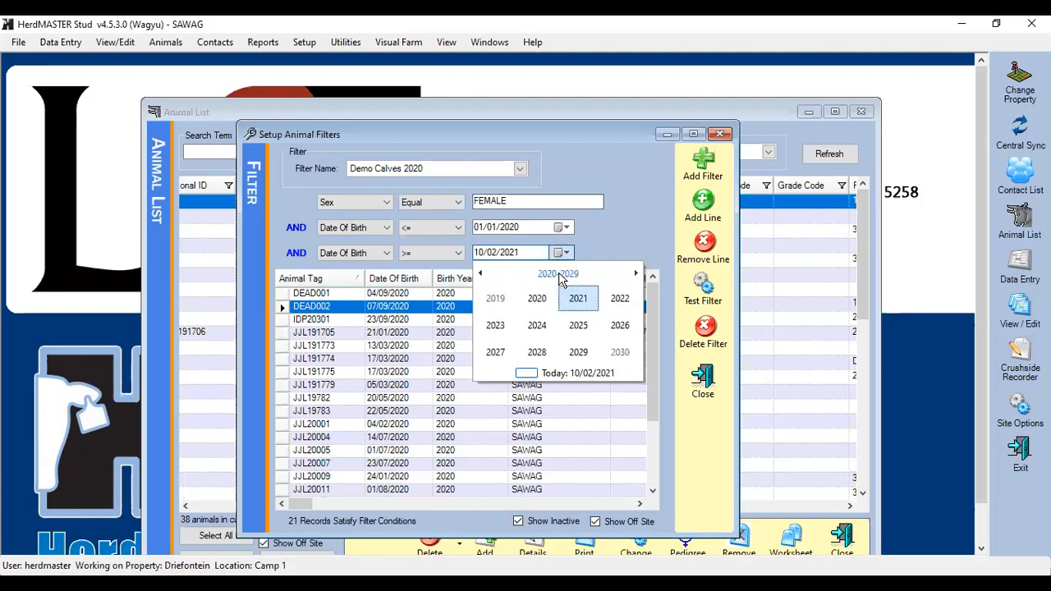
left_click(536, 301)
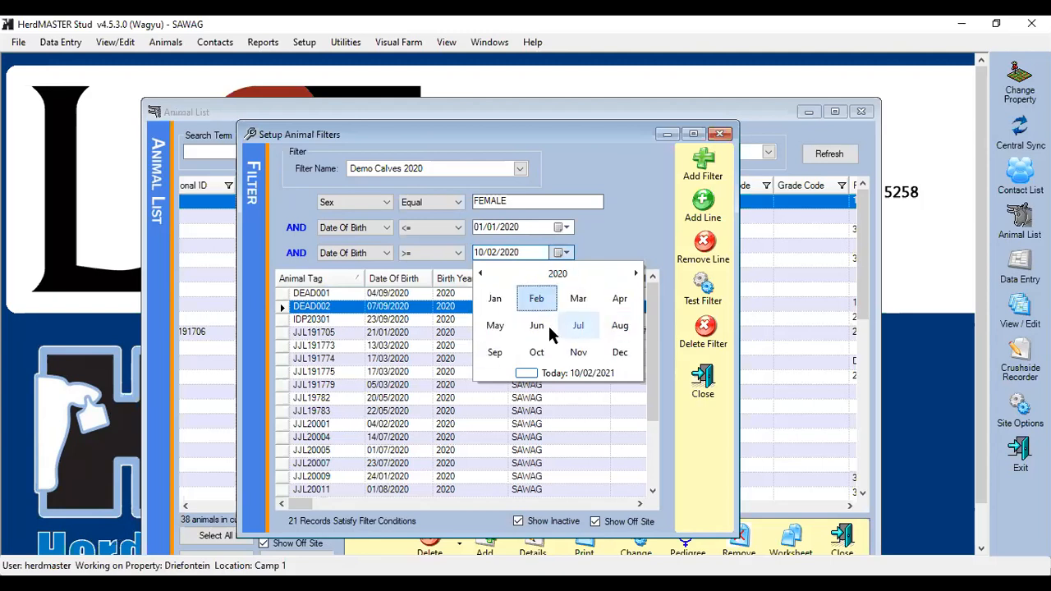
left_click(536, 326)
left_click(535, 352)
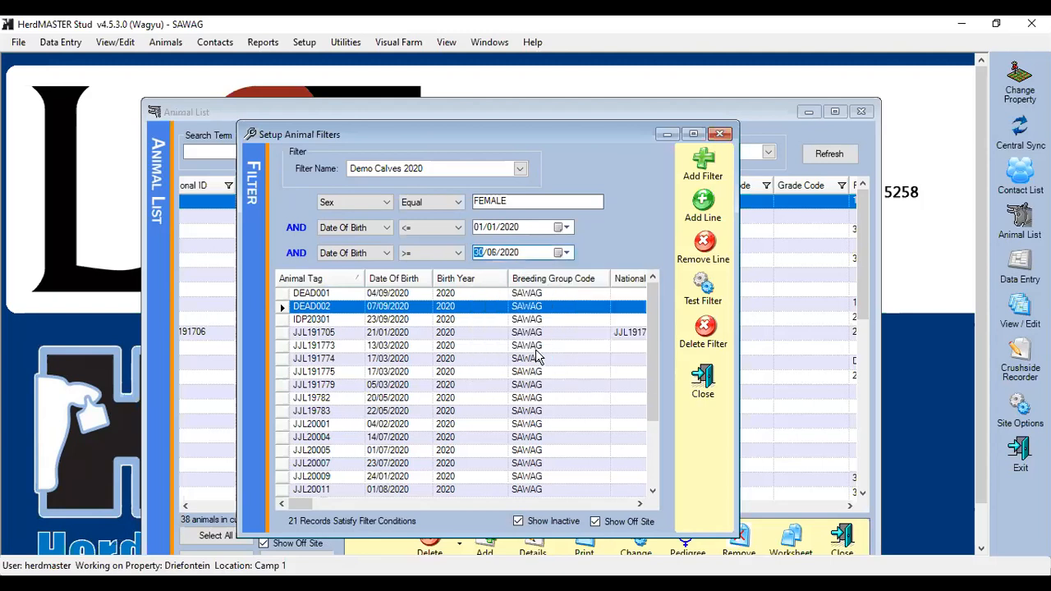
left_click(704, 287)
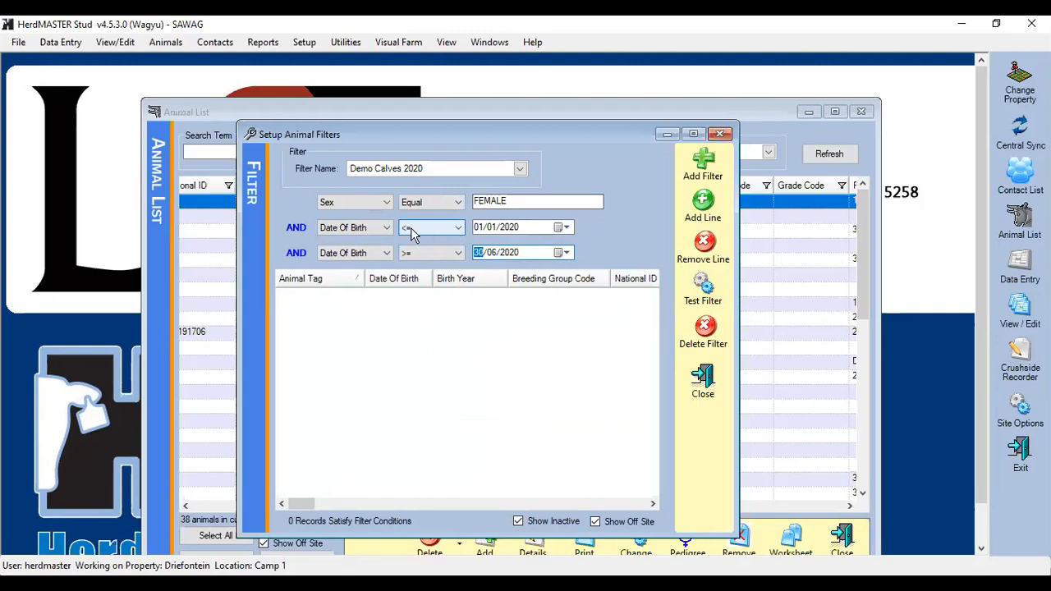
Set the 01/01/2020 condition's operator to >= and the 30/06/2020 condition's operator to <=, and retest the filter.
left_click(455, 233)
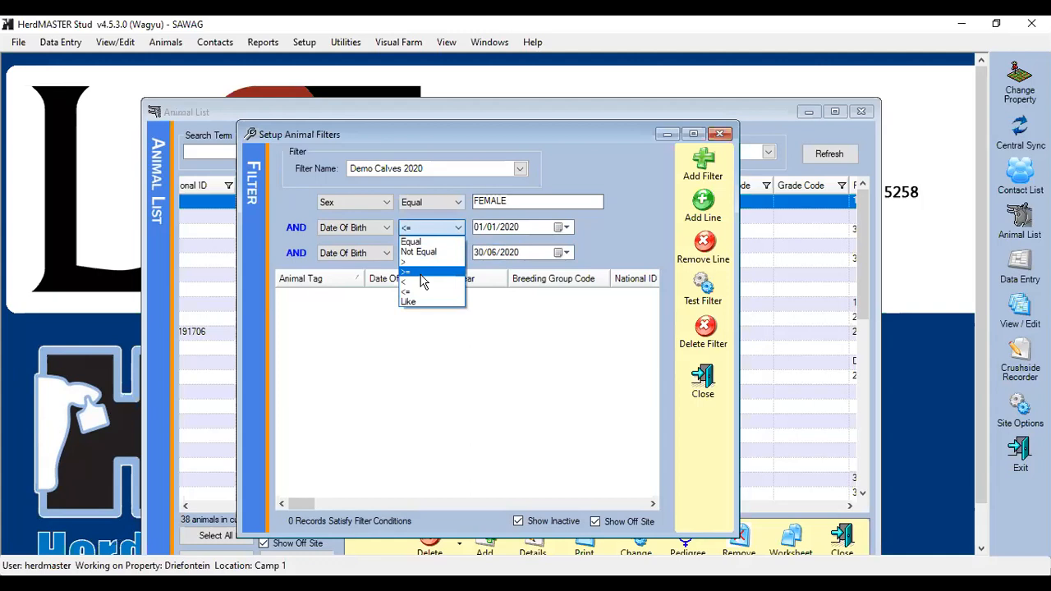
left_click(419, 289)
left_click(447, 257)
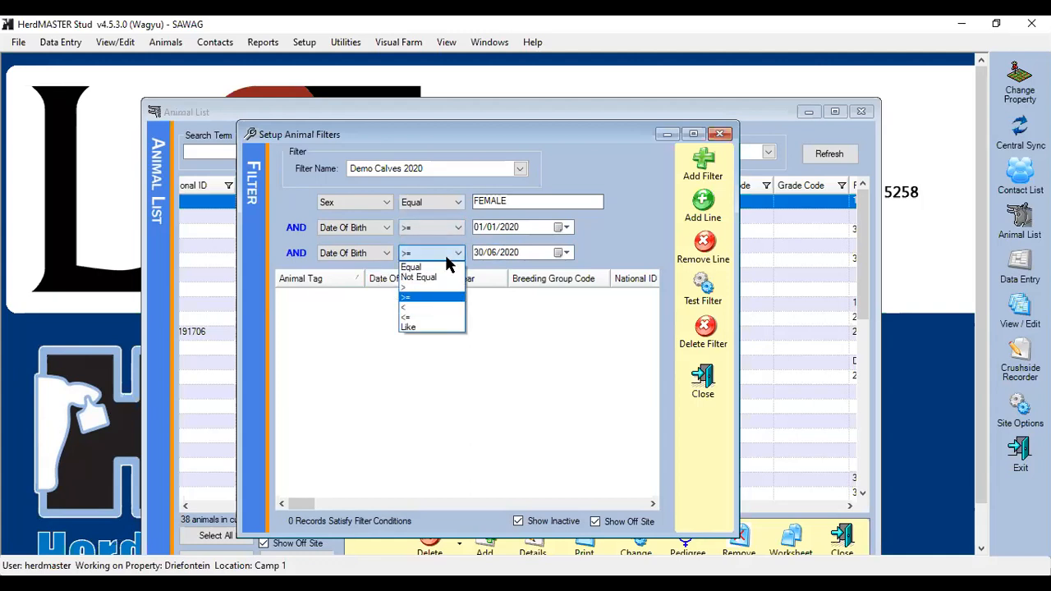
left_click(412, 319)
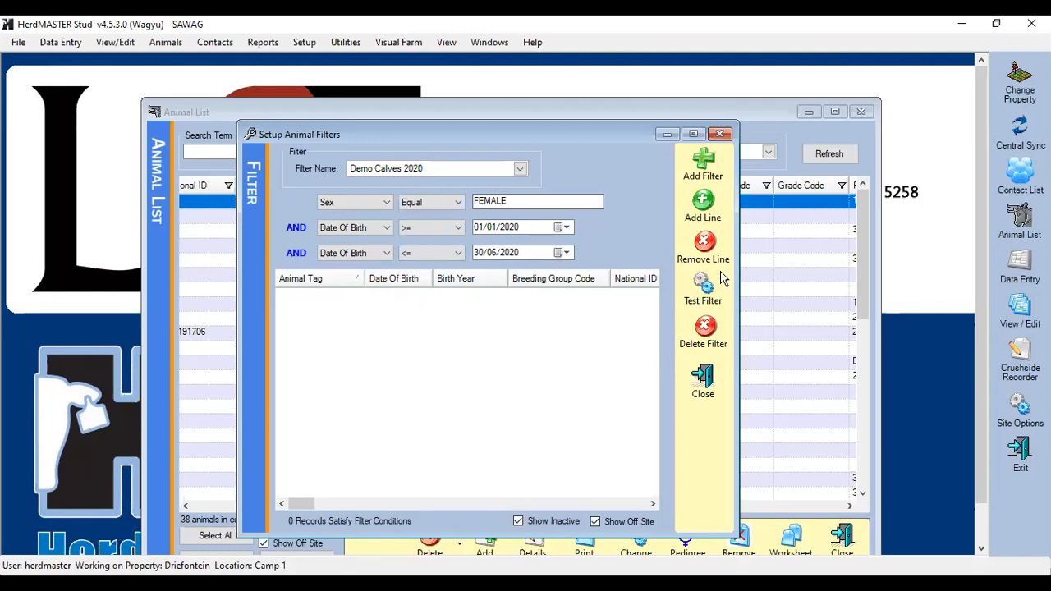
left_click(699, 287)
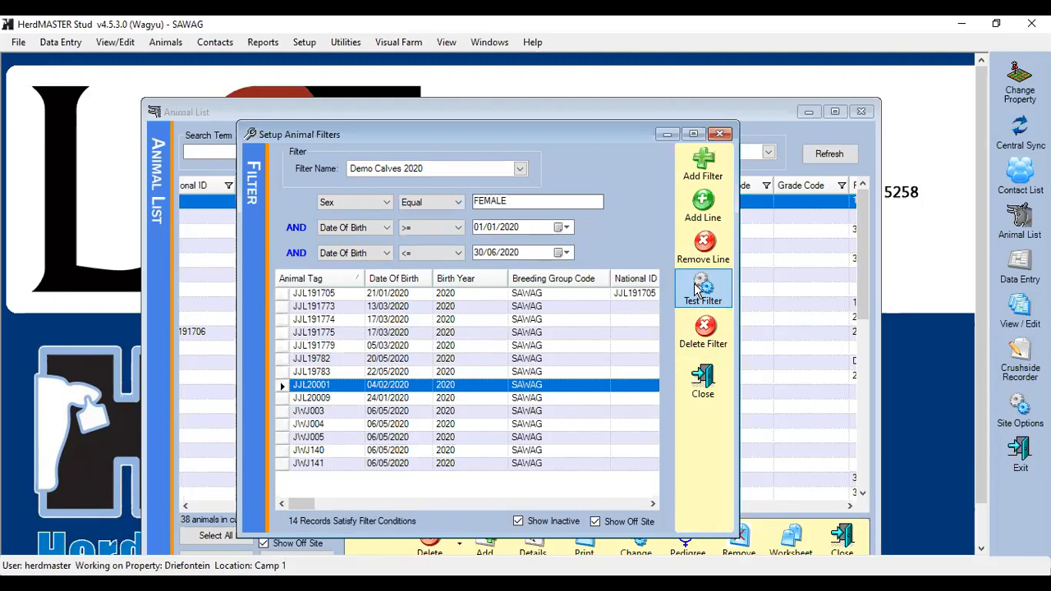
left_click(454, 229)
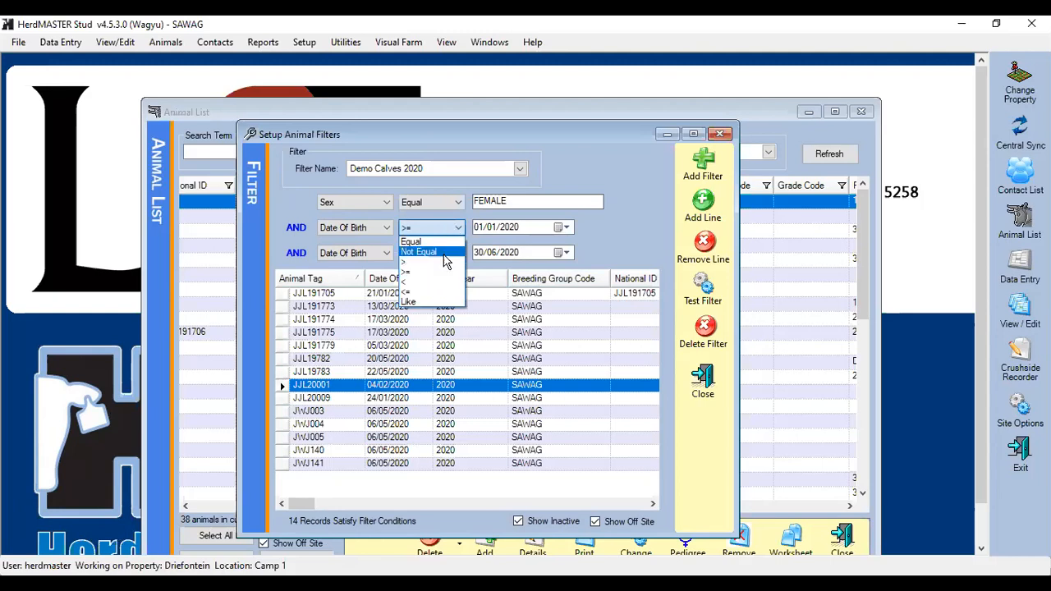
left_click(417, 271)
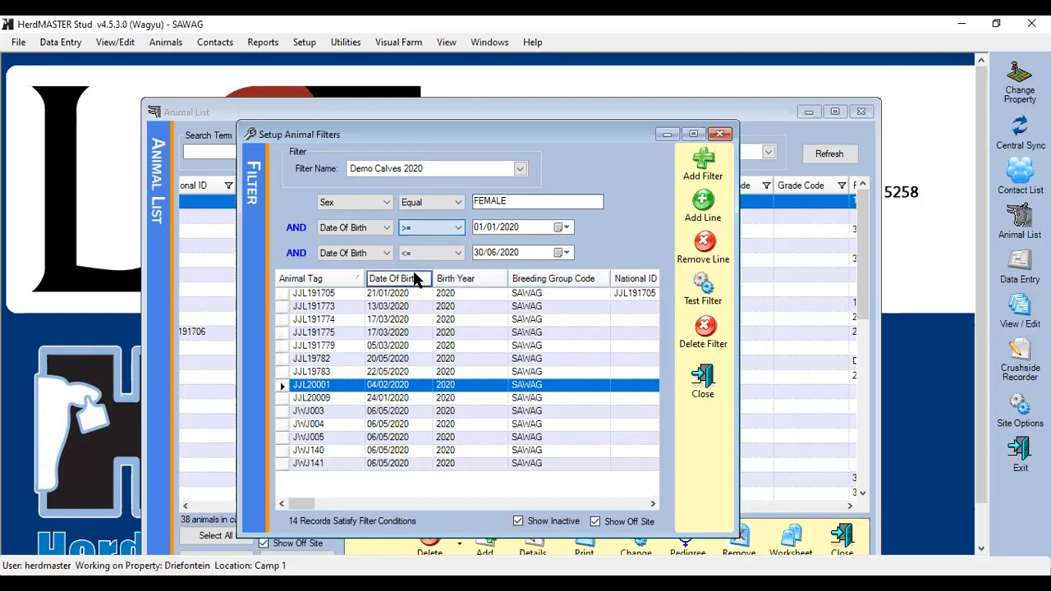
left_click(451, 231)
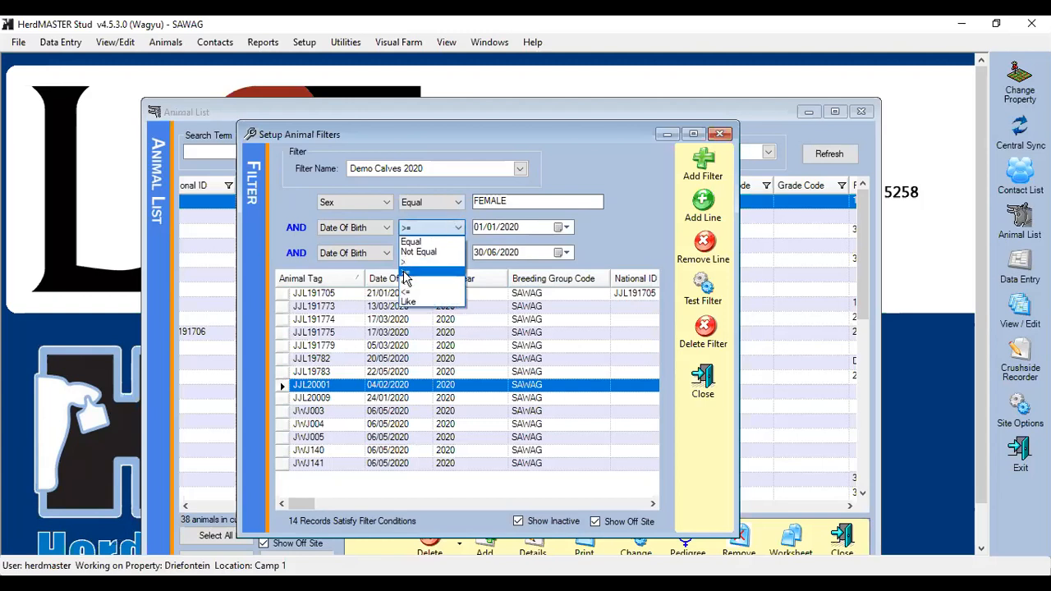
left_click(404, 272)
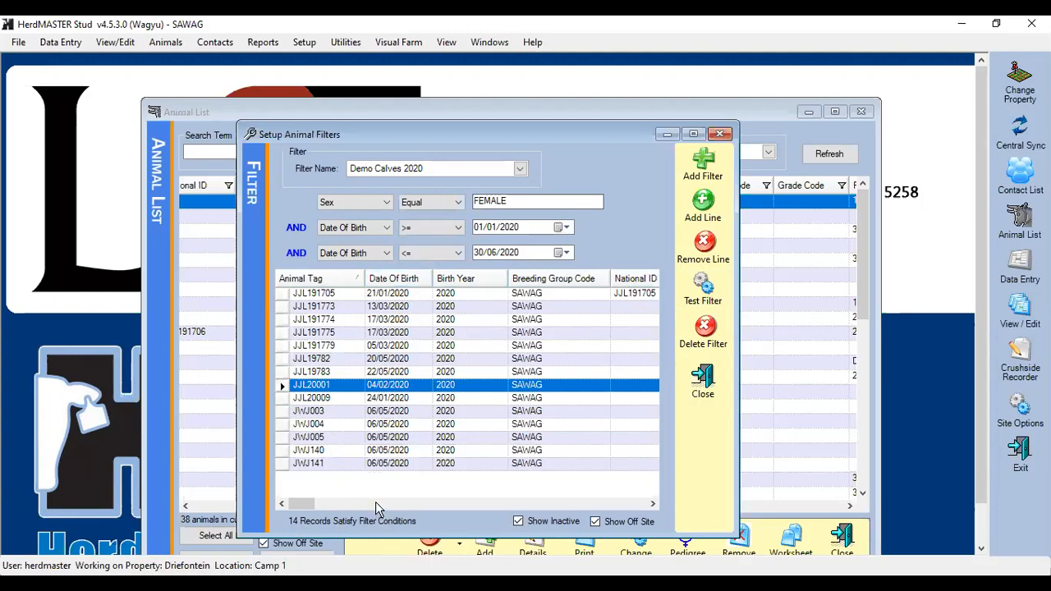
Close the filter setup and show the Calves 2020 worksheet in the Animal List with the Demo Calves 2020 filter applied.
left_click(702, 384)
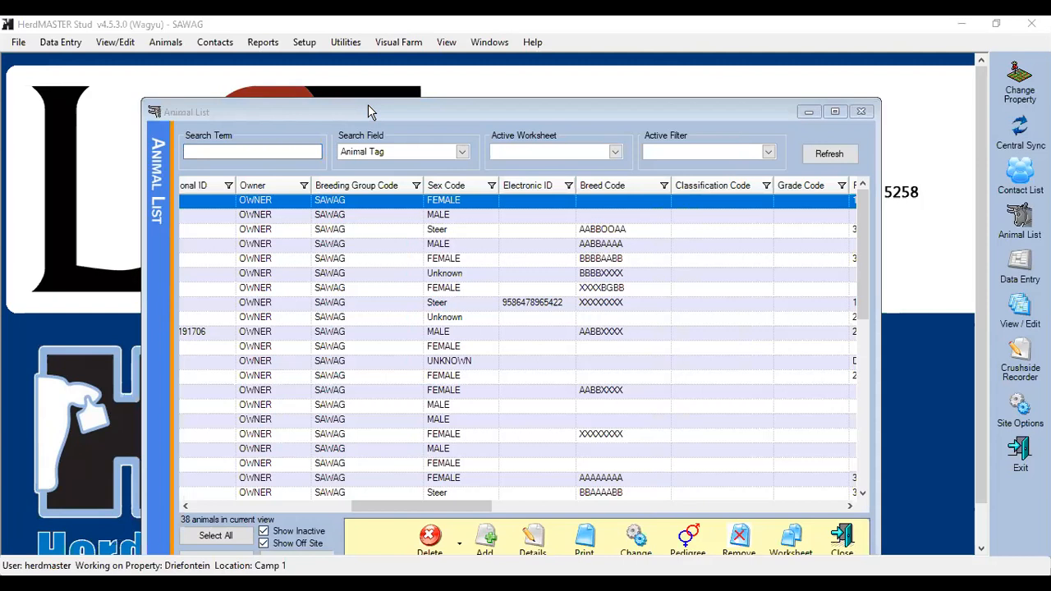
left_click(768, 153)
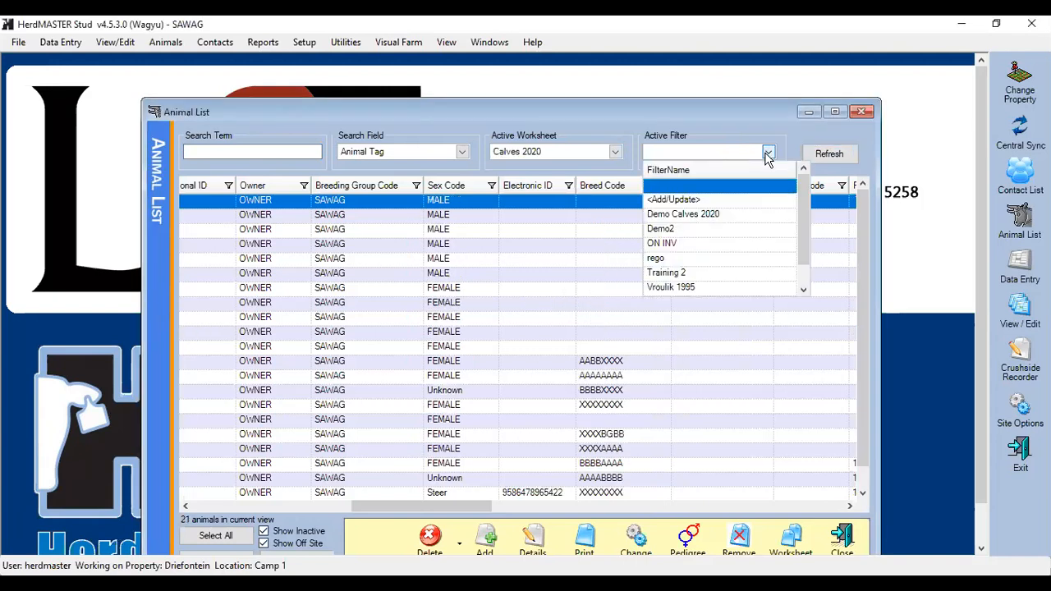
left_click(700, 215)
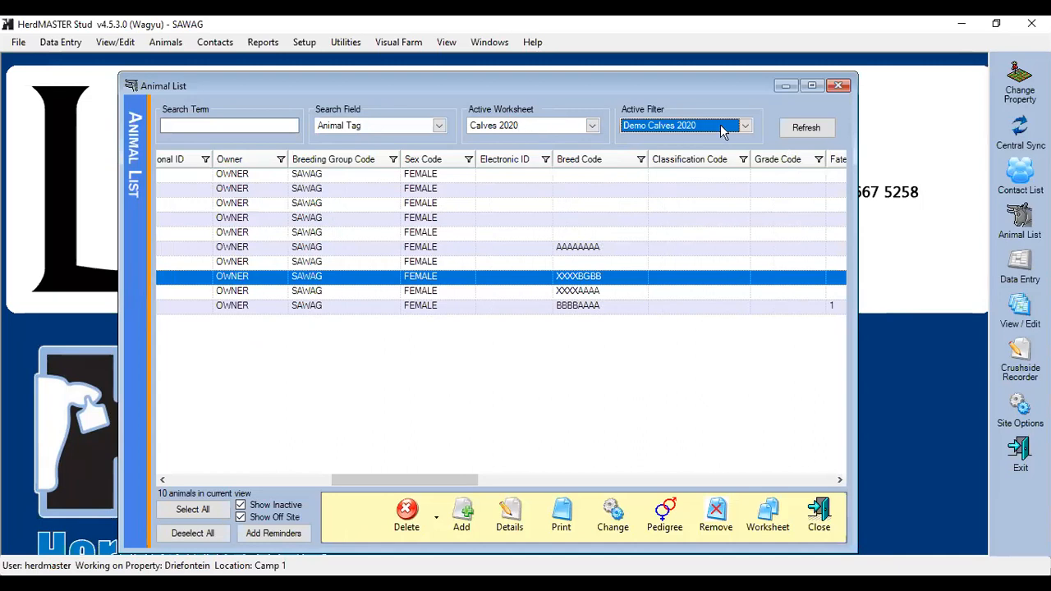
Clear the active worksheet in the Animal List by picking the blank entry.
left_click_drag(390, 483, 197, 477)
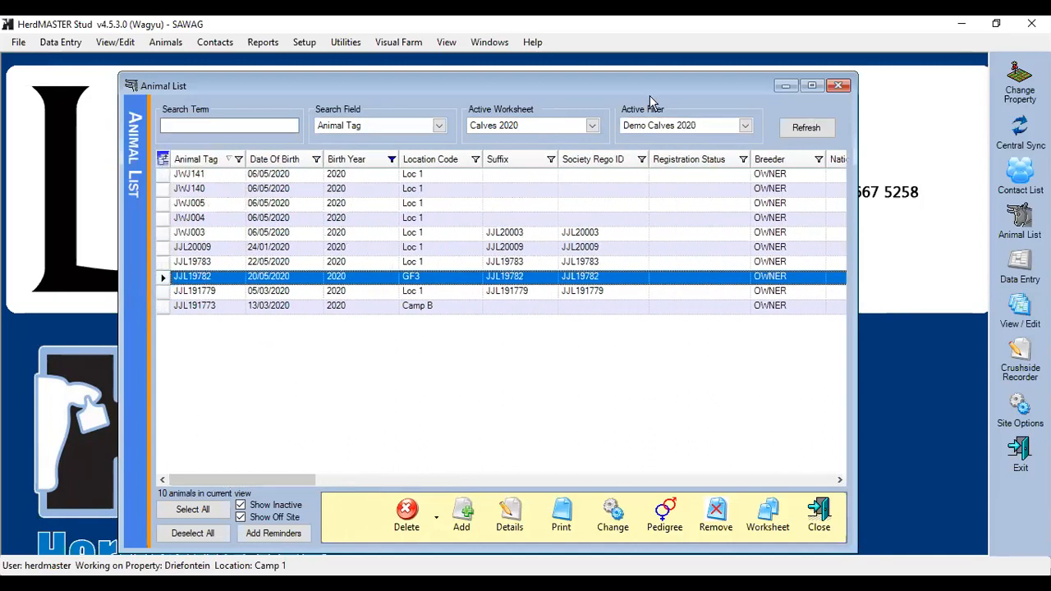
left_click(592, 127)
left_click_drag(625, 184, 616, 145)
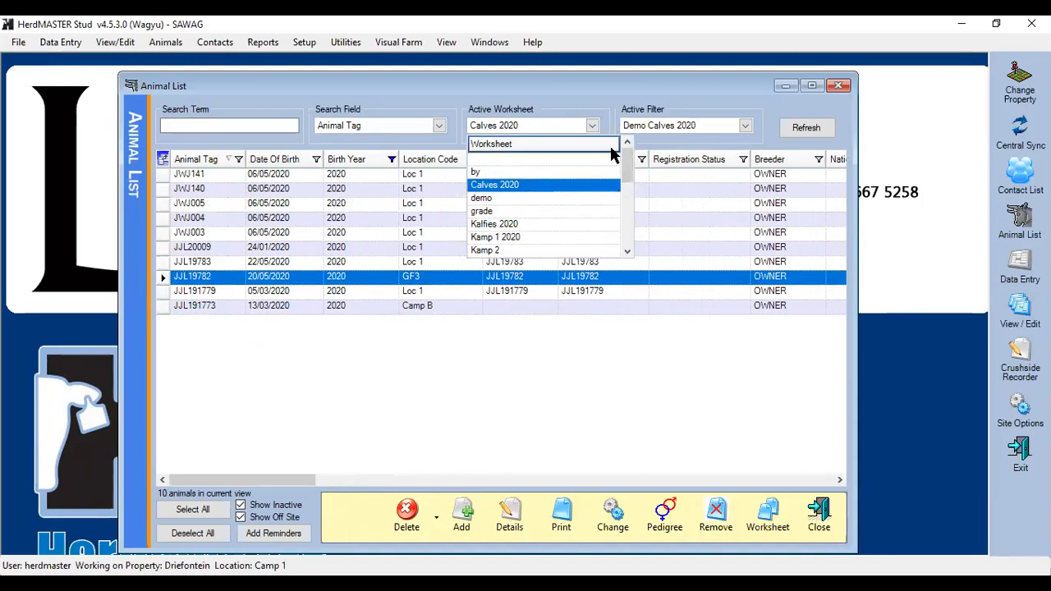
left_click(597, 160)
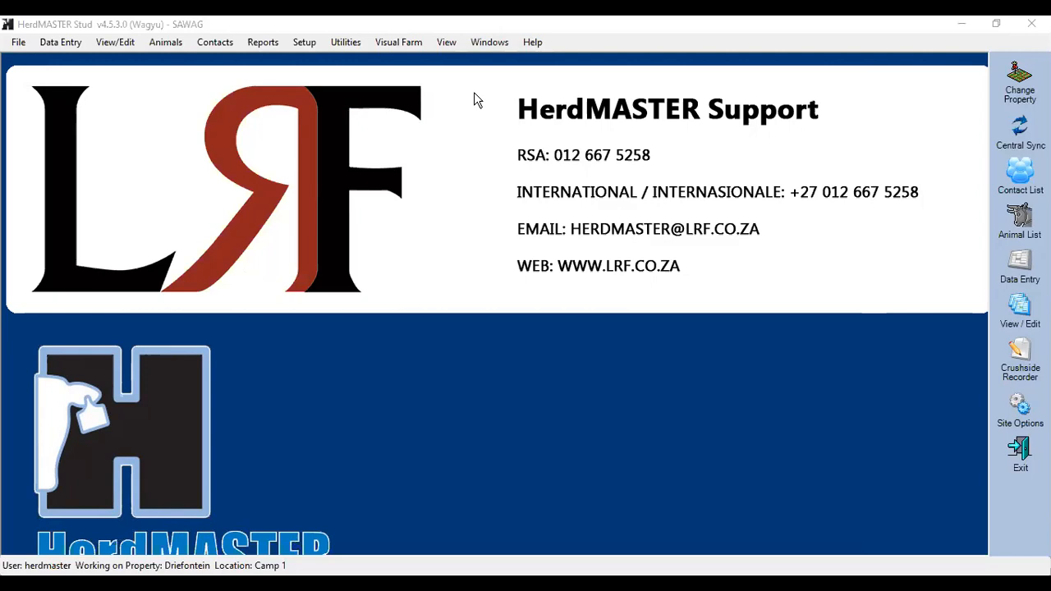
left_click(547, 119)
left_click(291, 240)
left_click(388, 106)
Open the Animal List again and maximize its window.
left_click(163, 45)
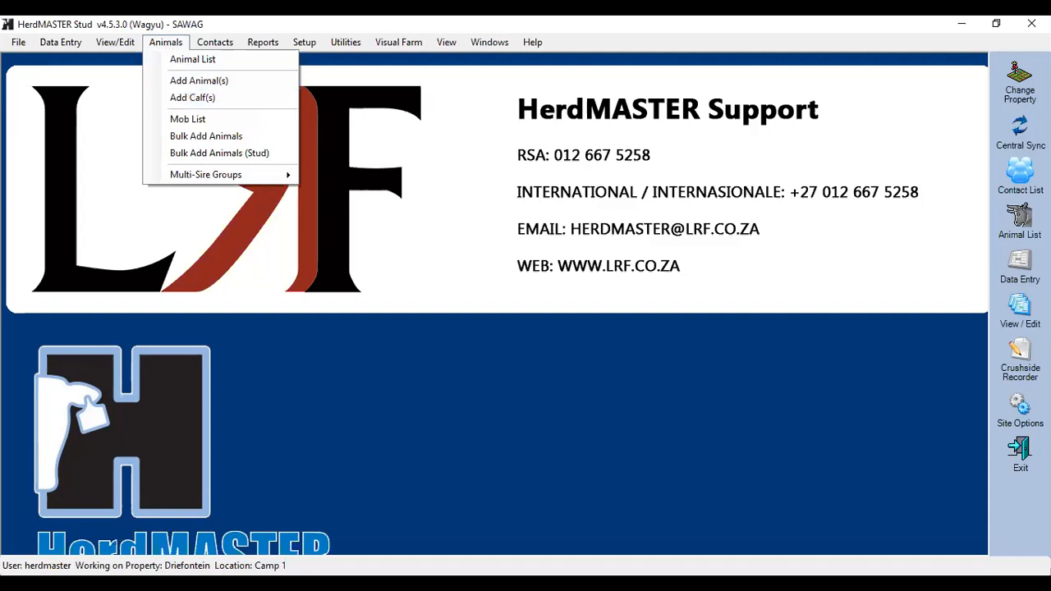
left_click(189, 65)
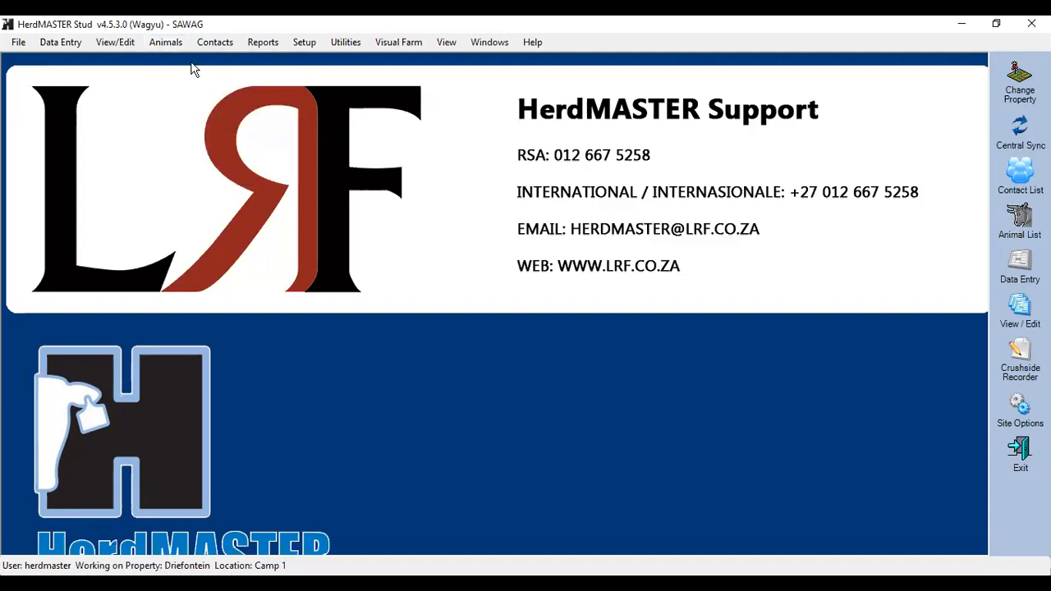
left_click(167, 42)
left_click(183, 63)
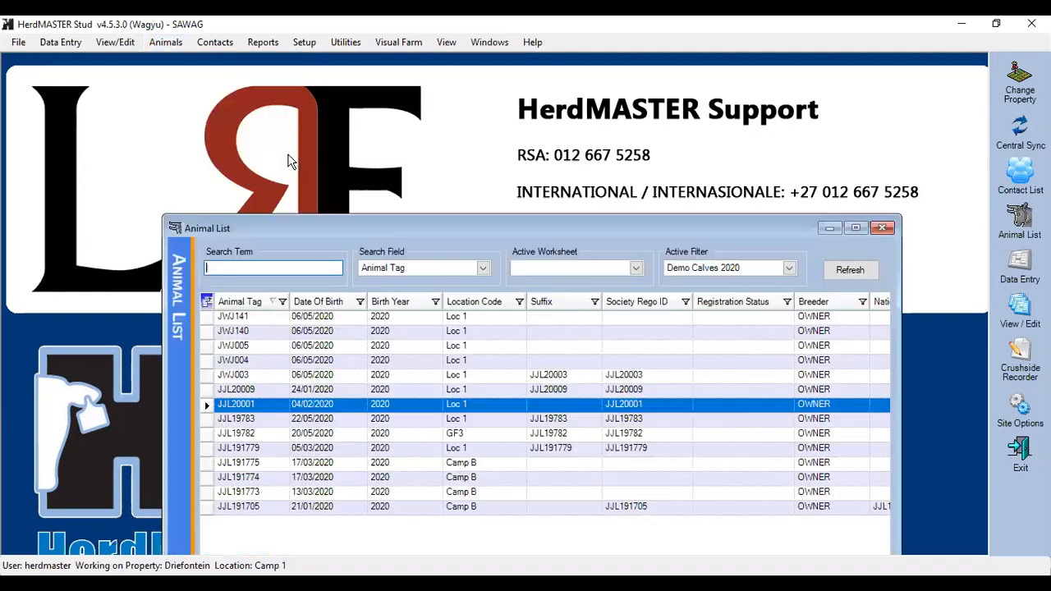
left_click(858, 228)
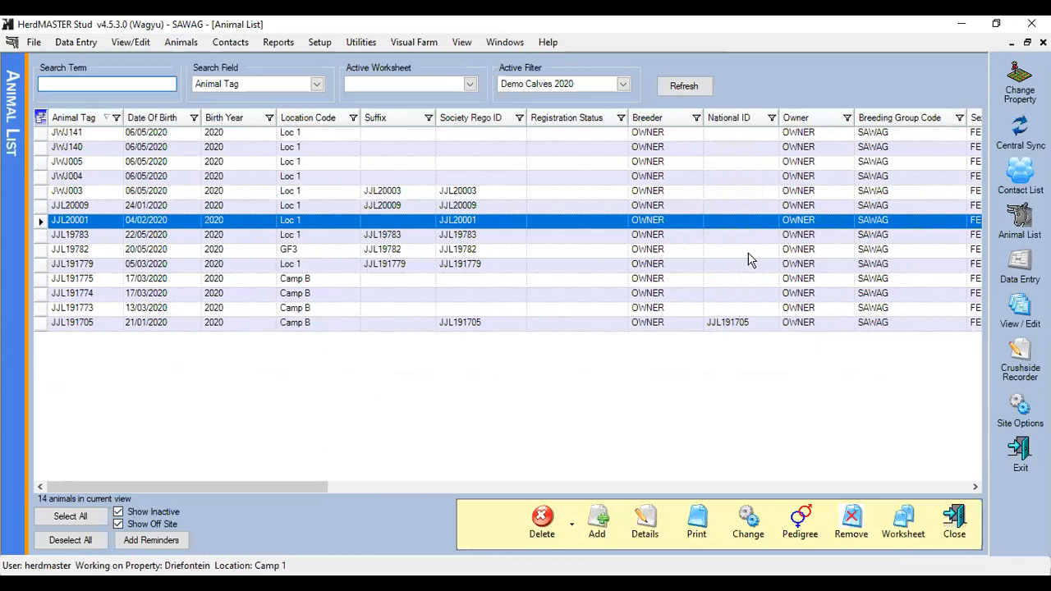
Clear the active filter in the Animal List and open the form for adding an animal.
left_click(563, 84)
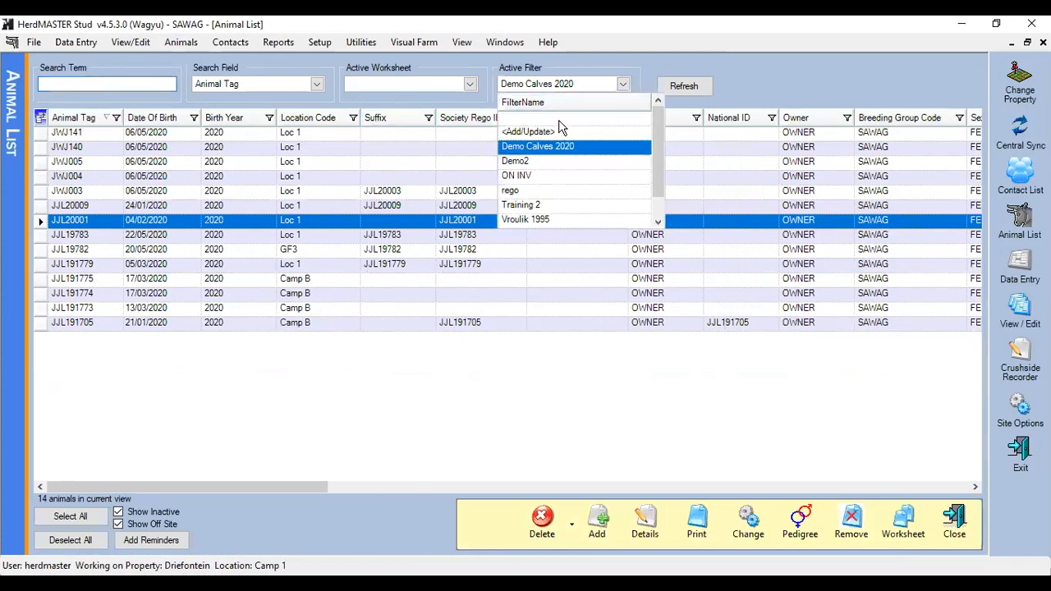
left_click(561, 120)
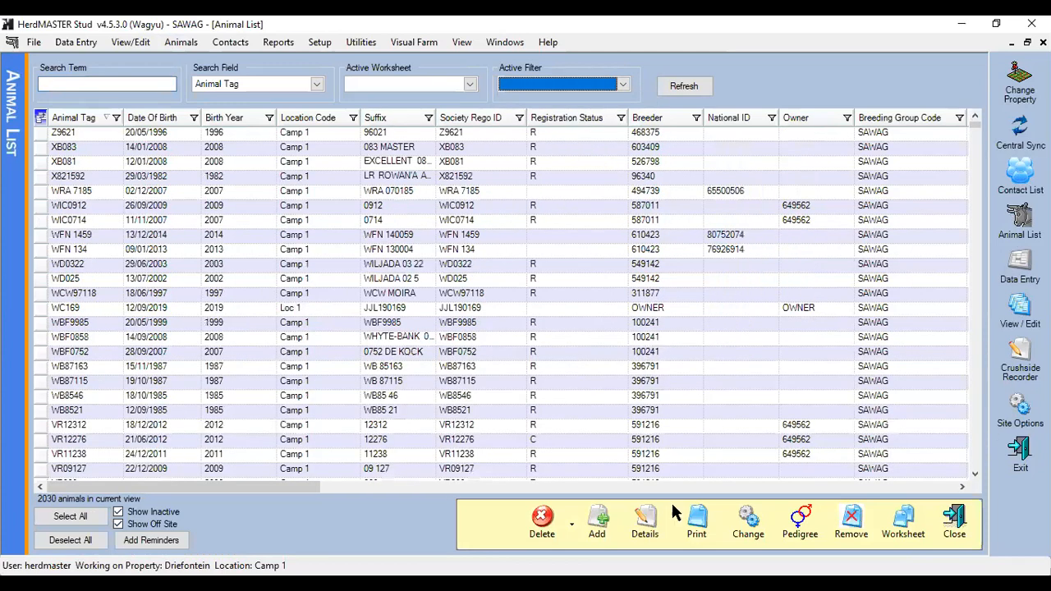
left_click(603, 535)
left_click(609, 522)
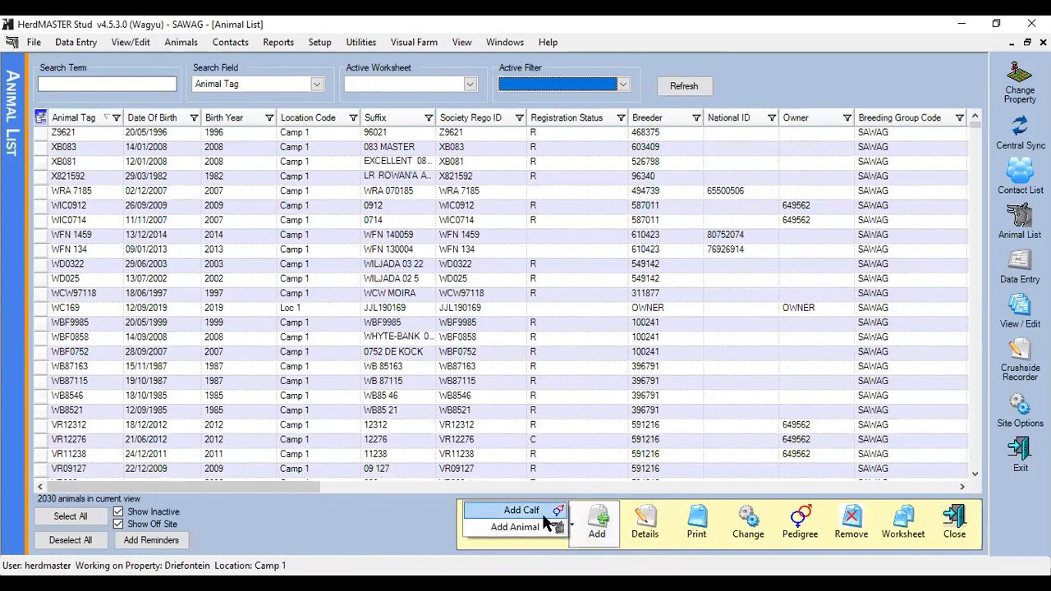
left_click(517, 527)
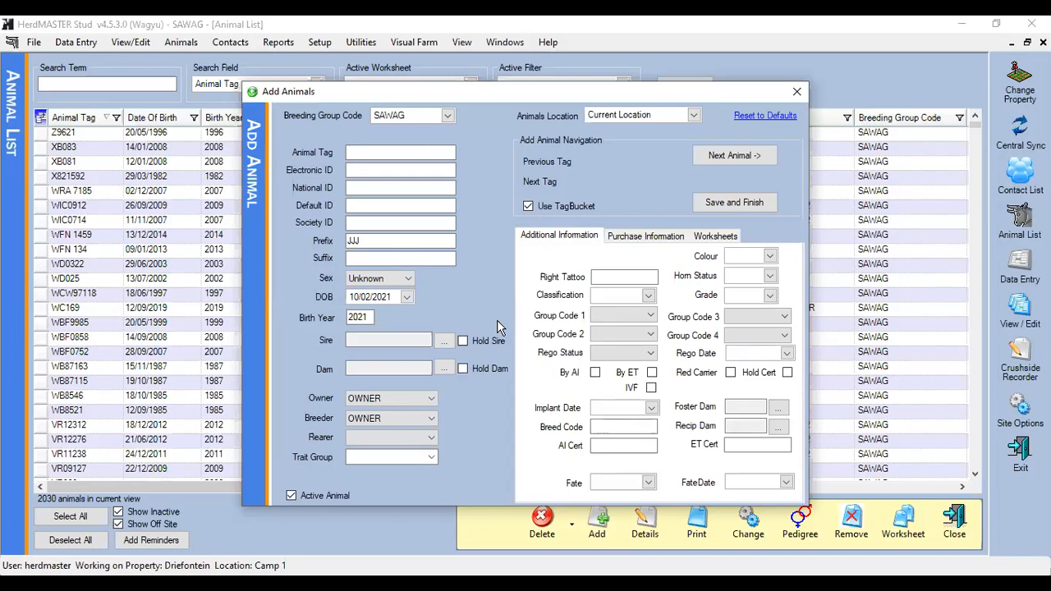
Enter JJL21001 as the new animal's Animal Tag.
left_click(414, 151)
type("JJL")
type("2100")
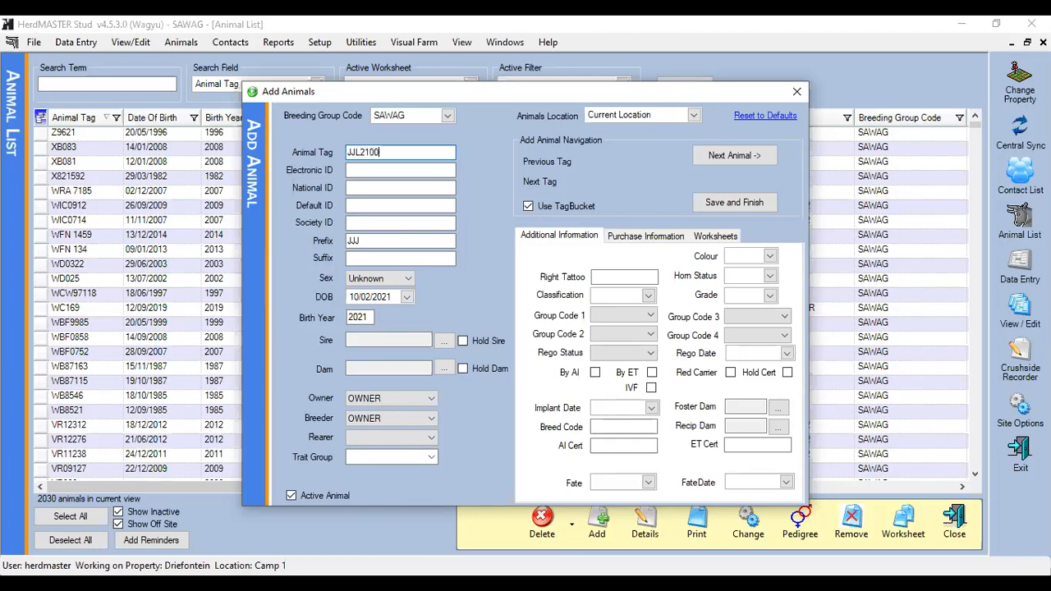
type("1")
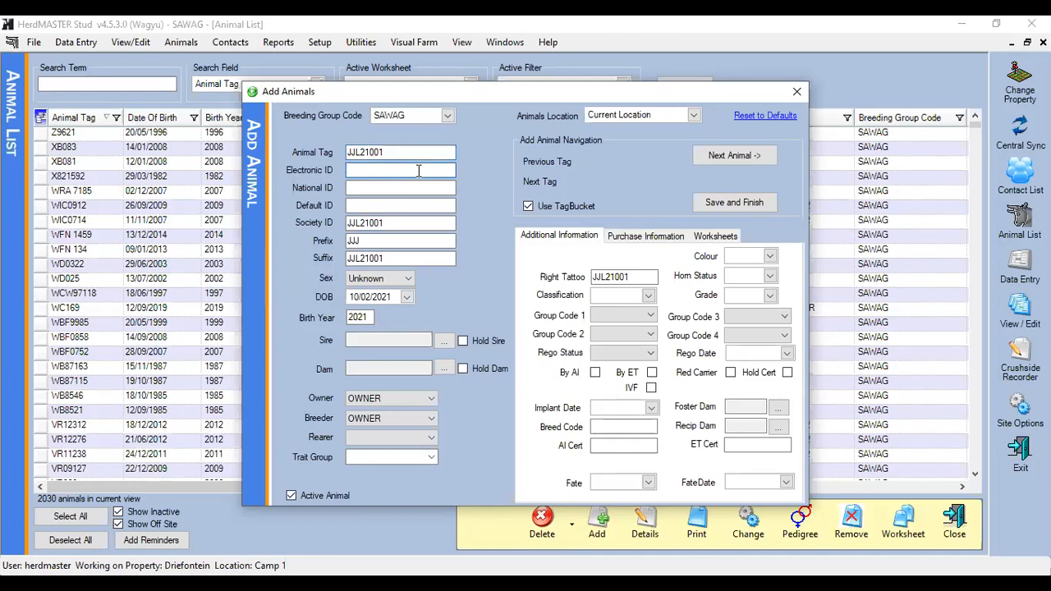
Examine the Society ID, Prefix, Right Tattoo and Default ID fields against the Animal Tag.
left_click(400, 220)
left_click(371, 240)
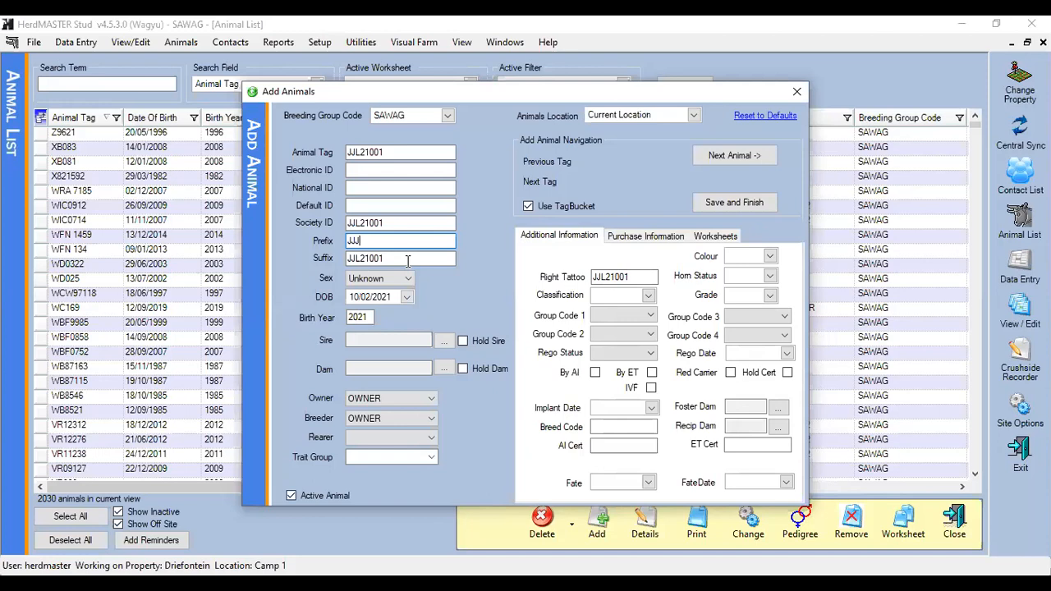
left_click(395, 222)
left_click(634, 277)
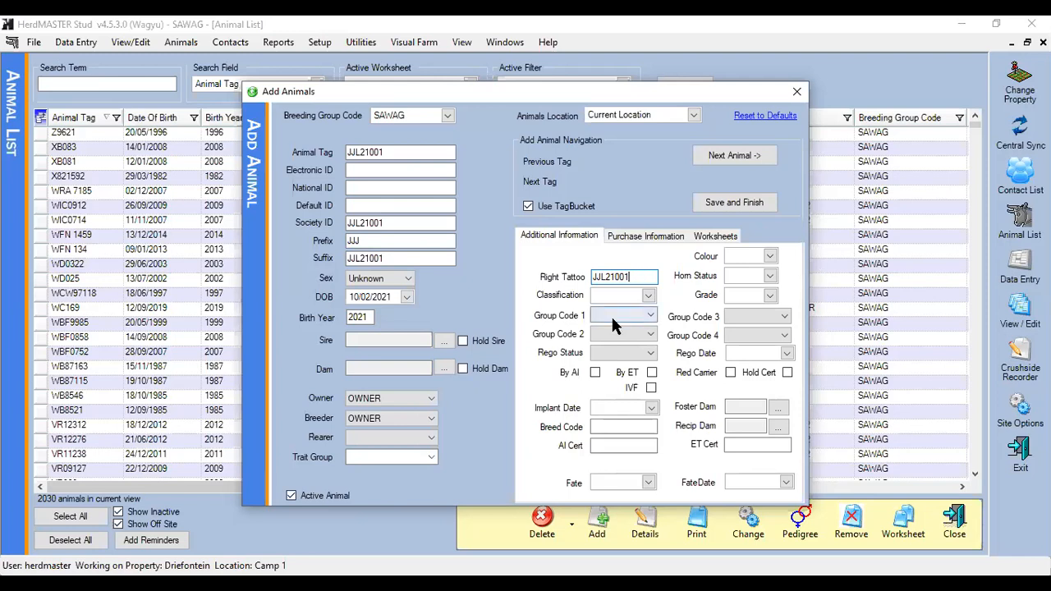
left_click(412, 205)
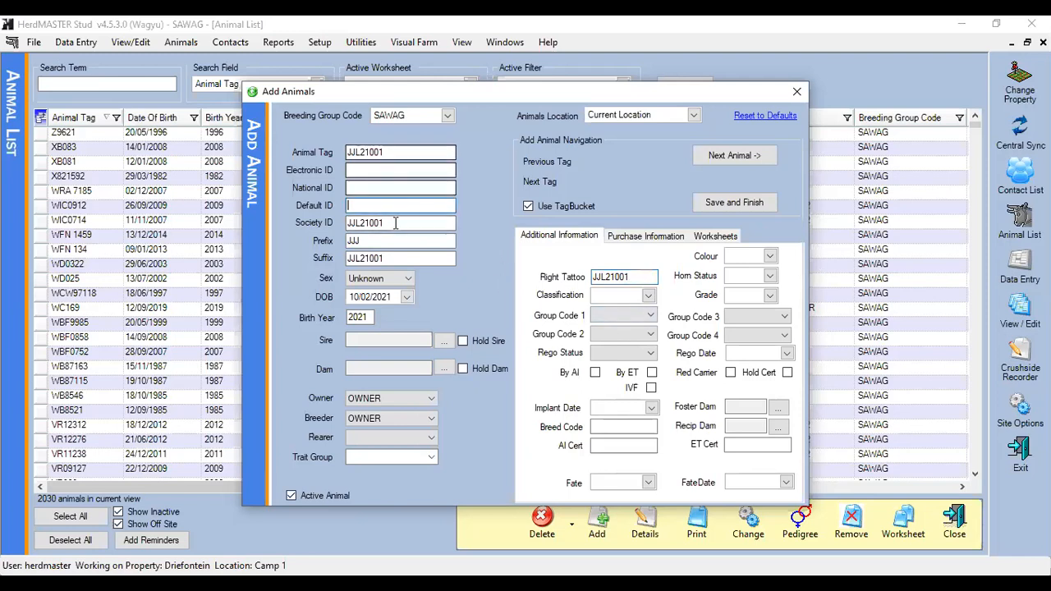
left_click(393, 222)
left_click(427, 151)
double_click(365, 152)
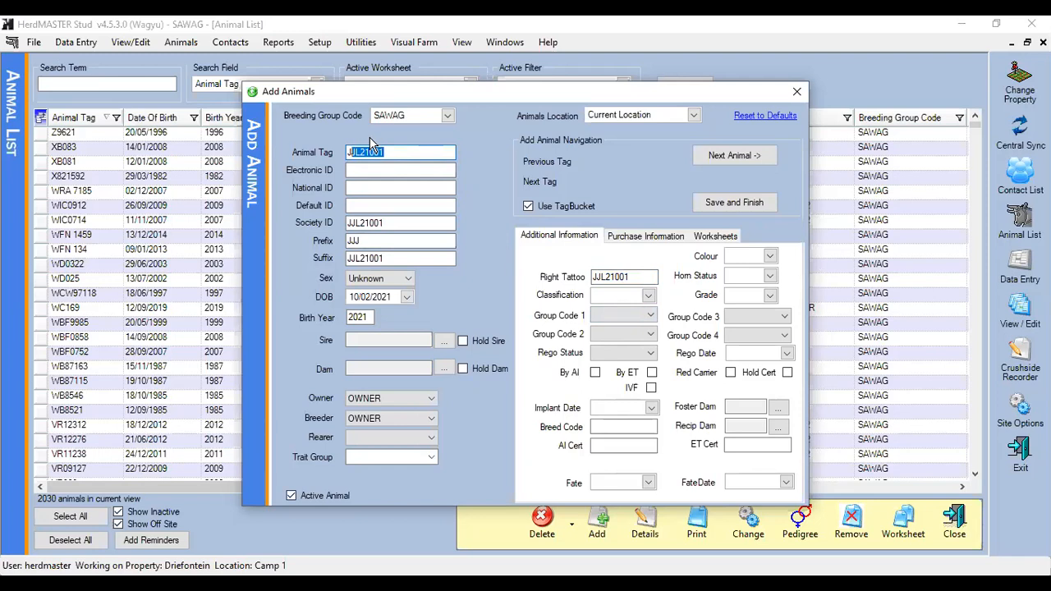
Shorten the Society ID to JJL211 and restore it to JJL21001 to match the Animal Tag.
left_click(383, 224)
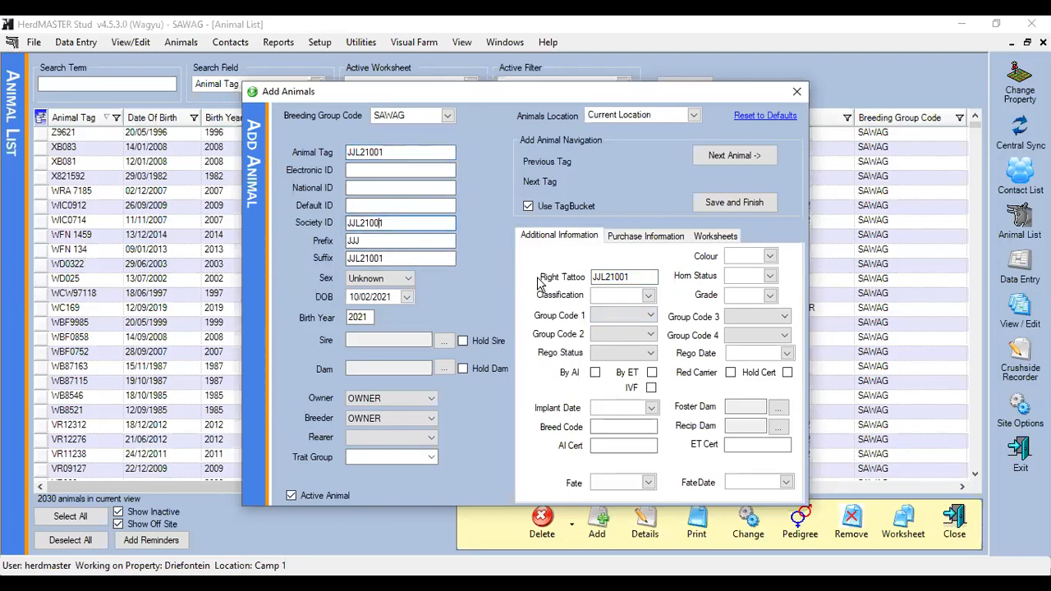
key("BackSpace")
key("BackSpace")
left_click_drag(382, 152, 322, 153)
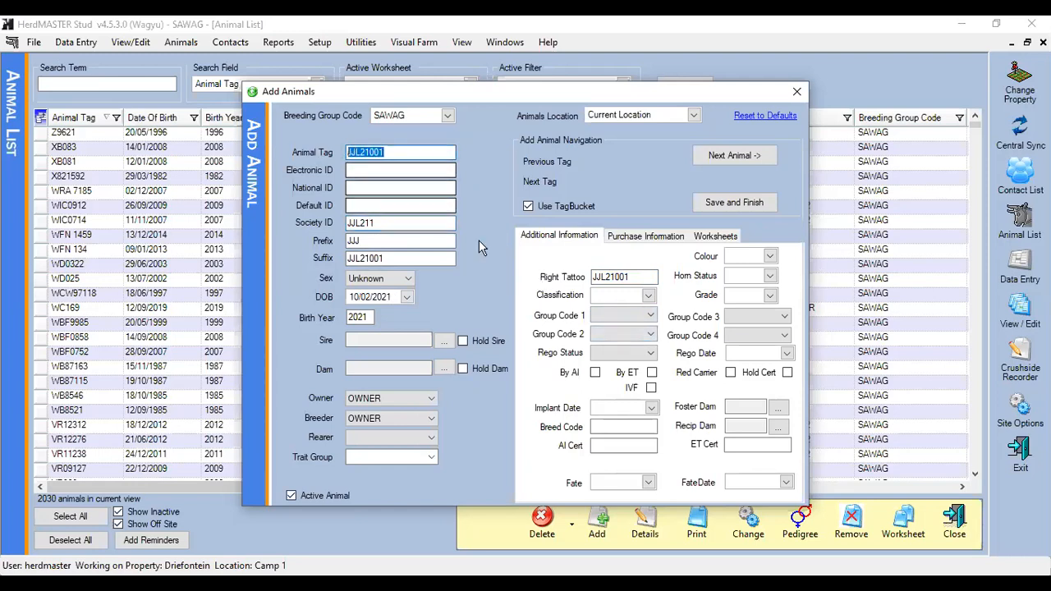
left_click(370, 222)
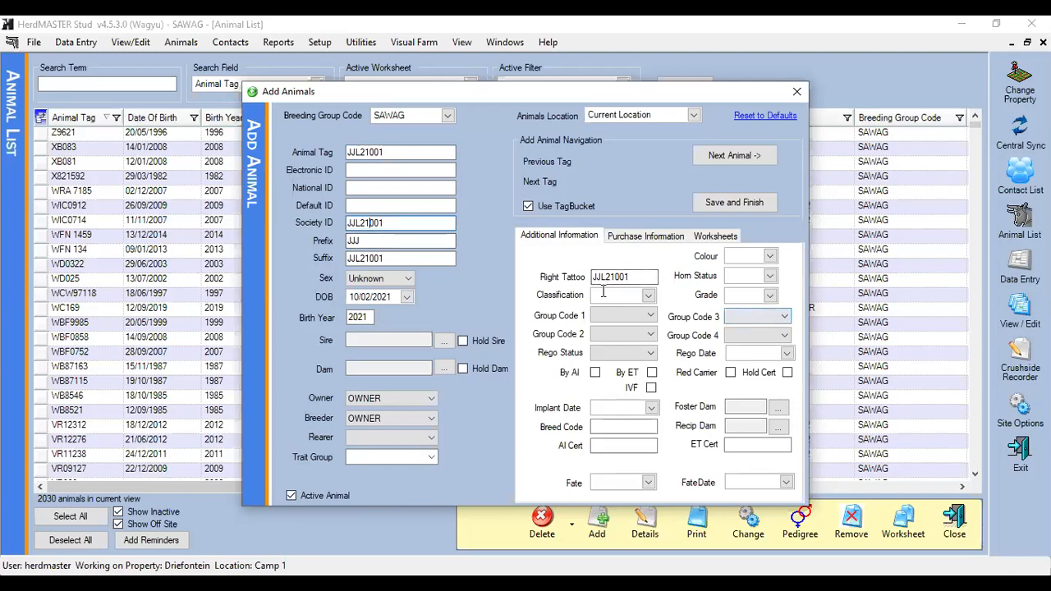
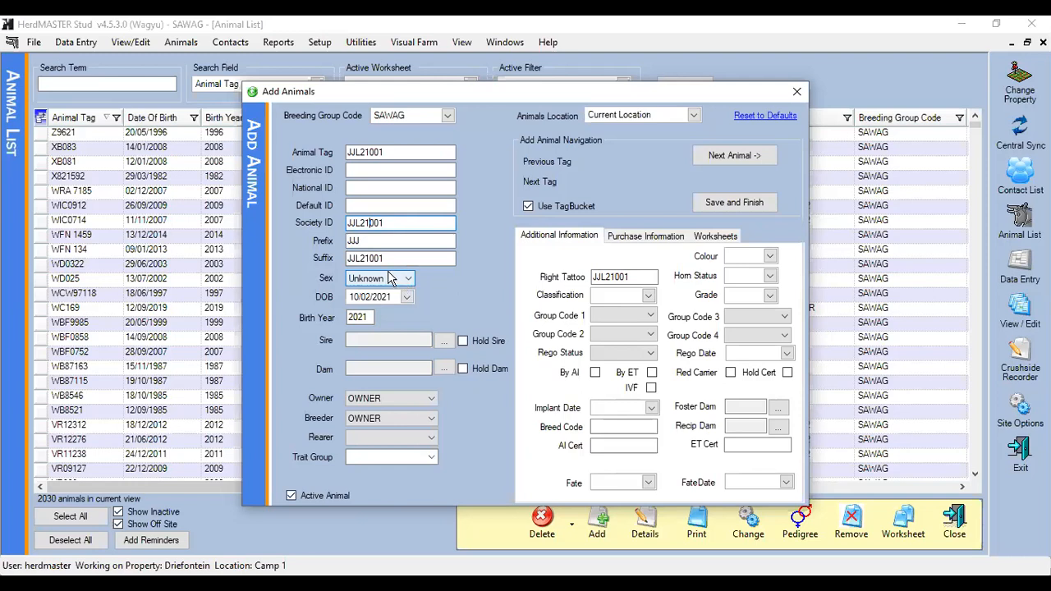
Set the new animal's sex to FEMALE.
left_click(406, 282)
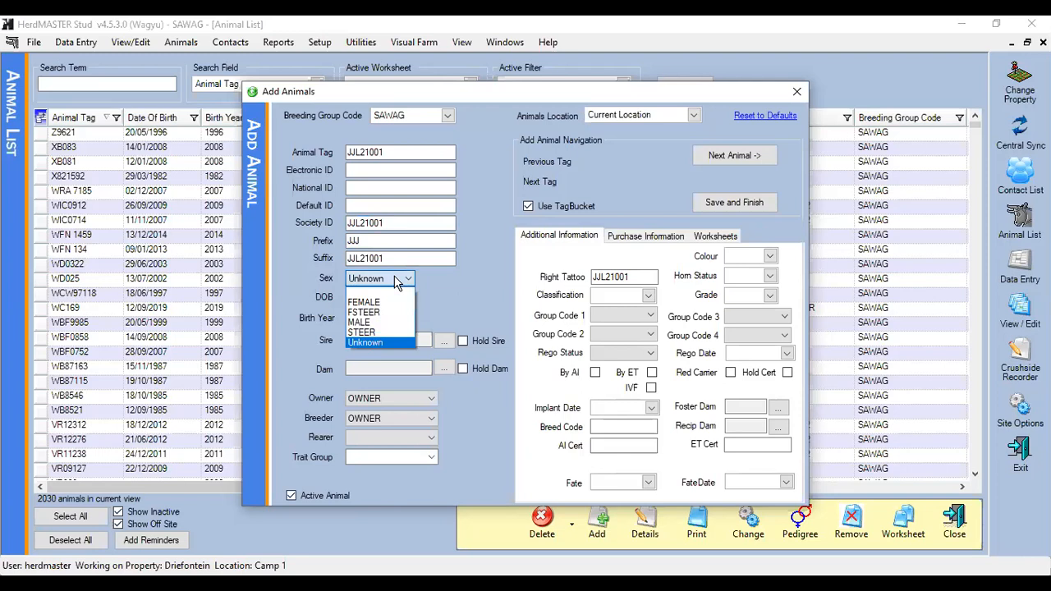
left_click(365, 304)
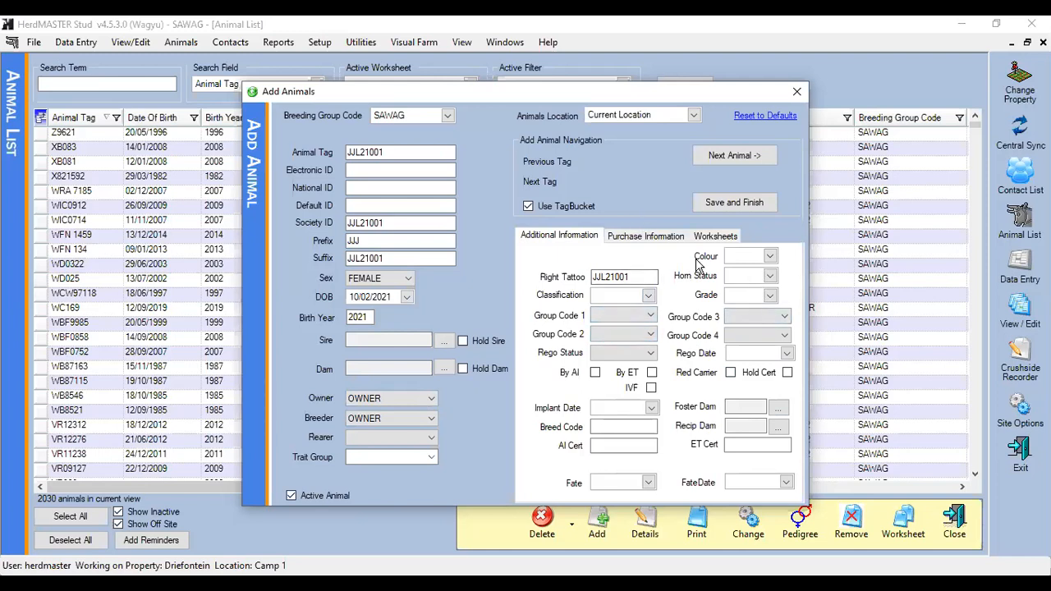
Mark the animal as purchased to view the purchase fields, and unmark it again.
left_click(648, 235)
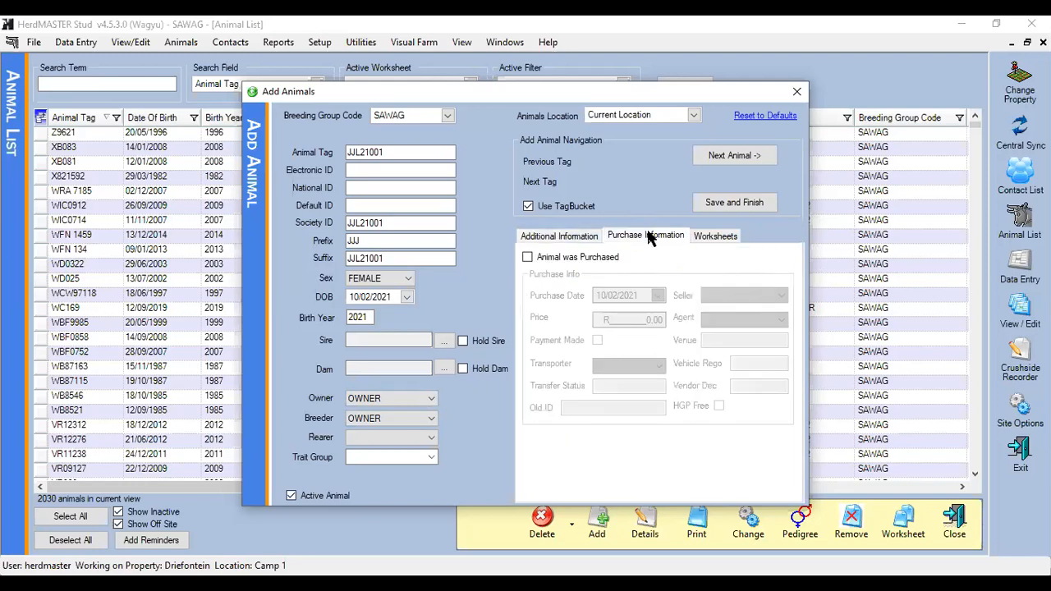
left_click(527, 257)
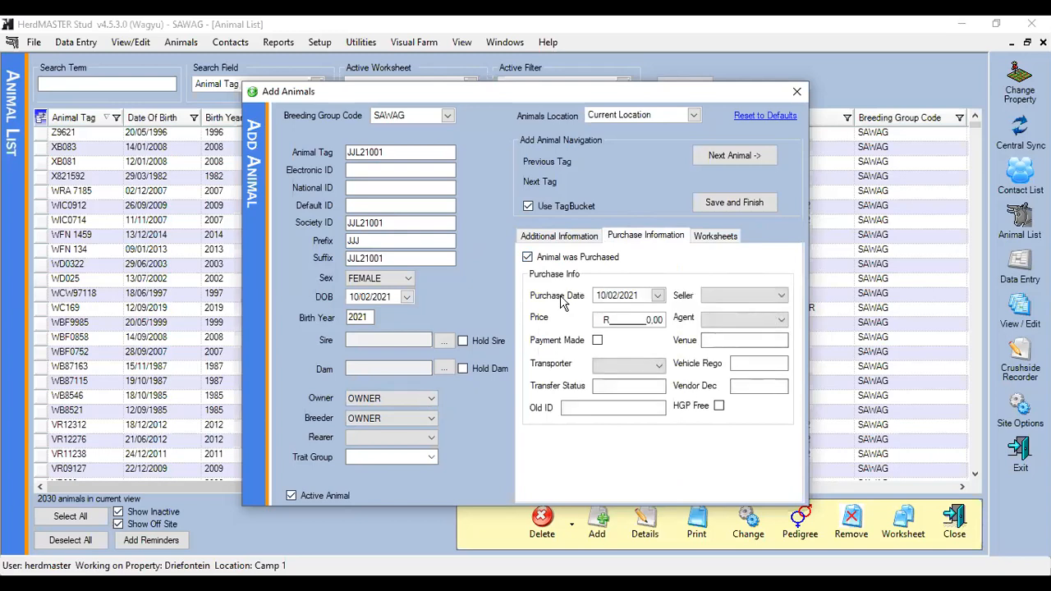
left_click(527, 257)
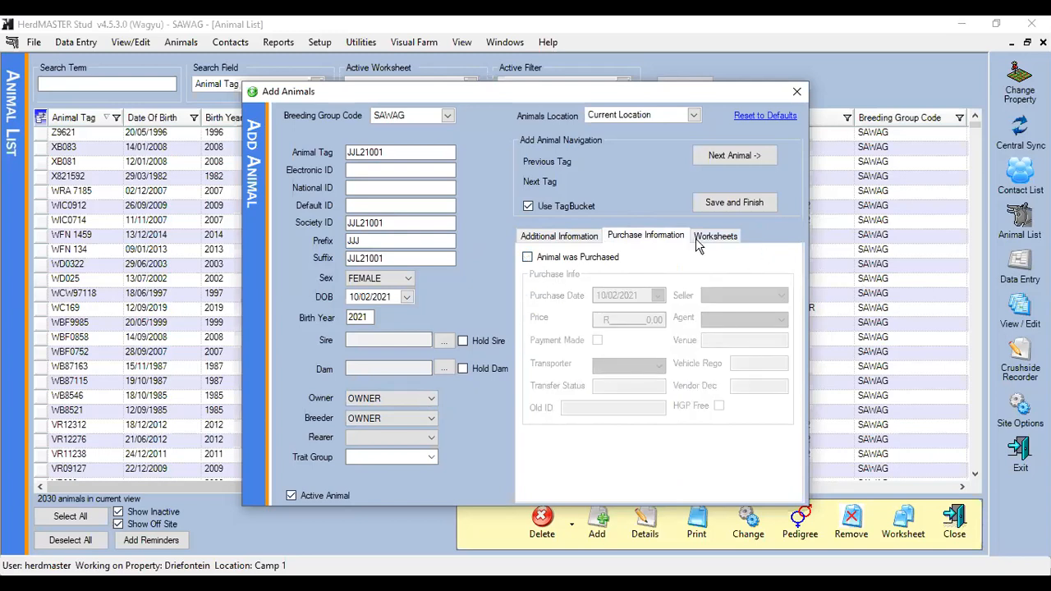
Create a new worksheet named Calves 2021 and assign it to the new animal.
left_click(697, 239)
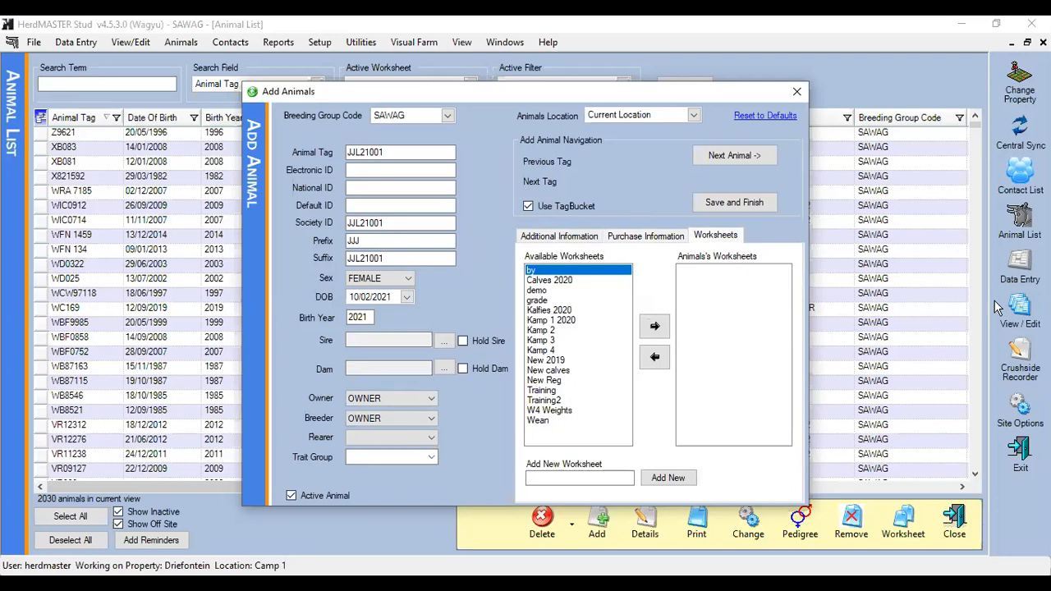
left_click(666, 483)
type("cAL")
key("BackSpace")
key("BackSpace")
key("BackSpace")
type("Calves 2021")
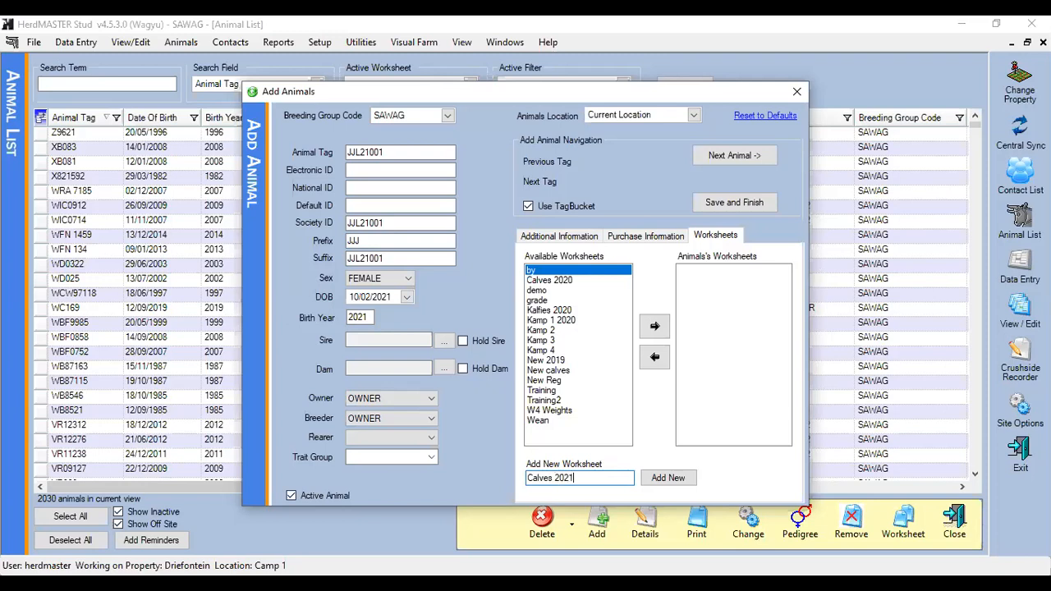
left_click(659, 480)
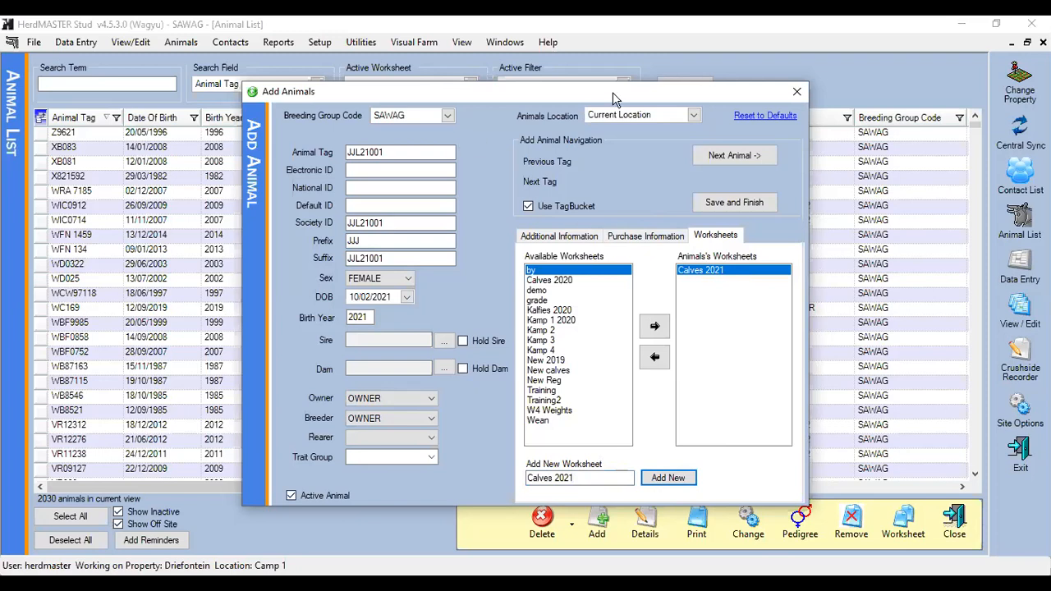
Keep the animal's location at Current Location and save the animal to finish adding.
left_click(694, 119)
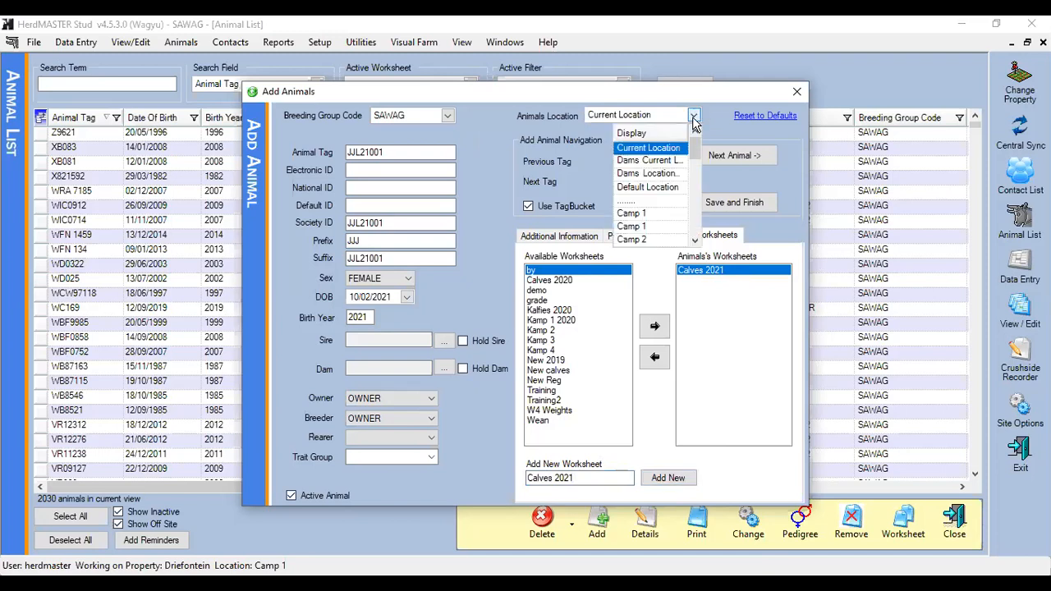
left_click(694, 119)
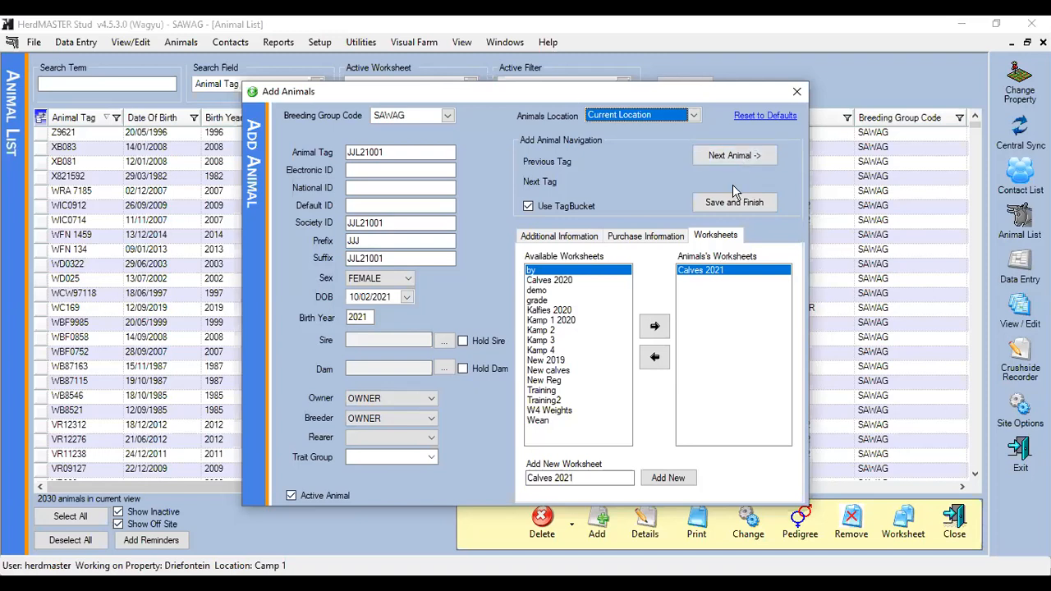
left_click(735, 210)
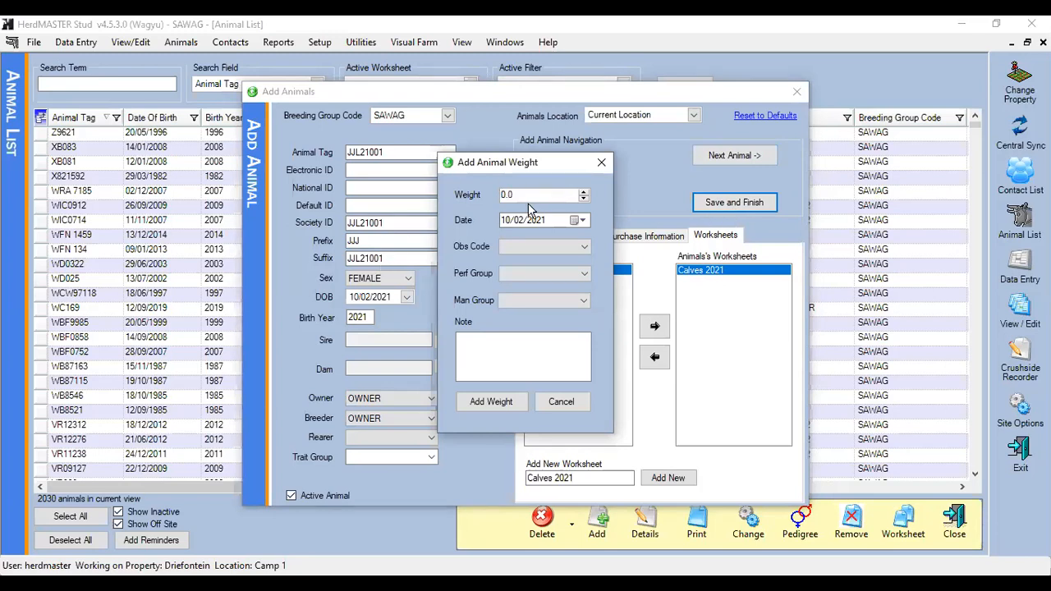
Set the weight record's observation code to B and its performance group to 1.
left_click(582, 246)
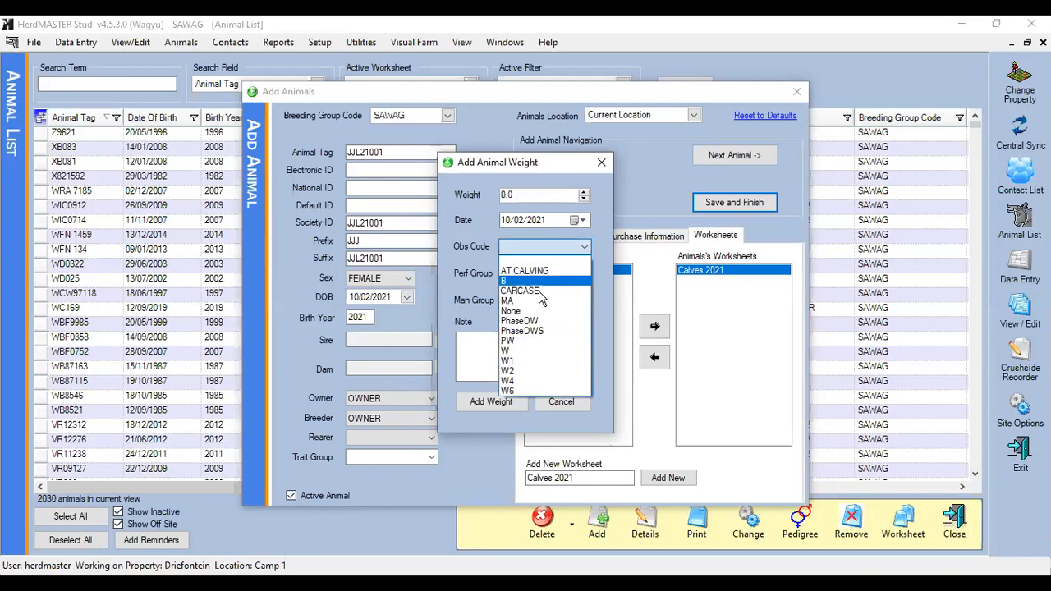
left_click(515, 281)
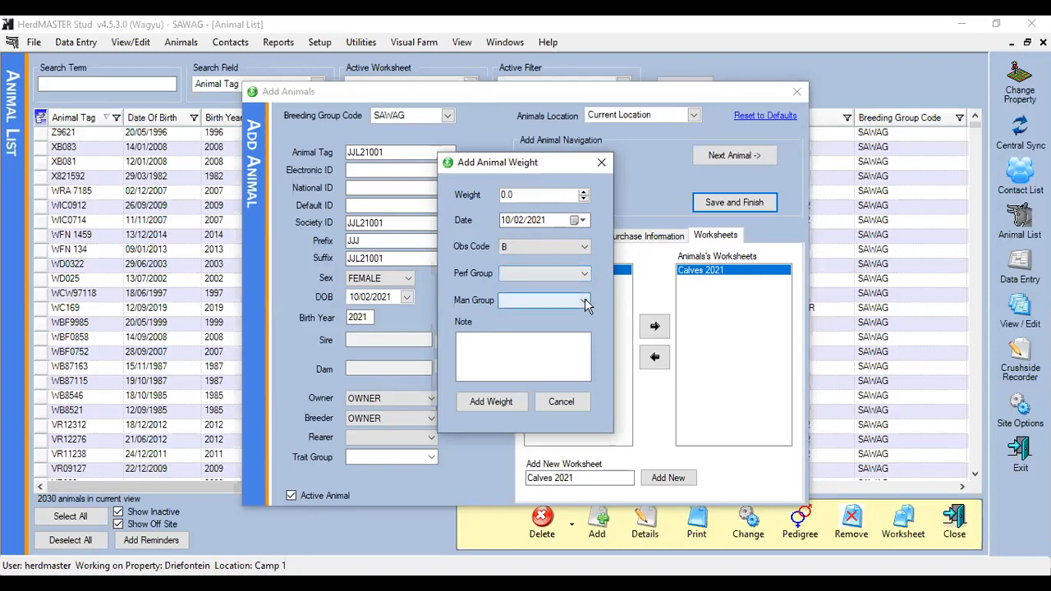
left_click(585, 301)
left_click(586, 306)
left_click(586, 278)
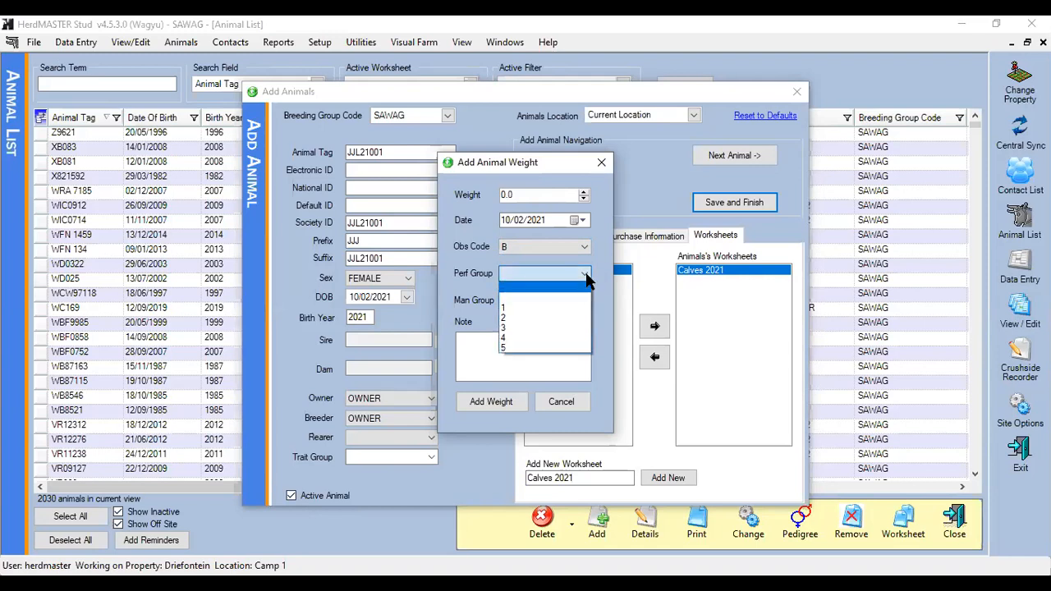
left_click(533, 311)
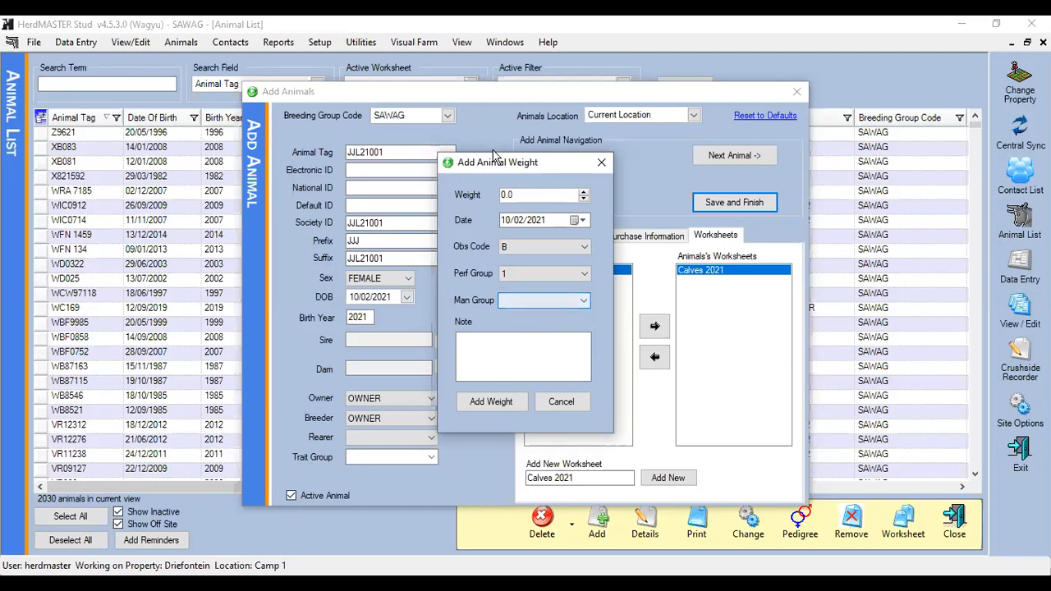
Try to add the animal's weight as 80.0 and check the entry for a validation issue.
left_click(506, 195)
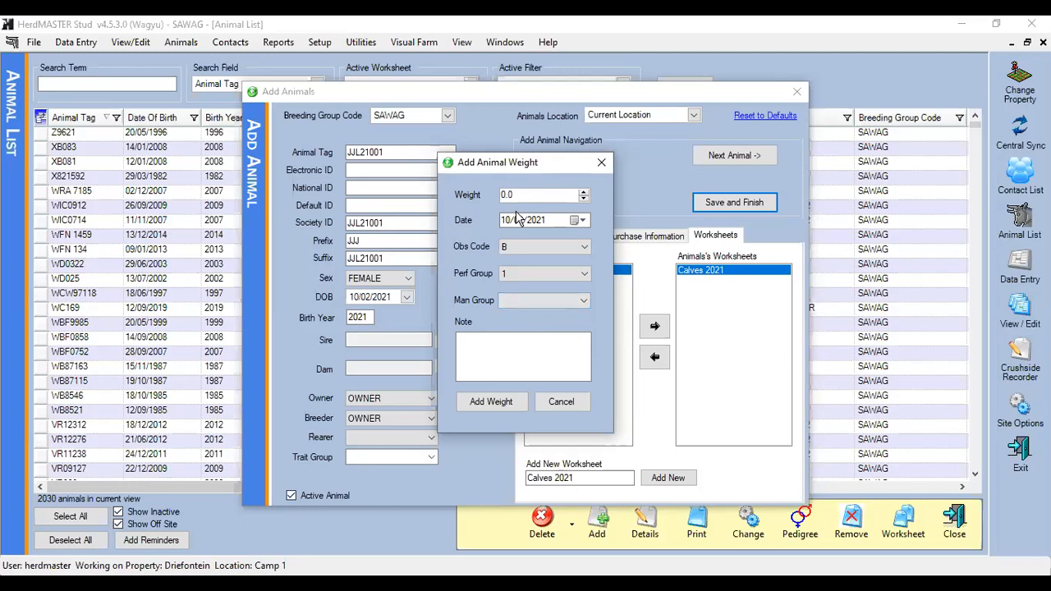
type("80")
left_click(489, 402)
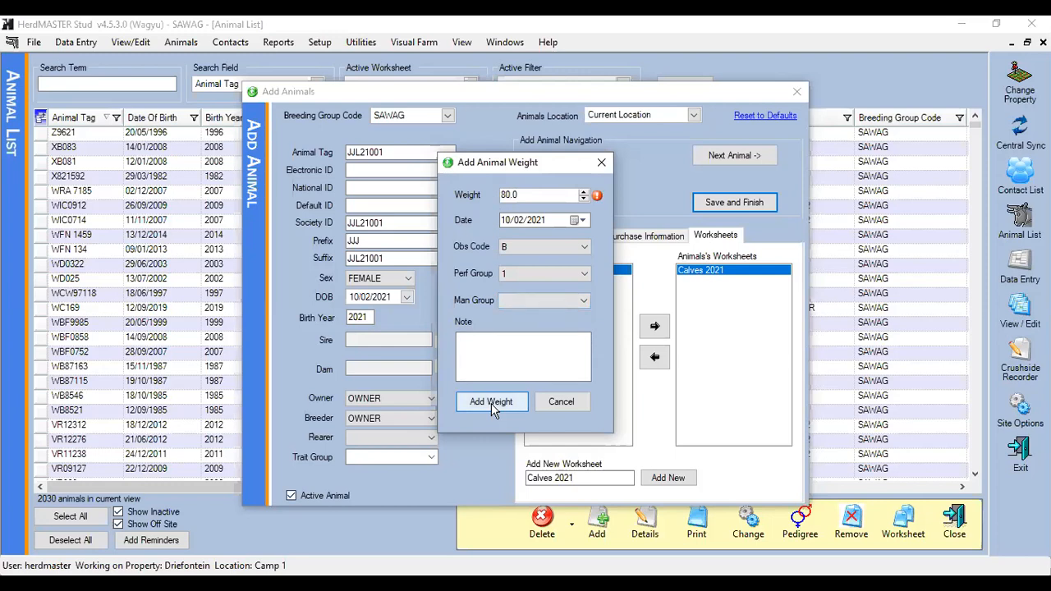
type(".")
mouse_move(599, 199)
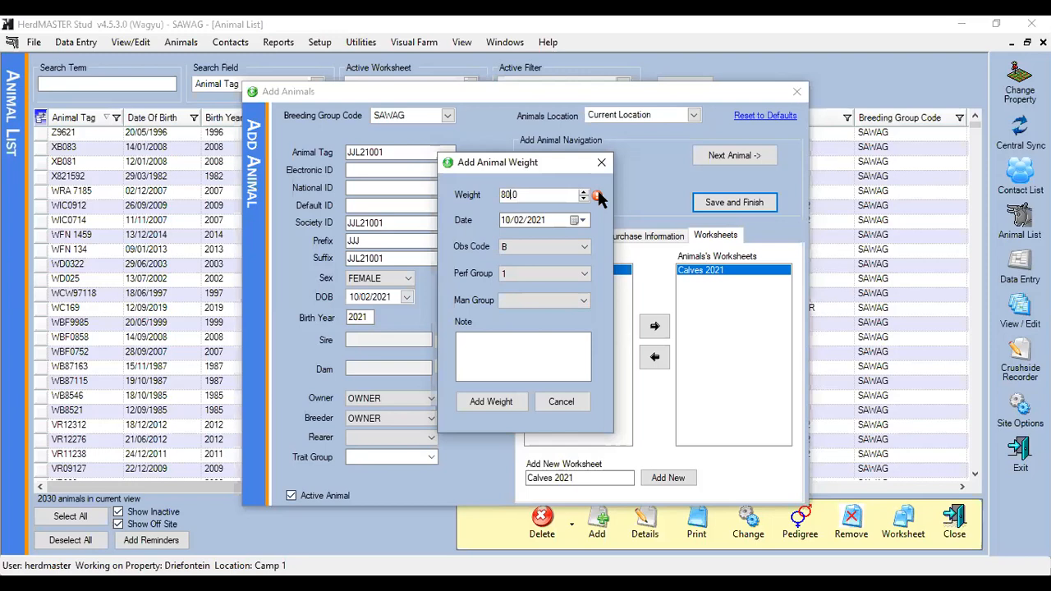
Change the animal's weight to 70 and add the weight record.
key("BackSpace")
key("BackSpace")
type("70")
left_click(491, 402)
Search the Animal List for tags containing jjl and open the details of animal JJL21001.
left_click(102, 86)
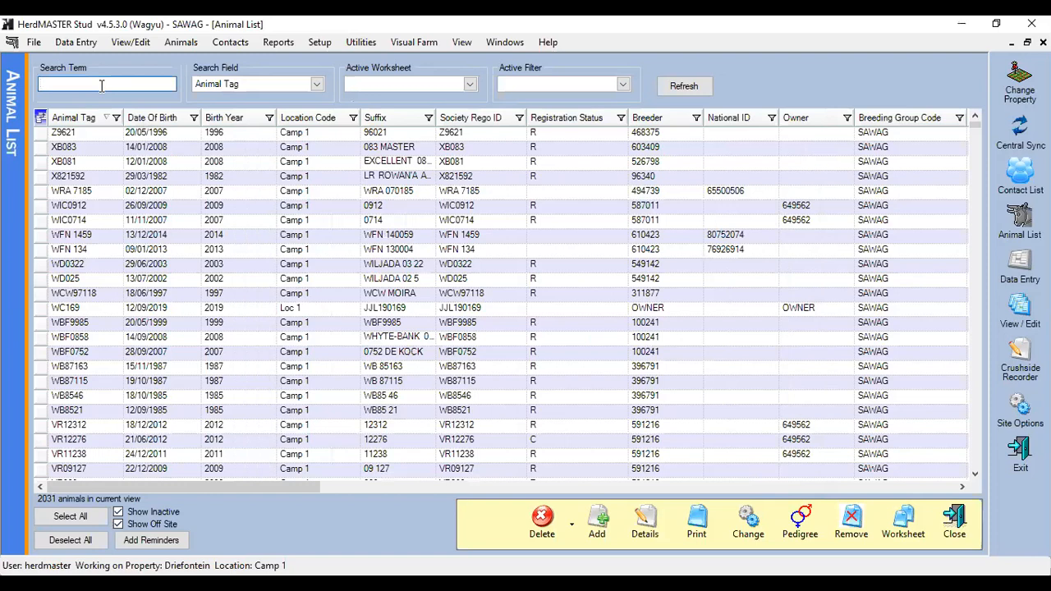
type("jjl")
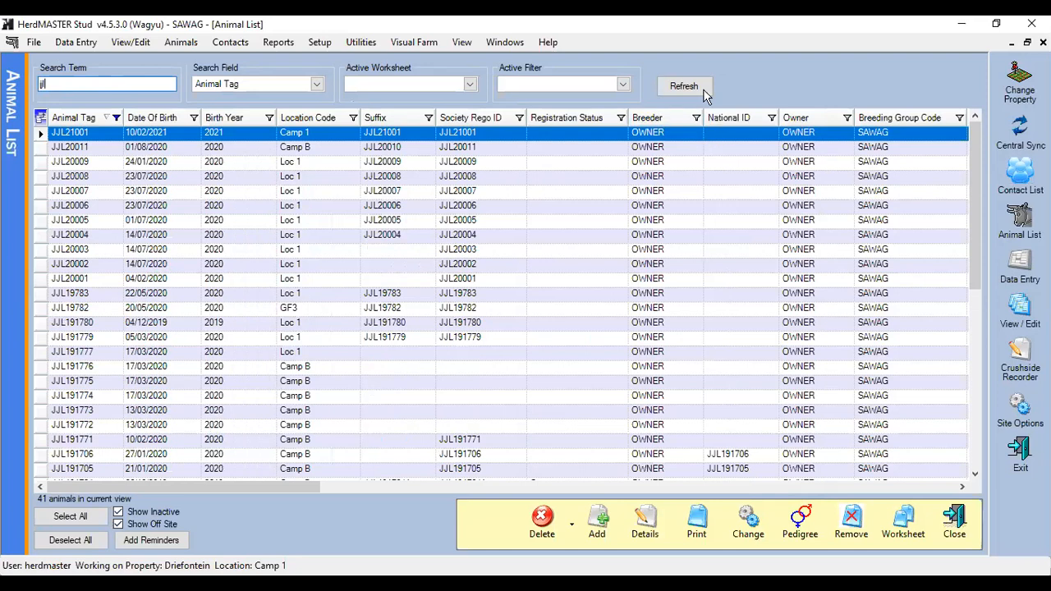
double_click(80, 136)
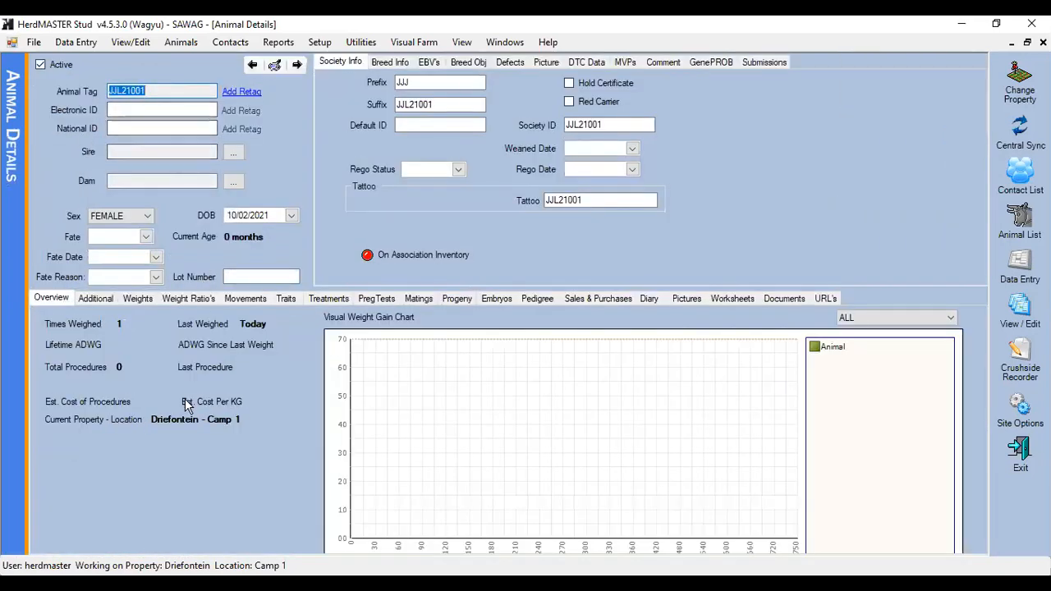
Review the weight records of animal JJL21001 and open the herd's overall weights view.
left_click(140, 300)
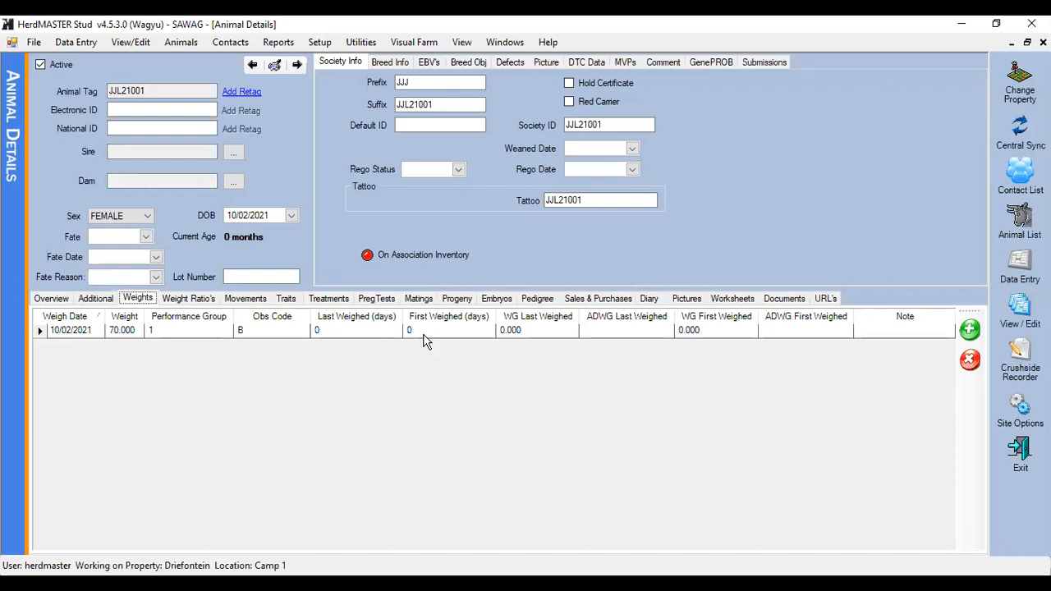
left_click(116, 44)
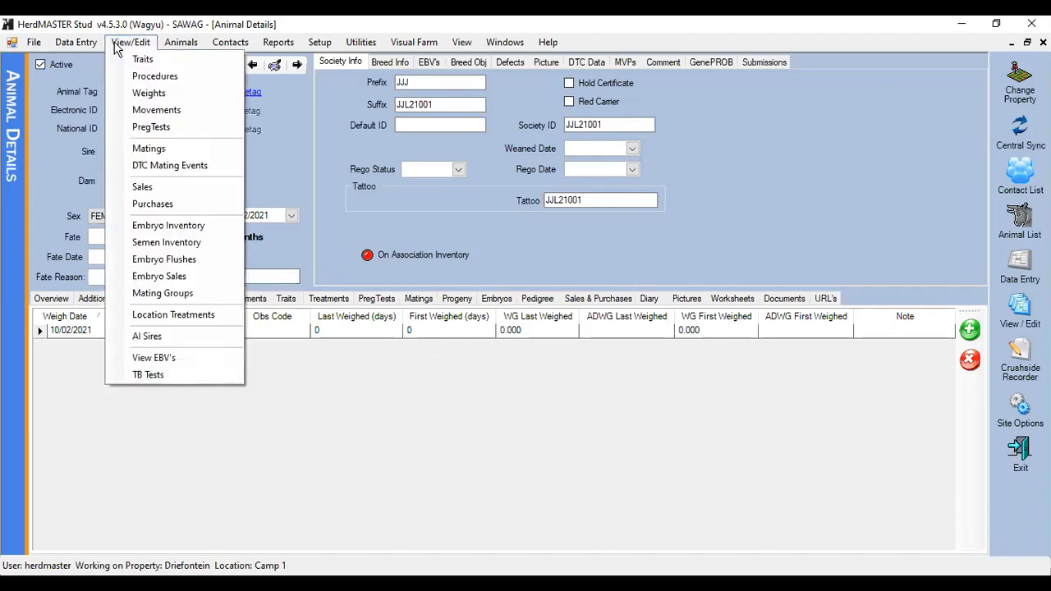
left_click(164, 99)
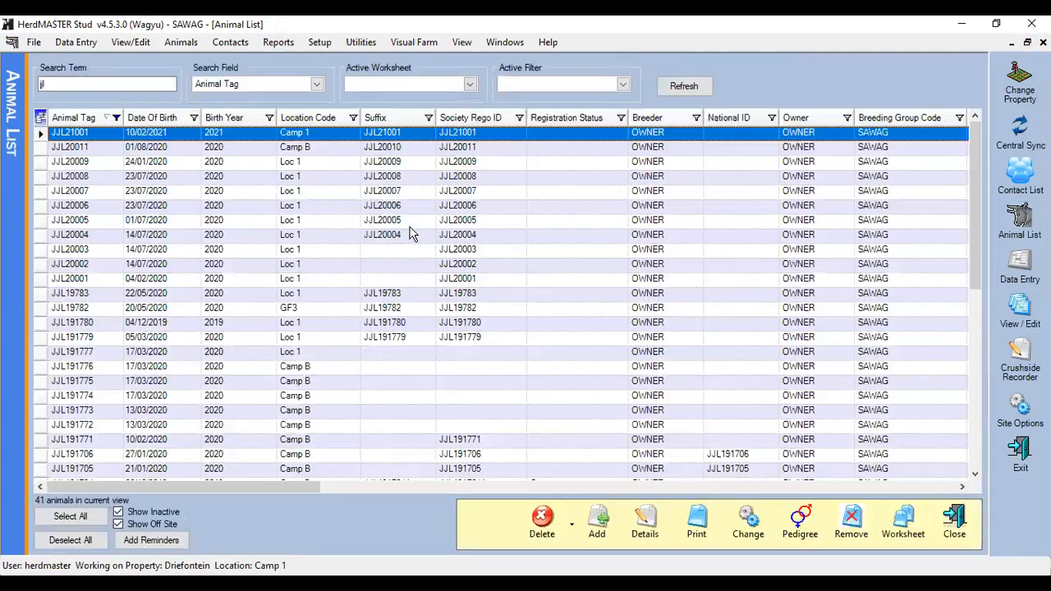
Clear the tag search in the Animal List and open the form for adding a calf.
key("BackSpace")
key("BackSpace")
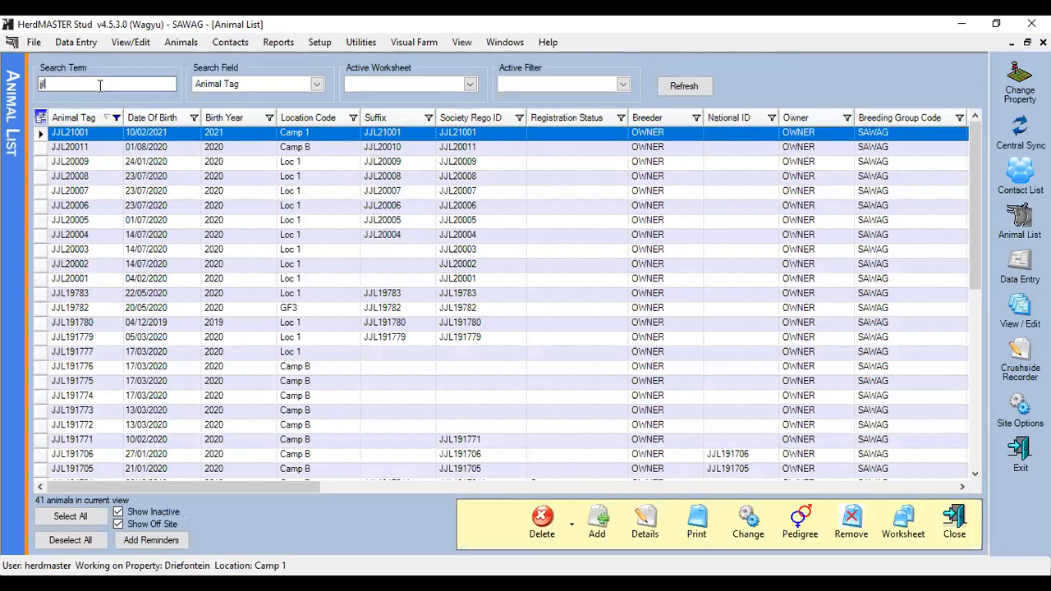
left_click(166, 46)
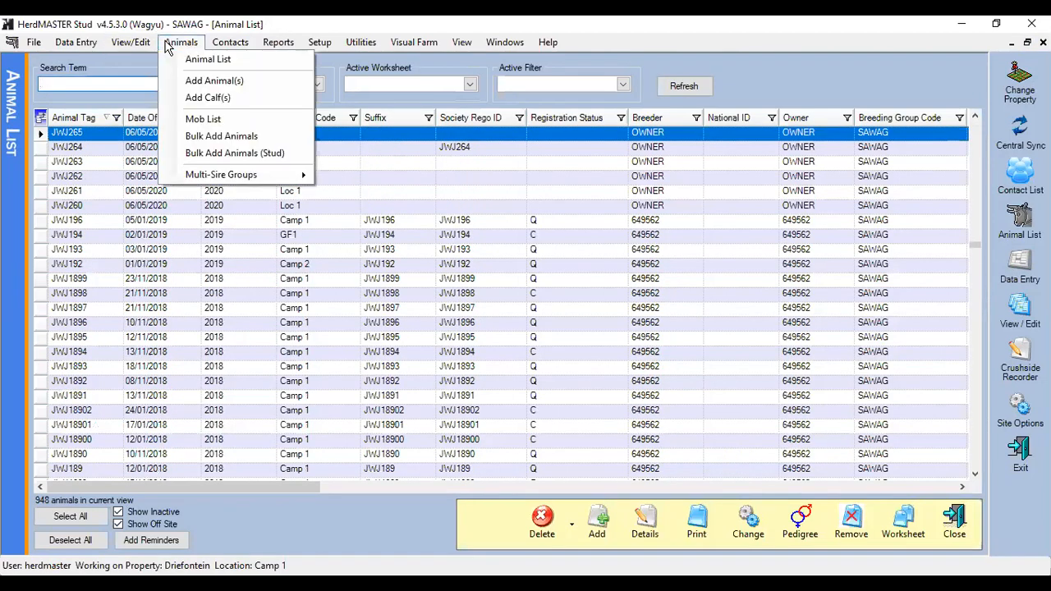
left_click(206, 97)
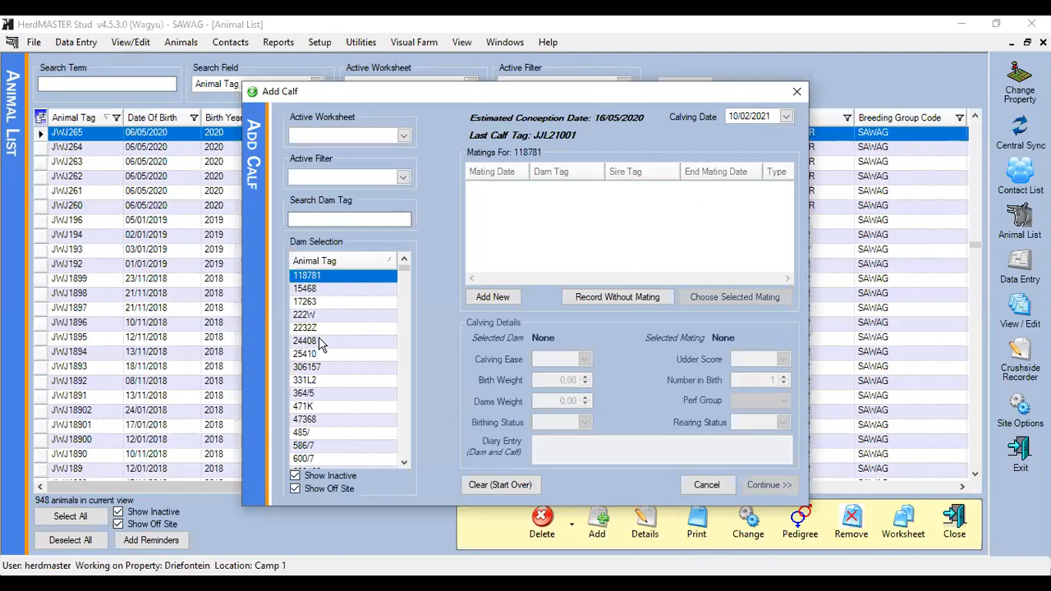
Search the dam tags for jjl and choose dam JJL11001's 23/07/2020 mating with sire JJL12005 for the calf.
scroll(320, 394, "down", 10)
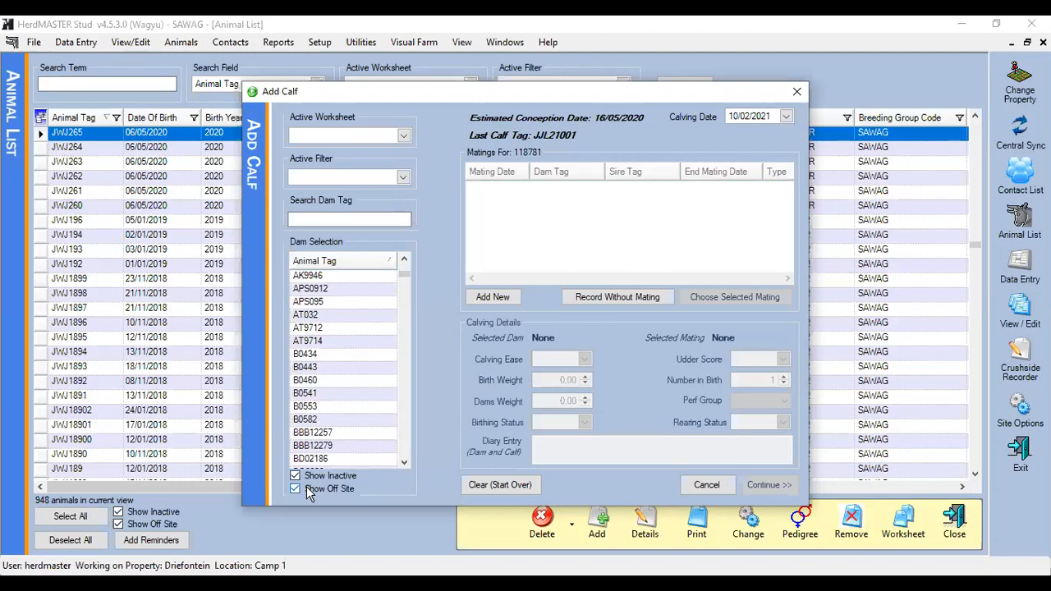
scroll(316, 443, "down", 3)
left_click(310, 450)
scroll(328, 435, "down", 3)
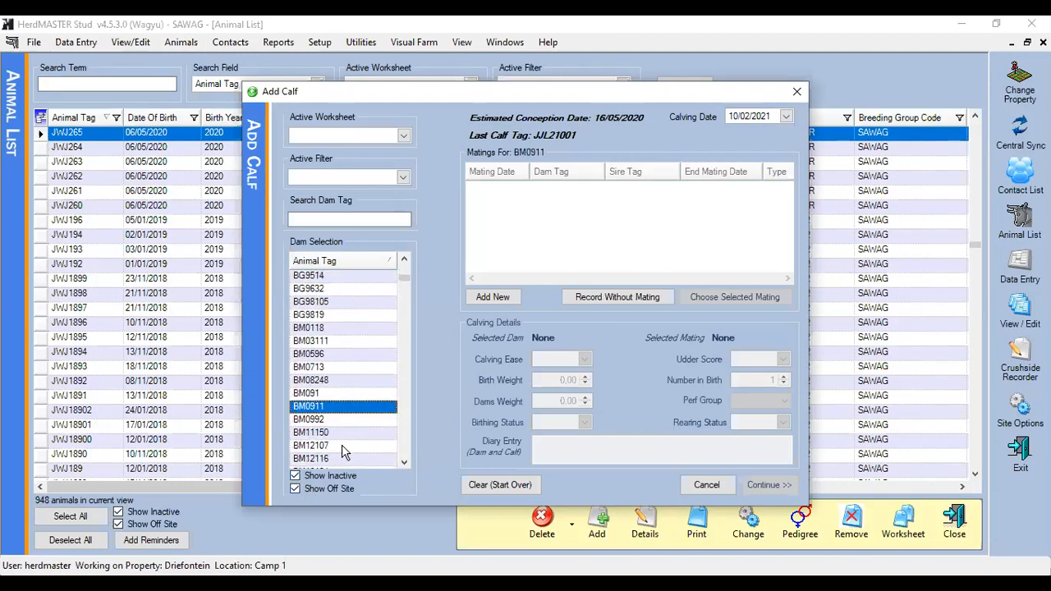
scroll(333, 427, "down", 5)
left_click(361, 219)
type("jj")
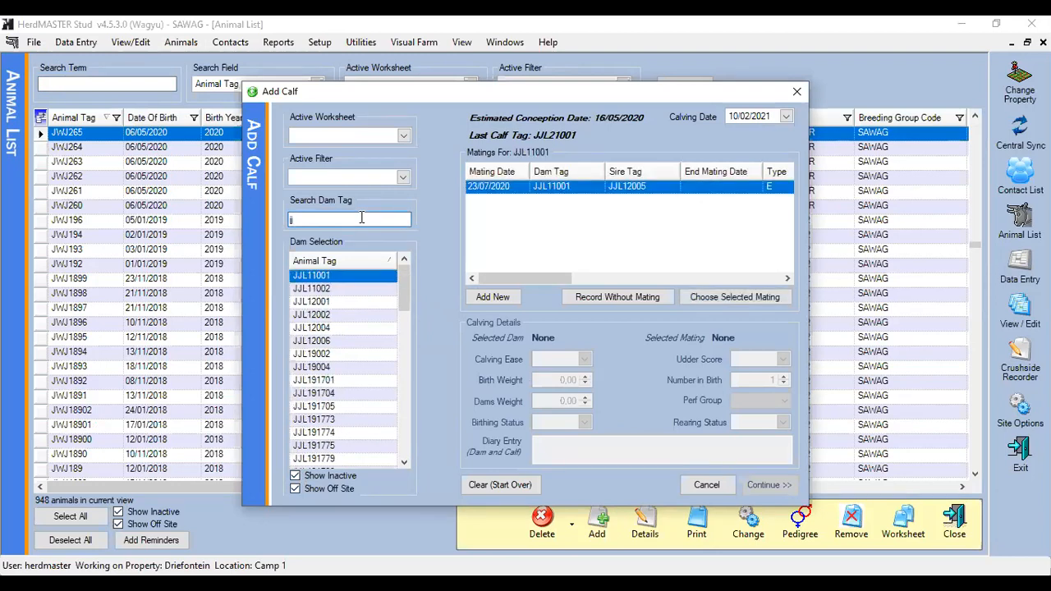
type("l")
left_click(734, 299)
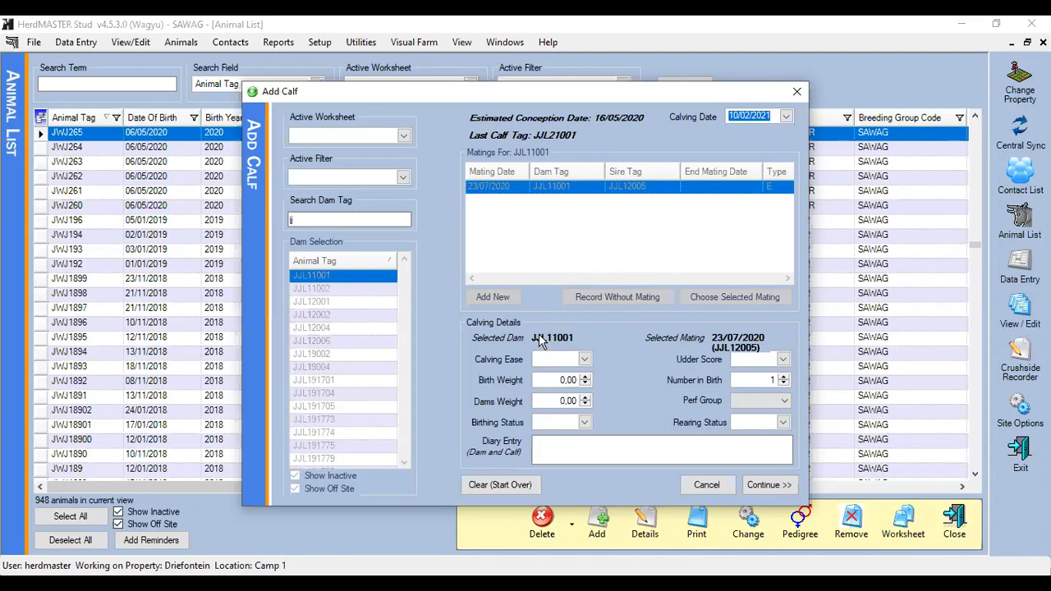
Set the calving ease to 1, the birth weight to 65 and the performance group to 1.
left_click(584, 361)
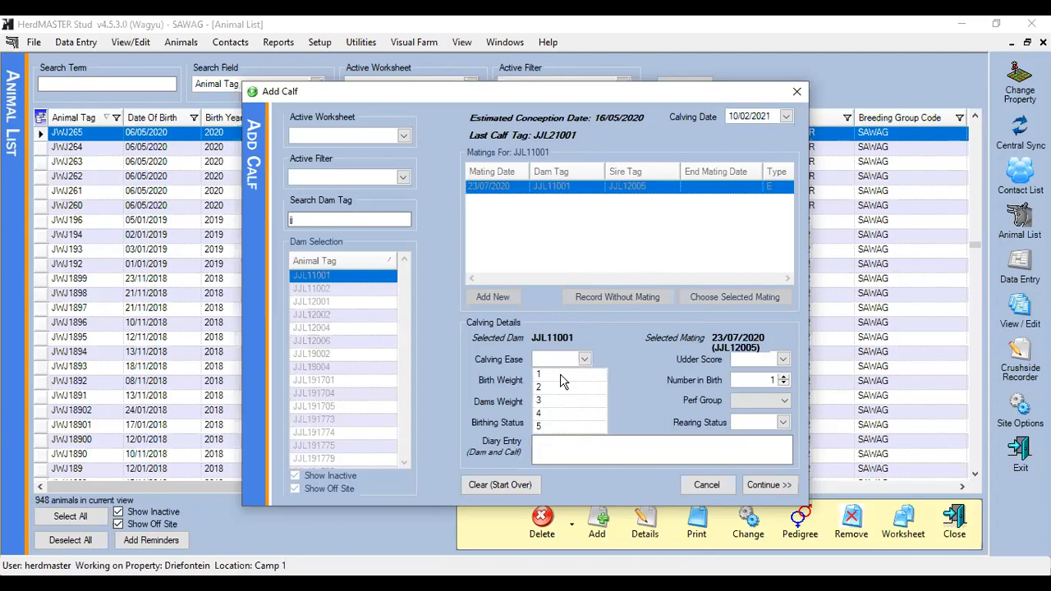
left_click(555, 374)
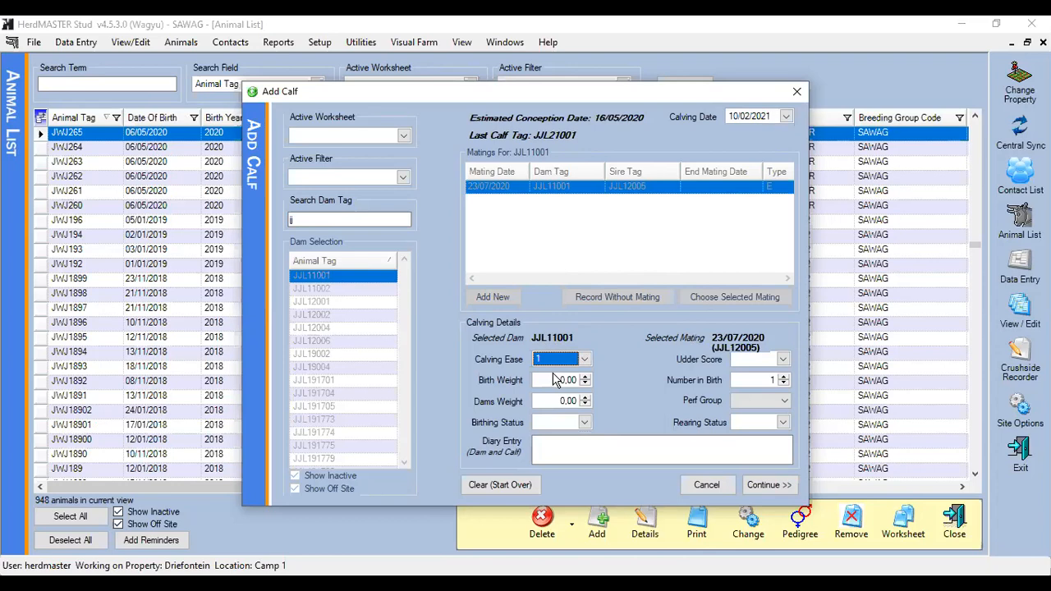
left_click(553, 379)
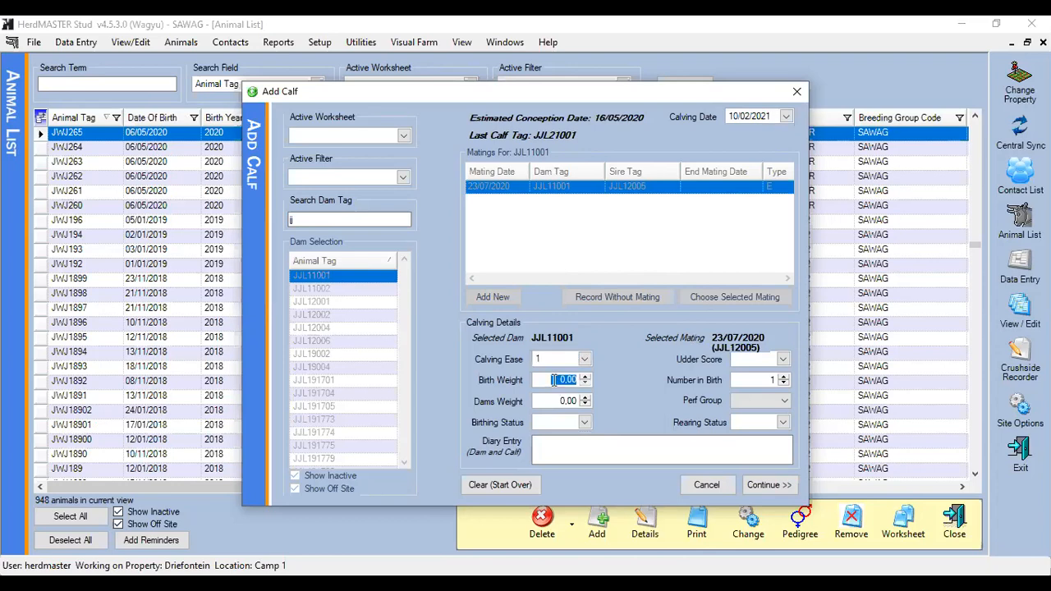
type("65,")
left_click(546, 399)
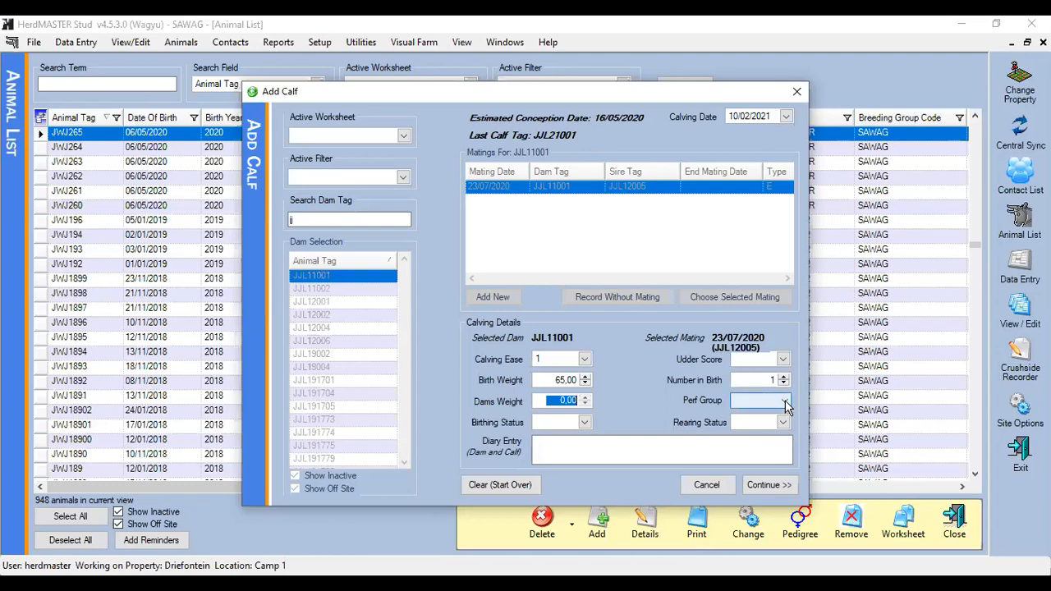
left_click(785, 400)
left_click(754, 436)
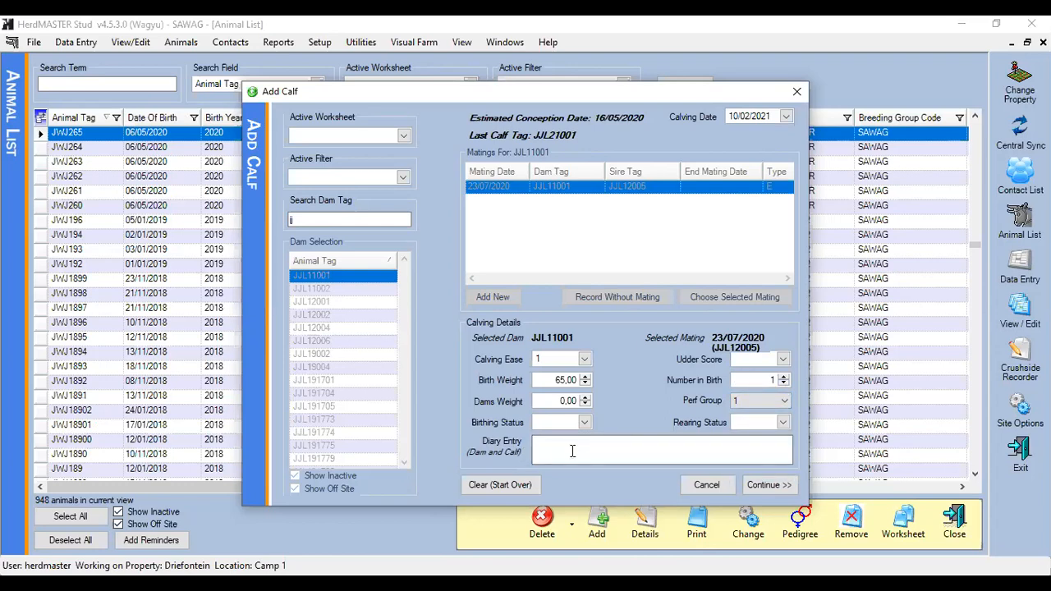
Continue to the calf's animal record and save it under tag JJL21002.
left_click(768, 485)
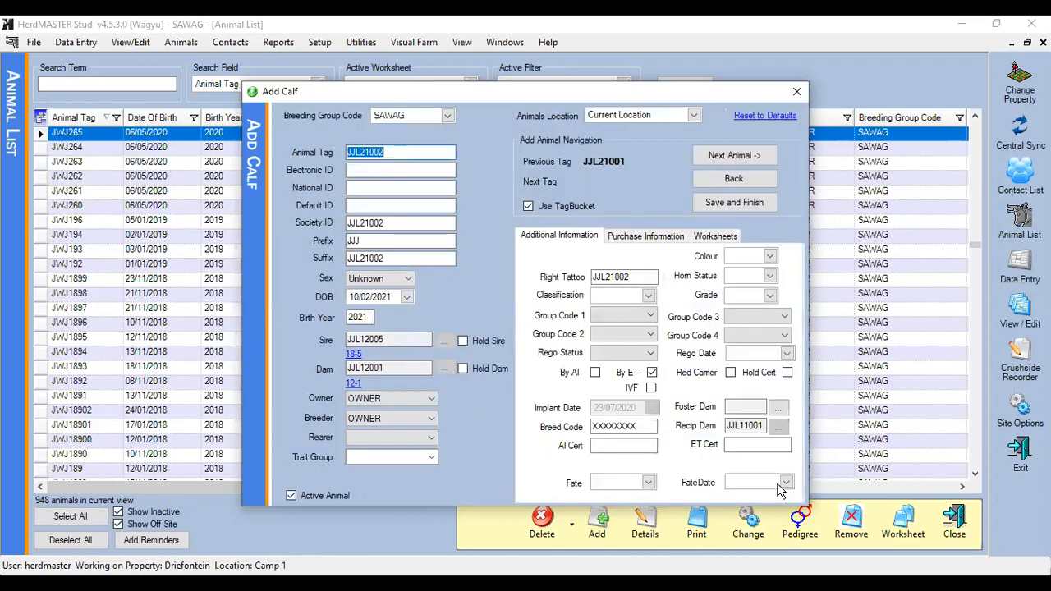
left_click(392, 152)
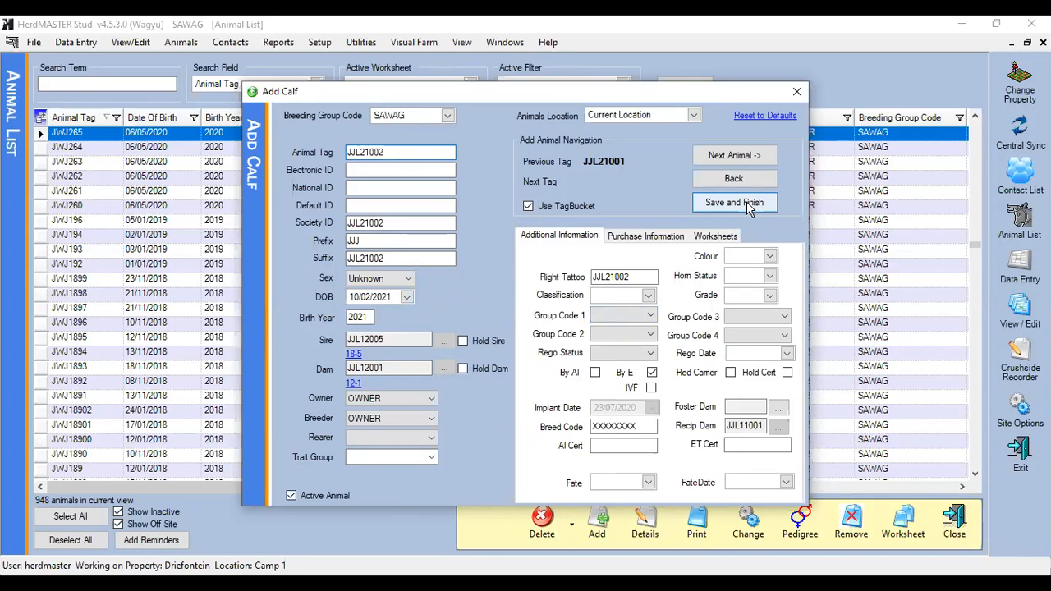
left_click(733, 203)
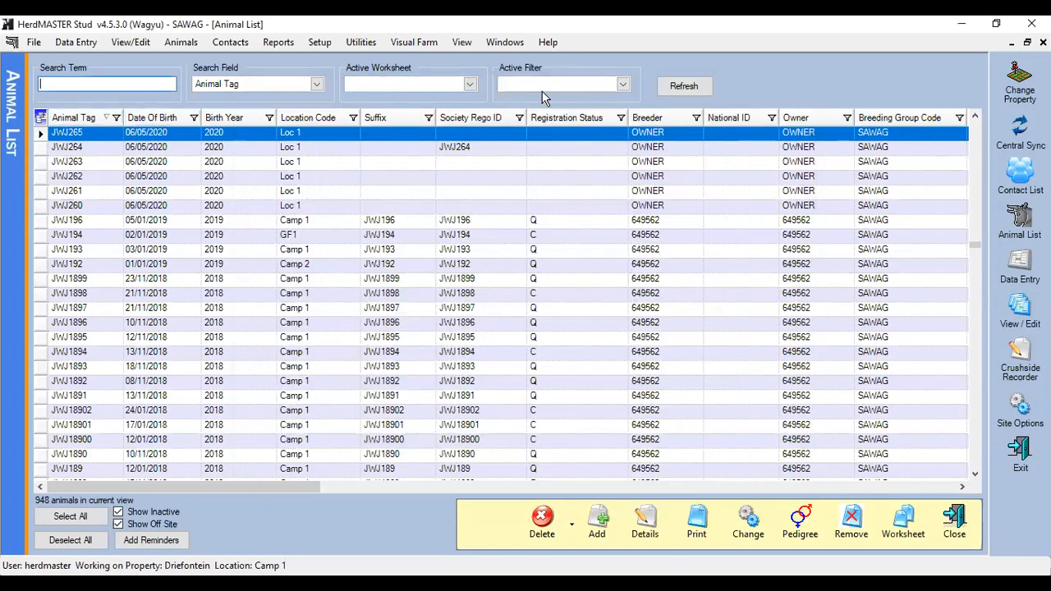
Refresh the Animal List, search for tags containing jjl and open the details of animal JJL21002.
left_click(682, 87)
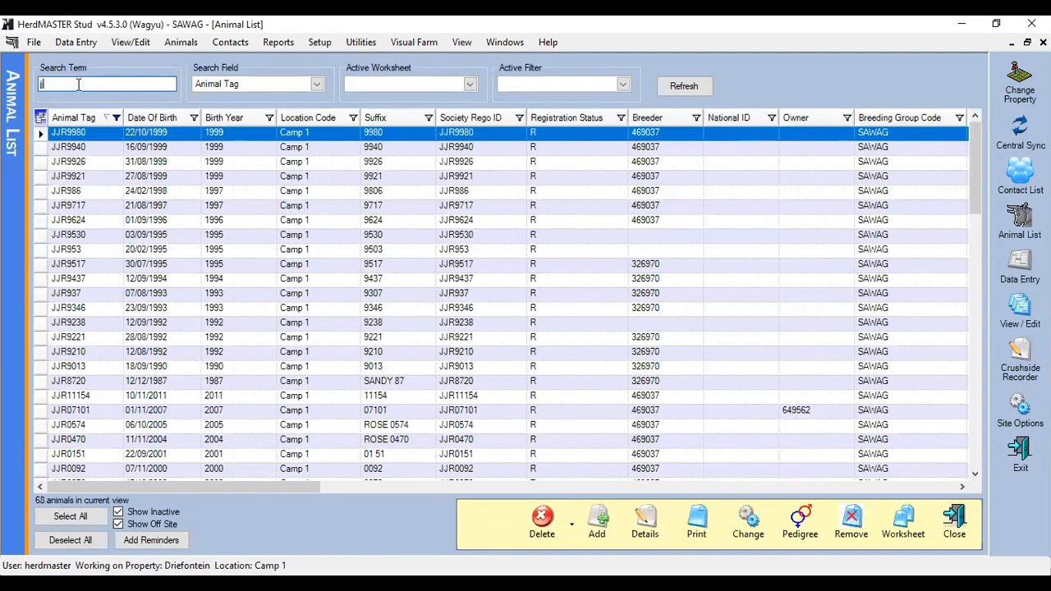
type("l")
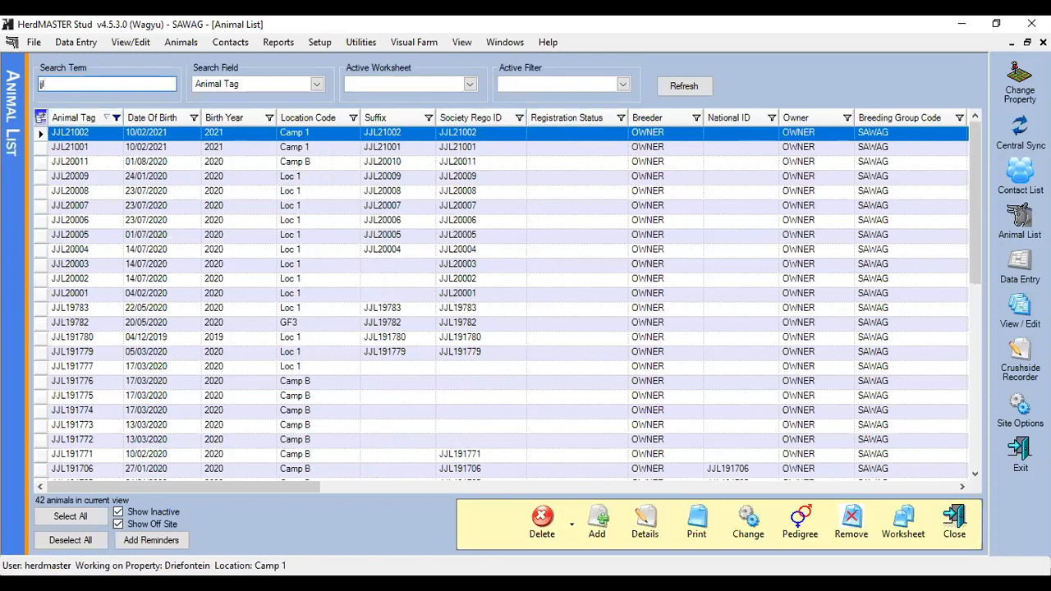
left_click_drag(266, 486, 385, 491)
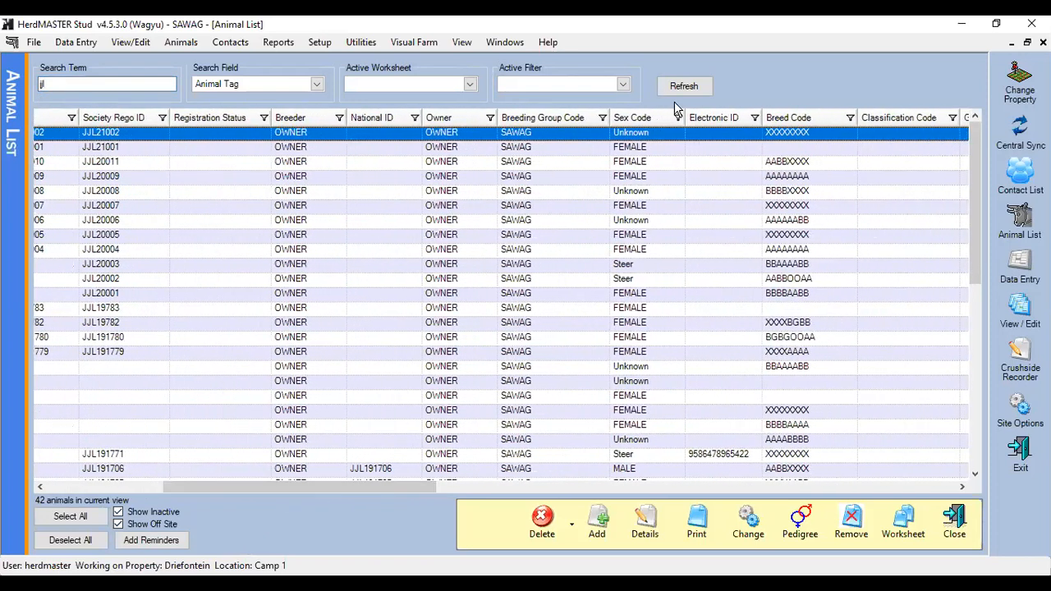
double_click(646, 134)
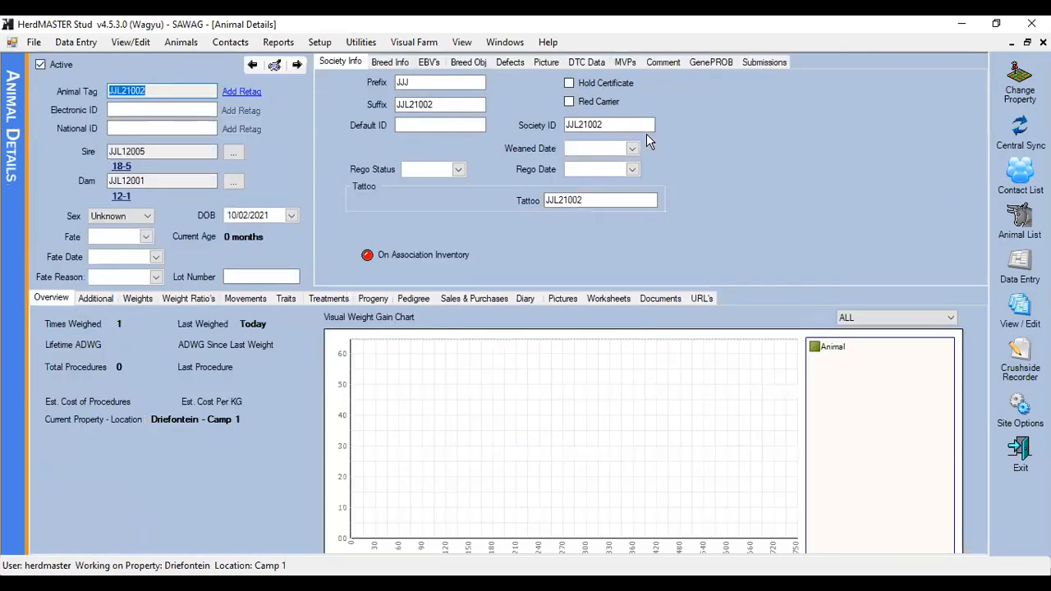
Change the sex of JJL21002 to FEMALE, close its details and refresh the Animal List.
left_click(128, 218)
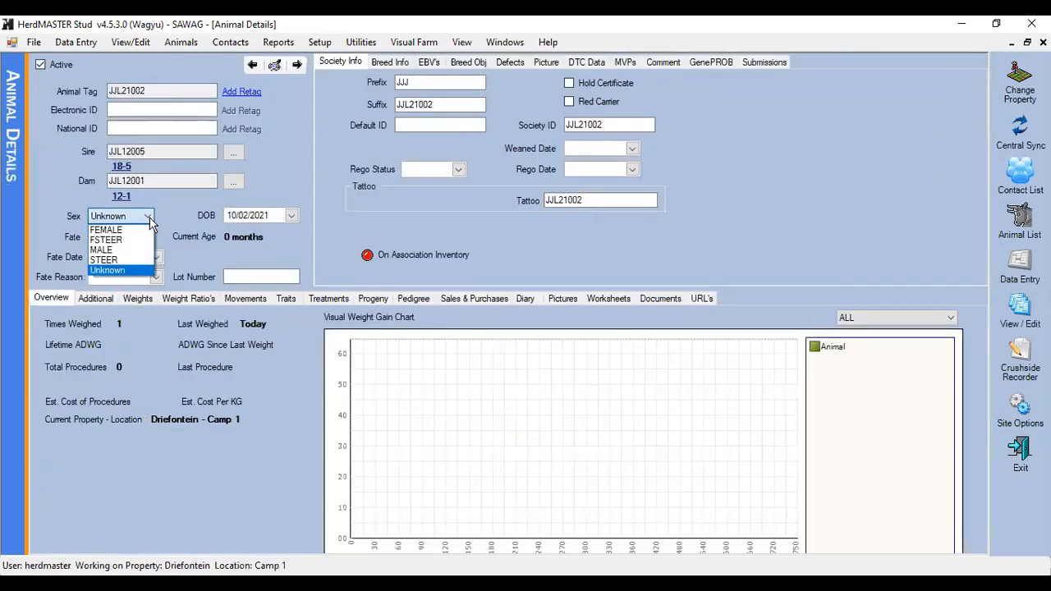
left_click(119, 232)
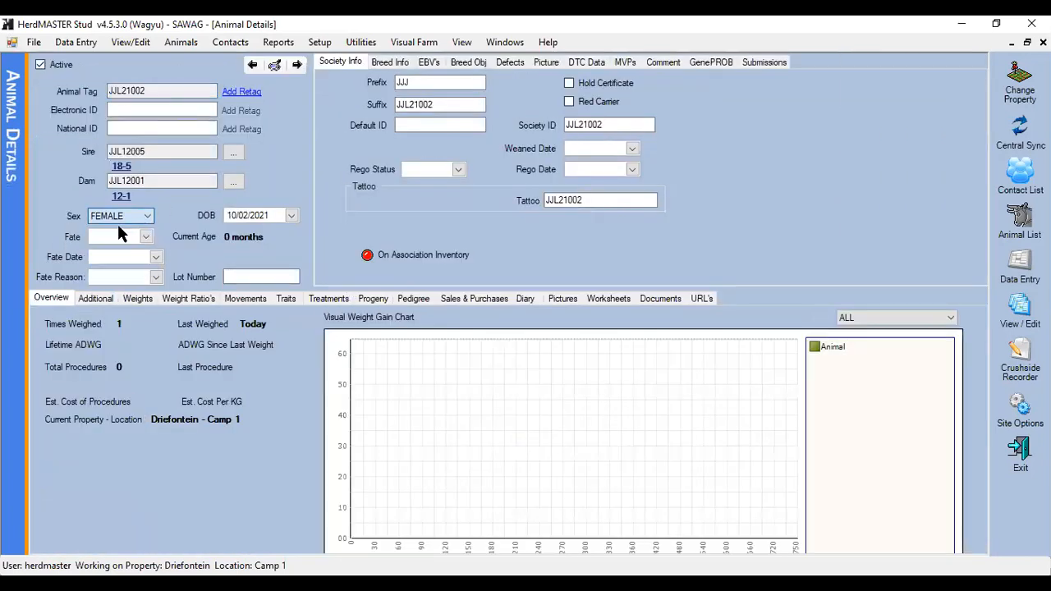
left_click(1042, 41)
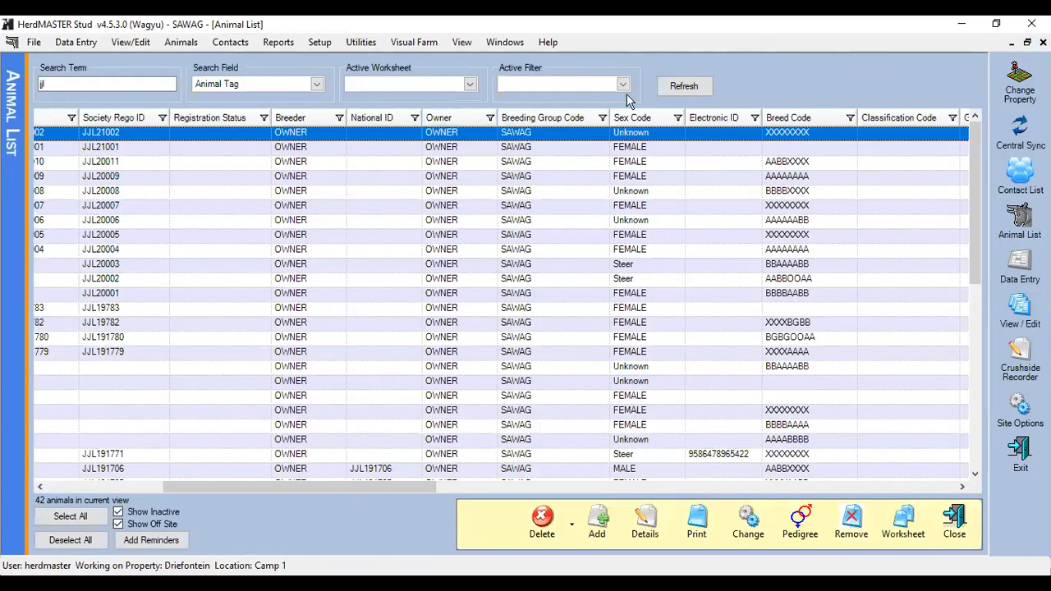
left_click(665, 91)
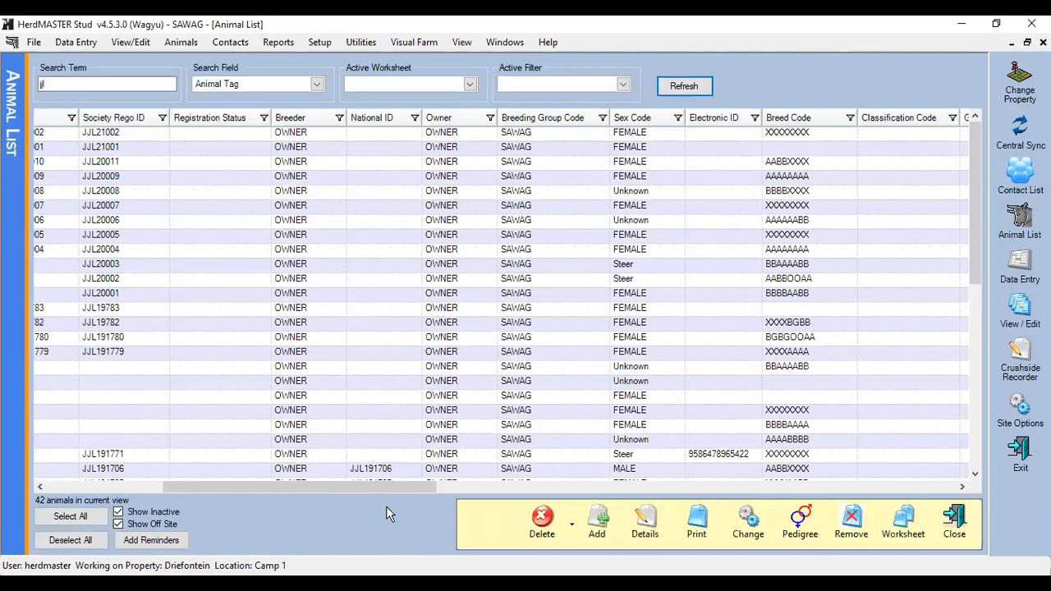
left_click_drag(379, 491, 226, 496)
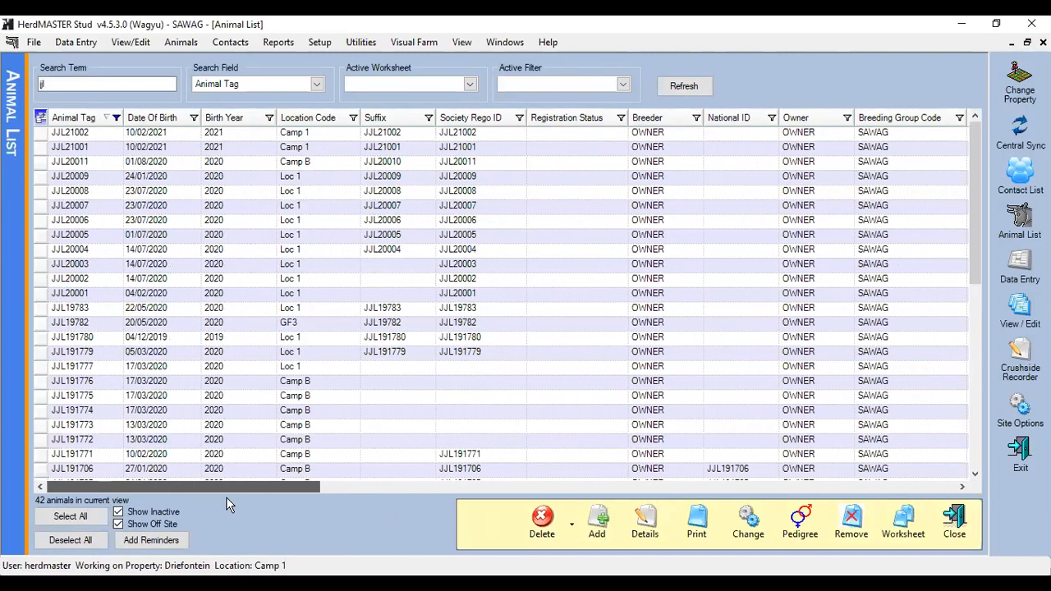
Clear the tag search and open the society registration report.
left_click(109, 85)
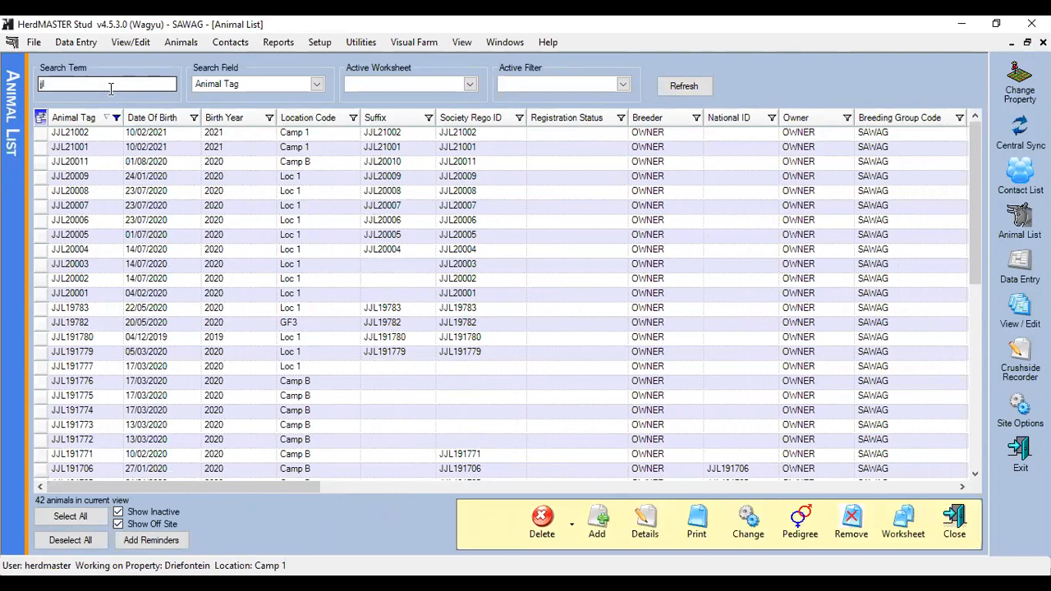
key("BackSpace")
key("BackSpace")
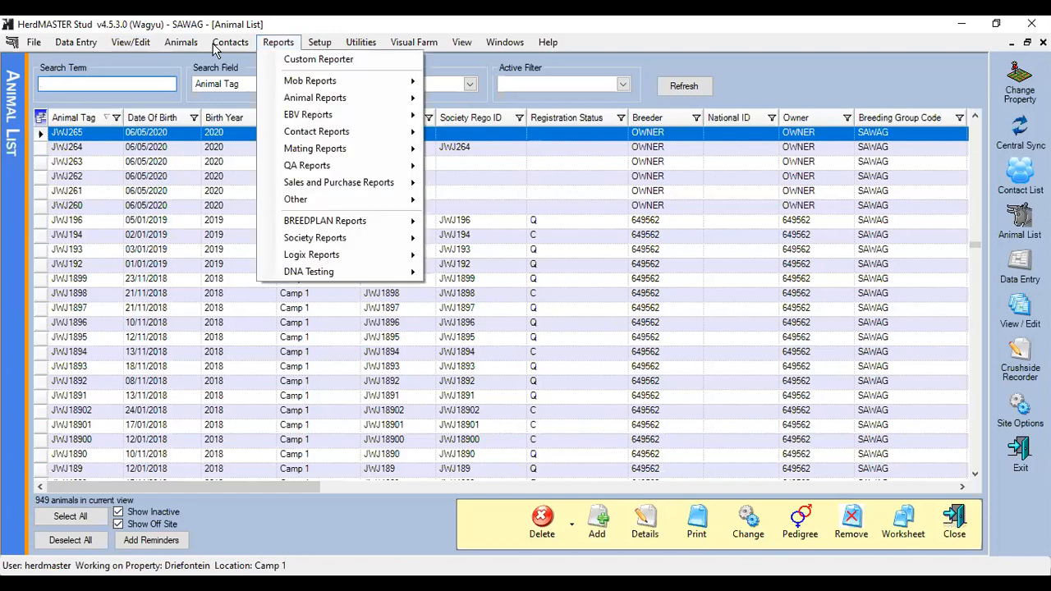
mouse_move(343, 230)
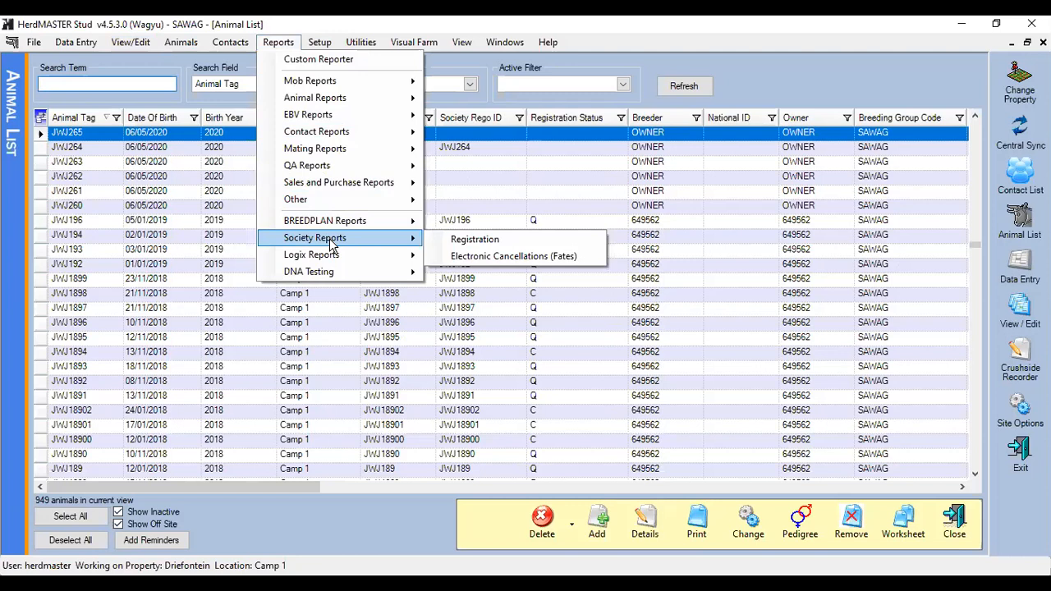
left_click(467, 242)
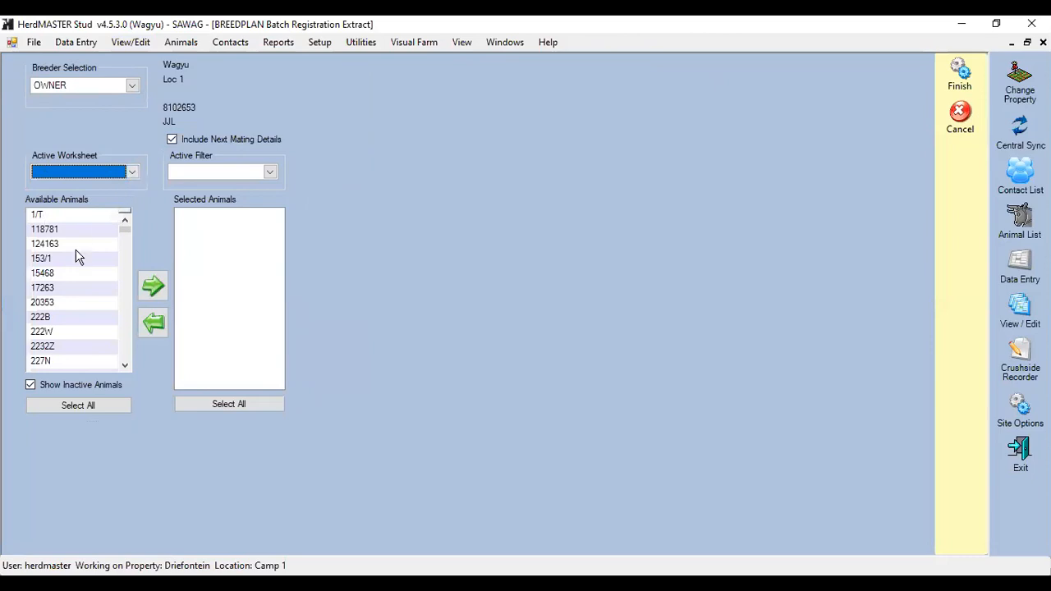
Try limiting the available animals to the Calves 2021 worksheet and clear that worksheet selection.
left_click(125, 232)
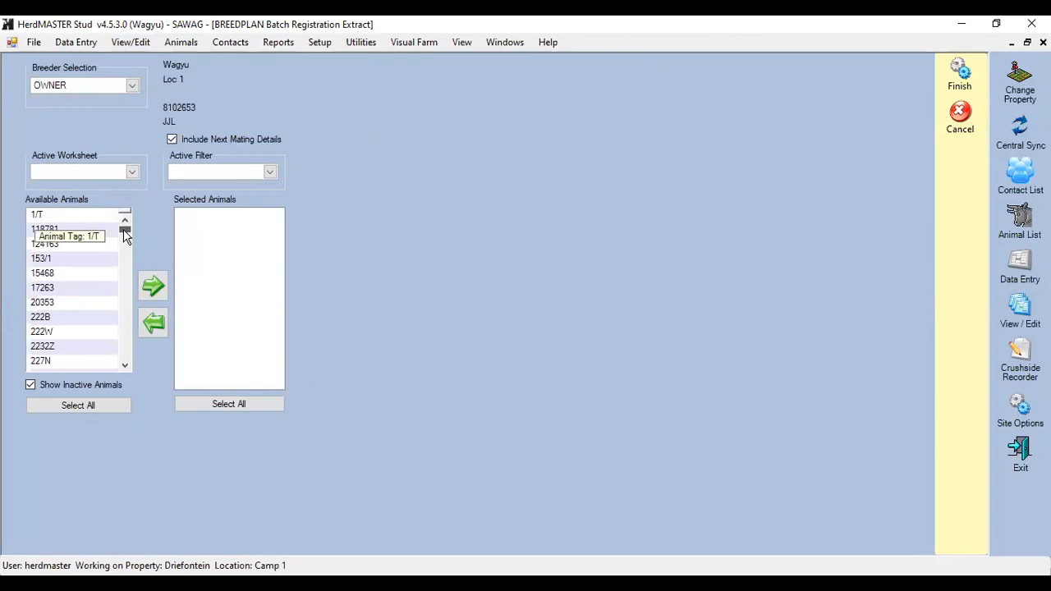
left_click(132, 172)
left_click(63, 245)
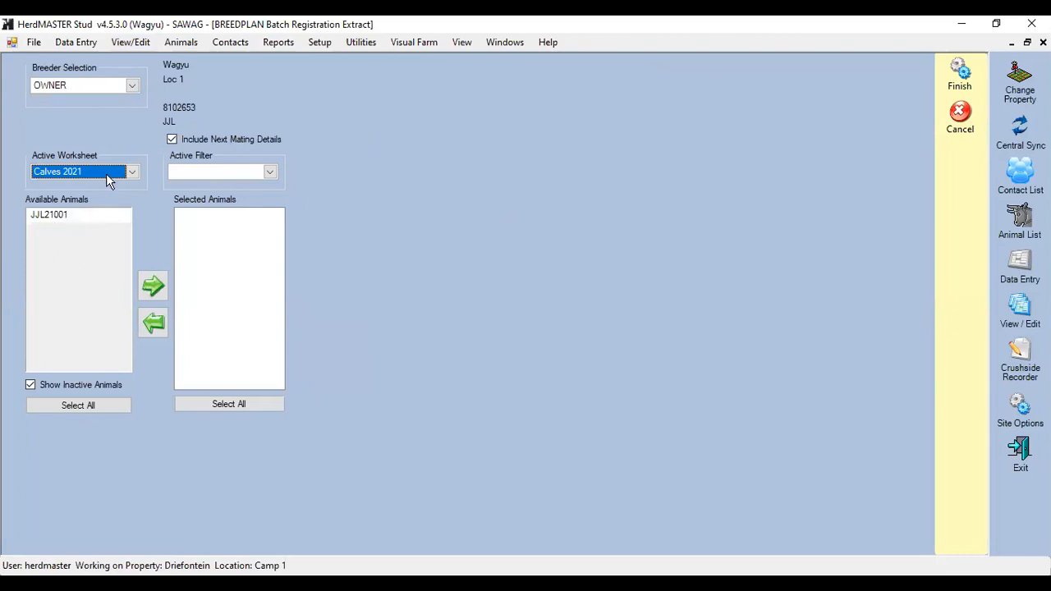
left_click(132, 171)
left_click(73, 207)
Add JJL21002 to the selected animals and generate the batch registration report.
left_click_drag(124, 232, 121, 260)
scroll(95, 323, "up", 6)
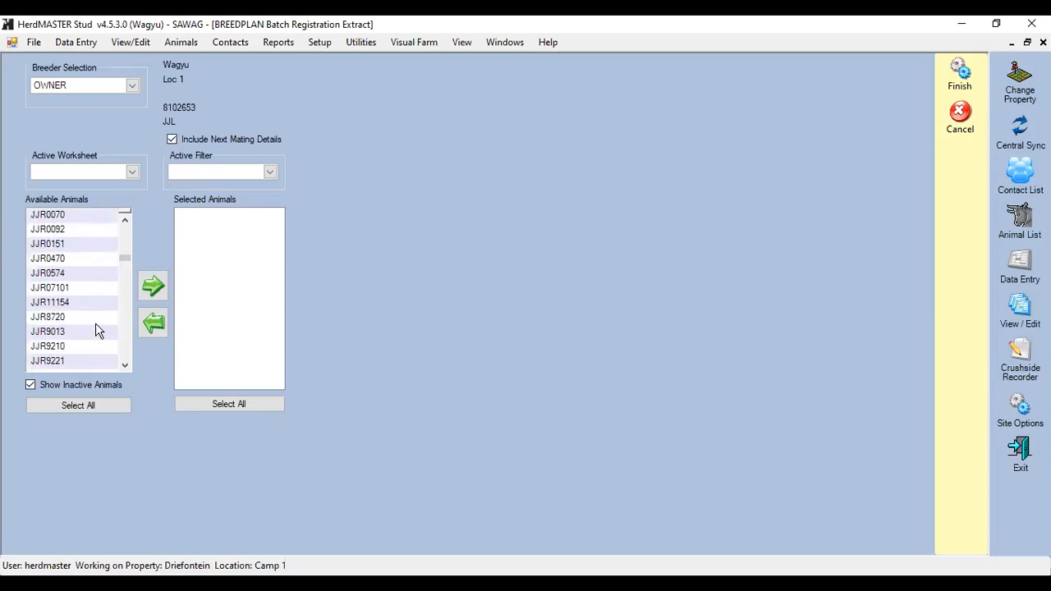
scroll(67, 320, "down", 2)
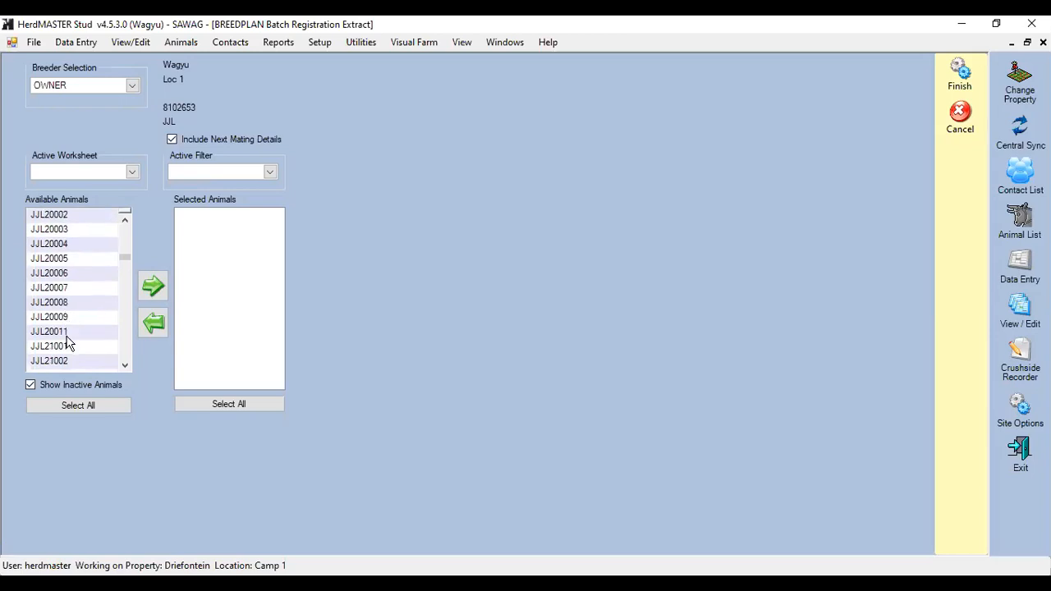
left_click(72, 364)
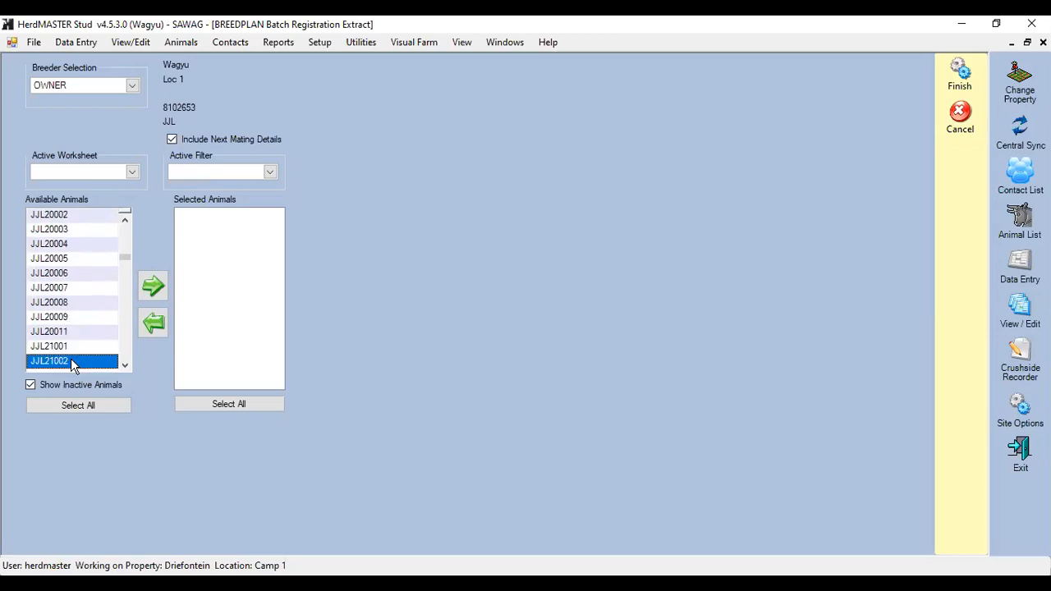
left_click(149, 295)
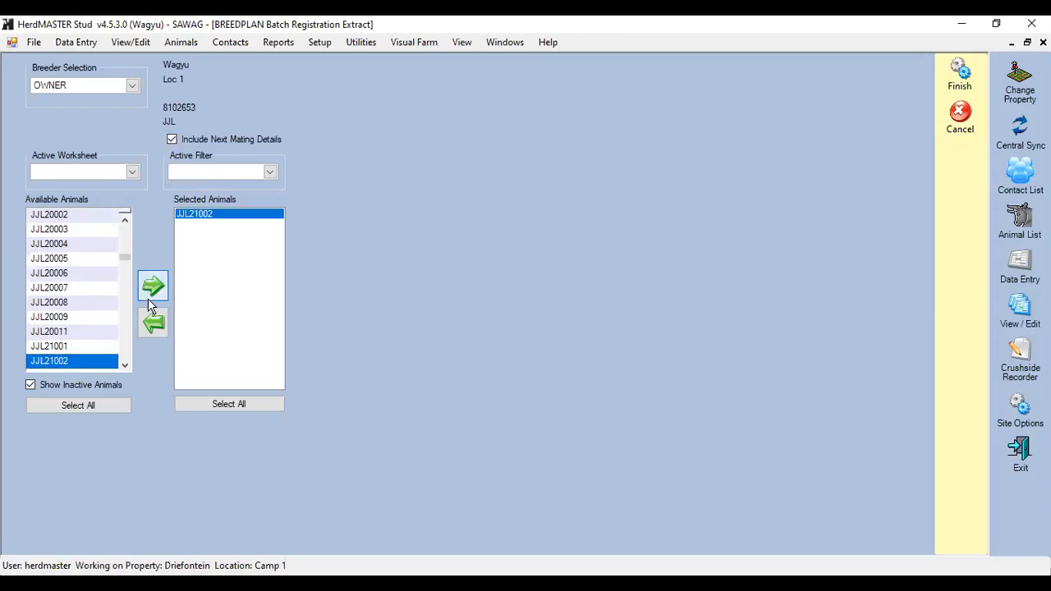
left_click(966, 82)
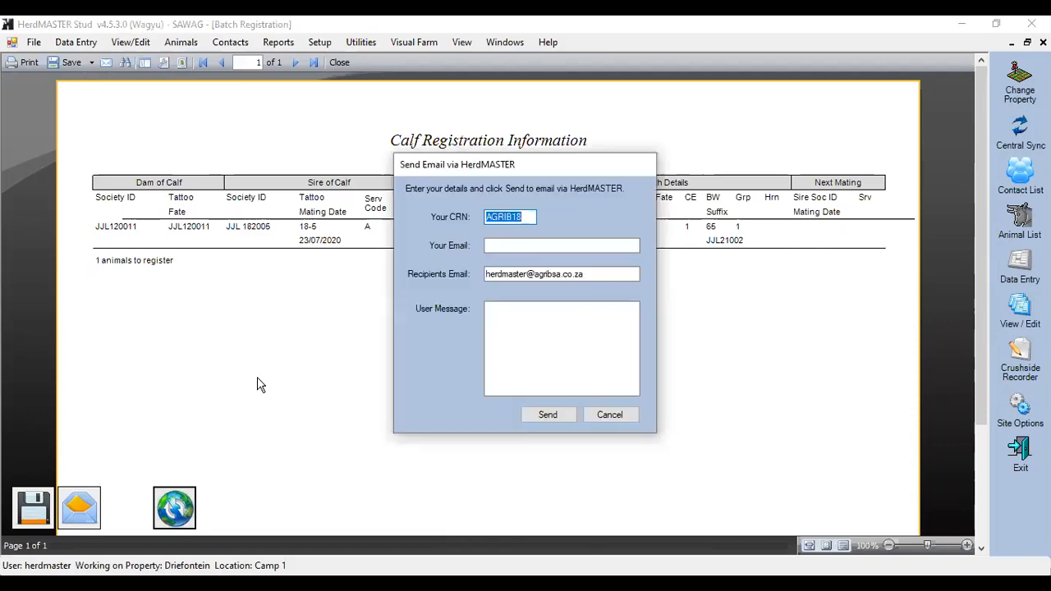
Look over the sender and recipient email fields, cancel the email without sending it and close the batch registration extract.
left_click(524, 246)
left_click_drag(602, 272, 503, 271)
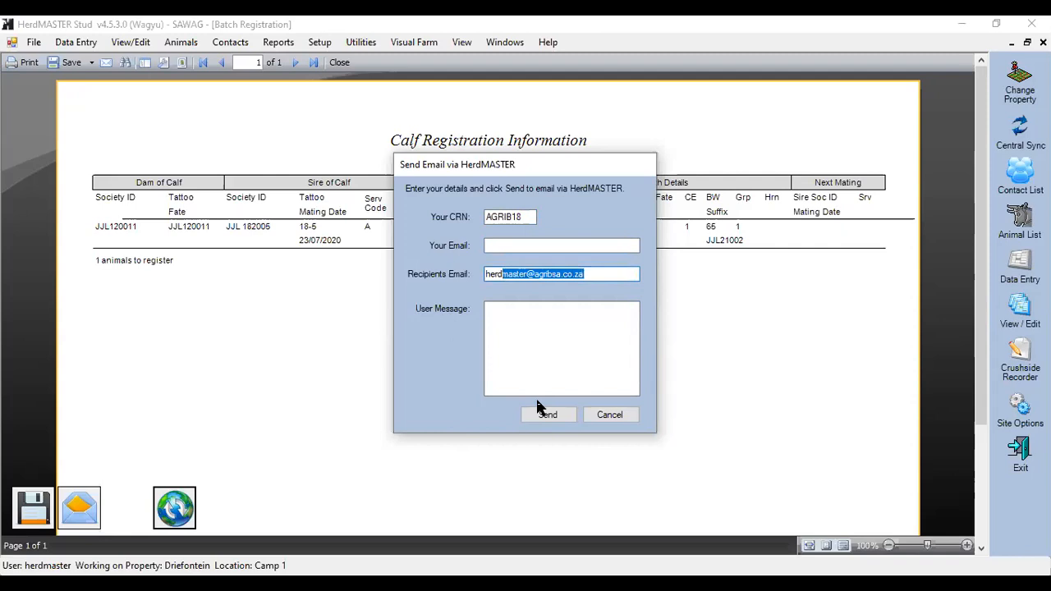
left_click(623, 419)
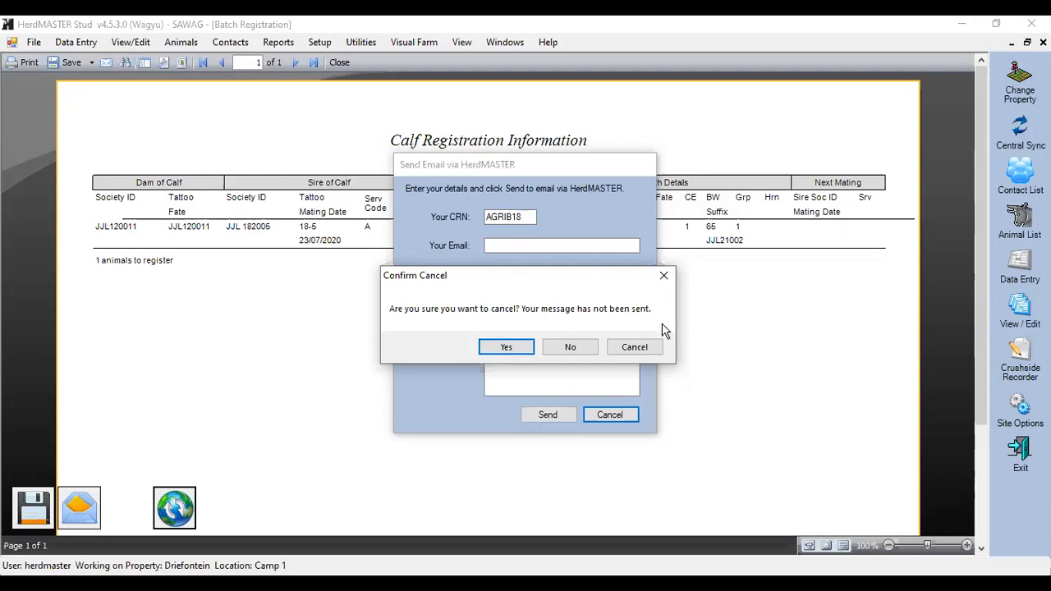
left_click(643, 351)
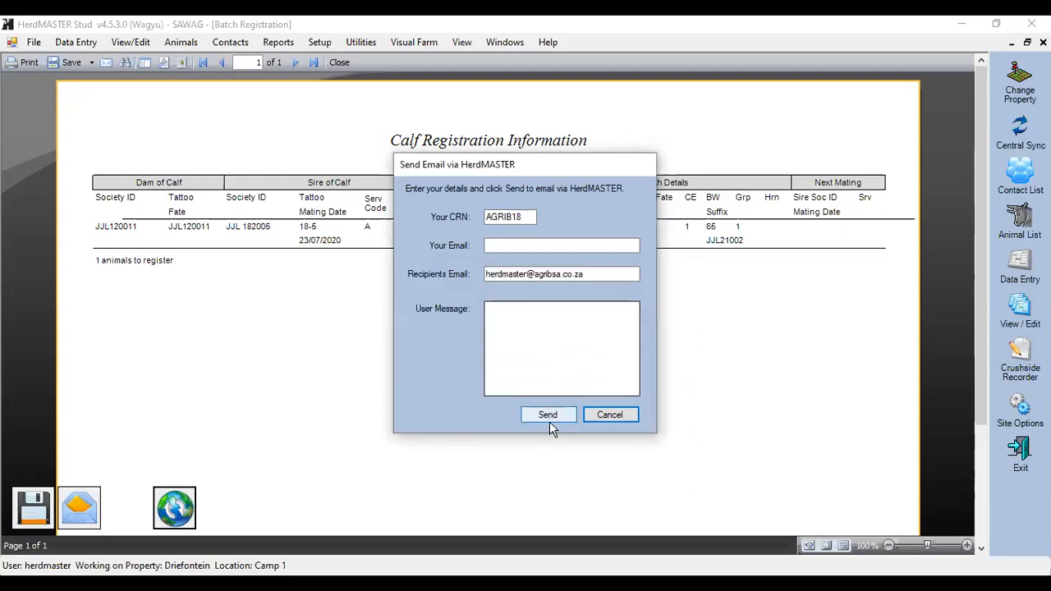
key("Escape")
left_click(504, 348)
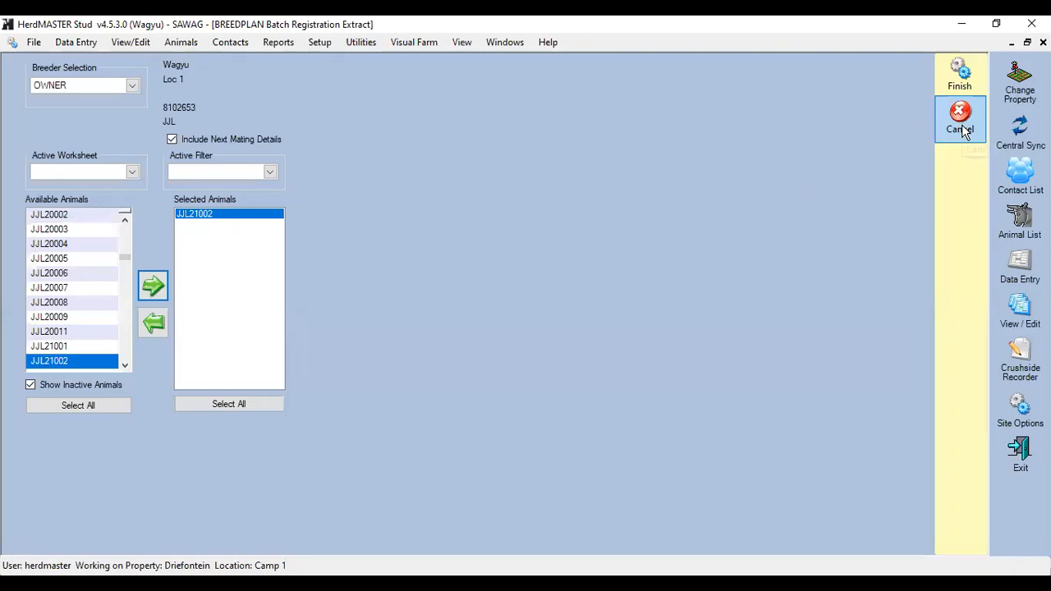
left_click(960, 123)
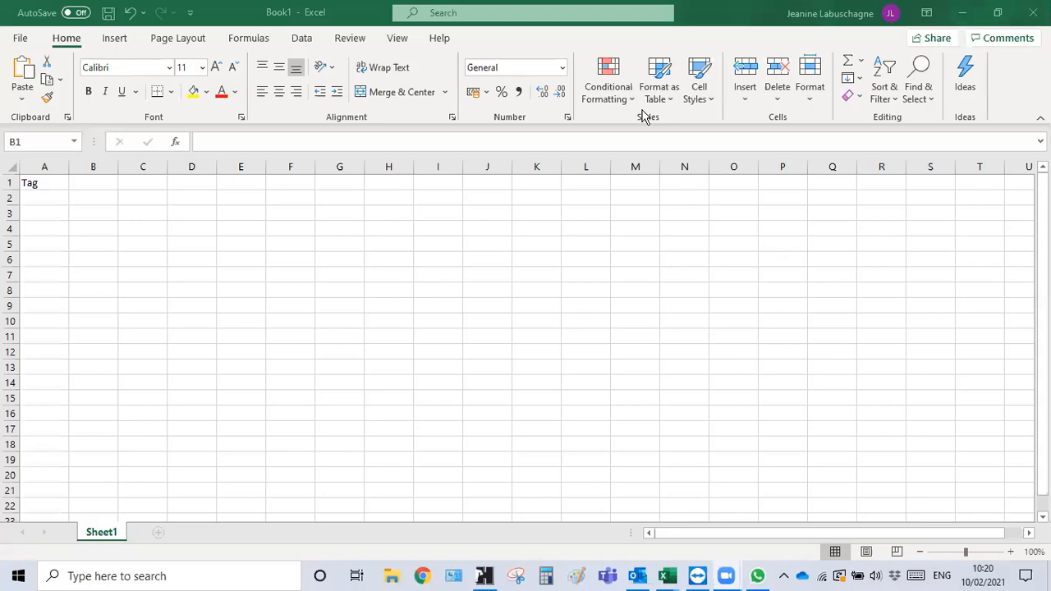
In the Excel sheet, enter the sample dates 10/02/2021 in A9 and 2021/02/11 in A10.
left_click(50, 196)
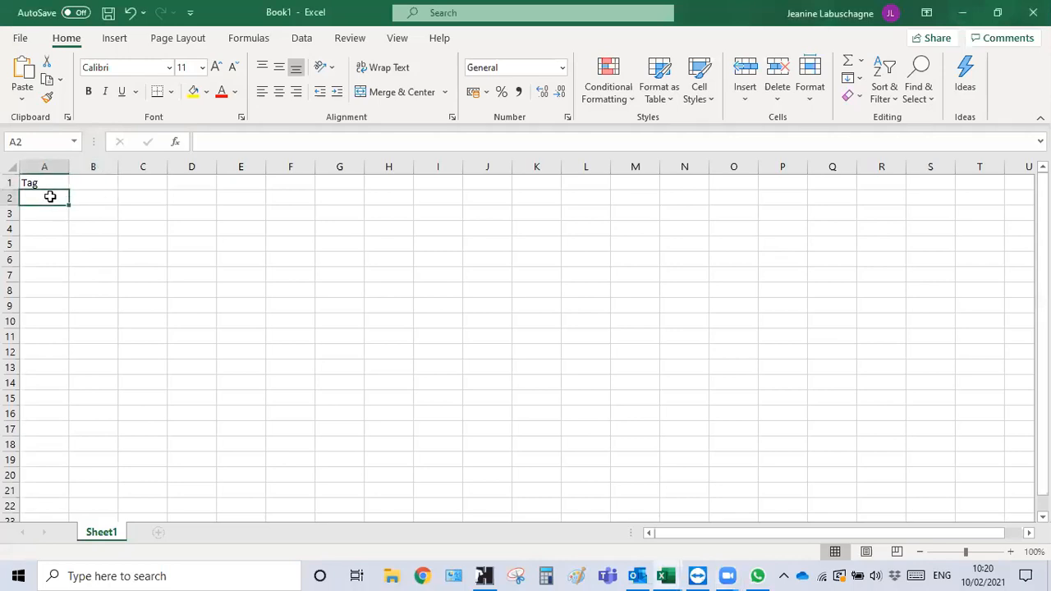
key("Down")
key("Down")
key("Down")
key("Down")
key("Down")
key("Down")
key("Down")
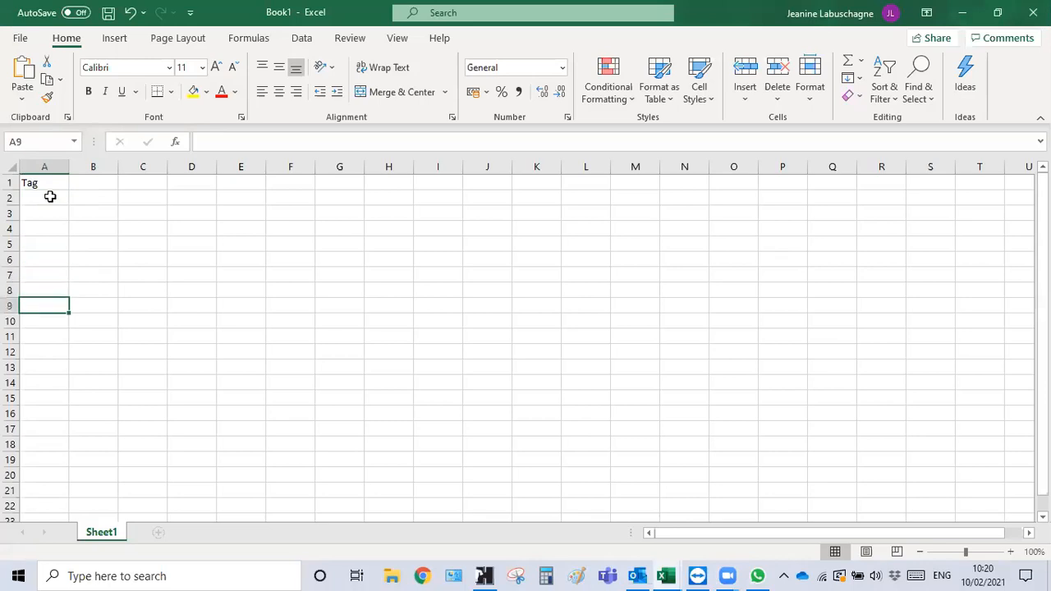
type("10")
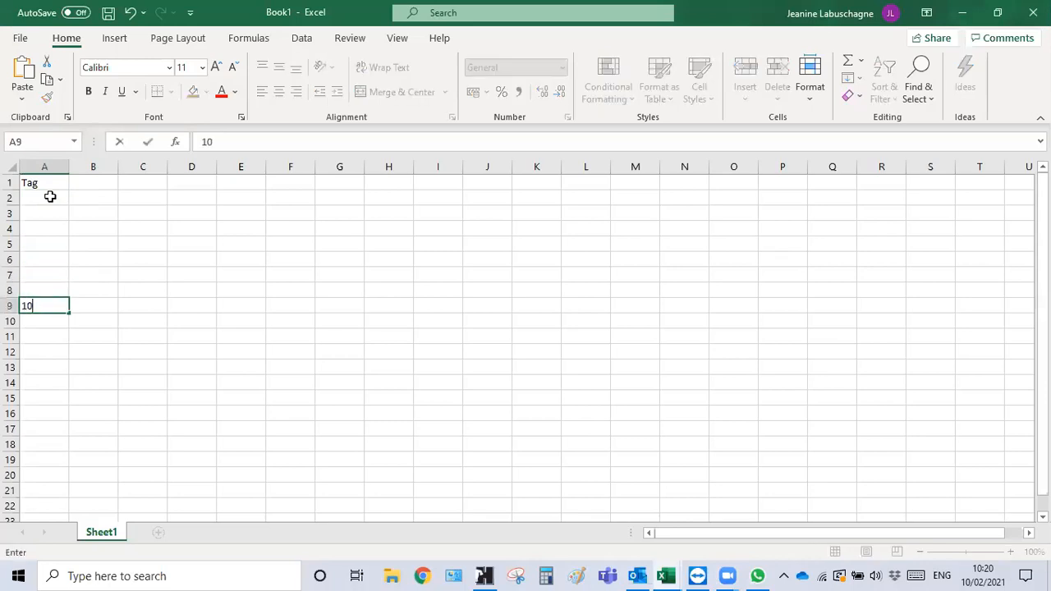
type("/02/2021")
key("Return")
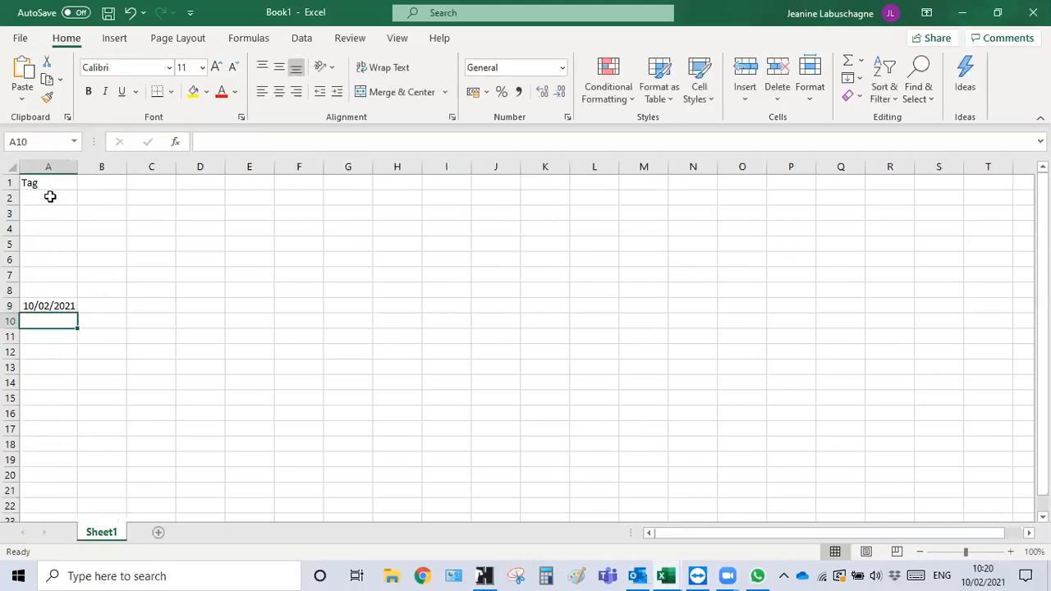
type("2021/02/")
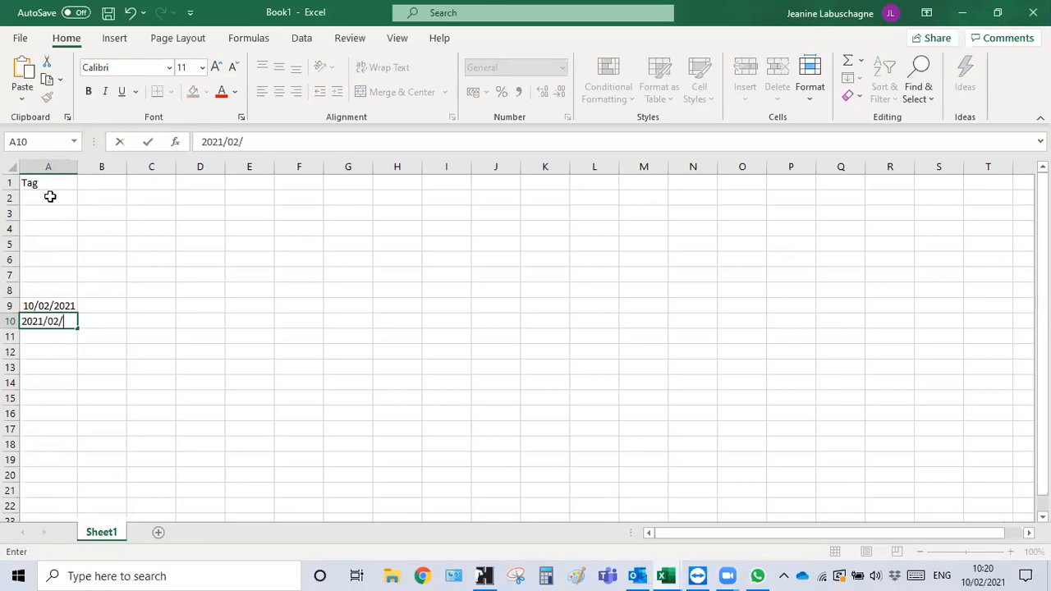
type("11")
key("Return")
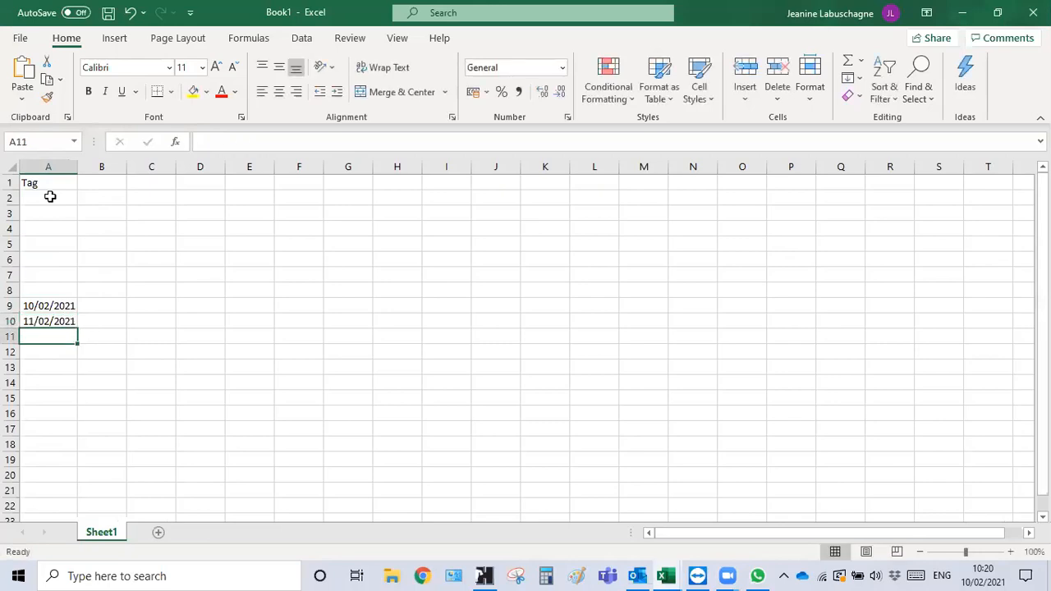
Enter the sample date 2021/20/11 as text in cell A11 using a leading apostrophe.
key("Up")
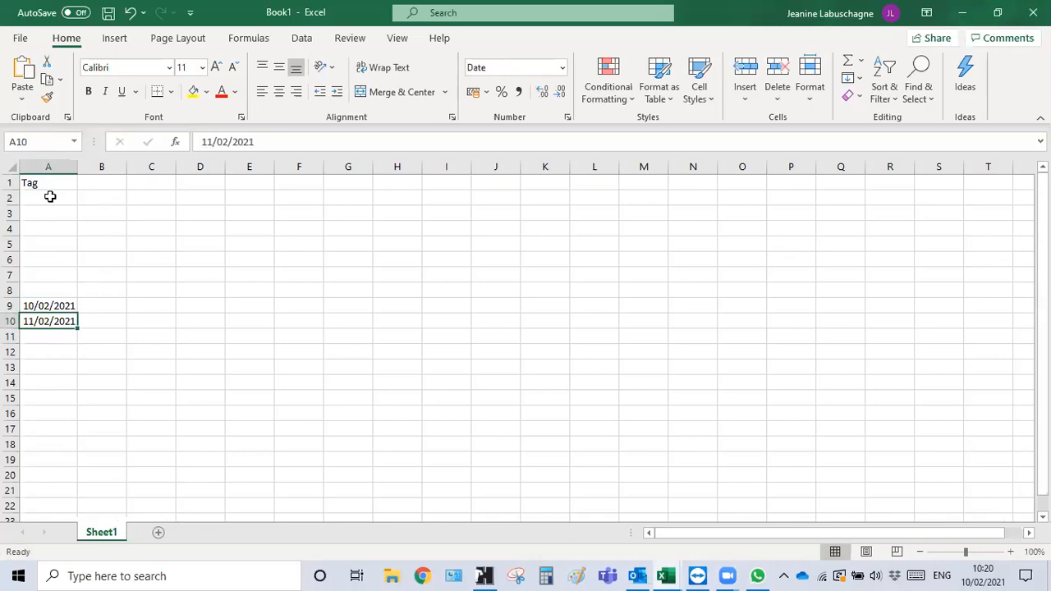
key("Up")
key("Down")
key("Down")
type("'2021")
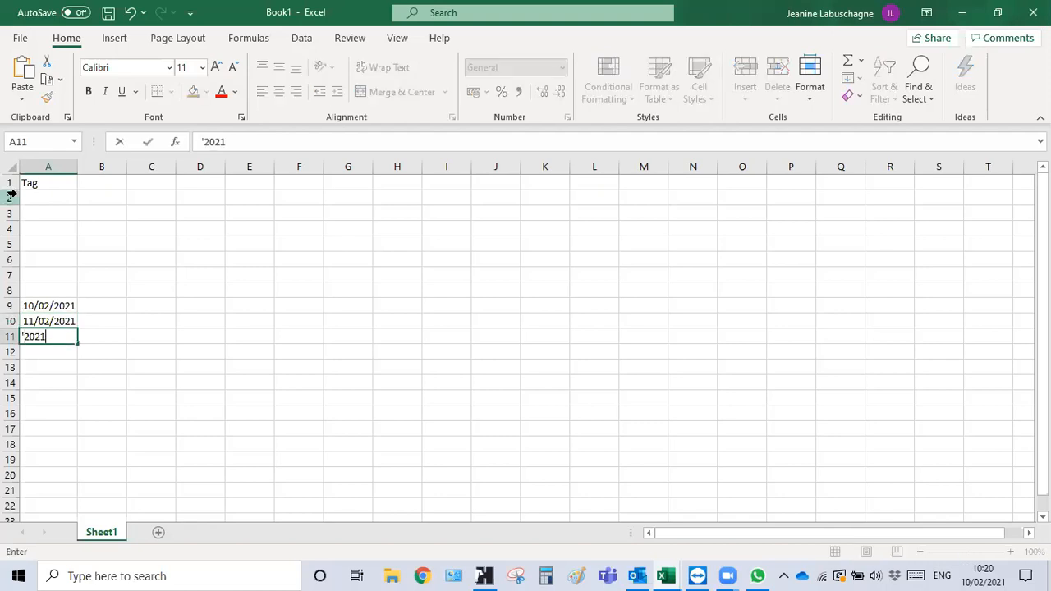
type("/20/11")
key("Return")
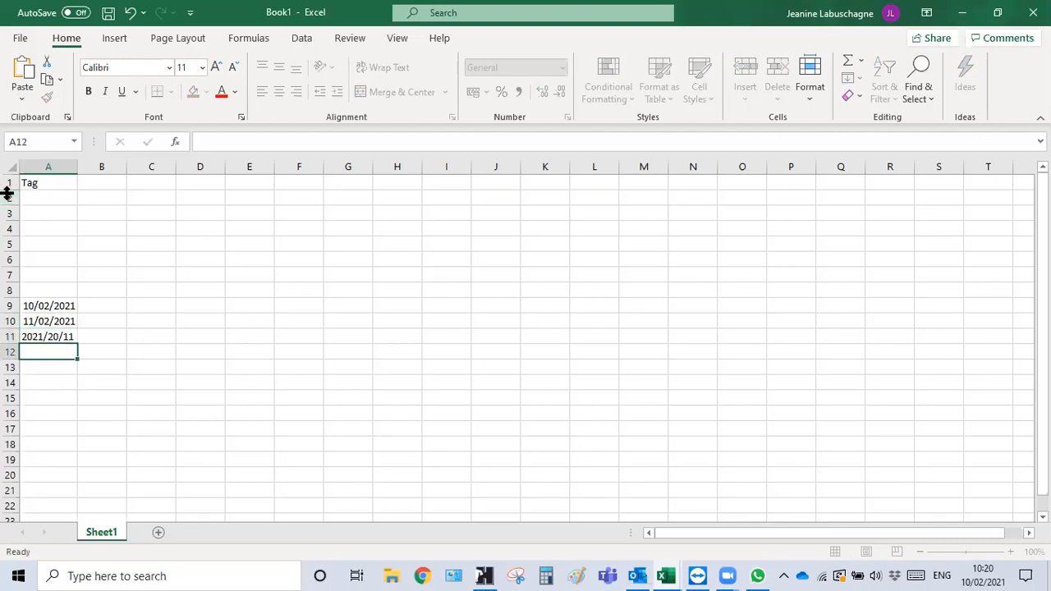
Enter the sample weights 300.00 in A12 and 300, with a trailing comma in A13.
key("Up")
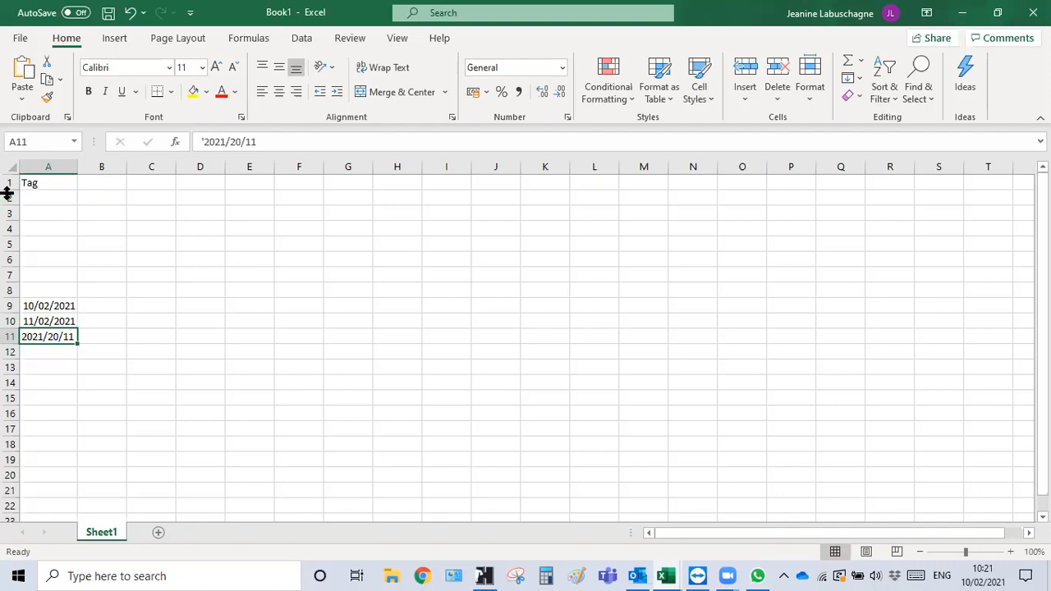
key("Down")
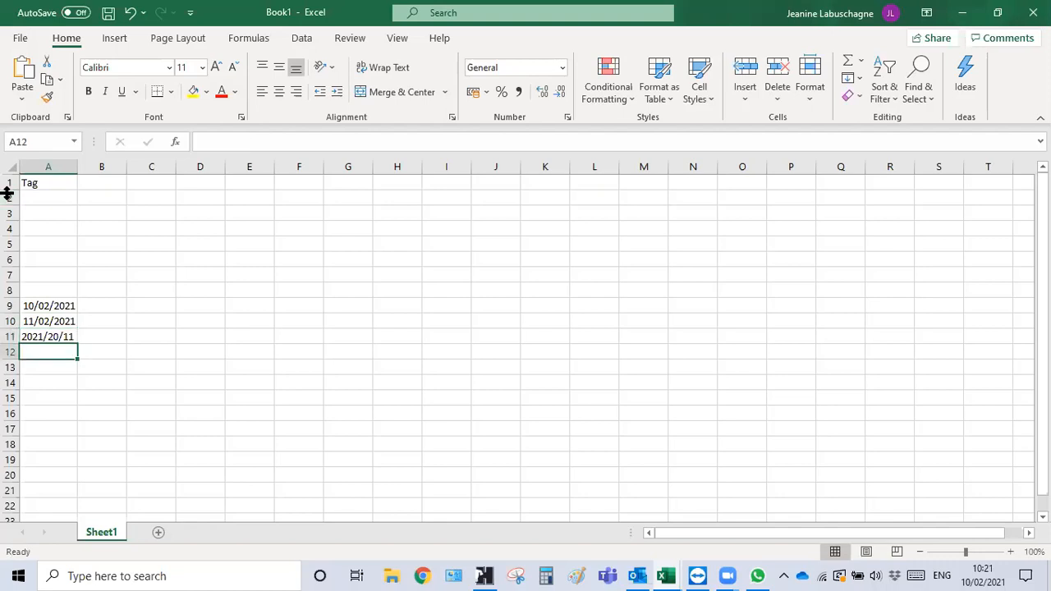
type("300.00")
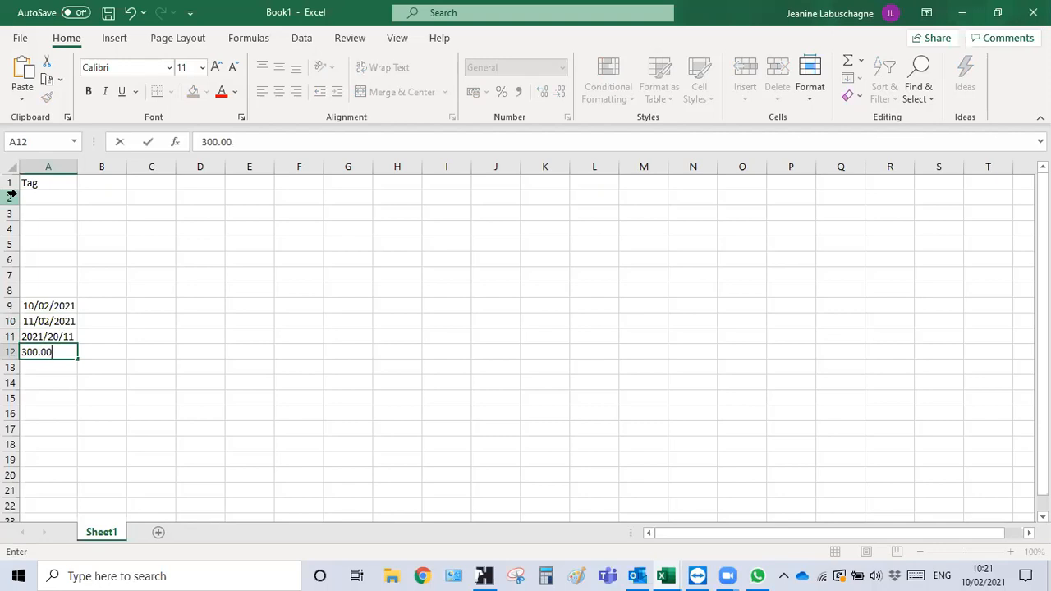
key("Return")
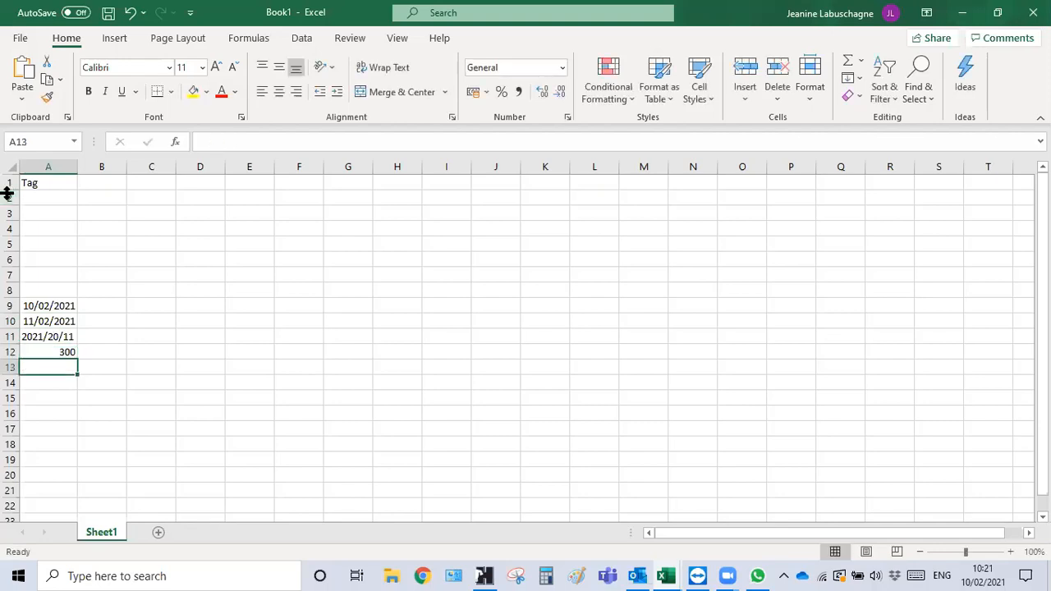
type("300,")
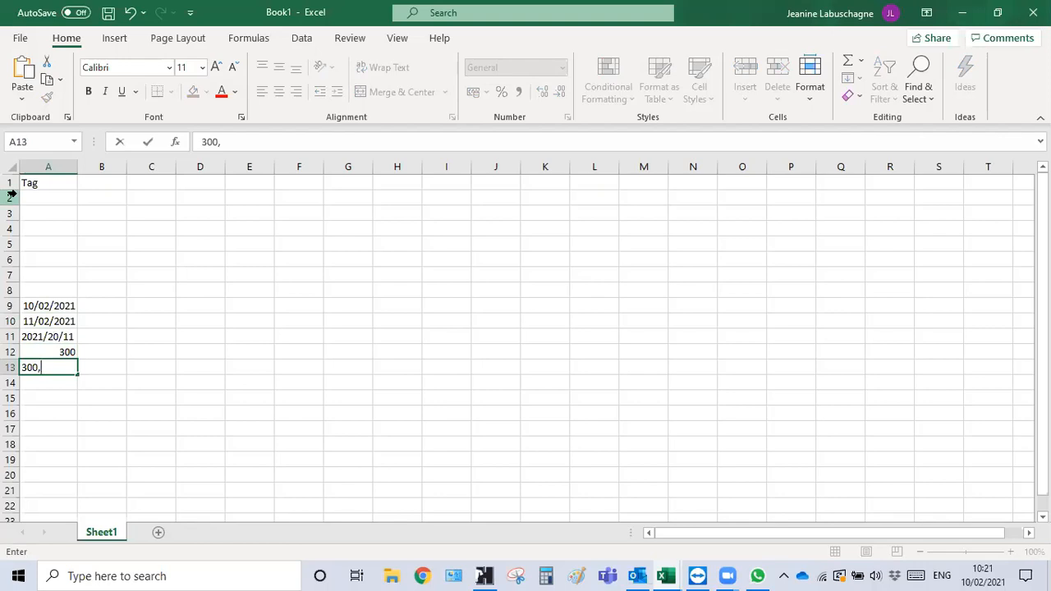
Delete the sample dates and weights from cells A8 to A13.
key("shift+Up")
key("shift+Up")
key("shift+Up")
key("shift+Up")
key("shift+Up")
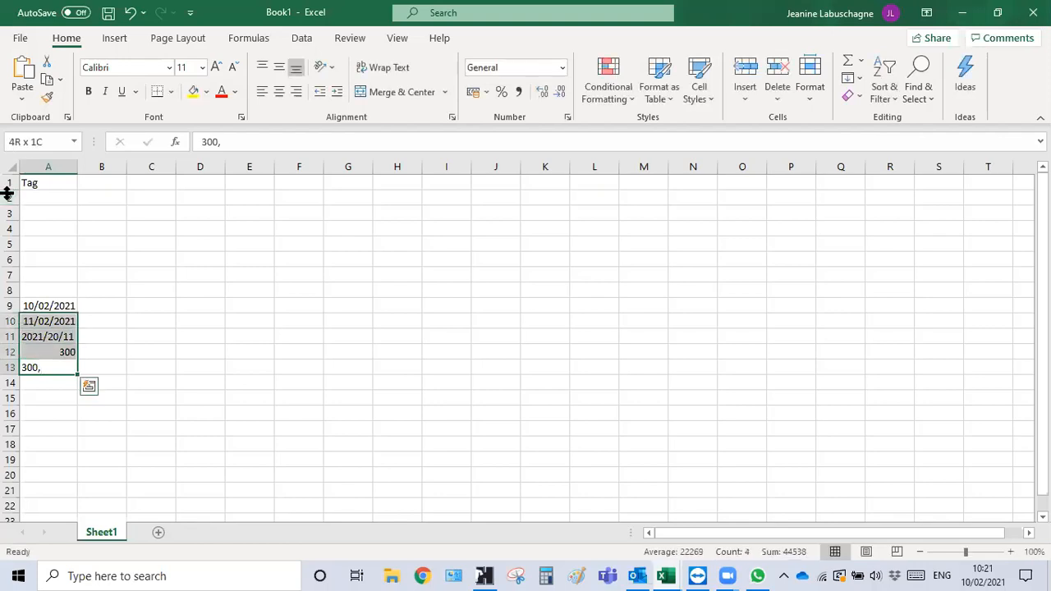
key("Delete")
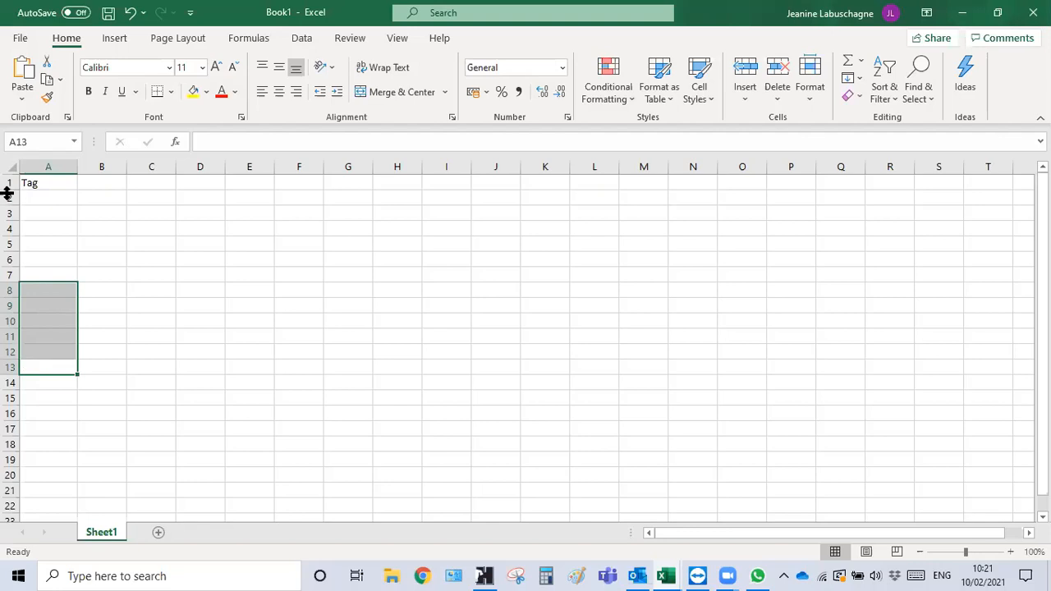
Add the column headers Female in B1, DOB in C1 and Weight in D1 beside the Tag header.
key("Up")
key("Up")
key("Up")
key("Up")
key("Up")
key("Up")
key("Up")
key("Up")
key("Up")
key("Up")
key("Up")
key("Up")
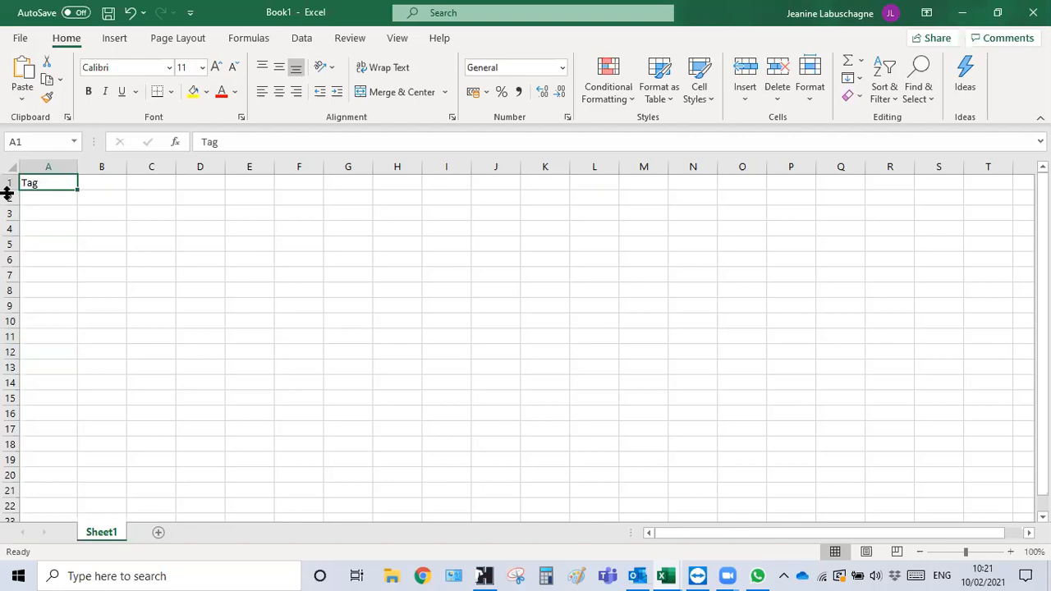
key("Right")
type("Female")
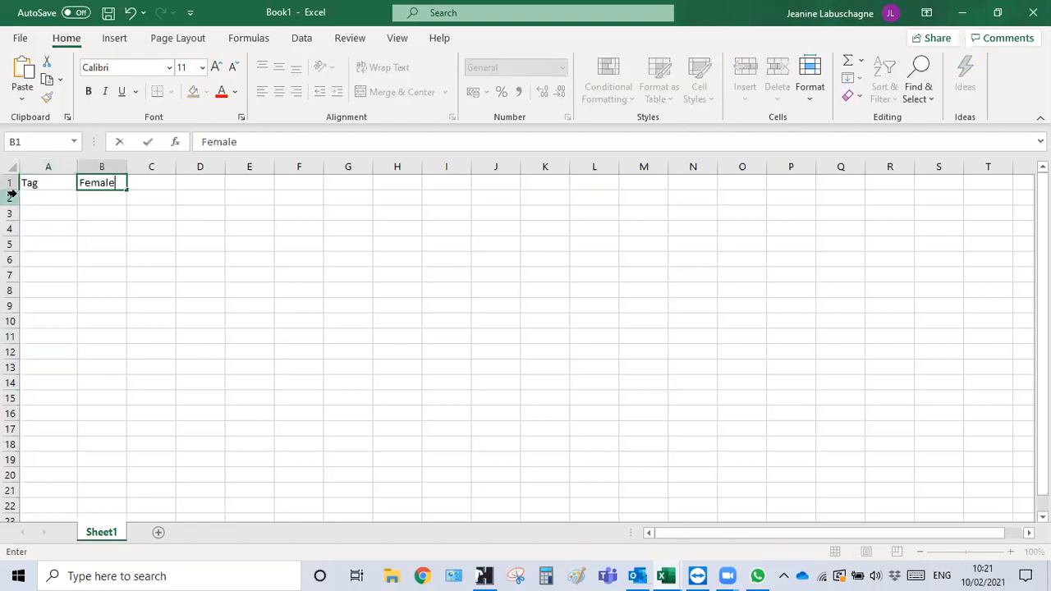
key("Tab")
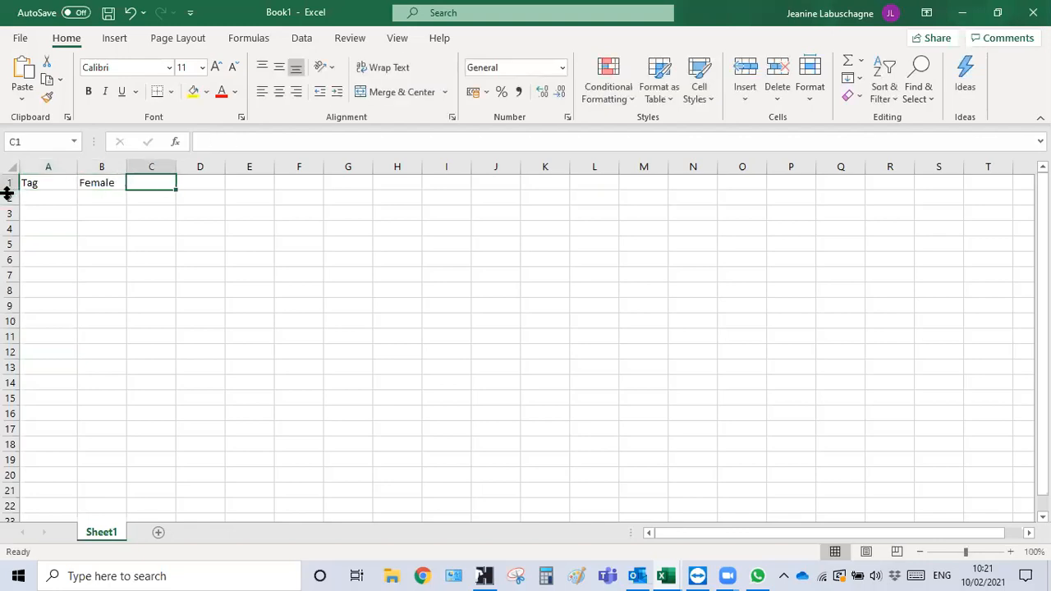
type("DOB")
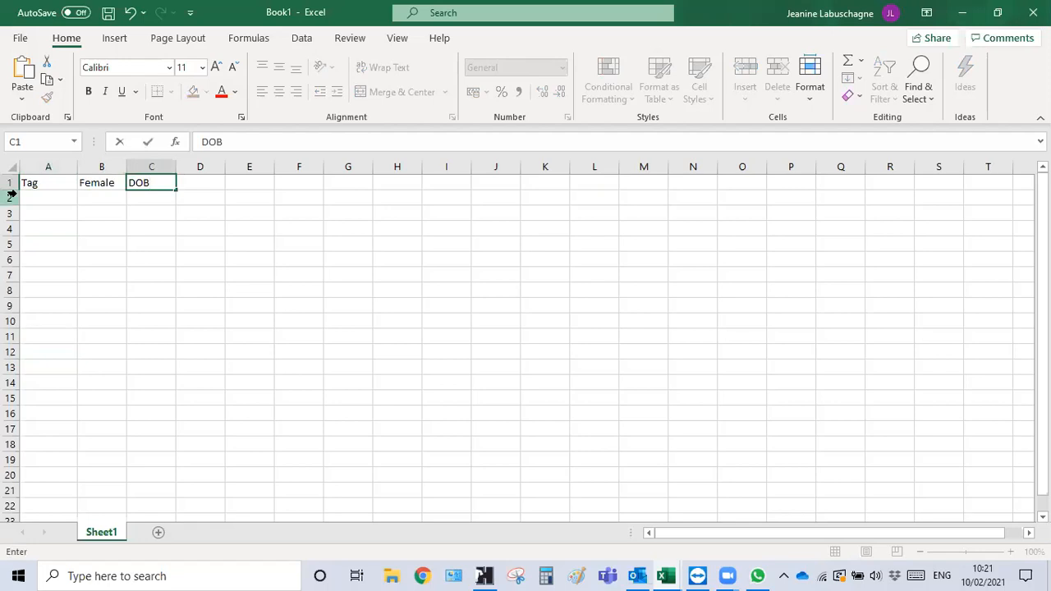
key("Tab")
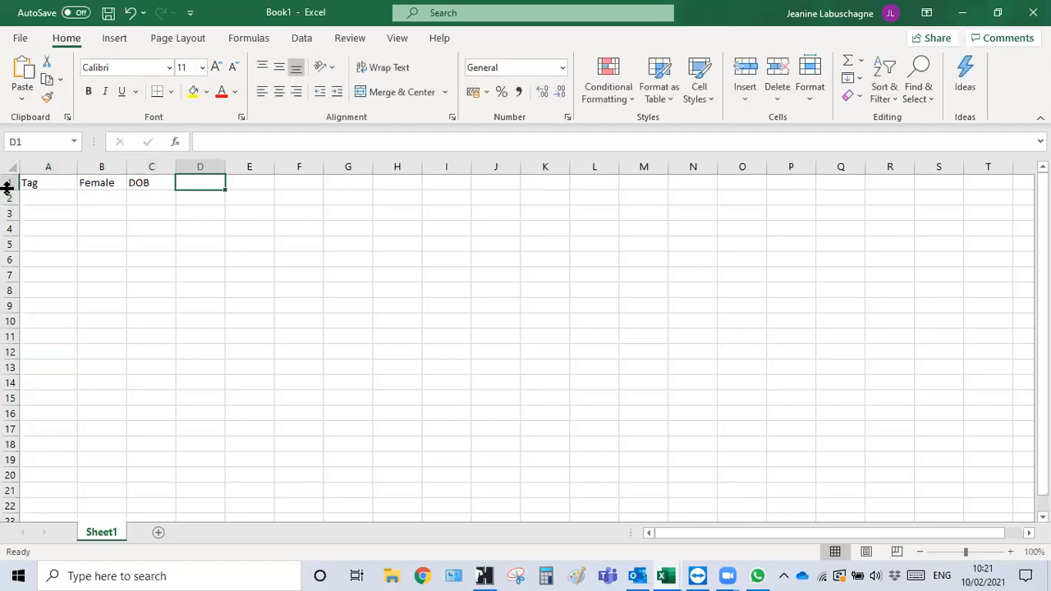
type("Weight")
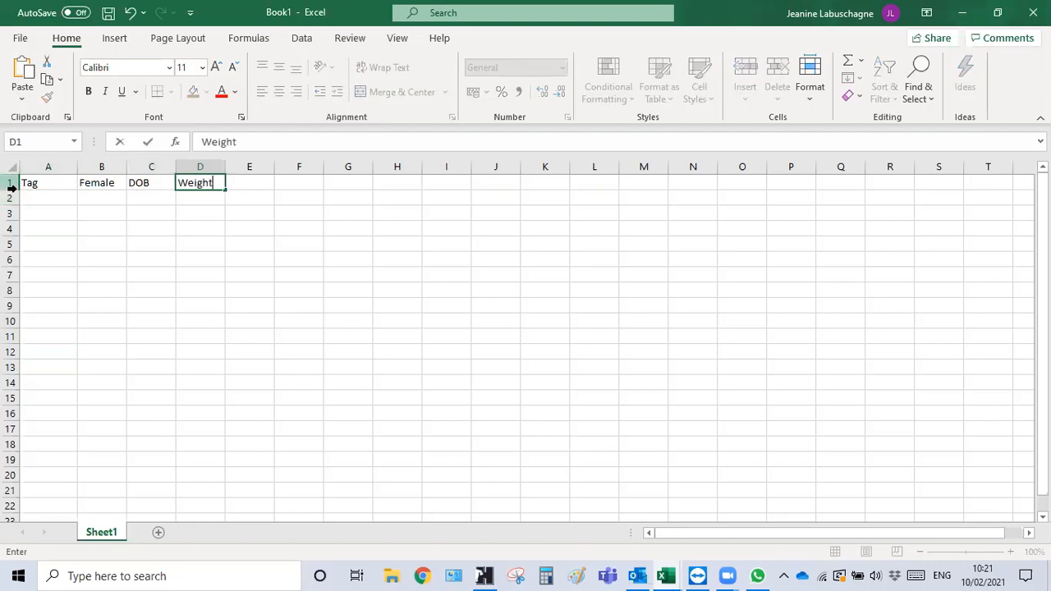
key("Return")
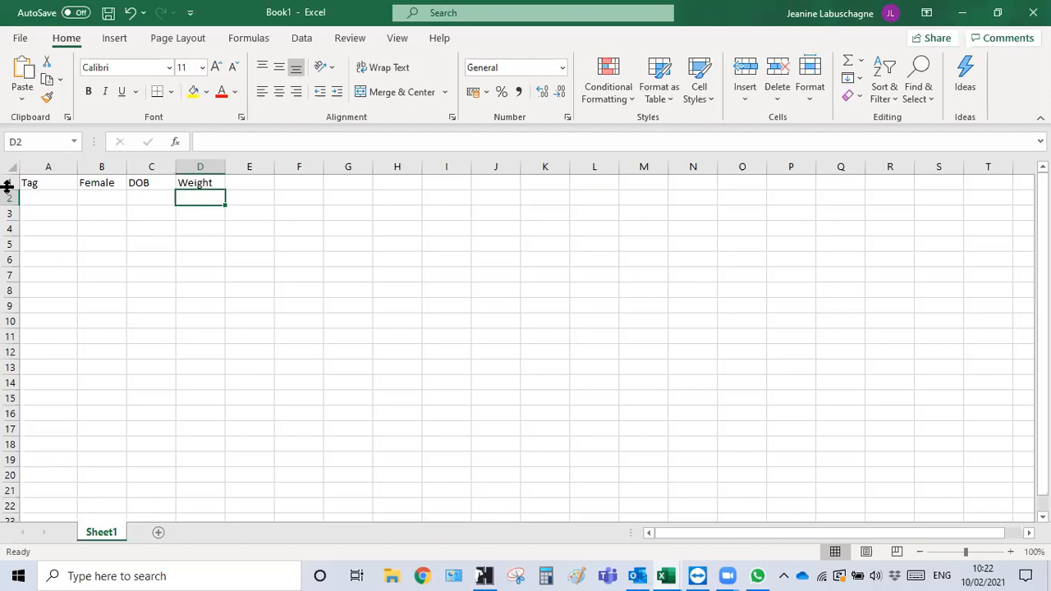
Make cell A2 under the Tag header active and switch to the Animal List in HerdMASTER.
left_click(48, 195)
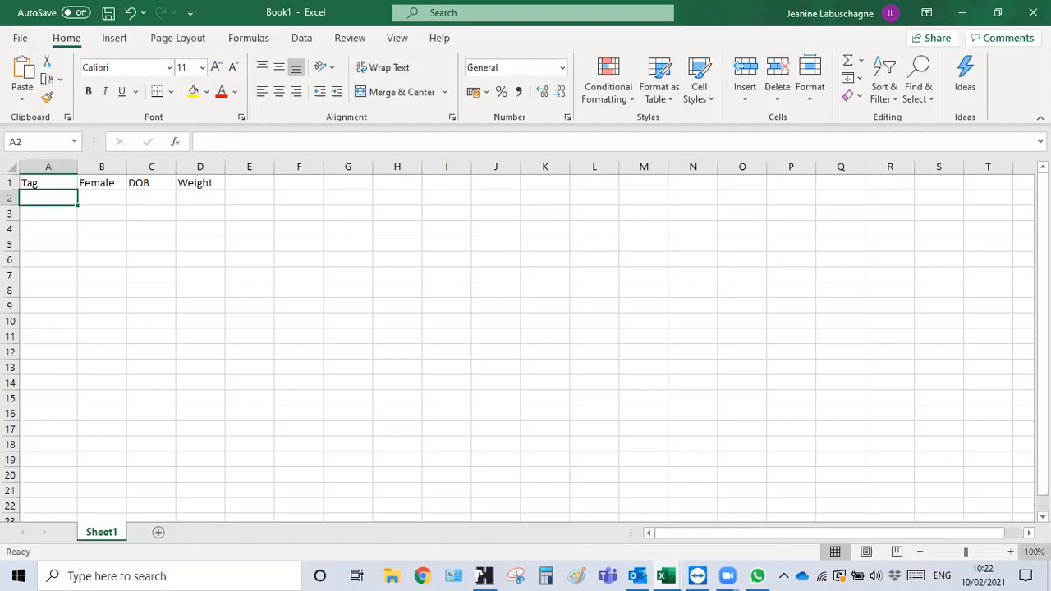
left_click(486, 577)
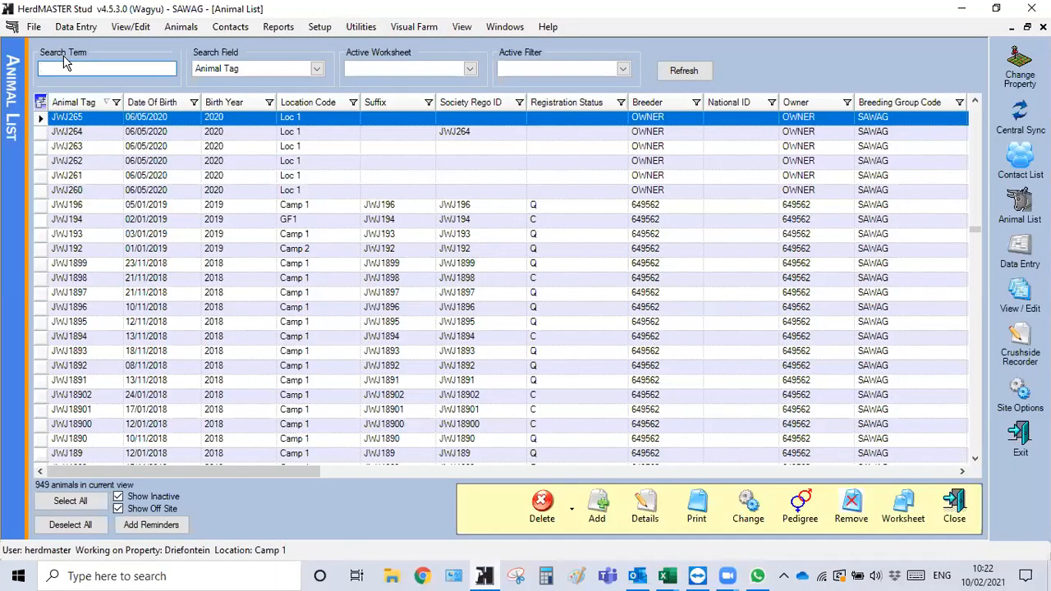
Search the HerdMASTER Animal List for tags starting with jjl, then enter the tag JJL21001 in cell A2 of the Excel sheet.
type("jjl")
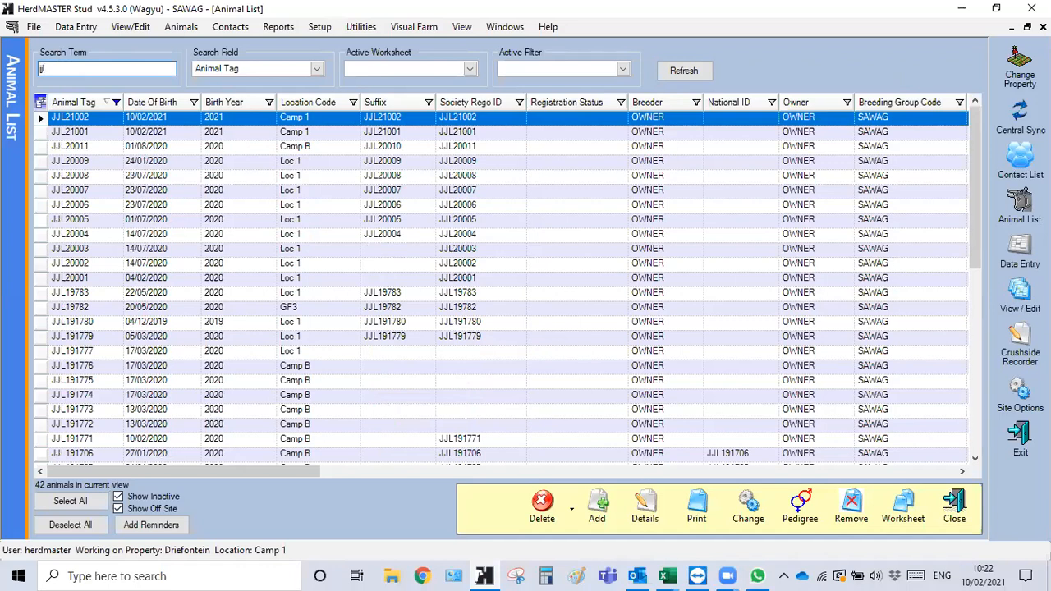
left_click(961, 9)
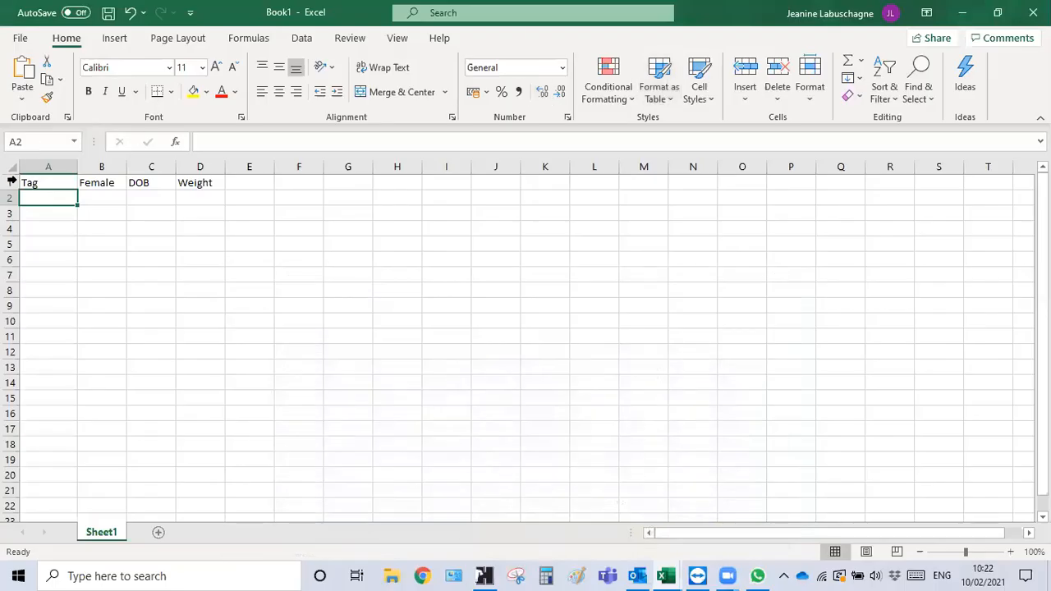
type("J")
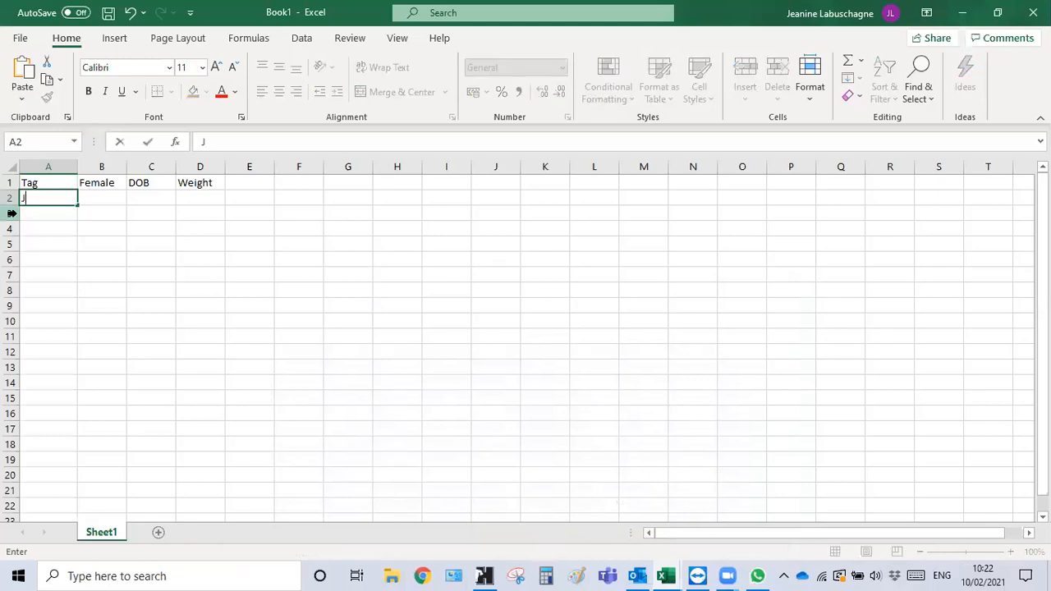
type("JL21001")
key("Return")
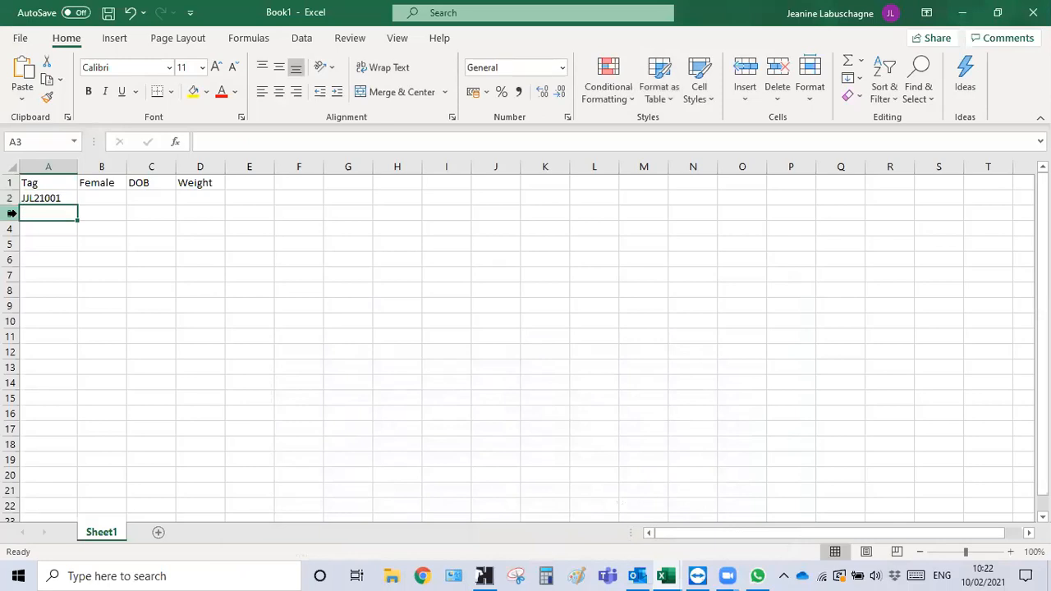
Enter the second calf's tag JJL21002 in cell A3 under JJL21001.
type("JJL21001")
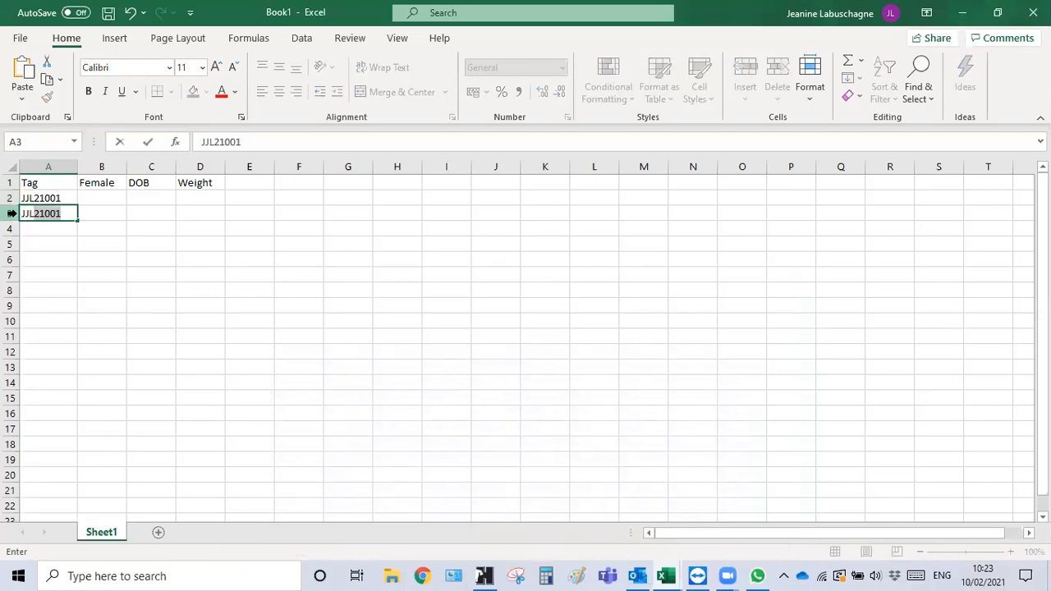
left_click(12, 213)
type("100")
key("BackSpace")
key("BackSpace")
key("BackSpace")
type("jj")
key("BackSpace")
key("BackSpace")
key("BackSpace")
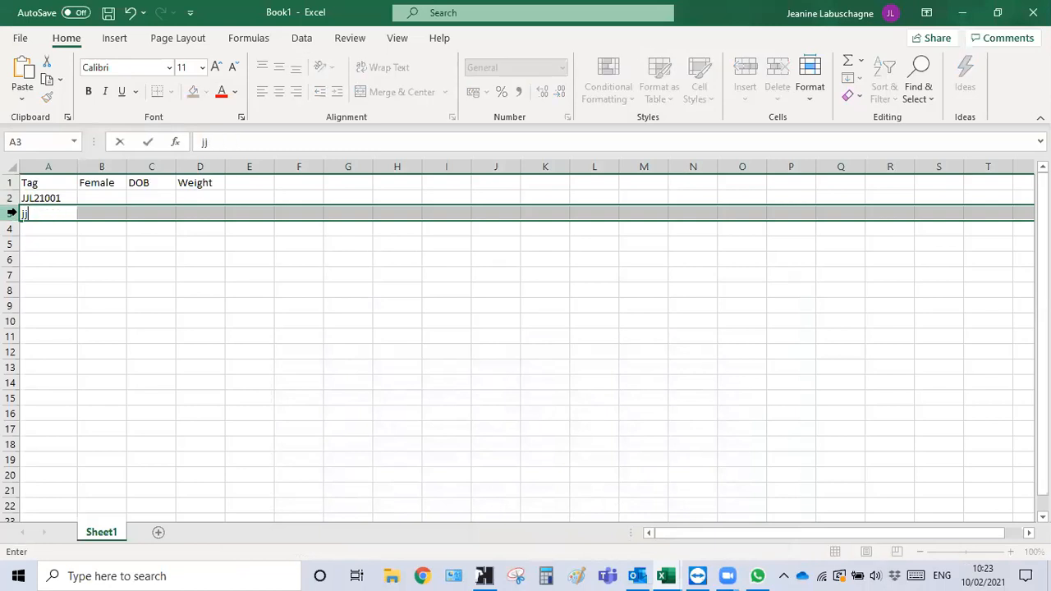
type("JJL21002")
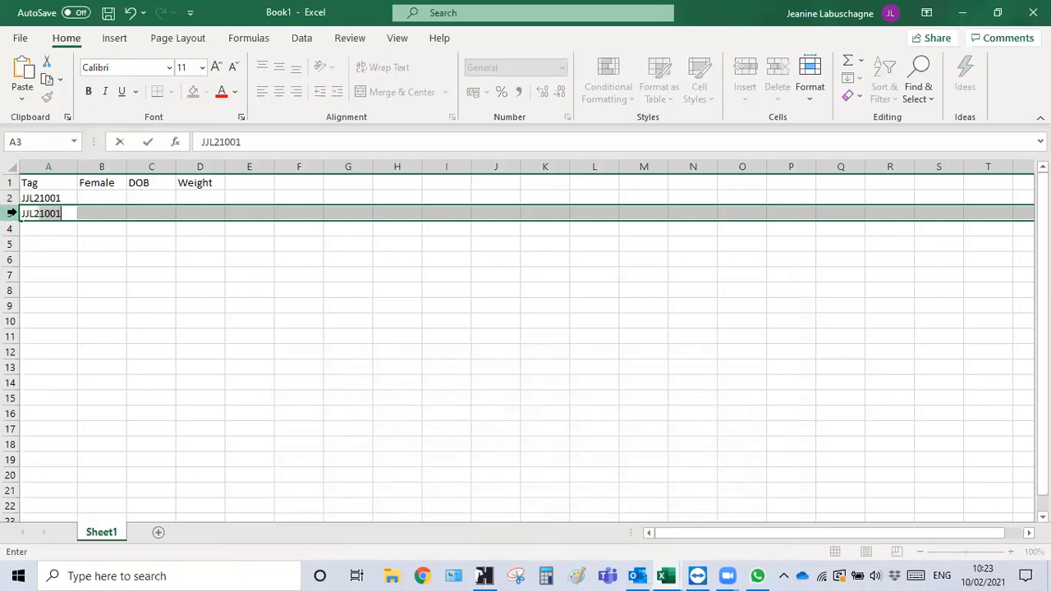
Enter Female in B2 and B3 for the tags JJL21001 and JJL21002.
key("Right")
key("Up")
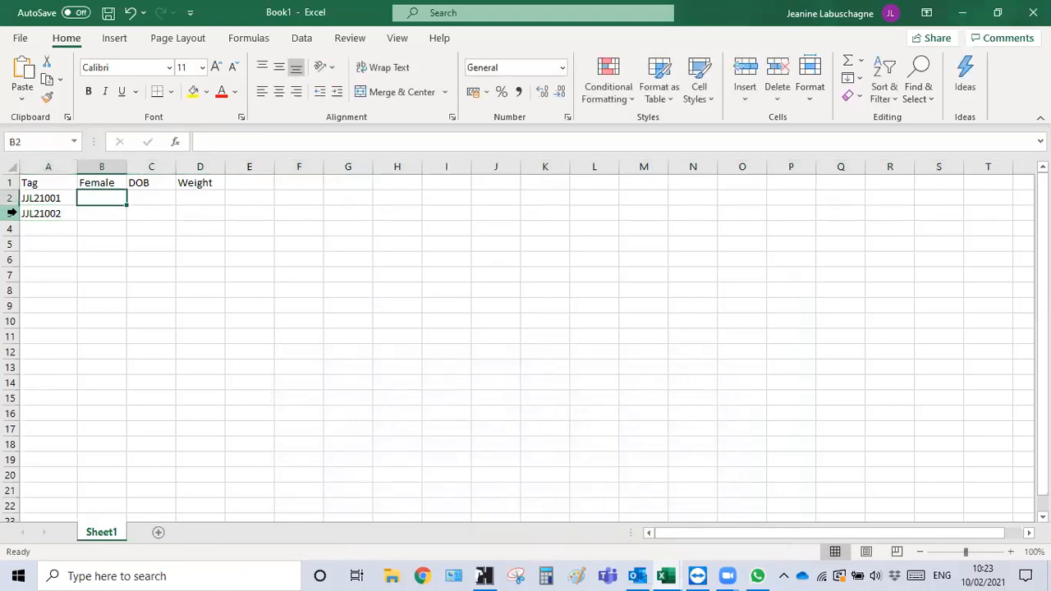
type("f")
key("BackSpace")
key("BackSpace")
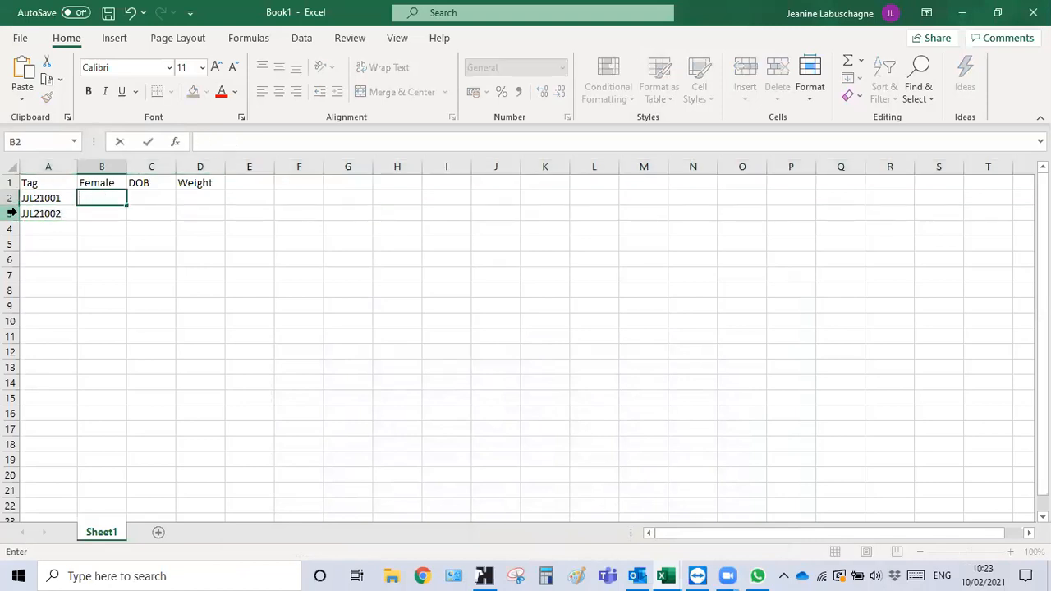
type("Female")
key("Return")
type("Female")
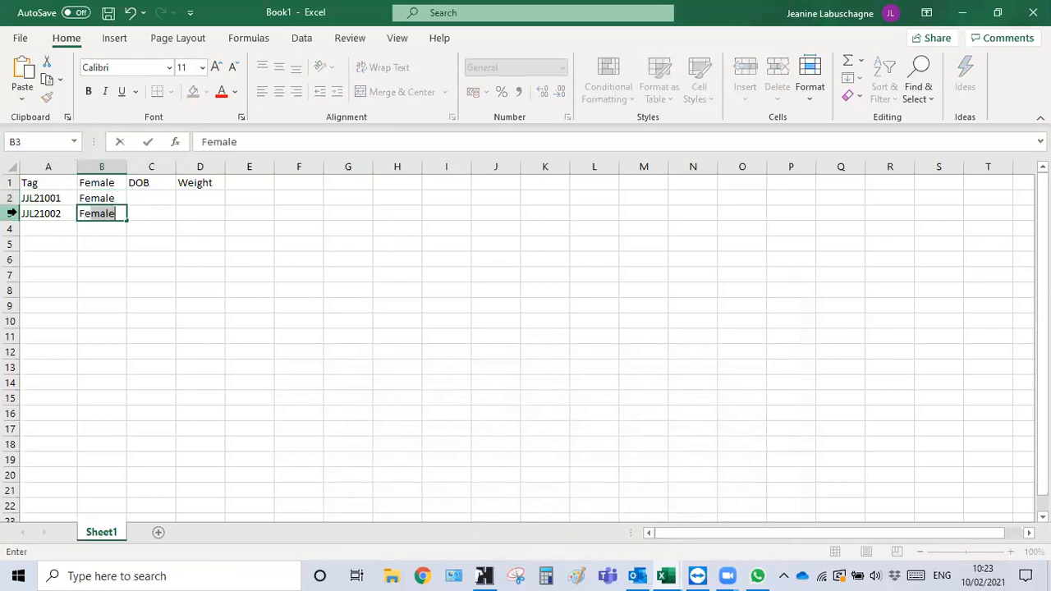
key("Up")
Change the column header in B1 to Sex.
key("Up")
type("Sex")
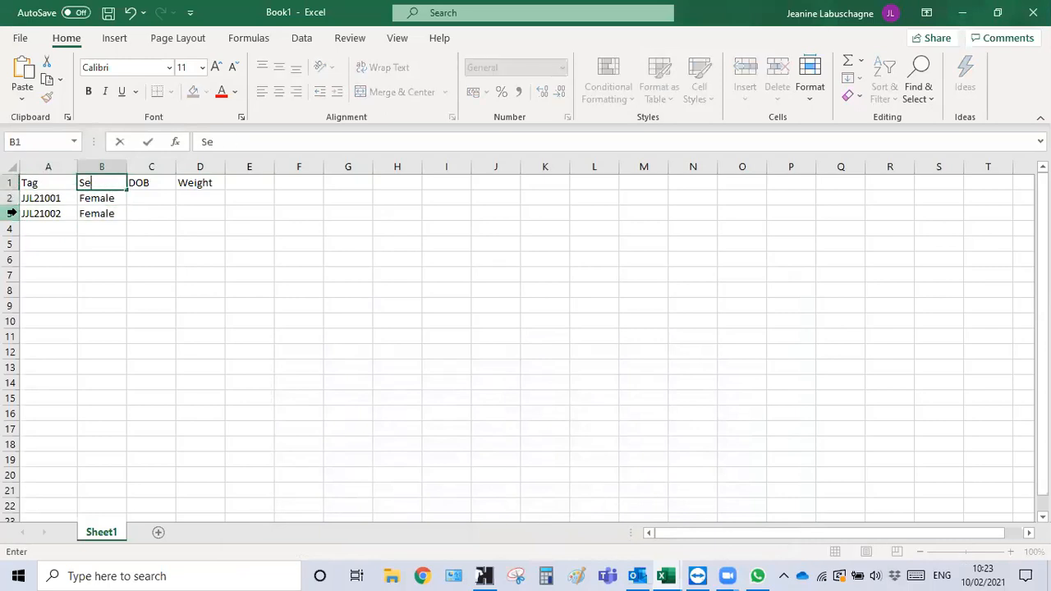
key("Tab")
Enter the DOB 10/02/2021 in C2 for the calf JJL21001.
key("Down")
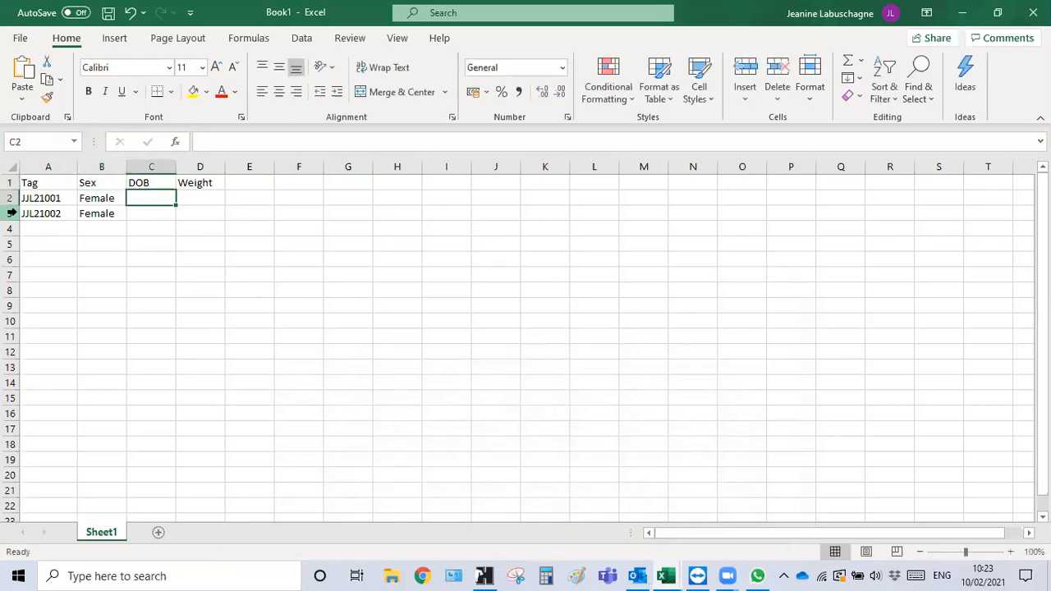
left_click(12, 213)
key("Up")
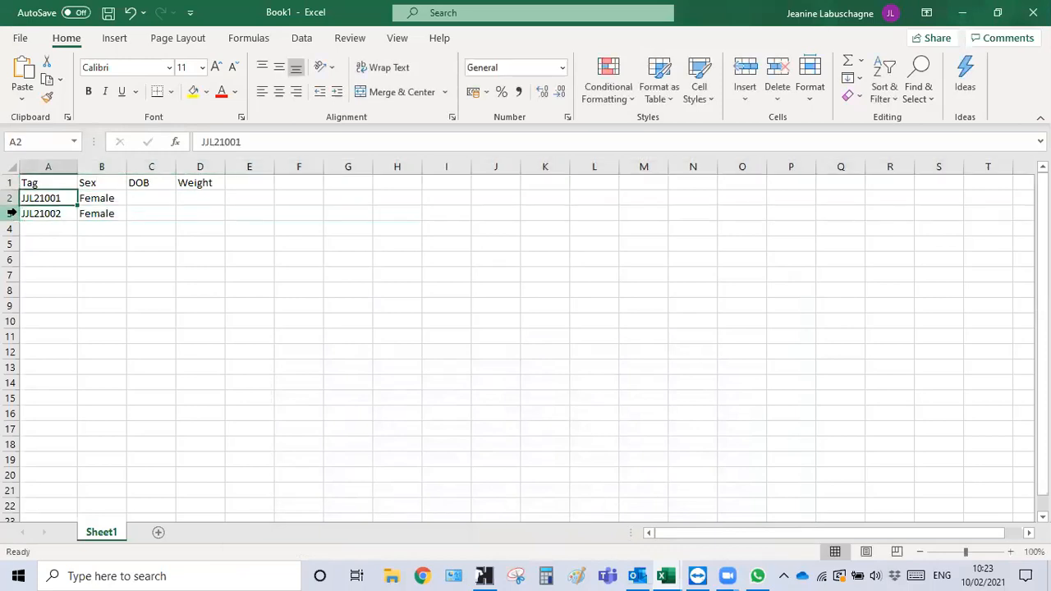
key("Right")
key("Right")
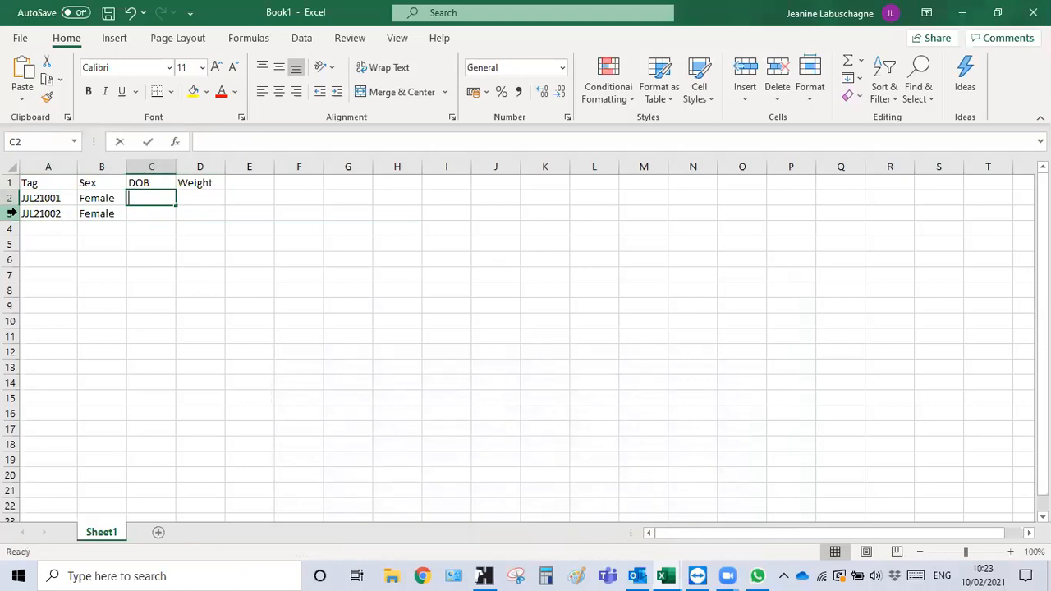
type("10/02/20")
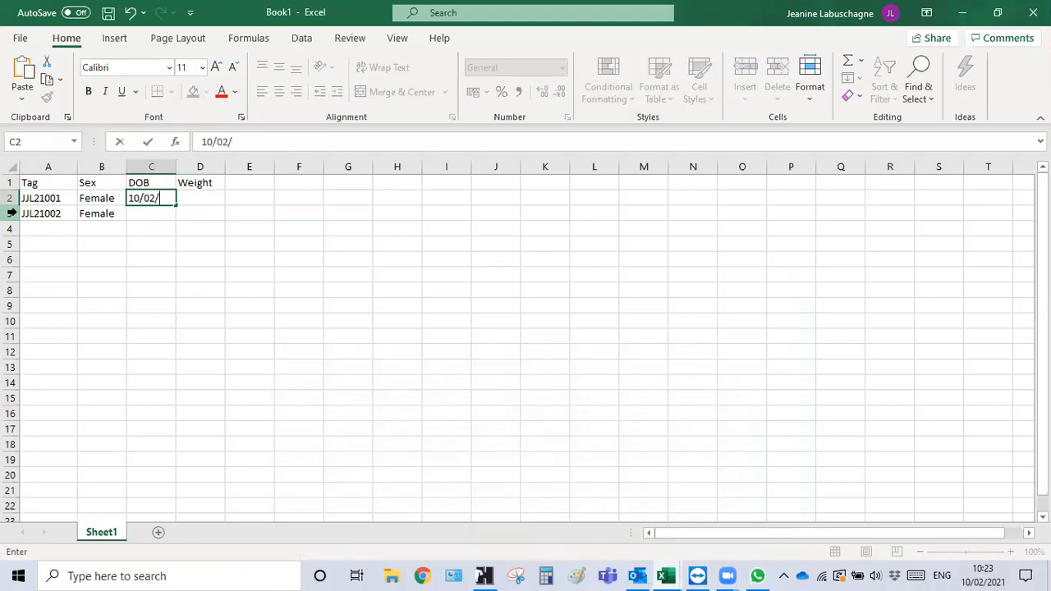
key("BackSpace")
type("021")
key("Return")
key("Up")
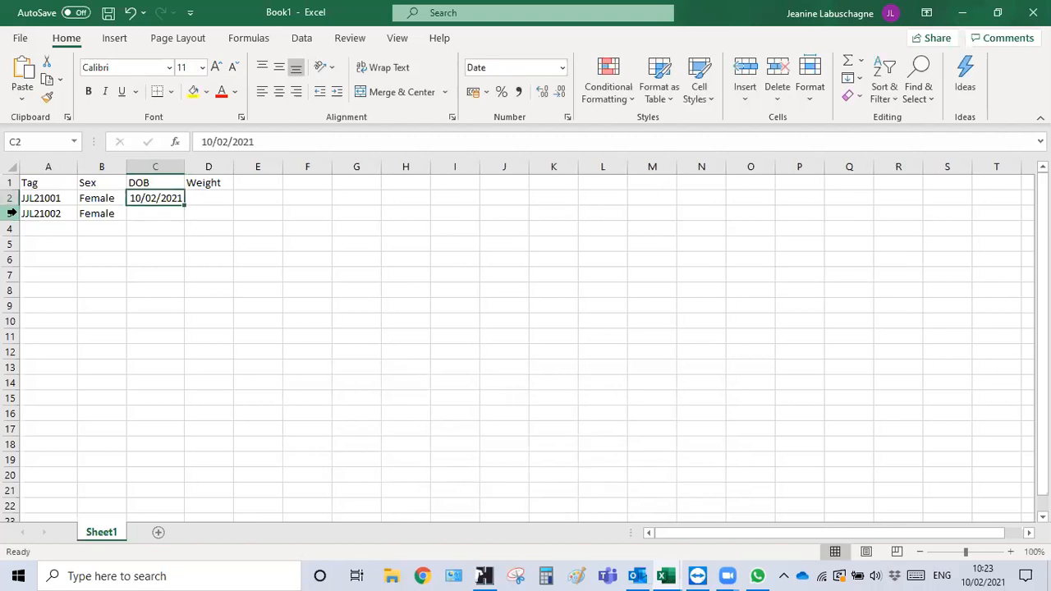
Enter the DOB 10/02/2021 in C3 for the calf JJL21002 and make A4 the active cell.
key("Down")
type("10/02/2021")
key("Return")
key("Left")
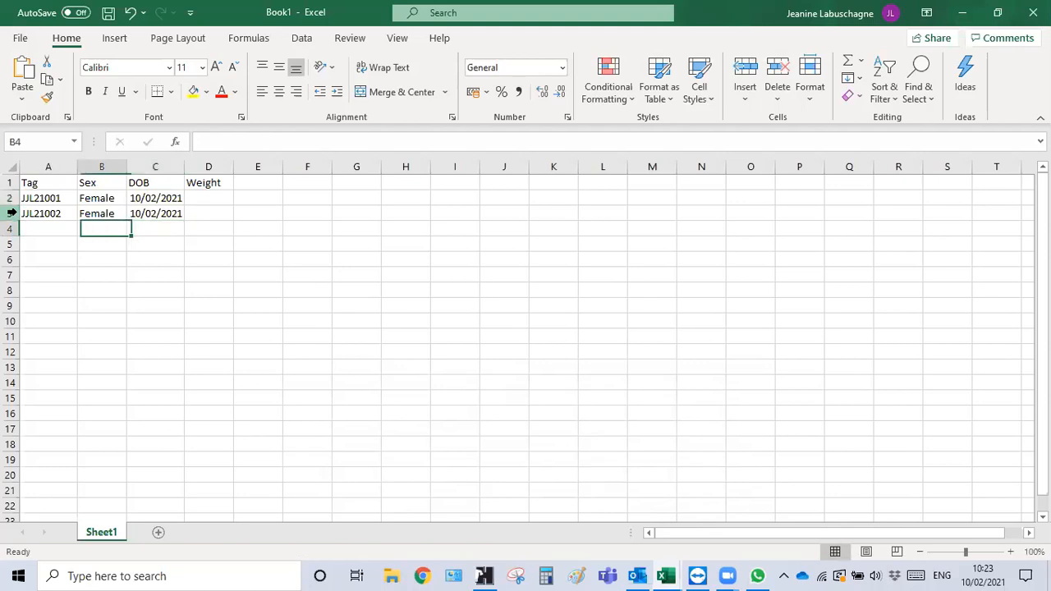
key("Left")
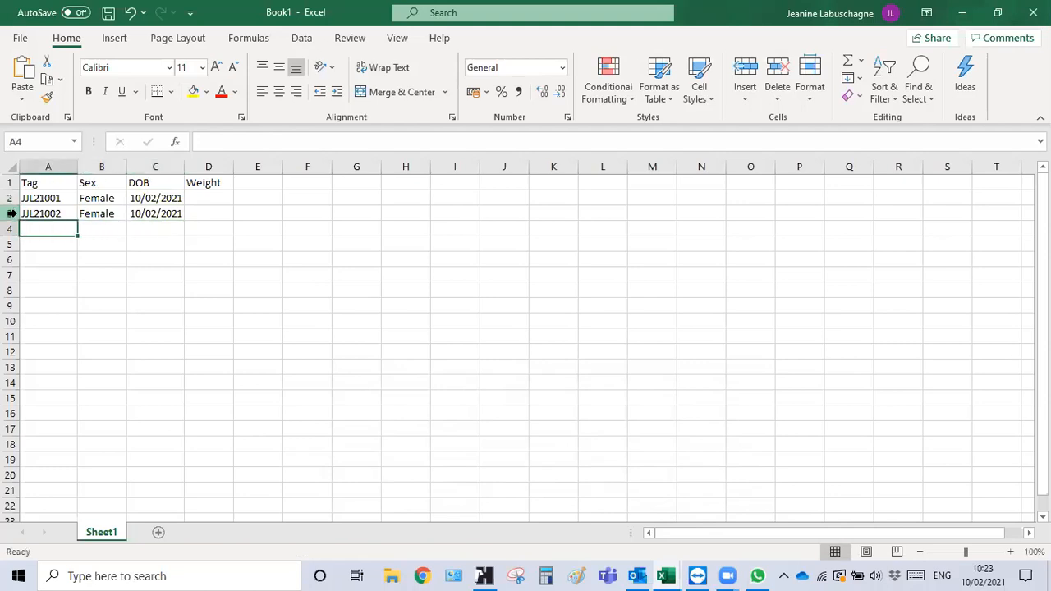
left_click(11, 212, "shift")
type("JL")
key("BackSpace")
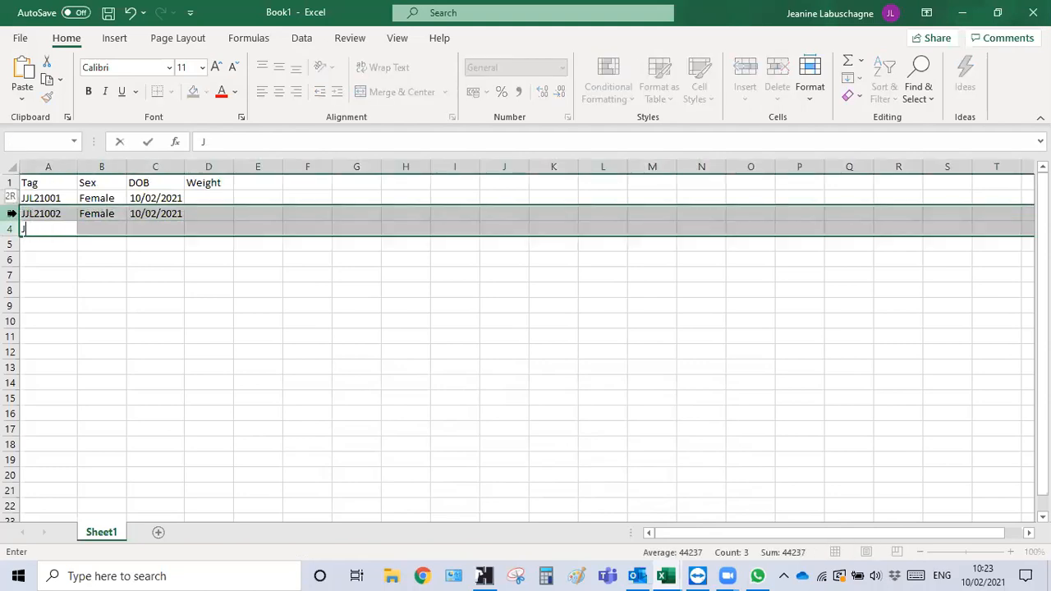
key("Escape")
key("Left")
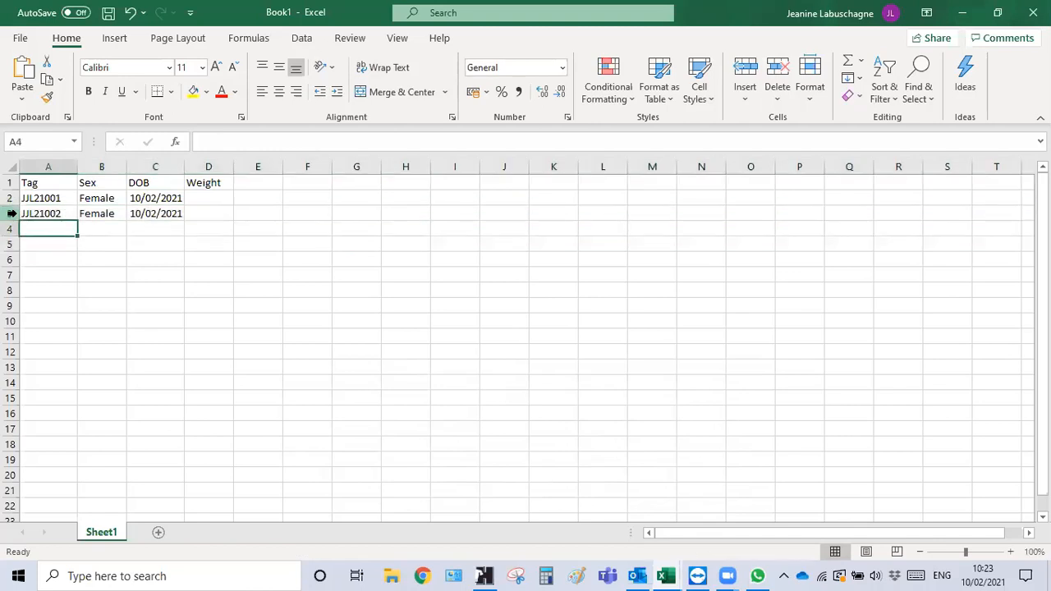
Add the third calf in row 4 with the tag JJL21003 in A4 and the sex Male in B4.
type("JJL2")
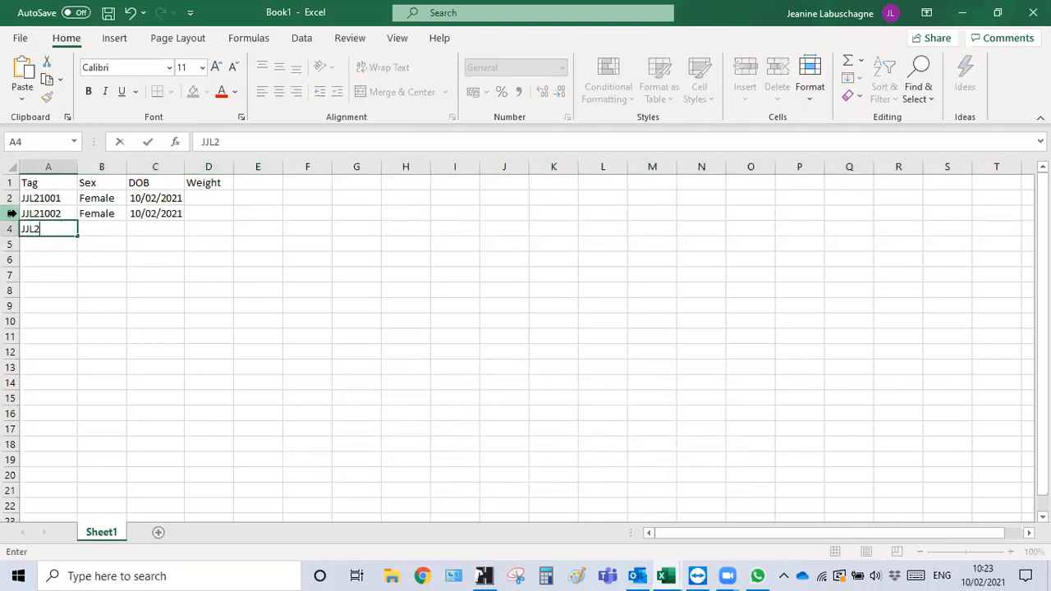
type("1003")
key("Tab")
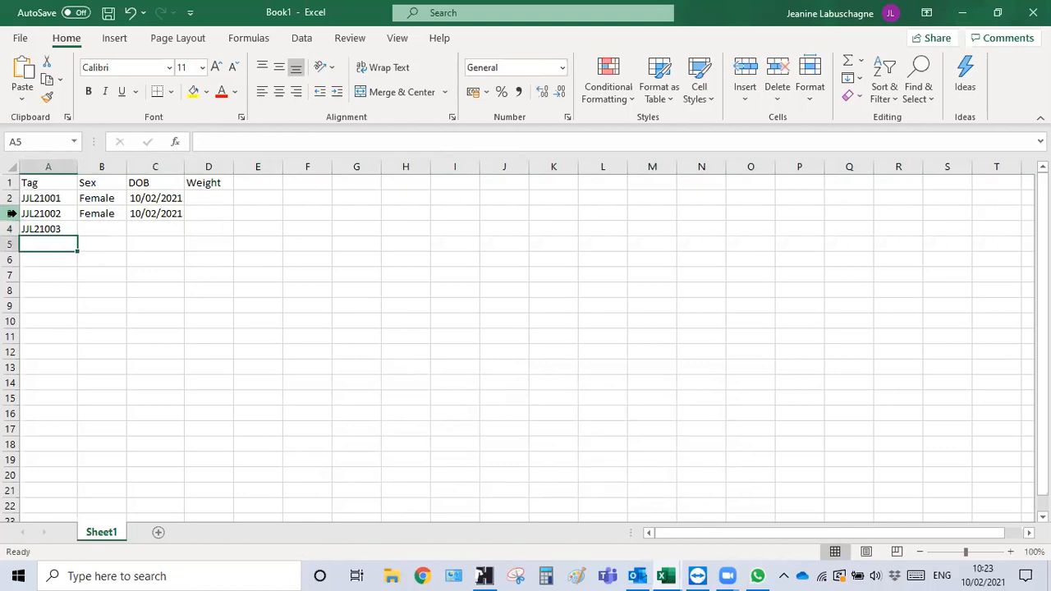
type("AL")
key("BackSpace")
key("BackSpace")
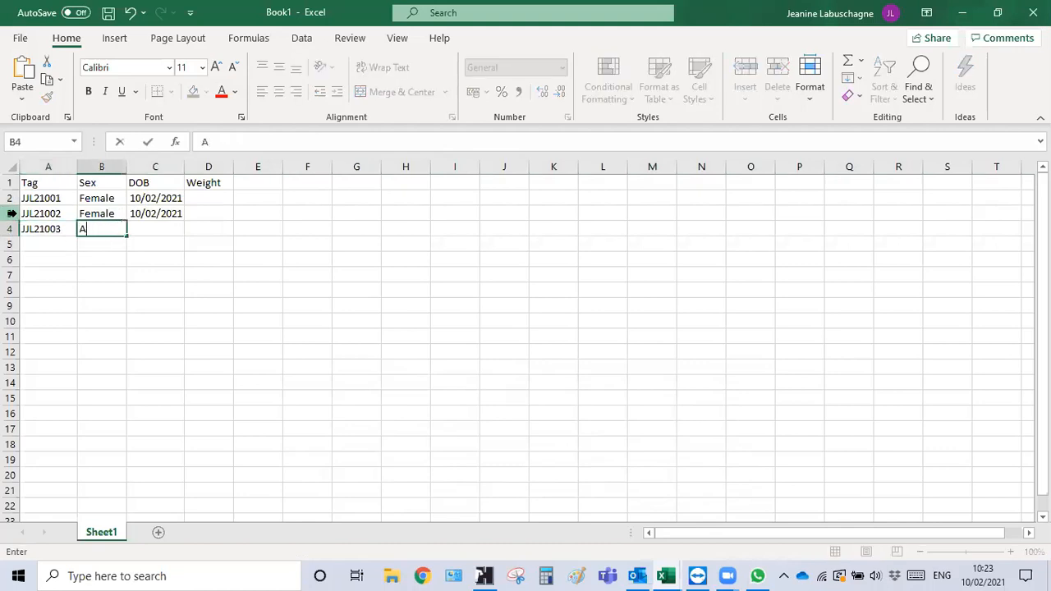
type("Male")
key("Tab")
Enter the DOB 09/02/2021 in C4 for the calf JJL21003.
type("0")
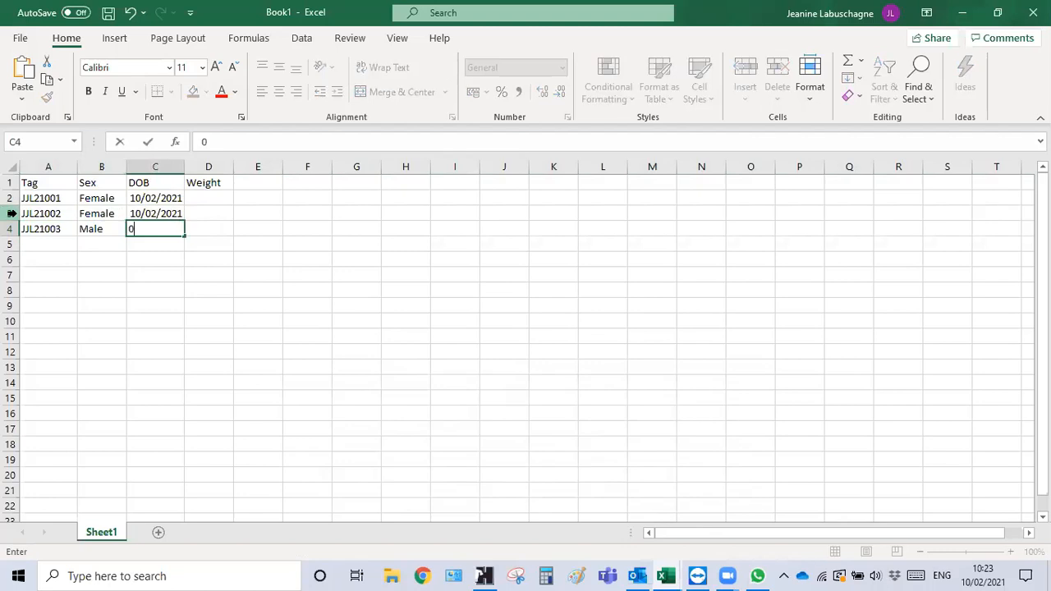
type("9/02/2021")
key("Return")
Fill the Weight column for the three calves with 150 in D2, 151 in D3 and 152 in D4.
key("Up")
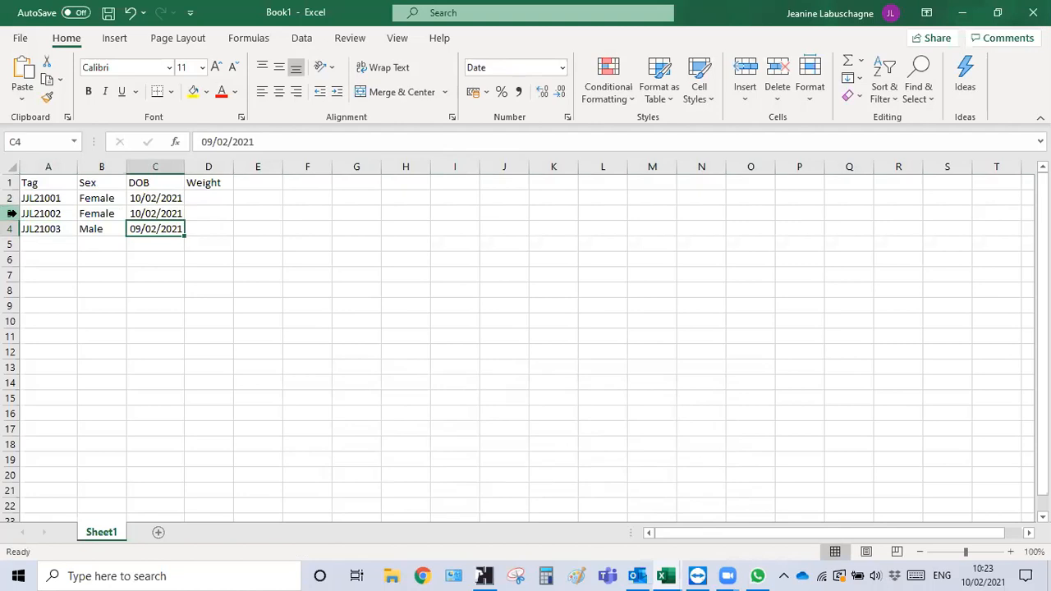
key("Up")
key("Up")
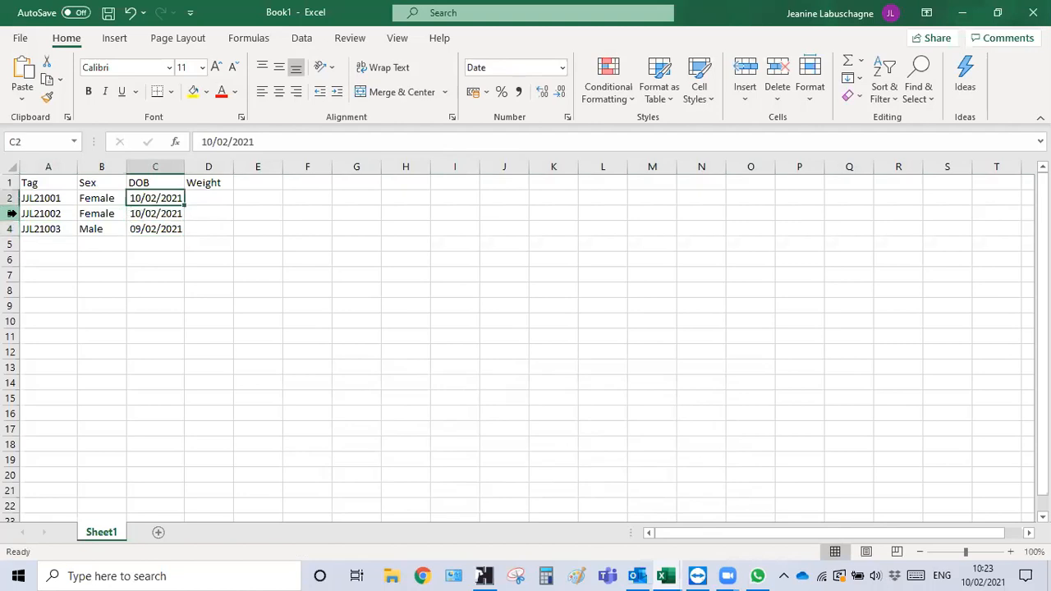
key("Right")
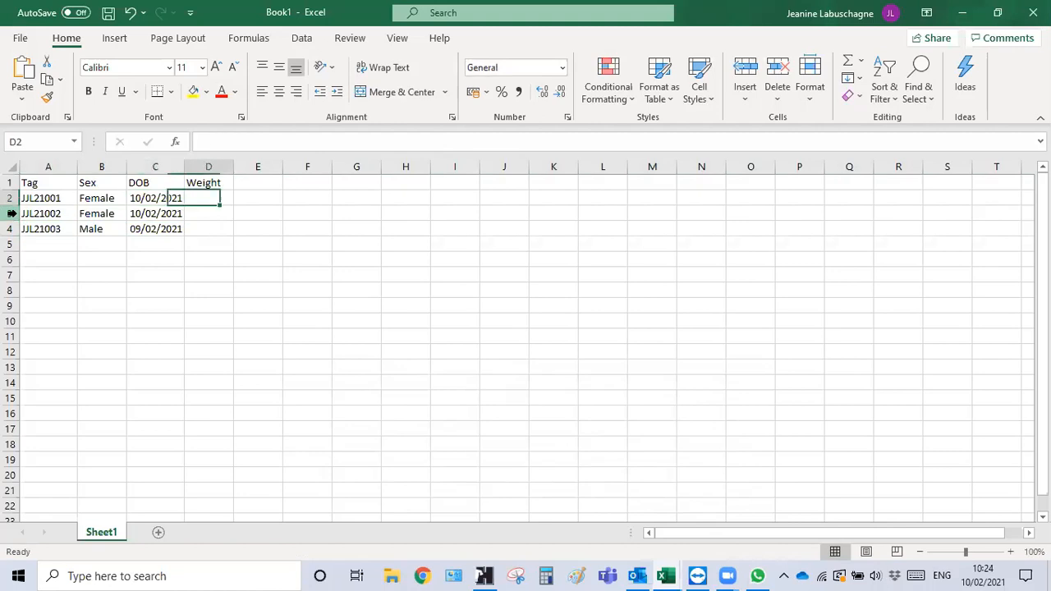
type("150")
key("Return")
type("151")
key("Return")
type("152")
key("Return")
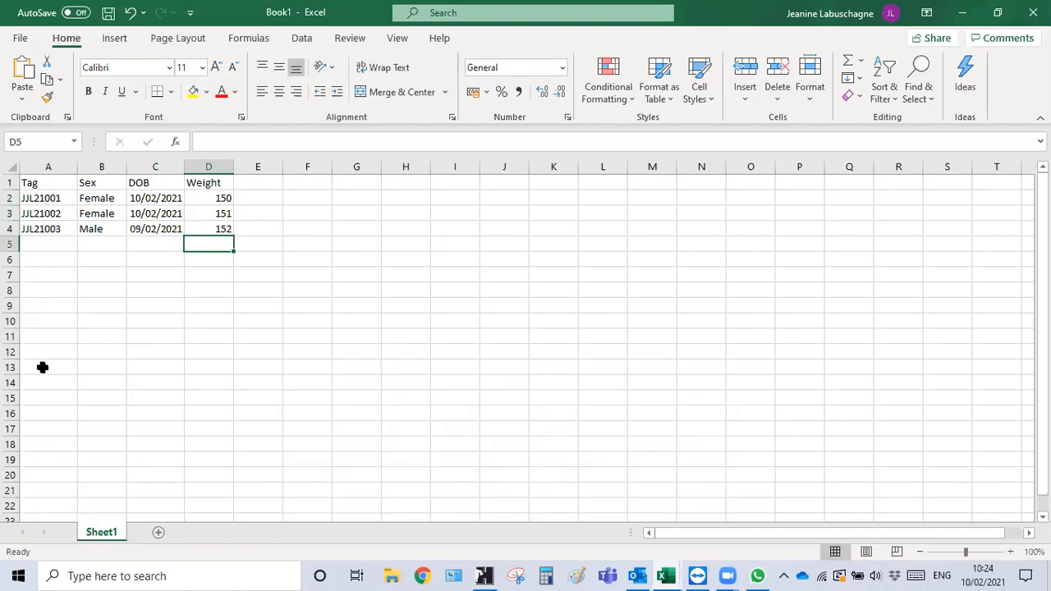
Start saving the workbook as a new file and choose the Desktop as its location.
left_click(23, 37)
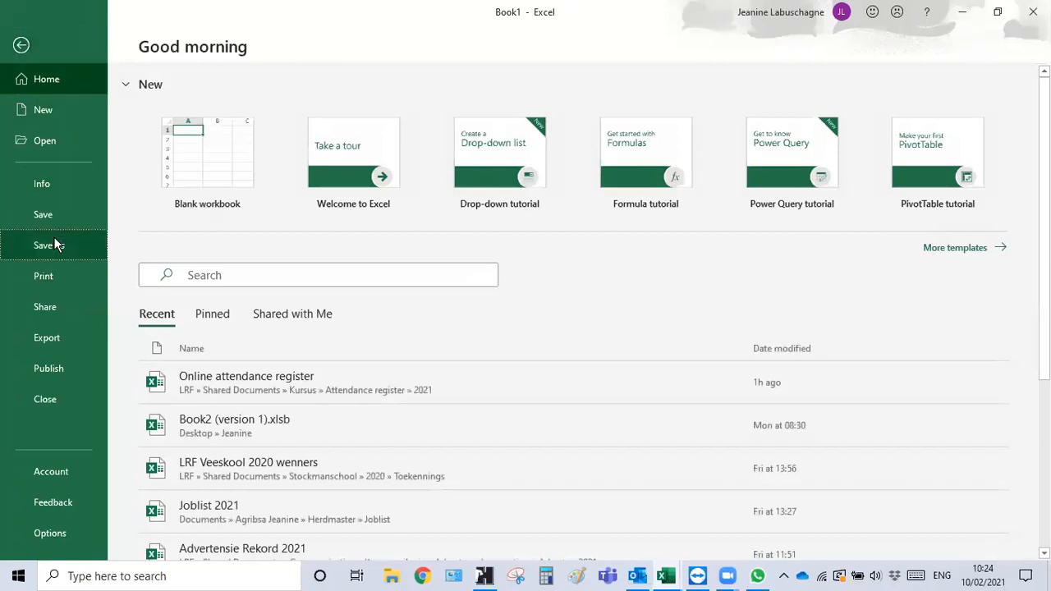
left_click(54, 243)
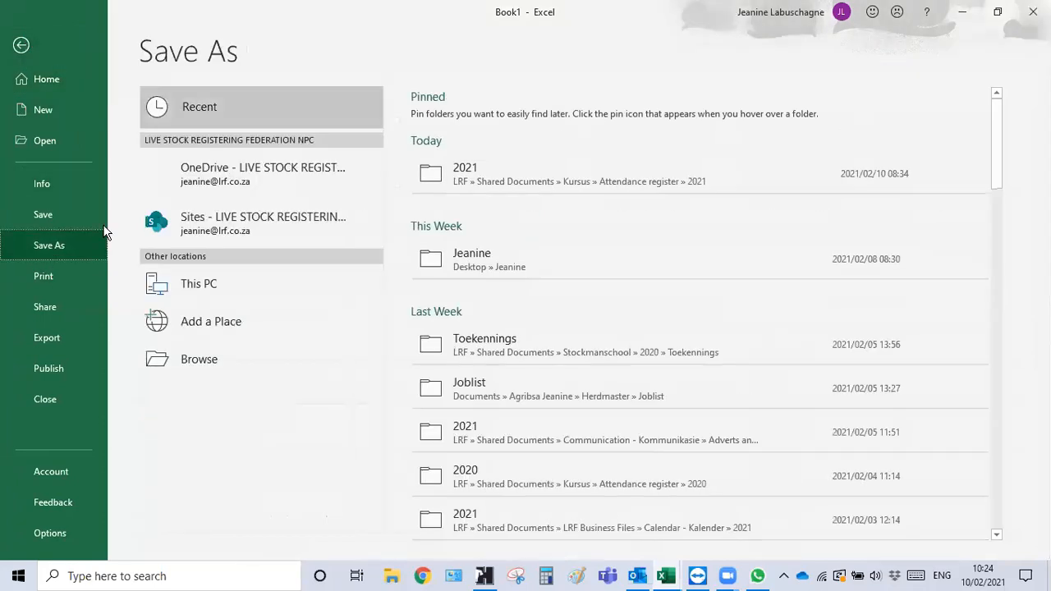
left_click(229, 364)
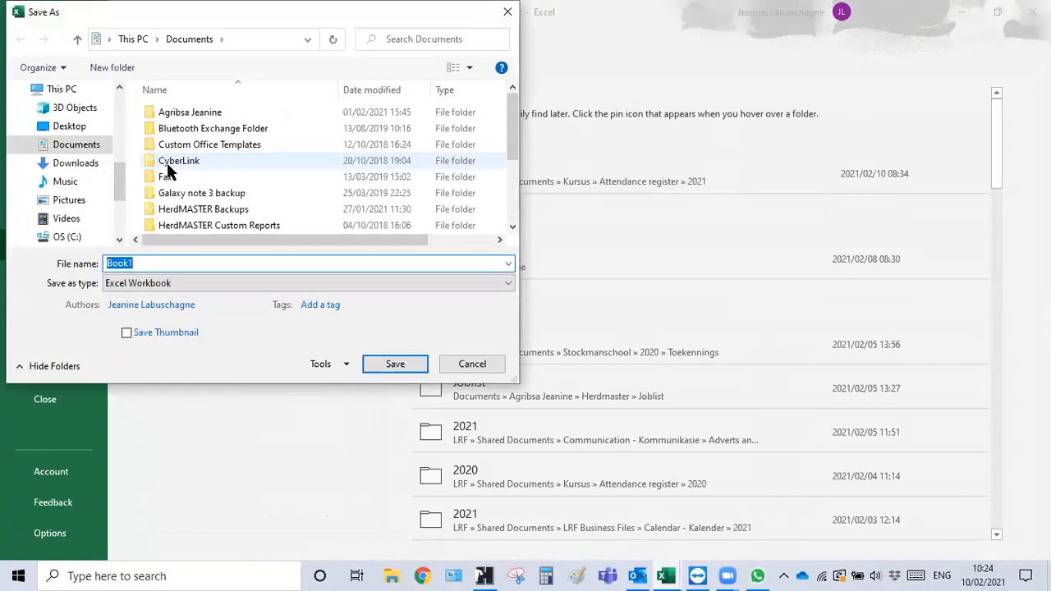
left_click(78, 129)
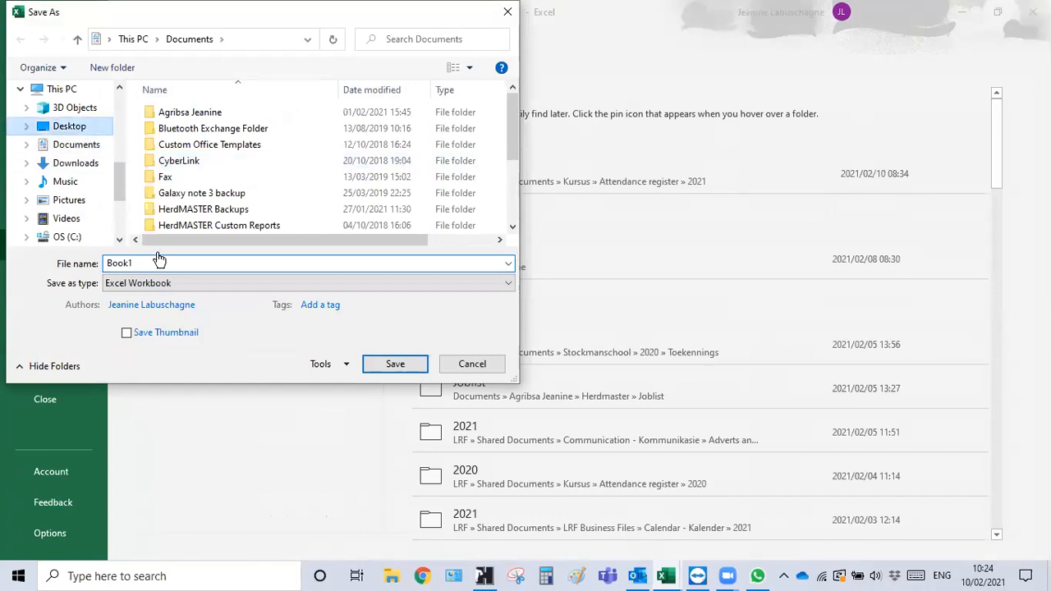
Replace the proposed file name with Training for the workbook being saved to the Desktop.
left_click(162, 261)
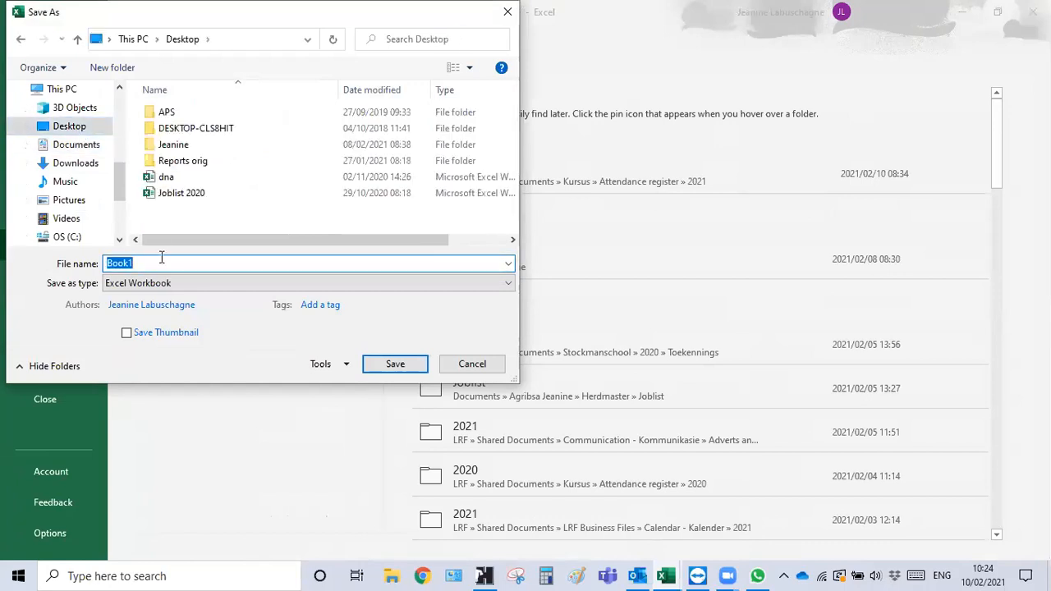
left_click(162, 261)
key("BackSpace")
key("BackSpace")
key("BackSpace")
key("BackSpace")
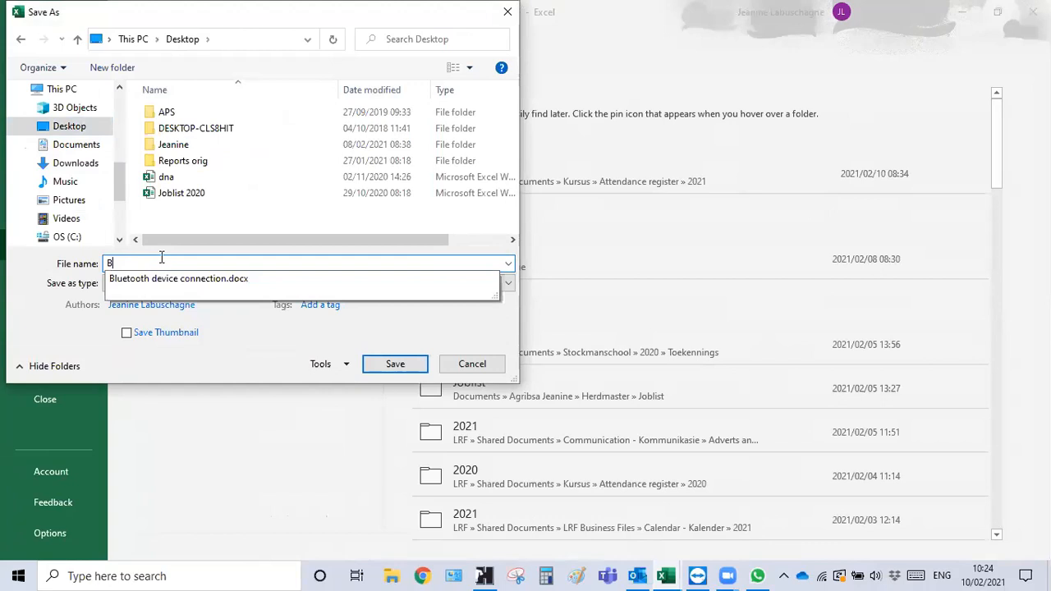
key("BackSpace")
type("Train")
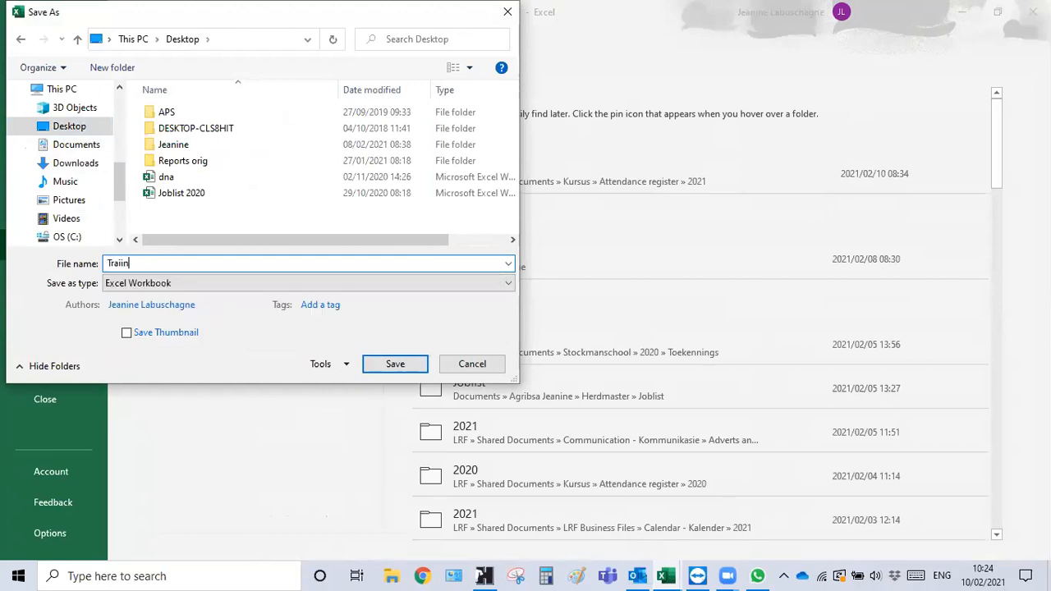
type("ing")
Set the file type to CSV (Comma delimited) and save the file.
left_click(252, 288)
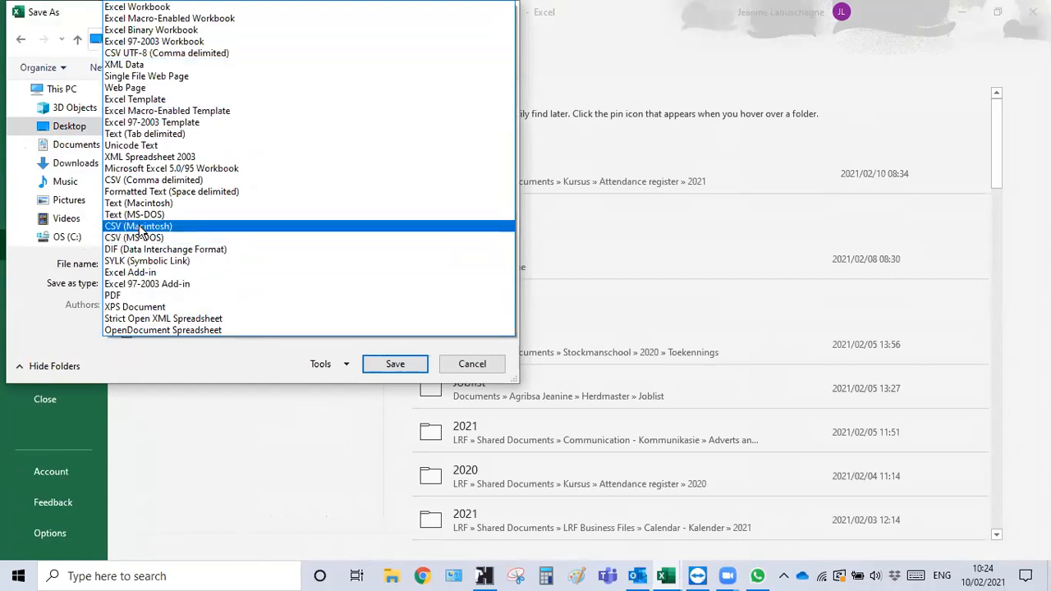
left_click(144, 180)
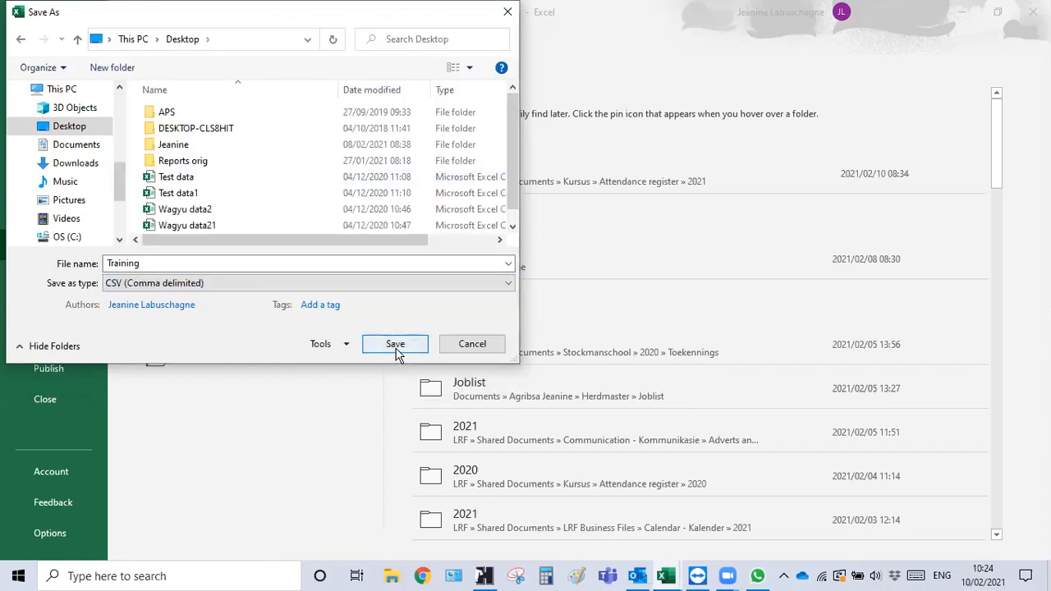
left_click(395, 349)
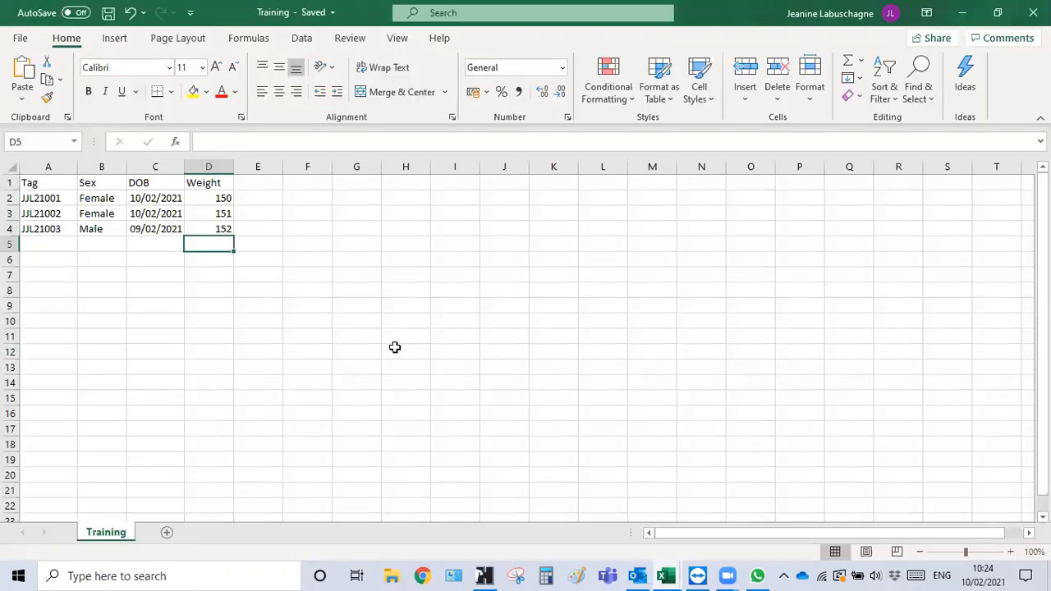
Close the Training workbook and switch to the HerdMASTER animal list.
left_click(1033, 11)
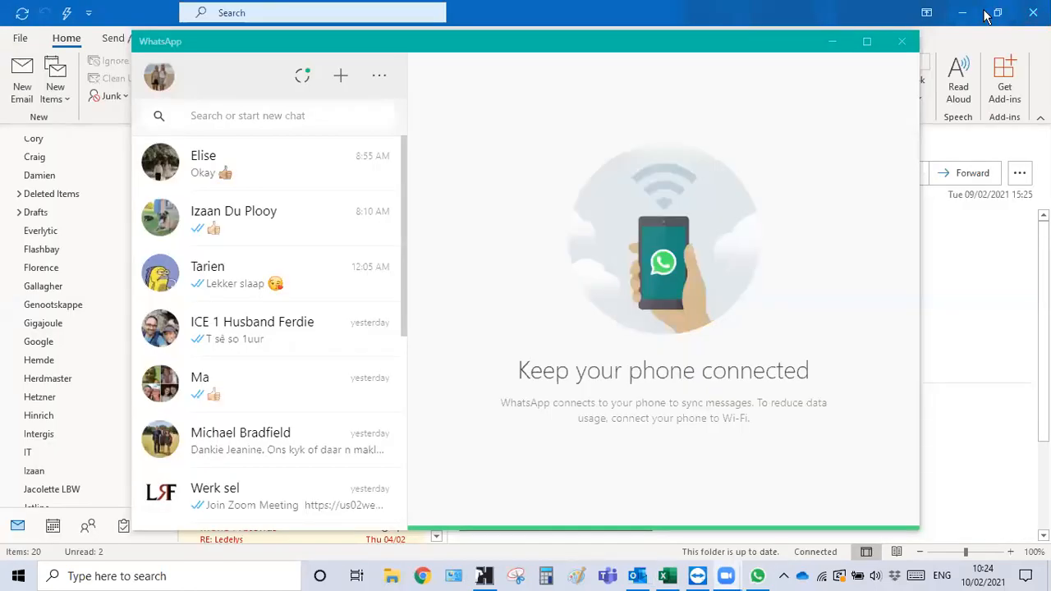
left_click(969, 317)
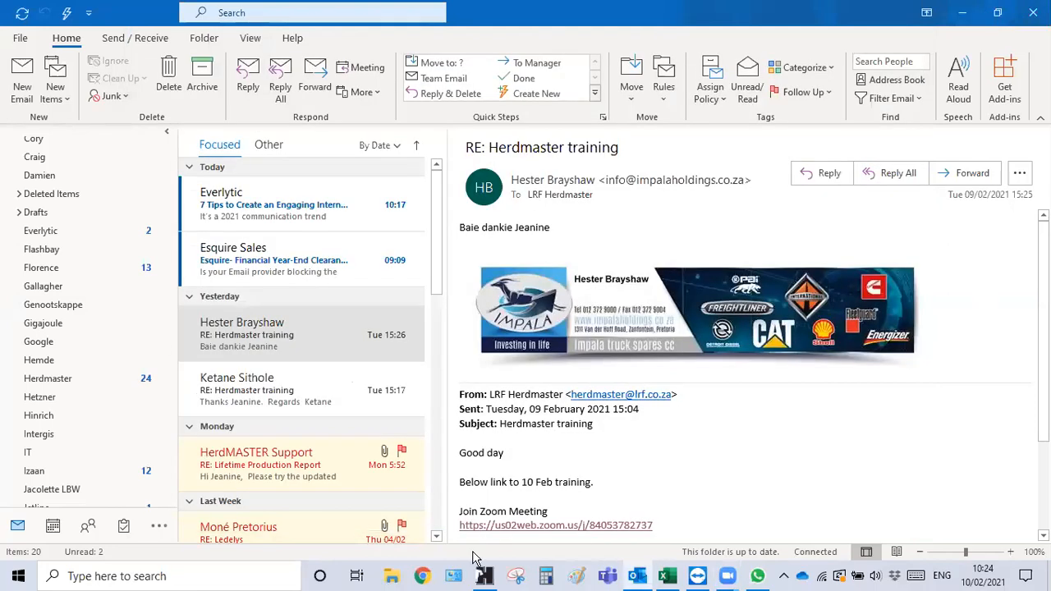
left_click(484, 577)
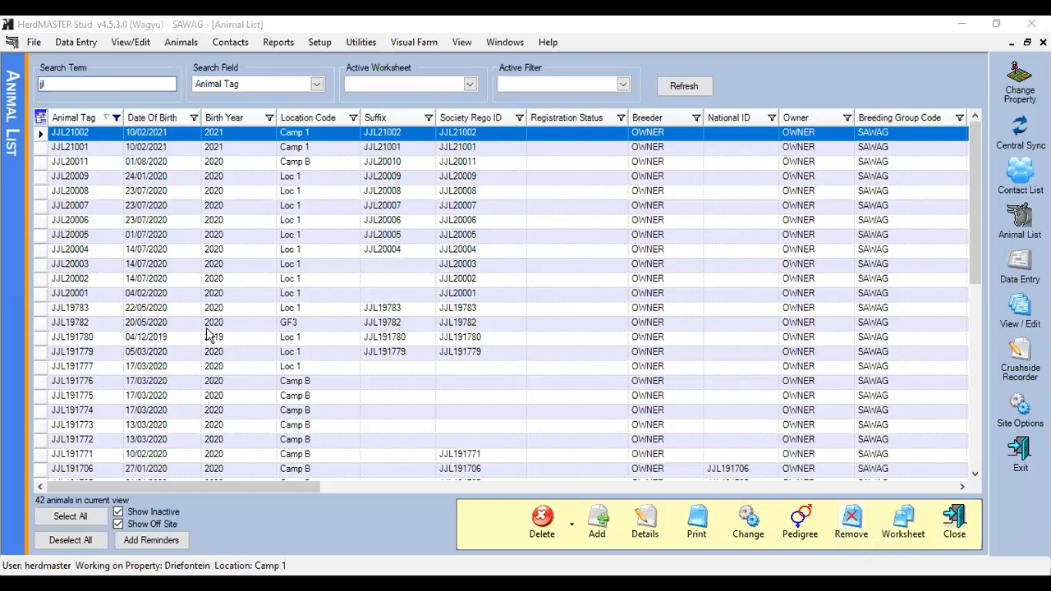
left_click(304, 278)
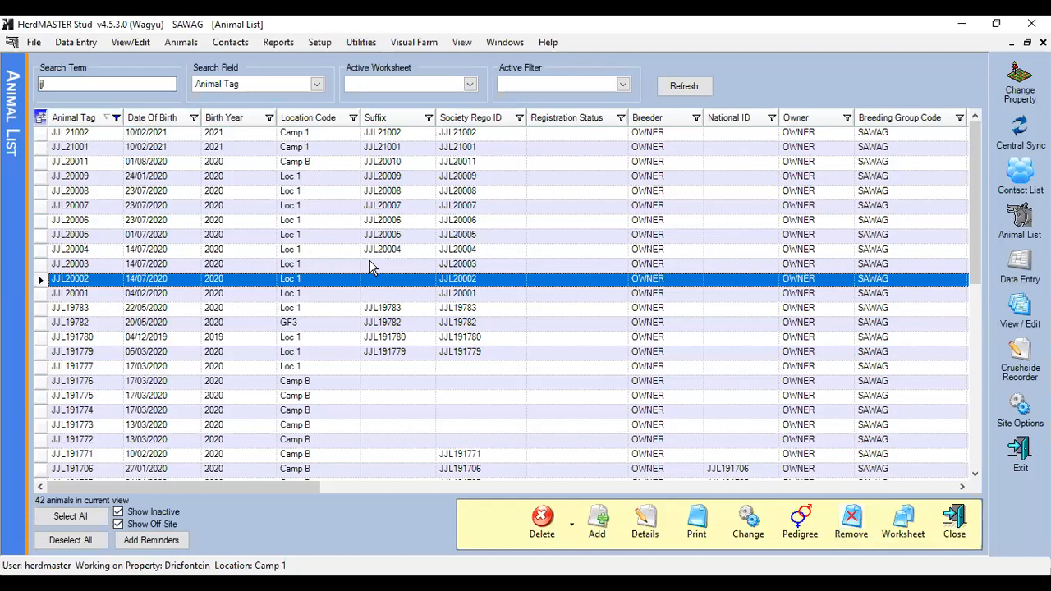
left_click(265, 229)
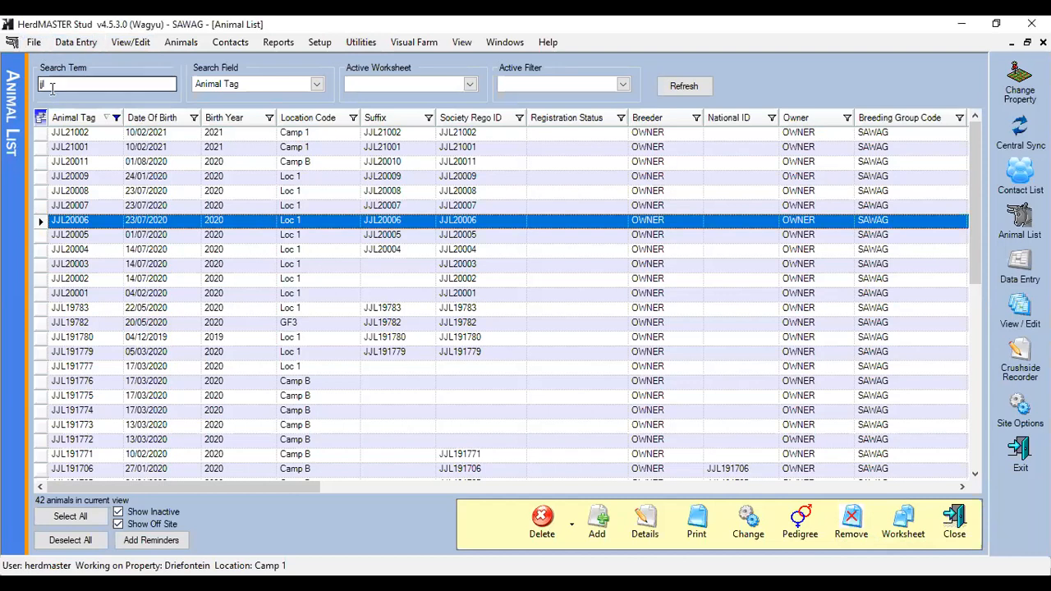
Back up the herd database as Wagyu_20210210 in the HerdMASTER Backups folder.
left_click(35, 45)
left_click(63, 82)
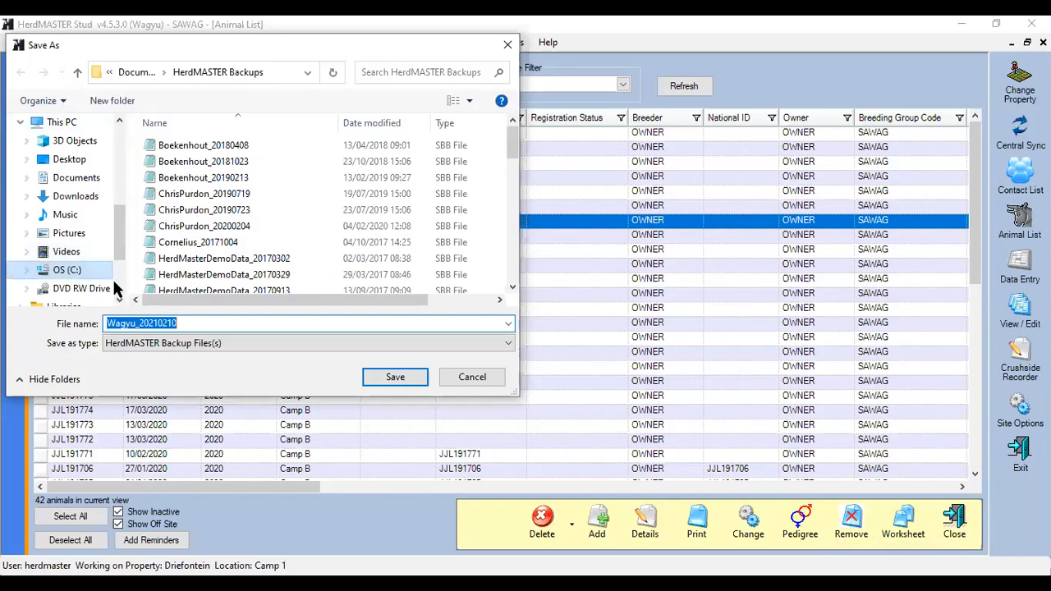
left_click(201, 323)
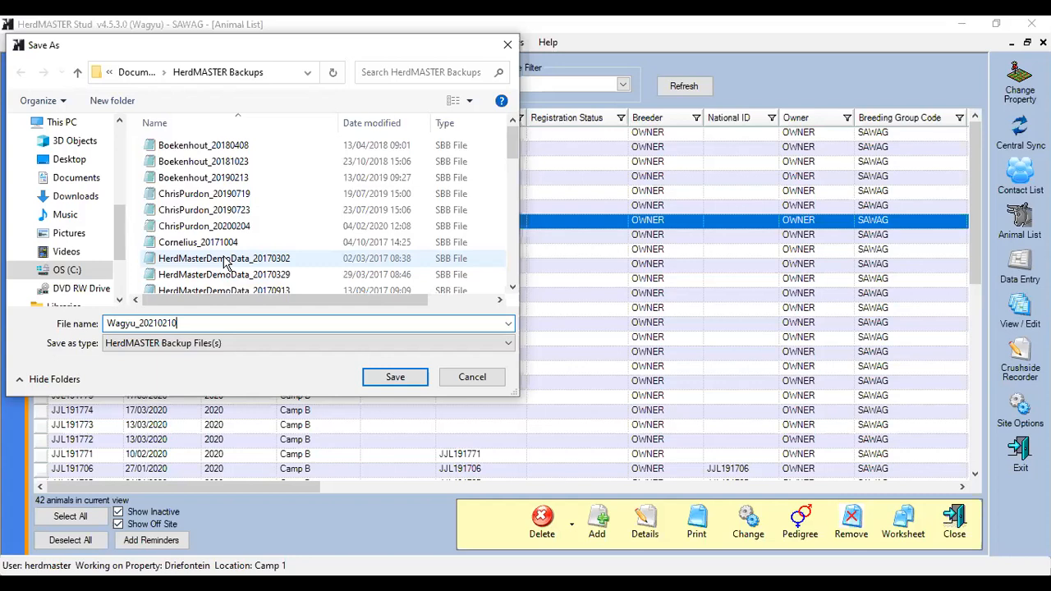
left_click(414, 378)
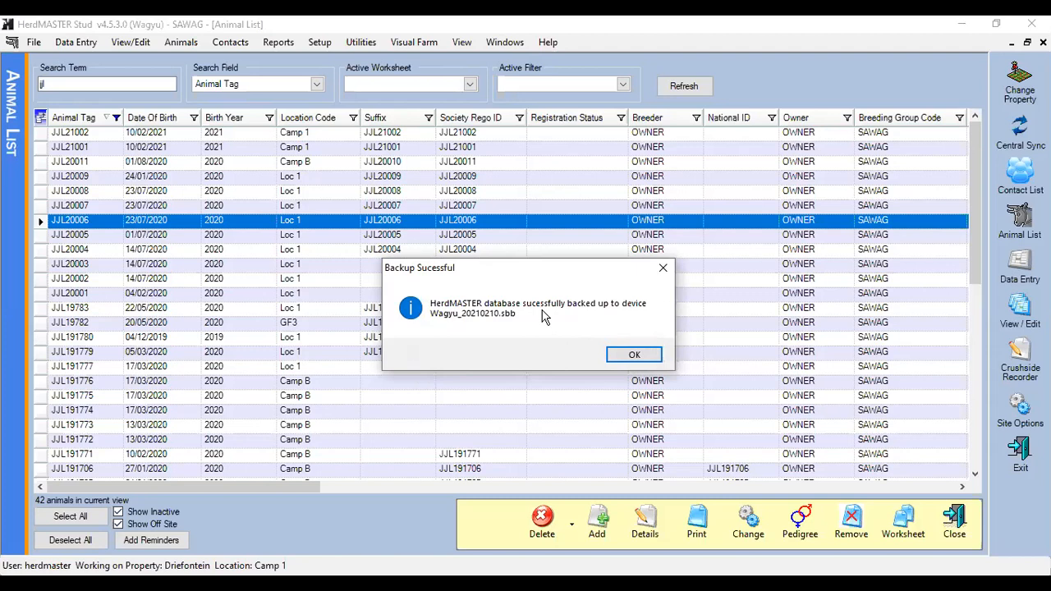
left_click(633, 355)
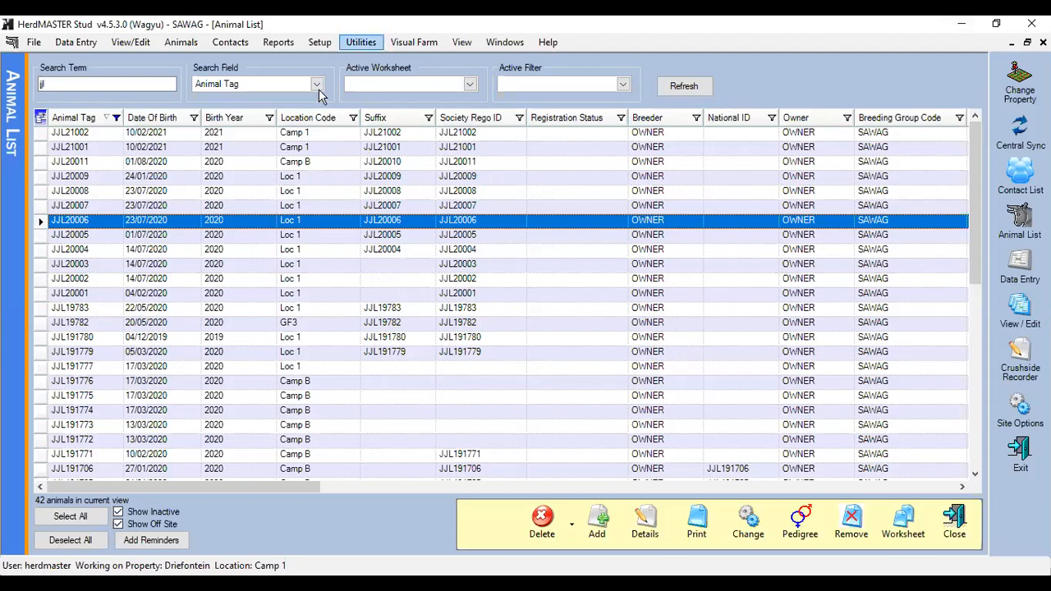
Open the Universal File Import Utility for importing animal data.
key("Down")
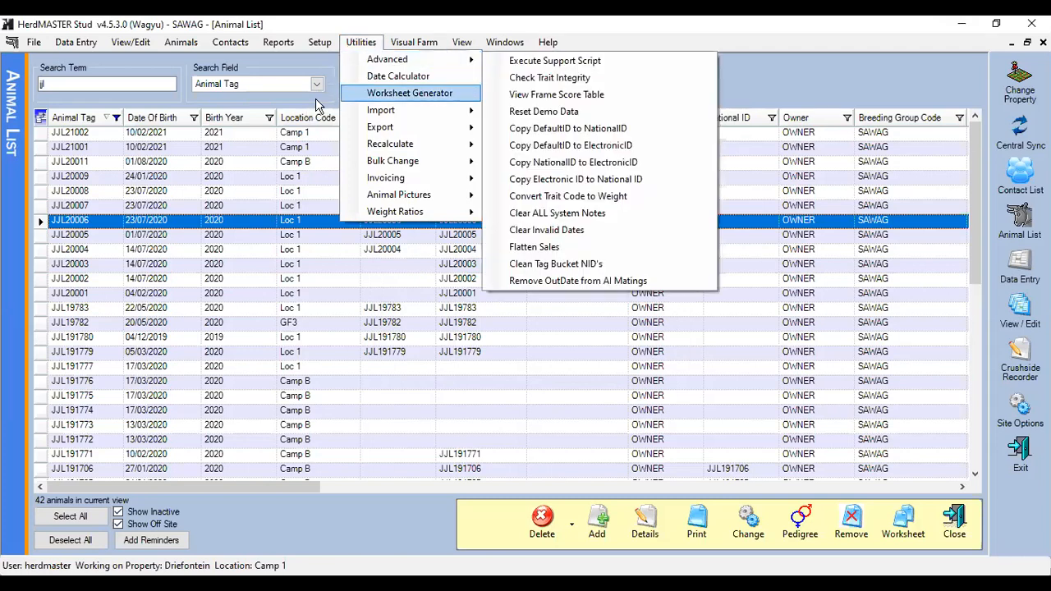
left_click(321, 103)
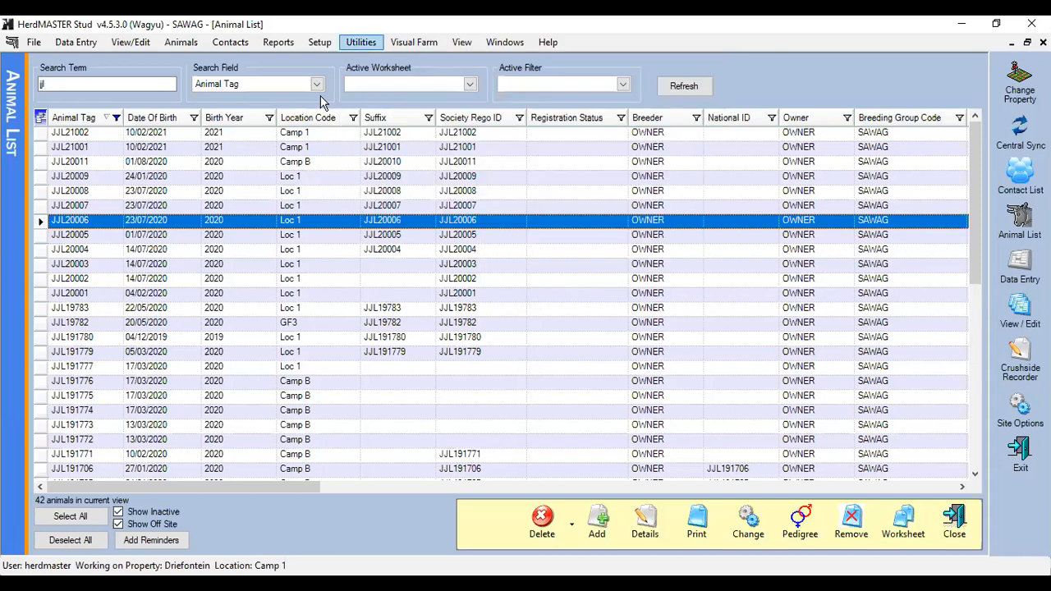
key("alt+u")
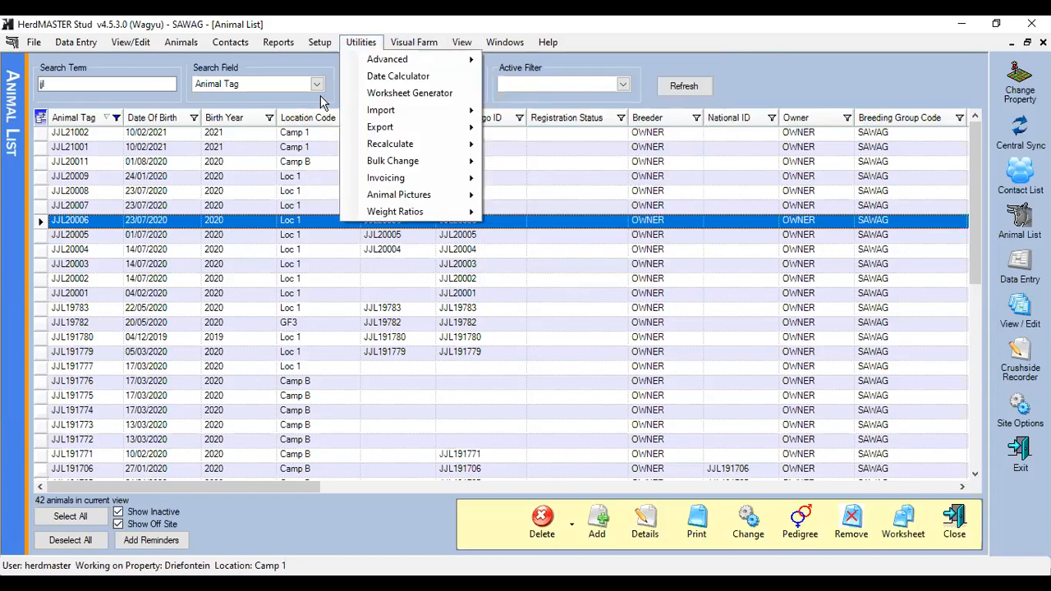
mouse_move(357, 117)
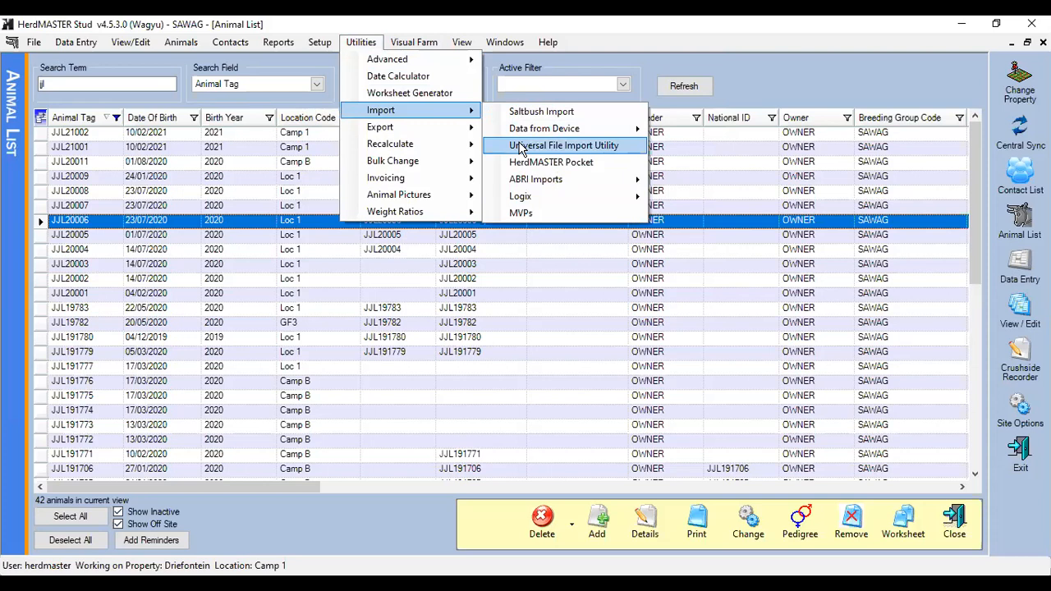
left_click(520, 147)
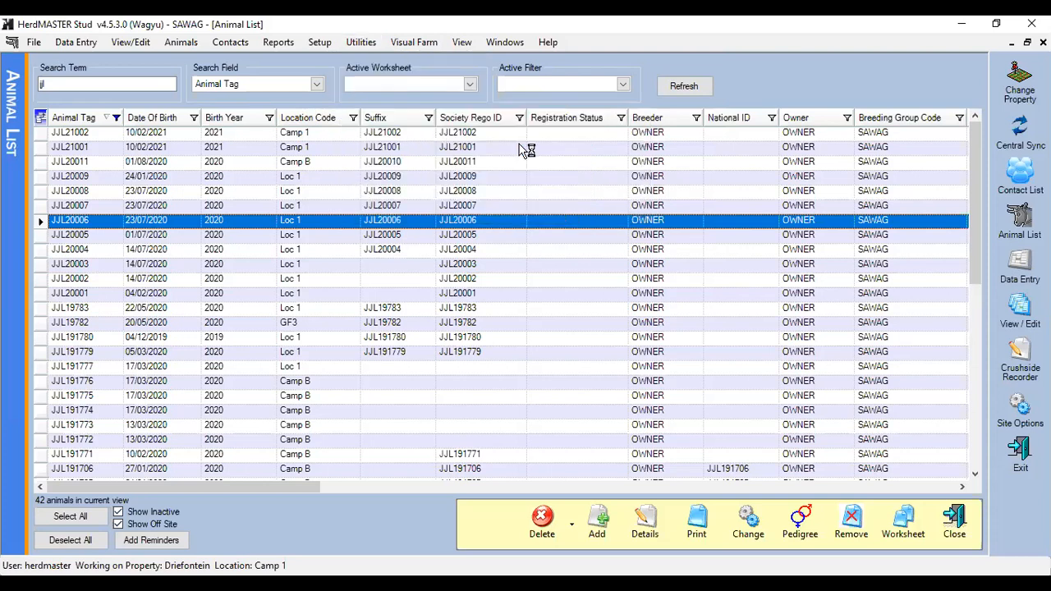
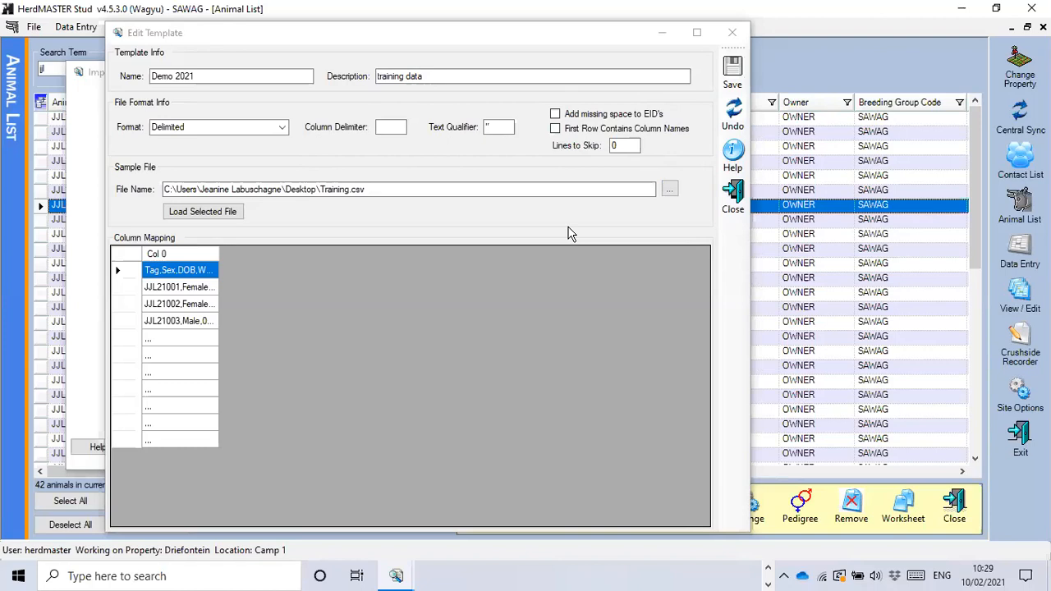
Choose the Training CSV file on the Desktop as the import template's sample file and load it.
left_click(669, 191)
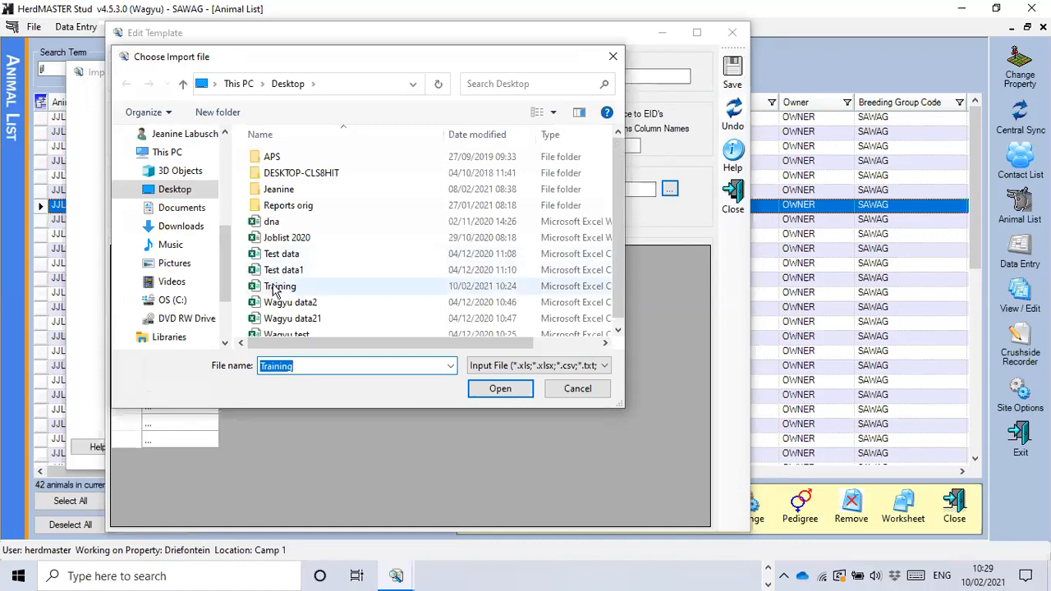
left_click(275, 292)
left_click(517, 388)
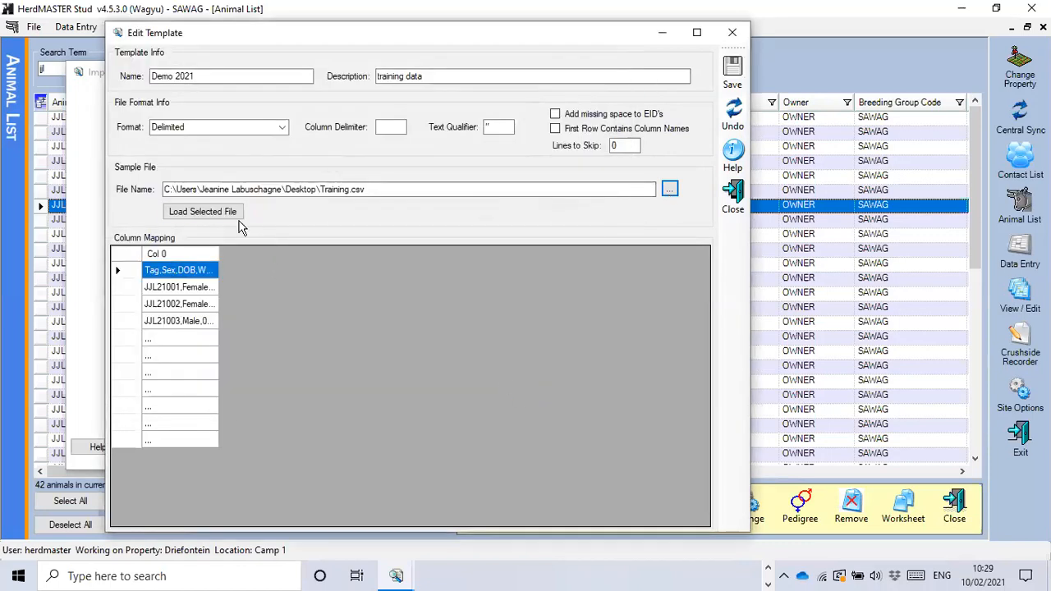
left_click(218, 215)
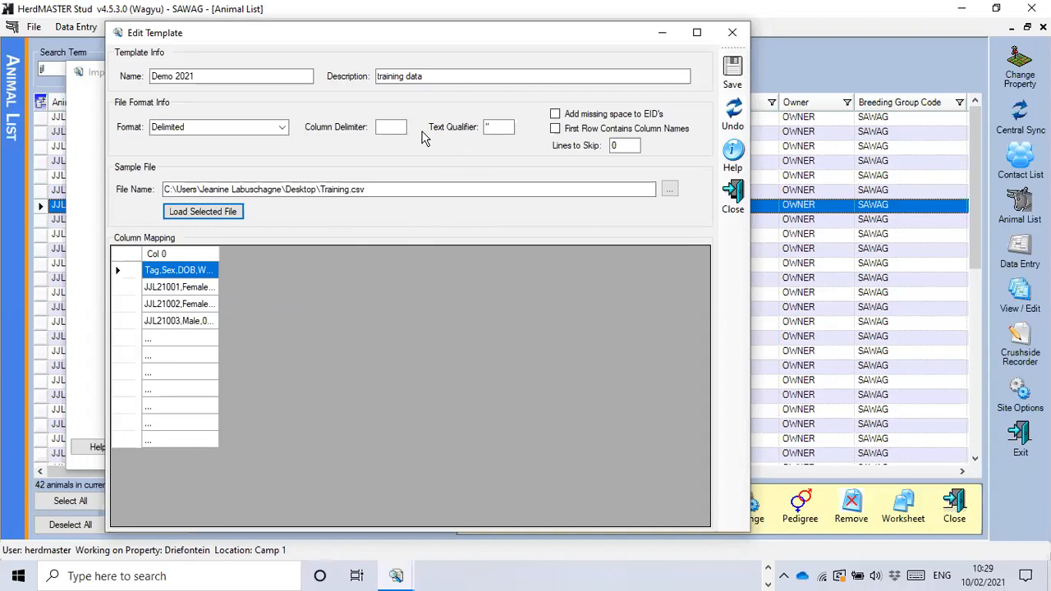
Set the template's column delimiter to a comma so the sample data splits into separate columns.
left_click(396, 126)
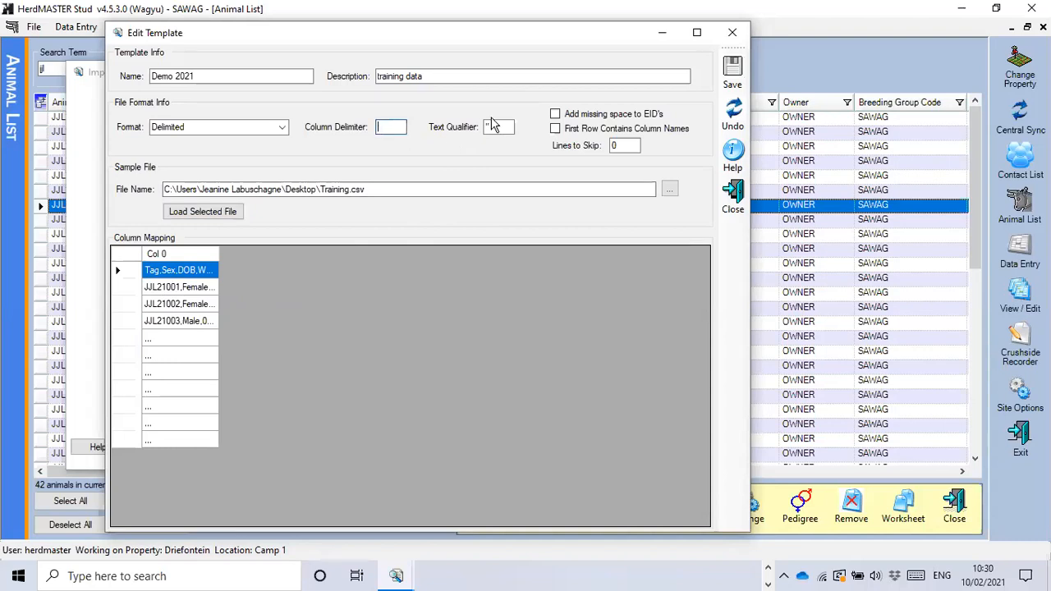
type(",")
key("BackSpace")
type("'")
key("BackSpace")
type(",")
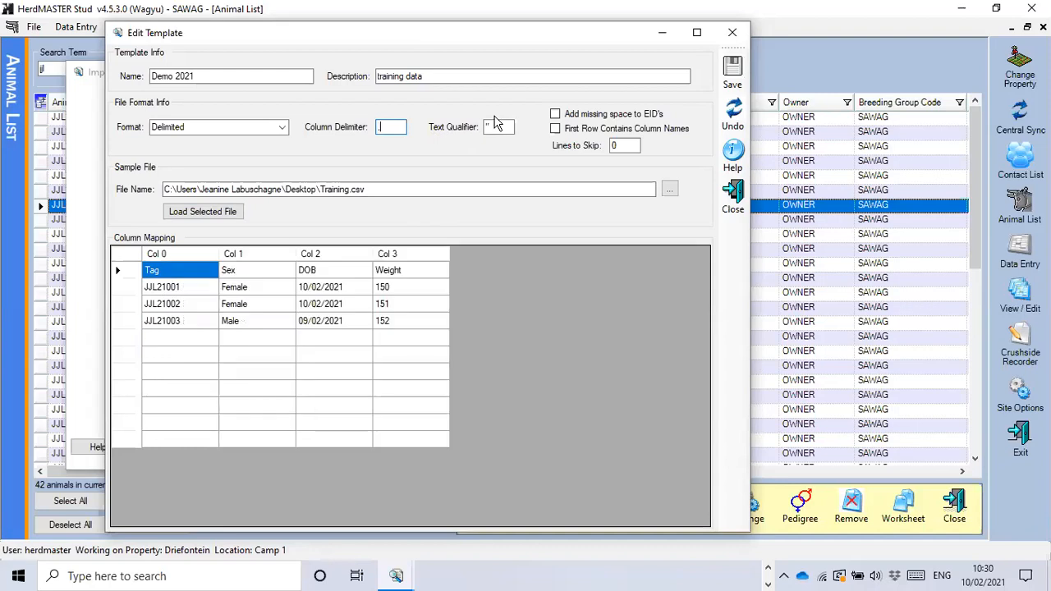
key("BackSpace")
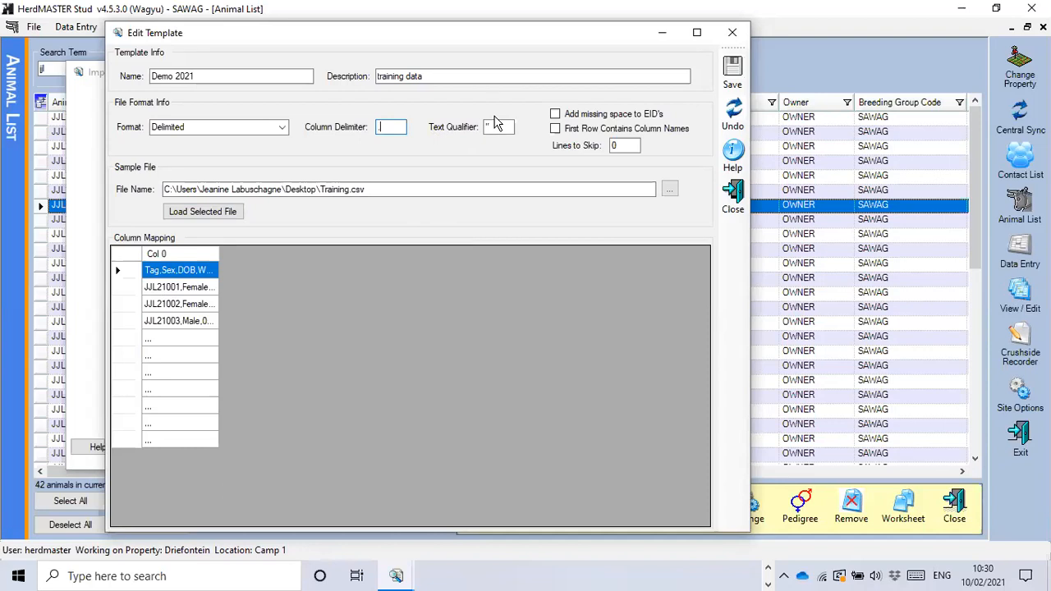
type(",")
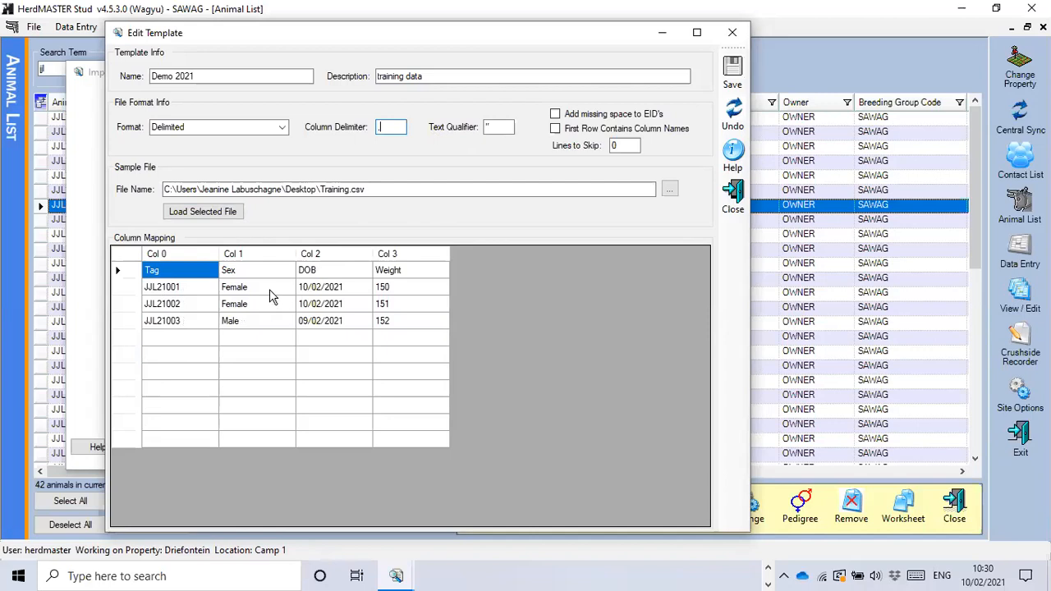
Map the Tag column, Col 0, to the Animal Tag field among the animal IDs.
left_click(182, 253)
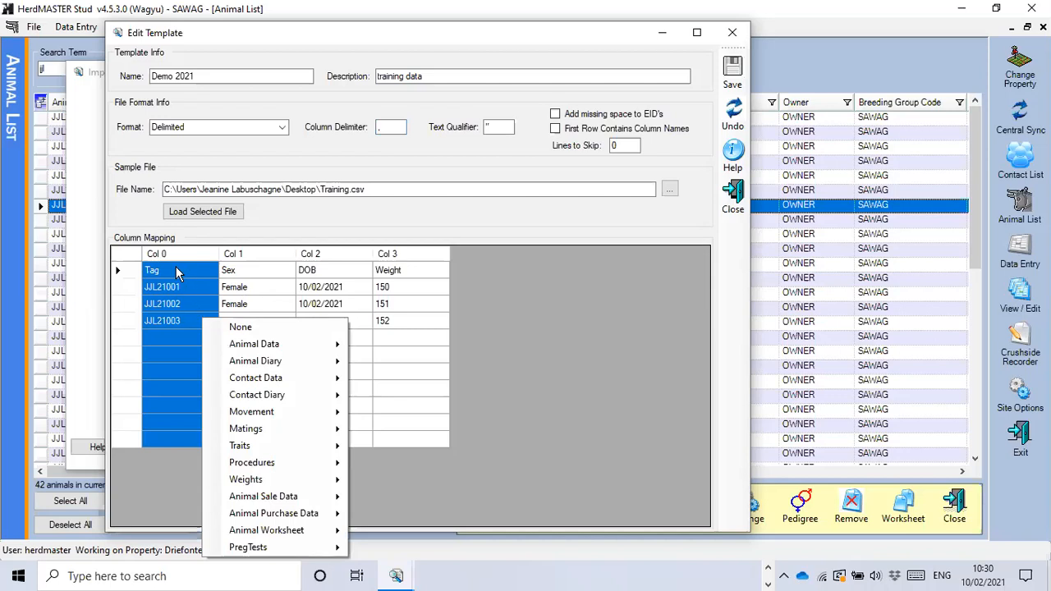
mouse_move(328, 344)
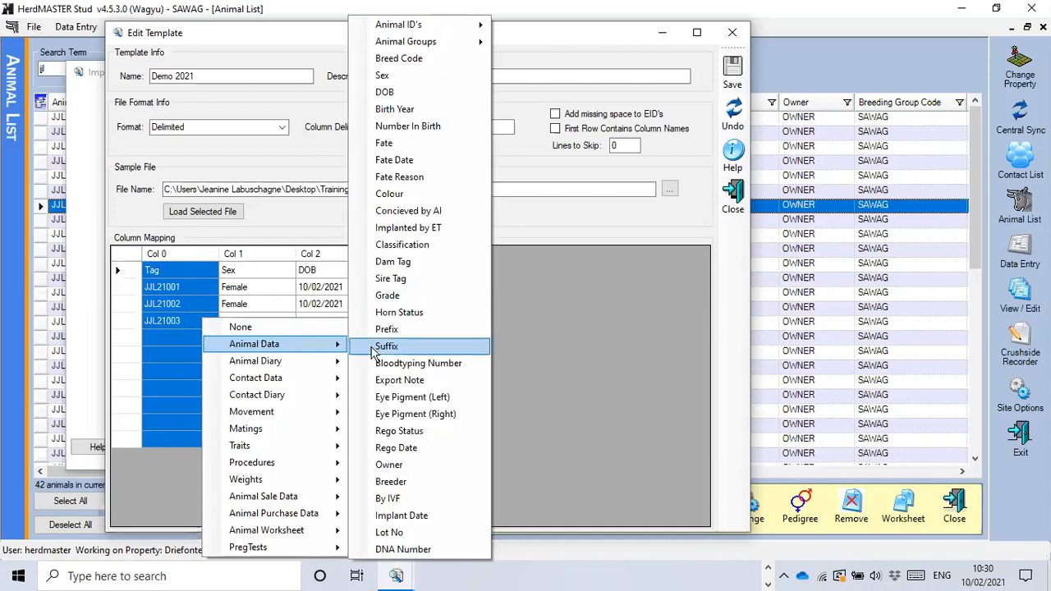
mouse_move(451, 24)
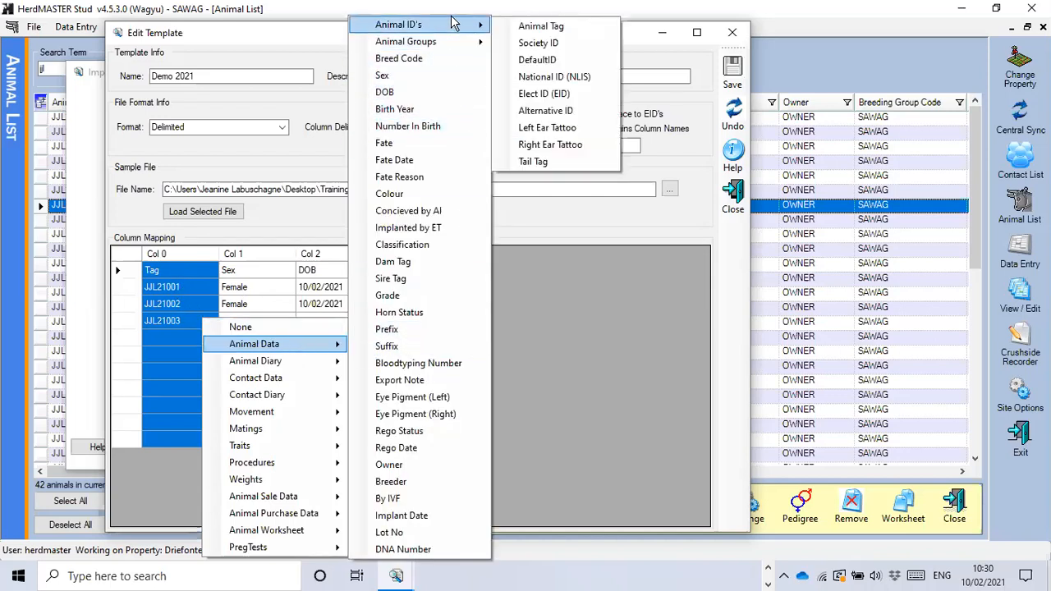
left_click(538, 27)
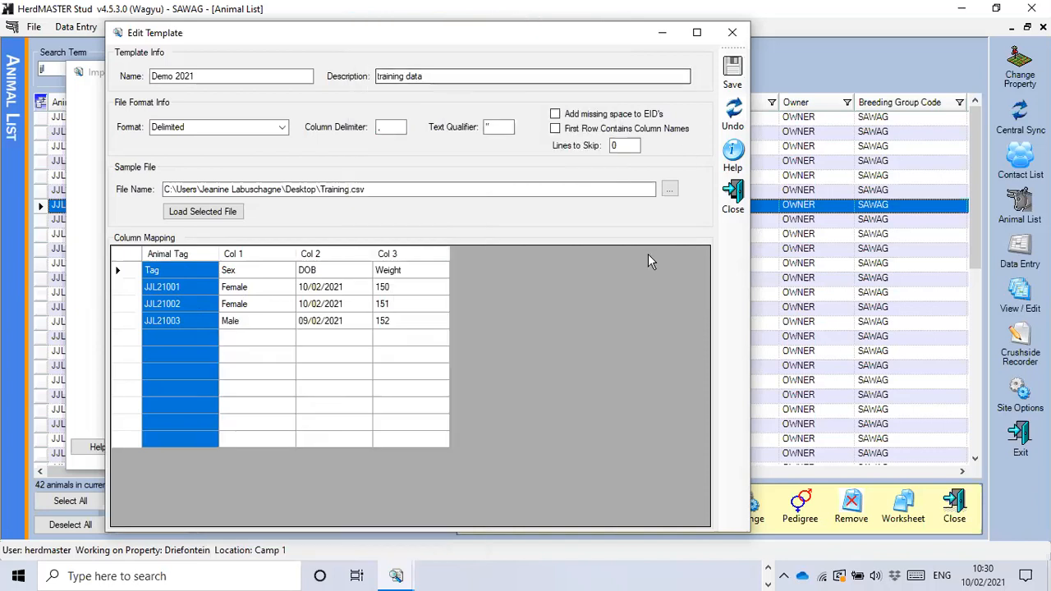
Map Col 1 to the Sex field of the animal data.
left_click(275, 257)
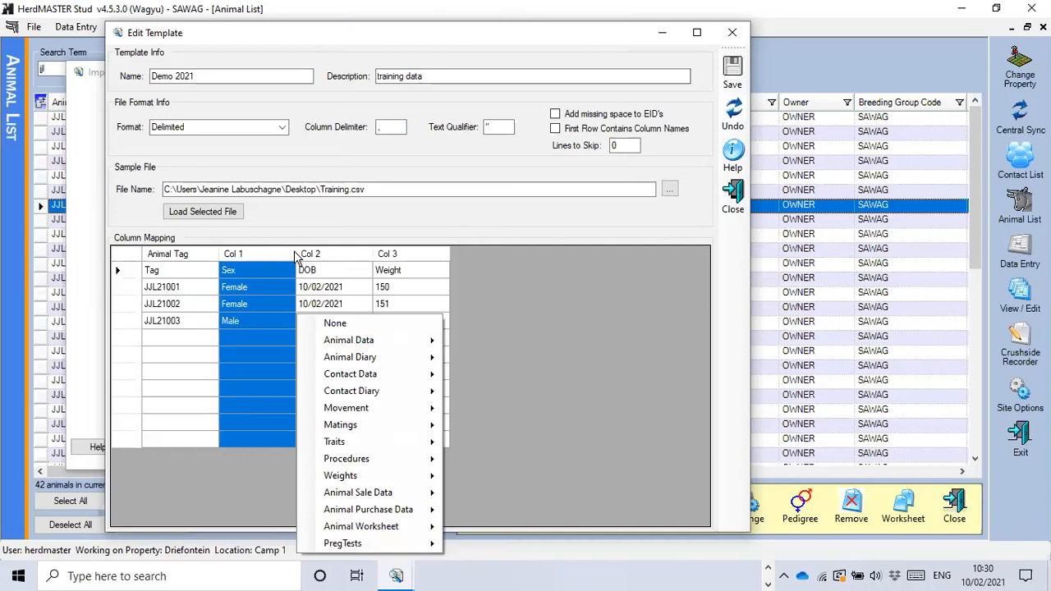
mouse_move(426, 348)
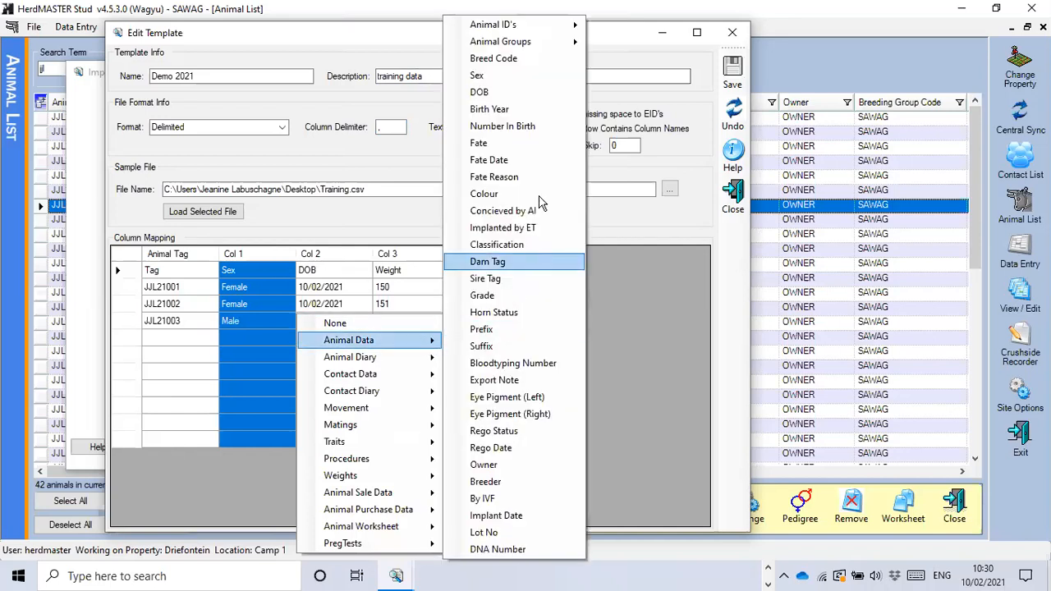
left_click(517, 78)
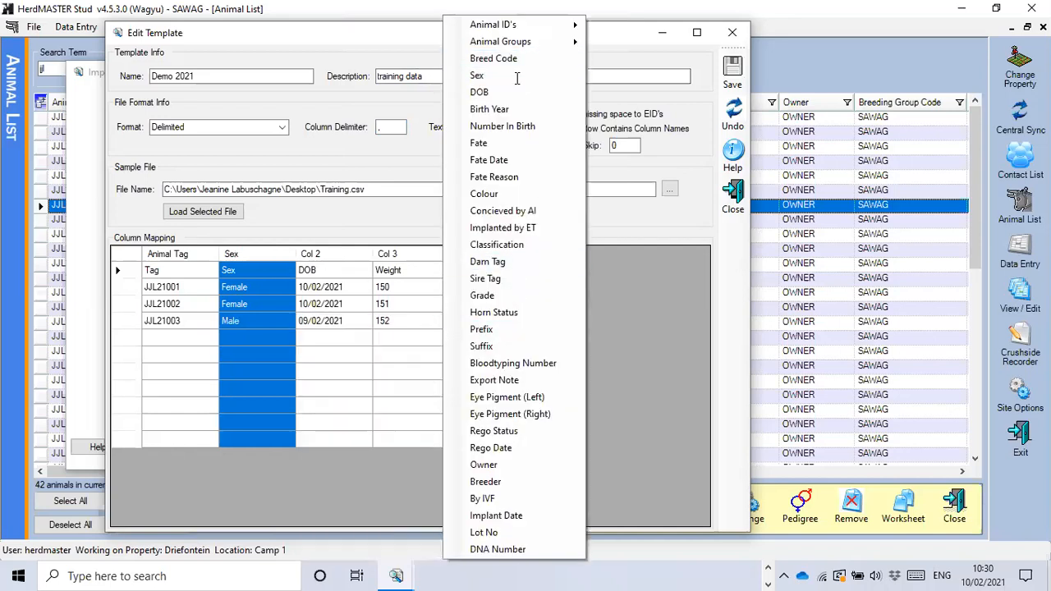
Map Col 2 to the DOB field of the animal data and Col 3 to the Weight field of the weights.
left_click(359, 259)
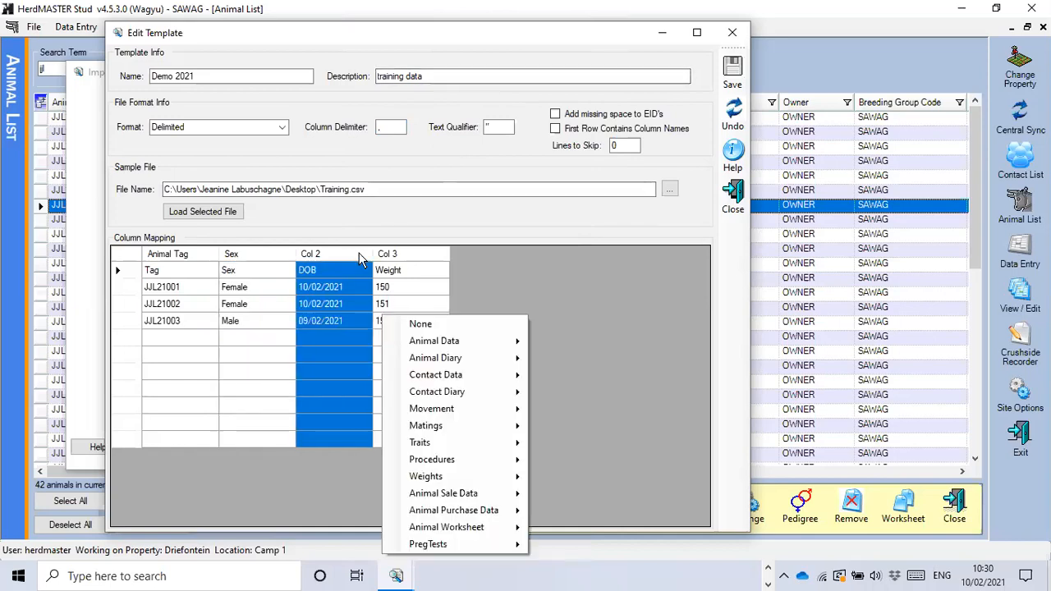
mouse_move(439, 351)
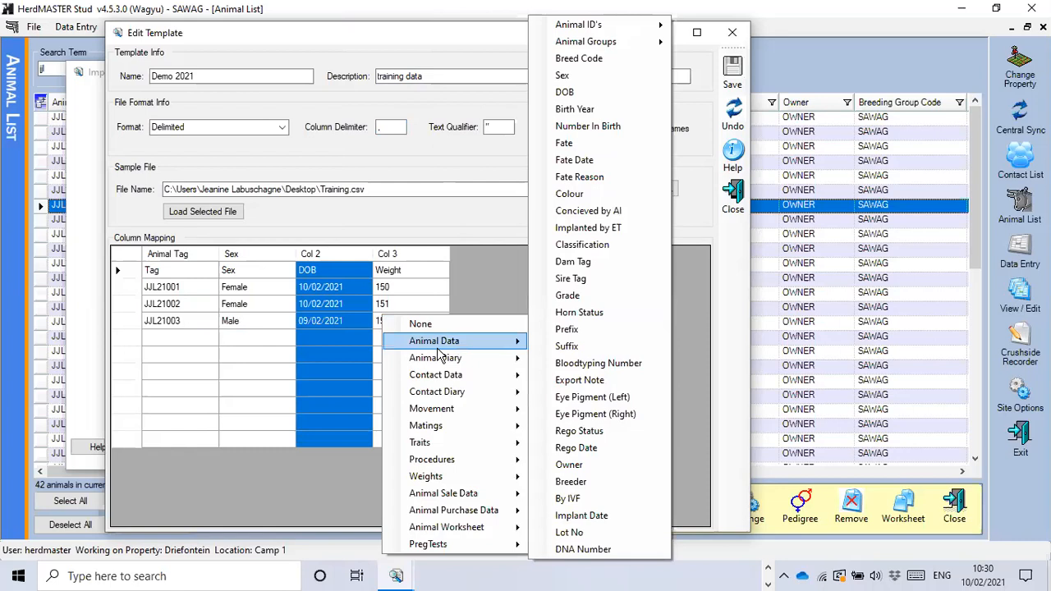
left_click(572, 93)
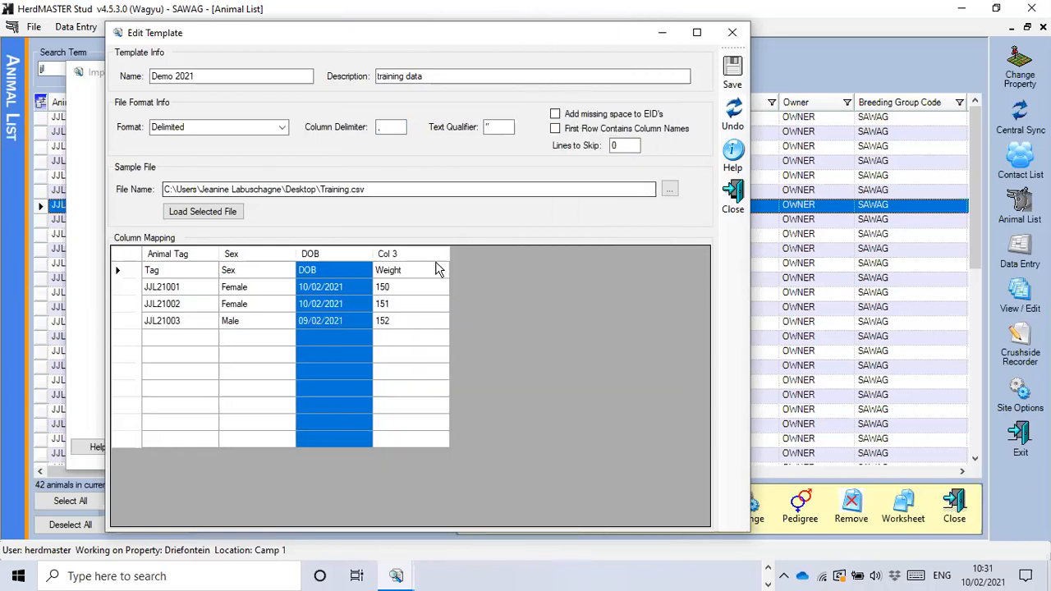
left_click(411, 257)
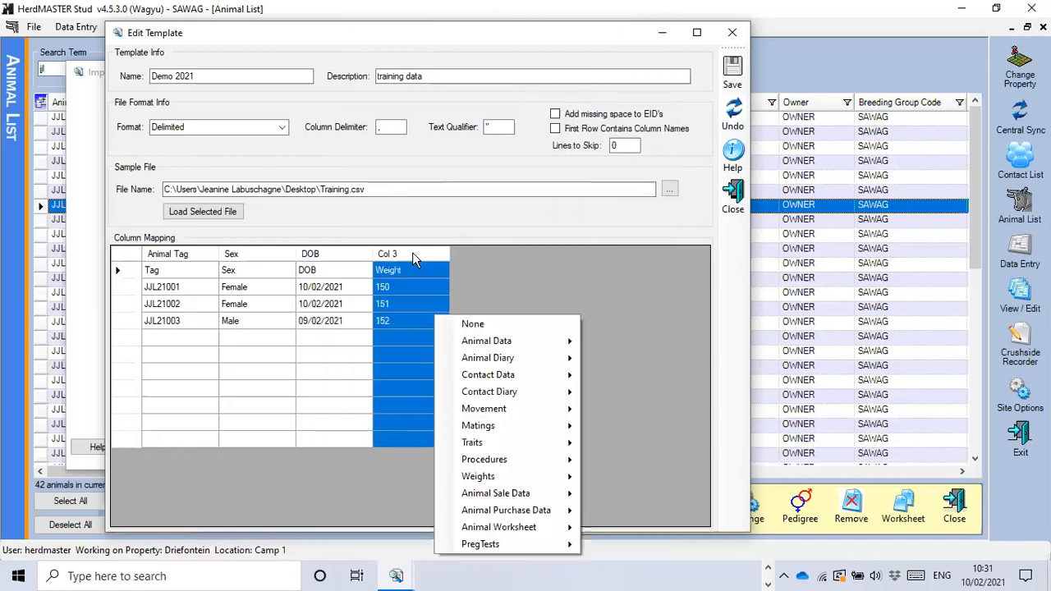
mouse_move(484, 479)
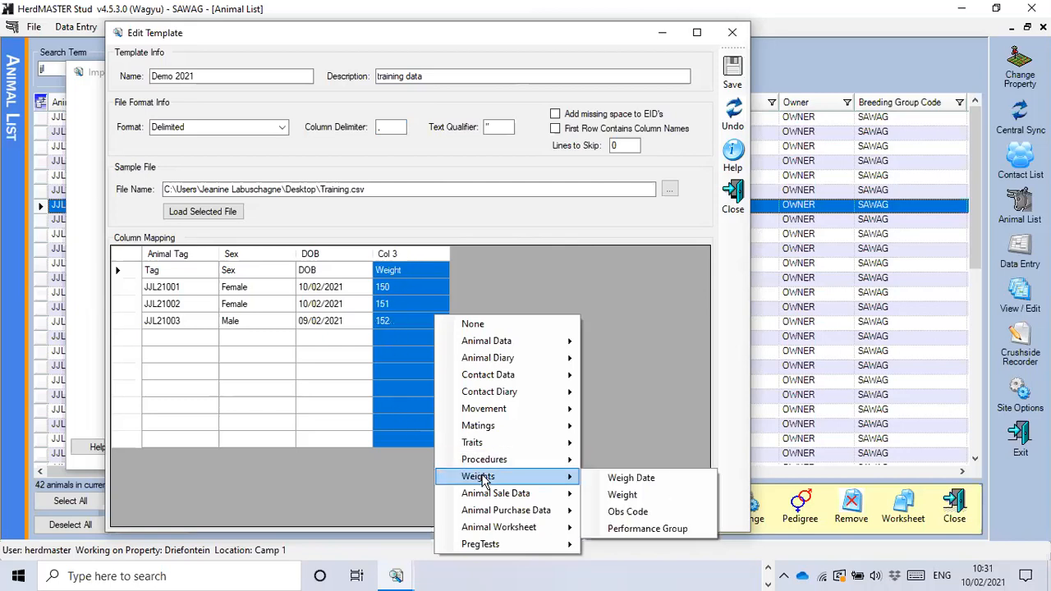
left_click(622, 495)
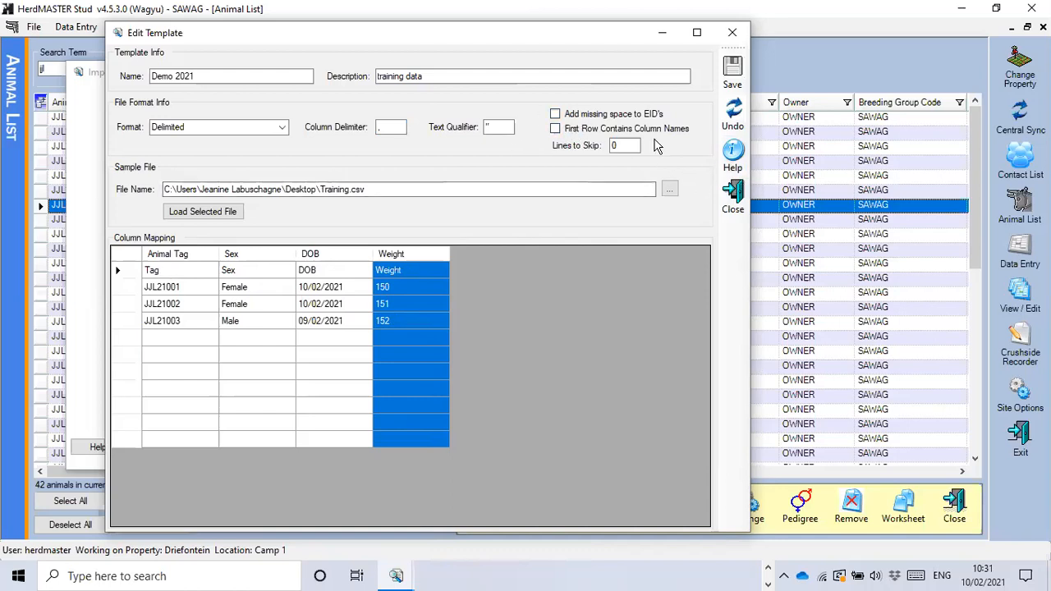
Mark the sample file's first row as containing column names and leave the Demo 2021 template editor.
left_click(555, 129)
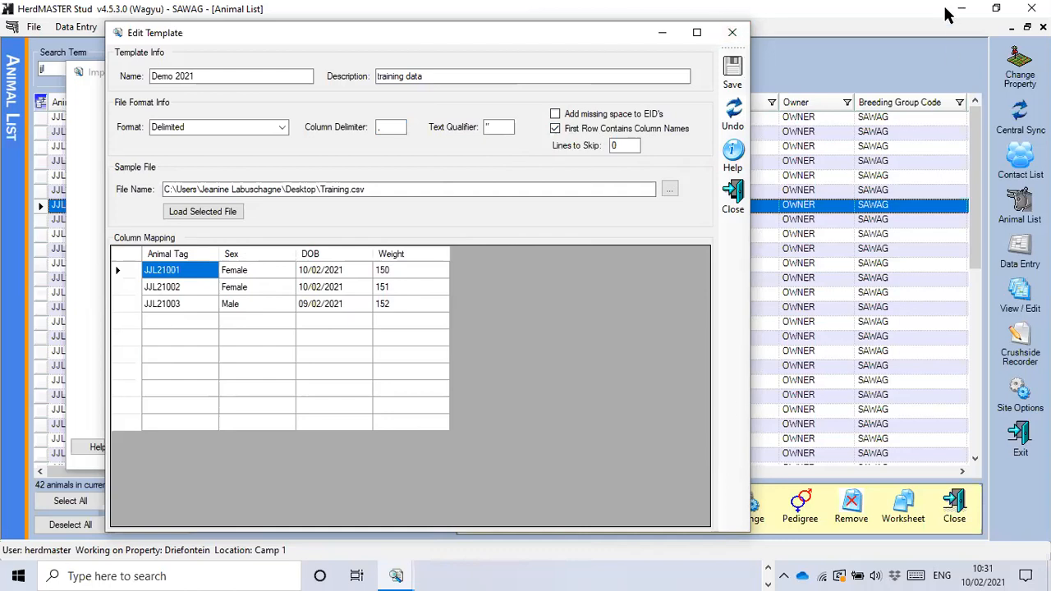
left_click_drag(211, 75, 131, 67)
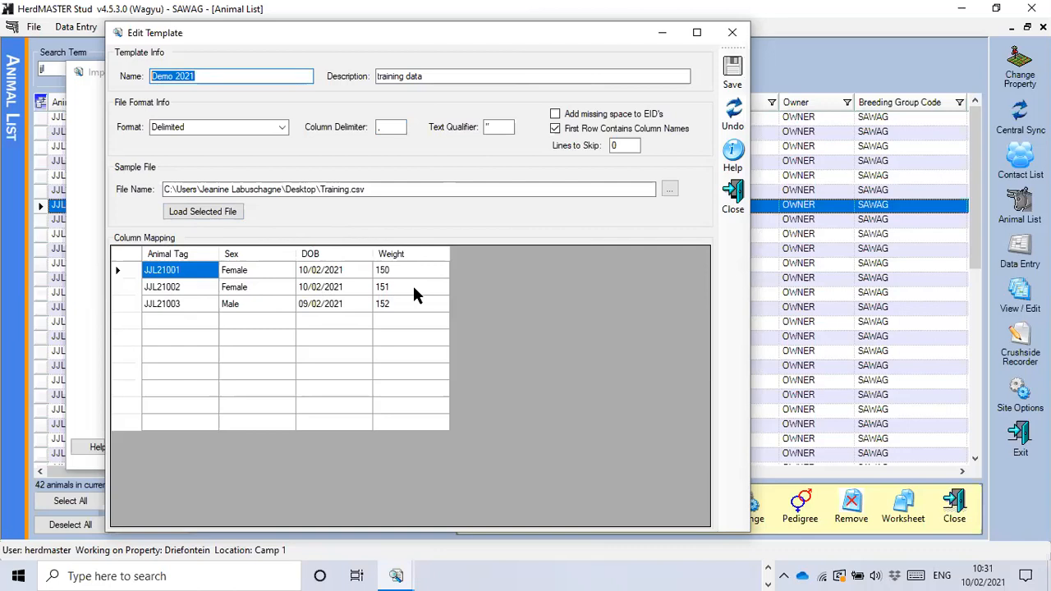
left_click(734, 201)
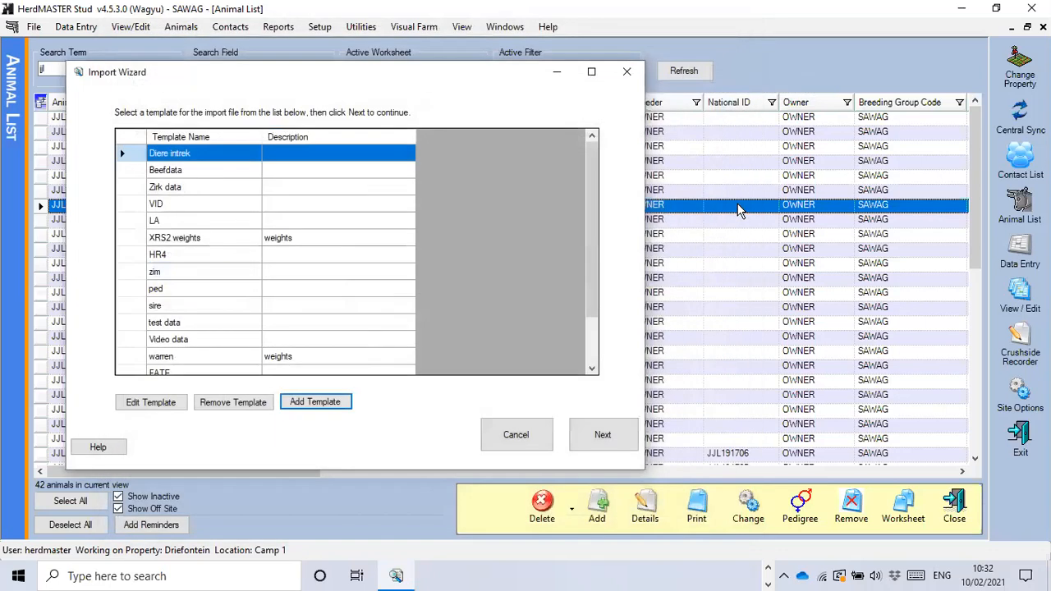
Select the Demo 2021 template for the import and continue to the file selection.
scroll(131, 308, "down", 2)
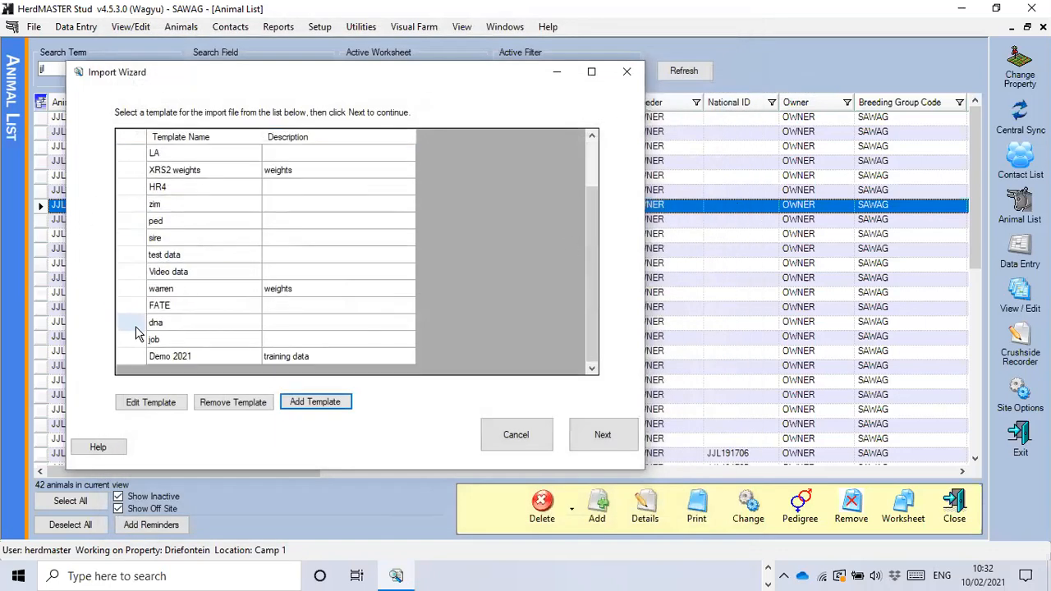
left_click(122, 358)
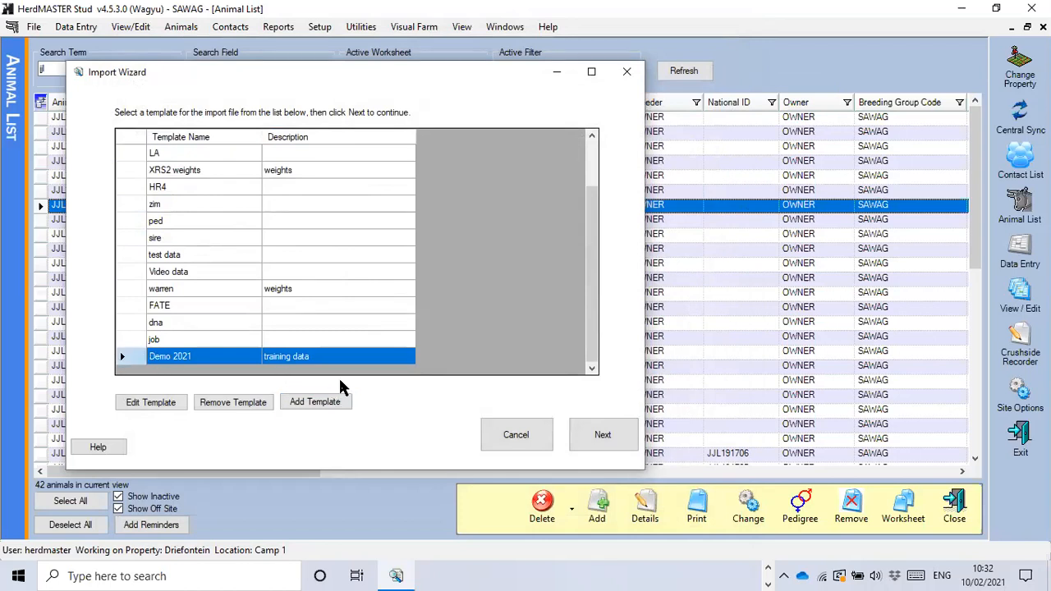
left_click(604, 433)
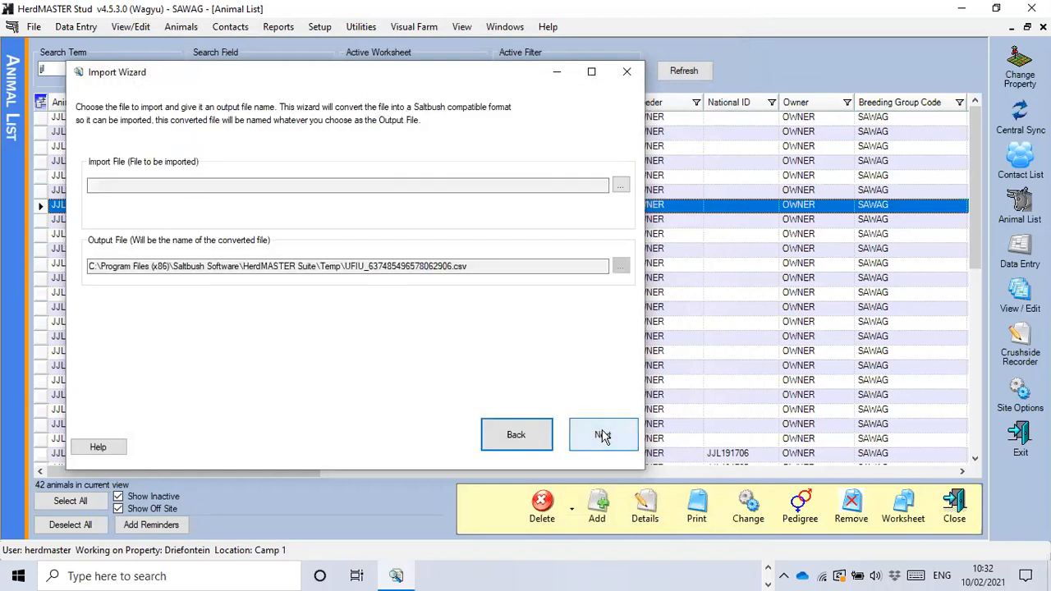
Choose Training.csv on the Desktop as the file to import and continue to the data preview.
left_click(619, 187)
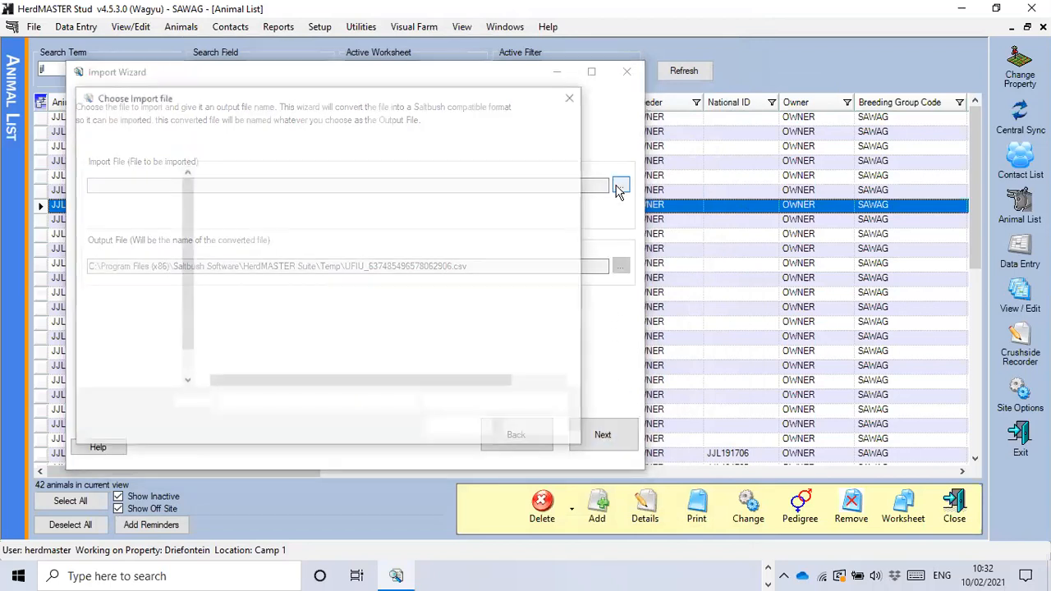
left_click(264, 294)
left_click(458, 429)
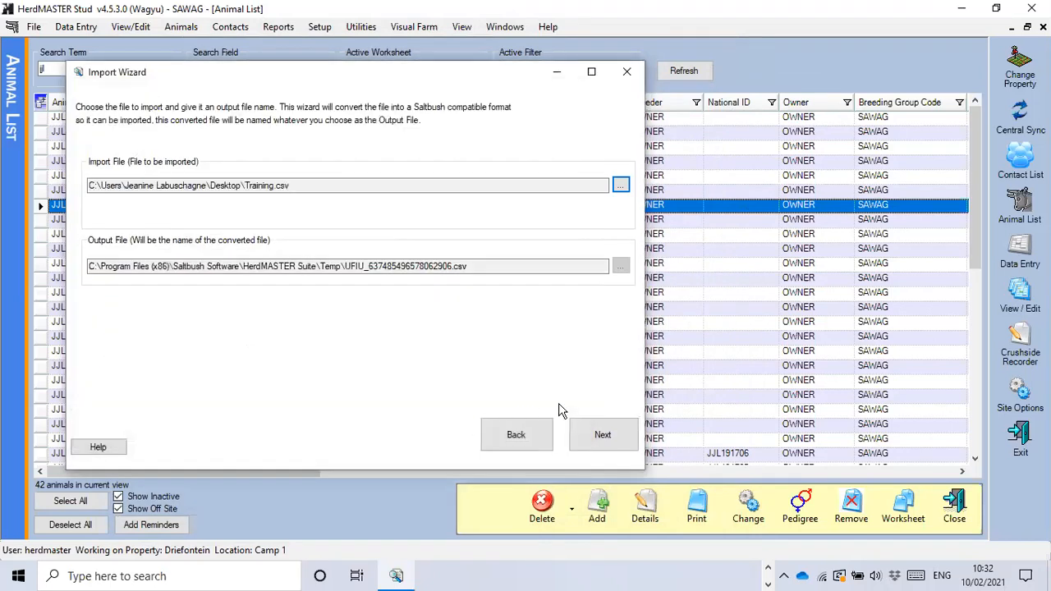
left_click(623, 449)
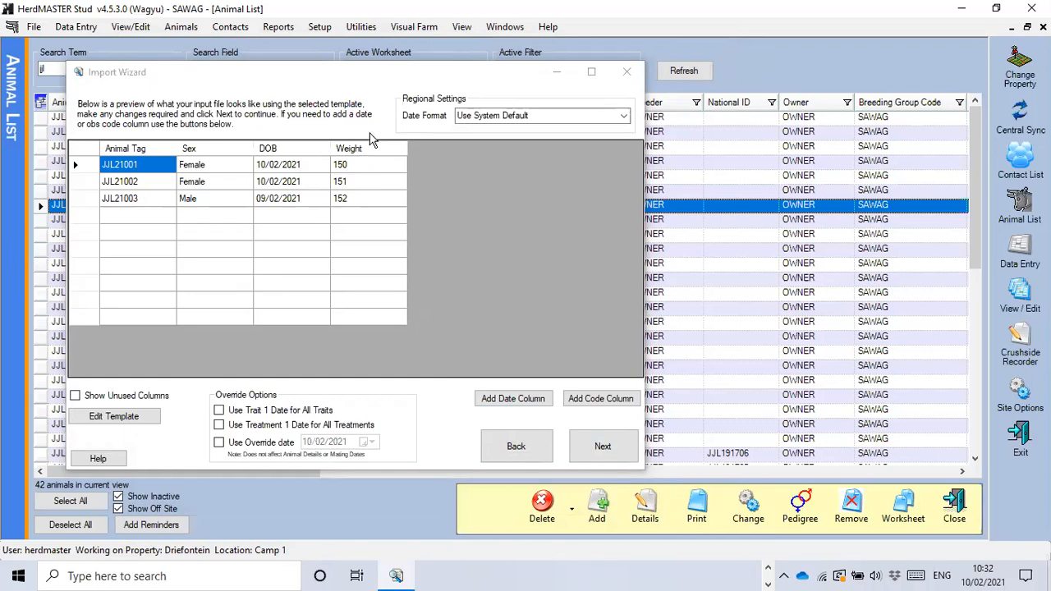
Add an Obs Code column with the code W2 to the import preview.
left_click(612, 408)
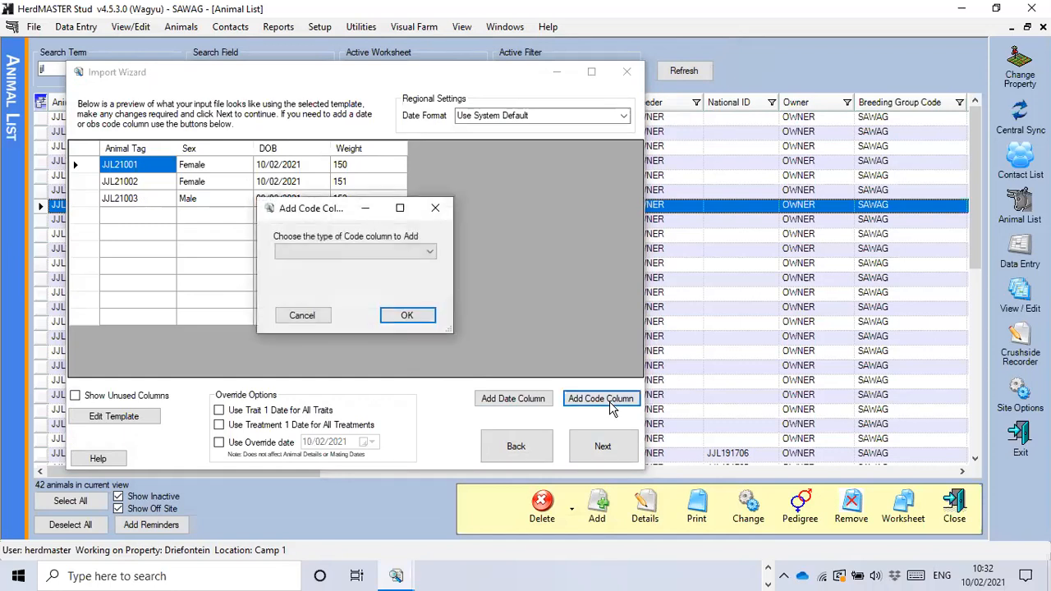
left_click(432, 256)
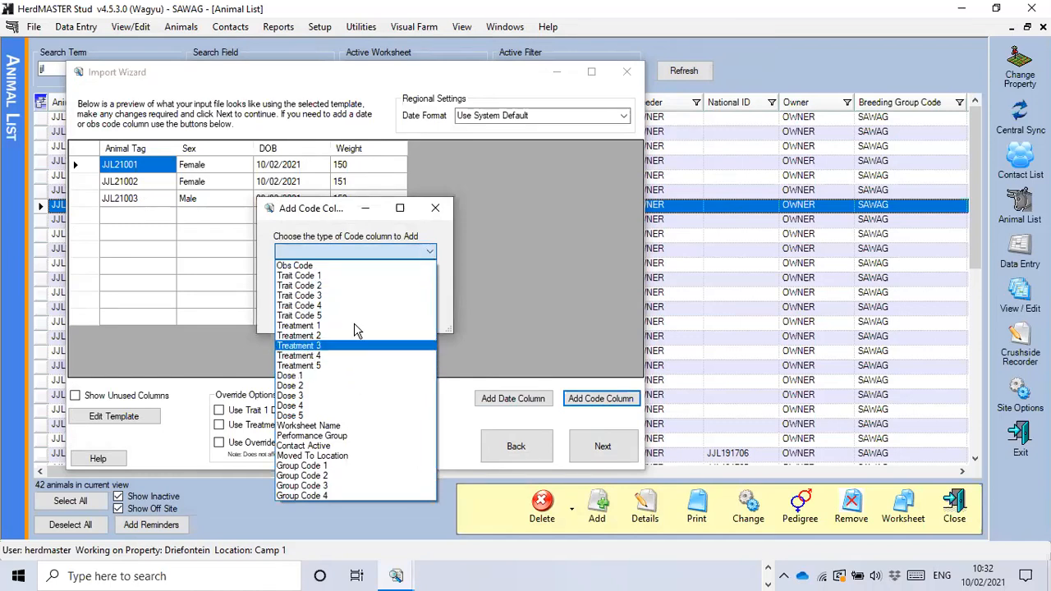
left_click(319, 266)
left_click(322, 287)
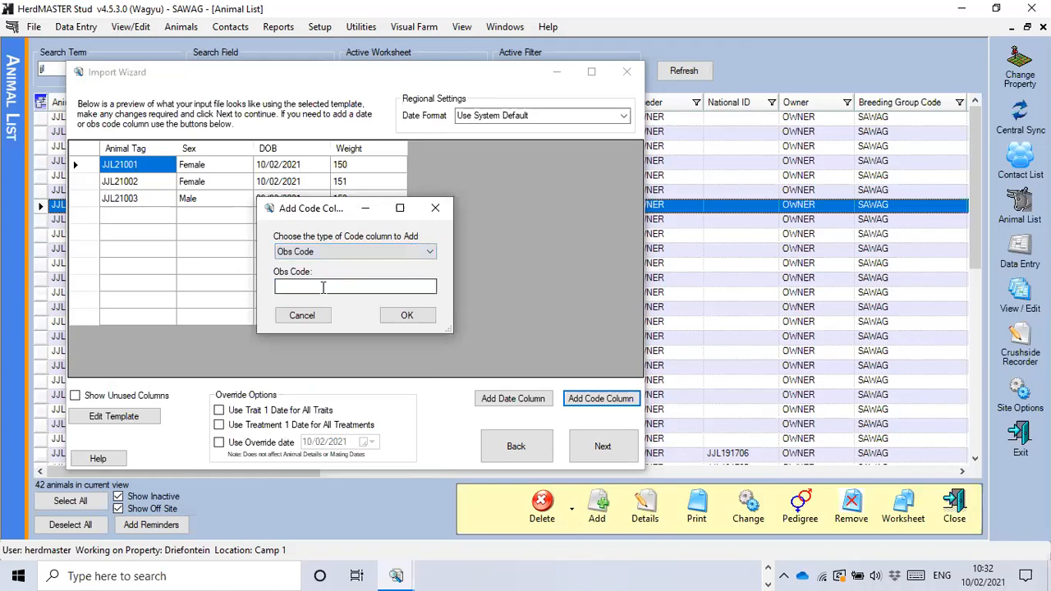
type("W")
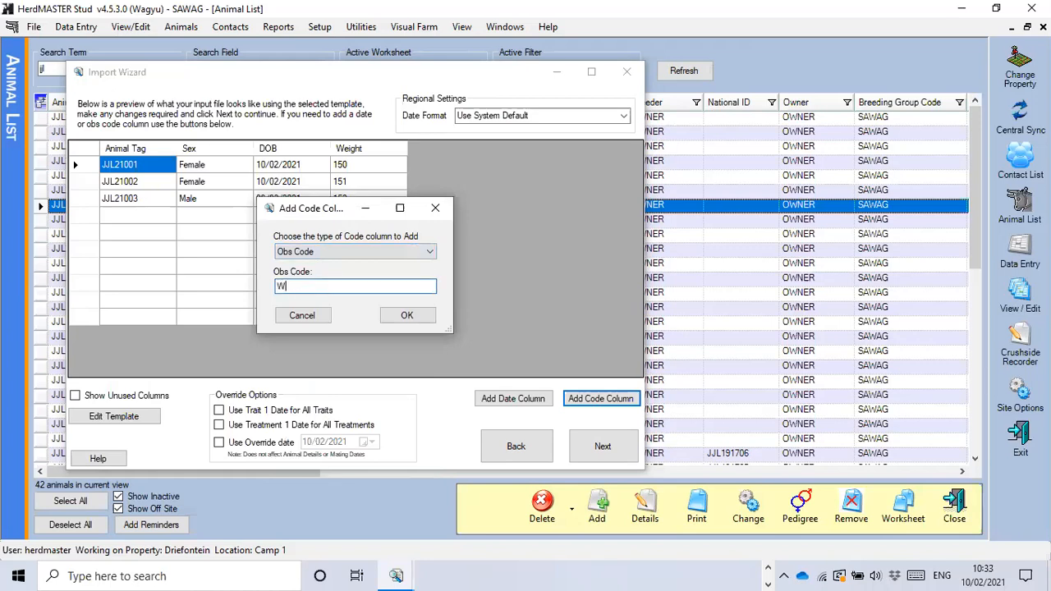
type("2")
left_click(412, 320)
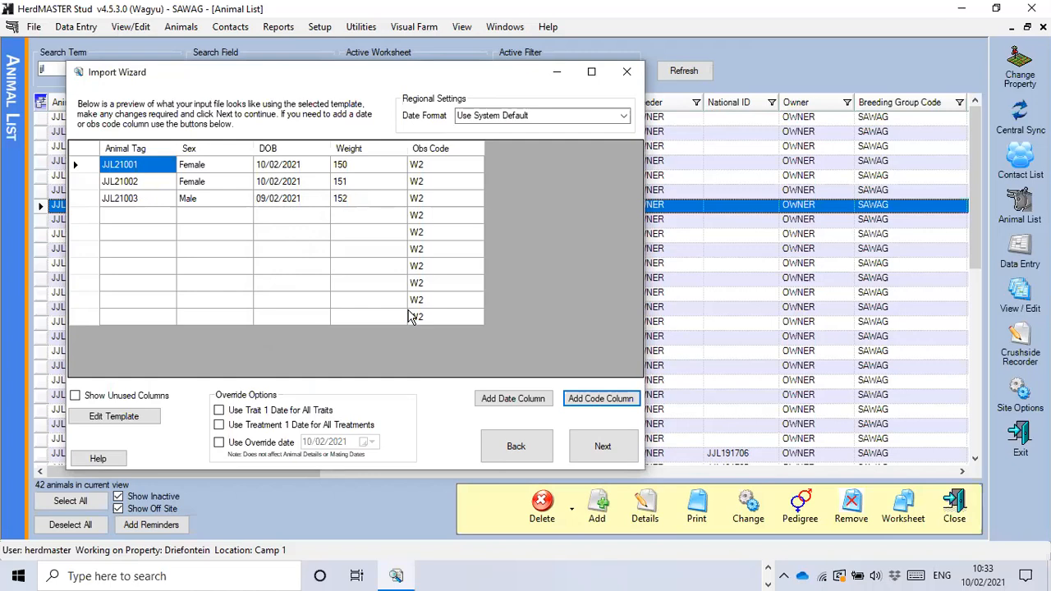
Add a Weigh Date column with the record date 10 February 2021 to the import preview.
left_click(518, 402)
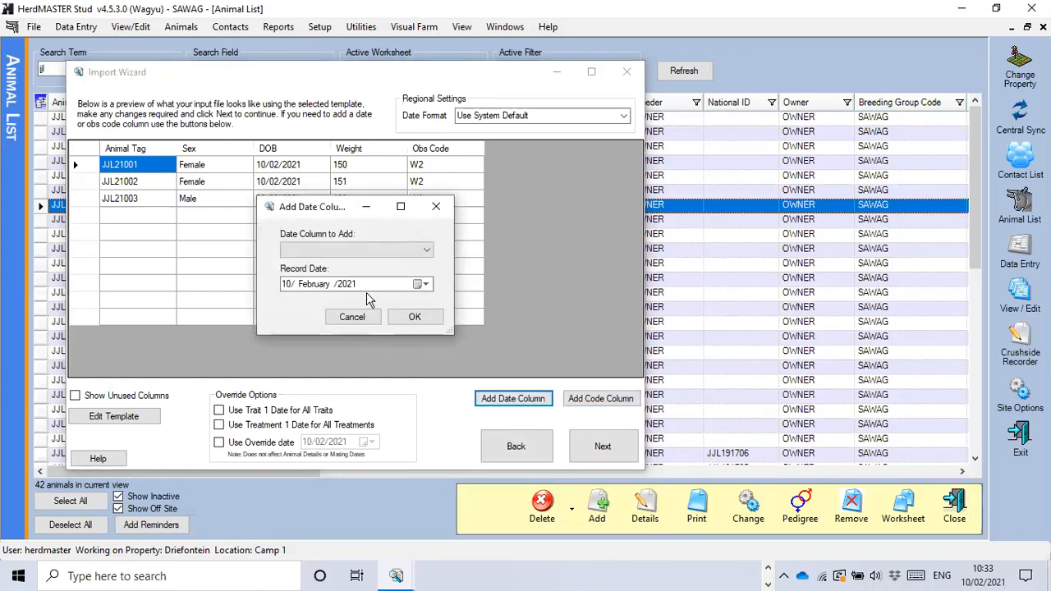
left_click(426, 254)
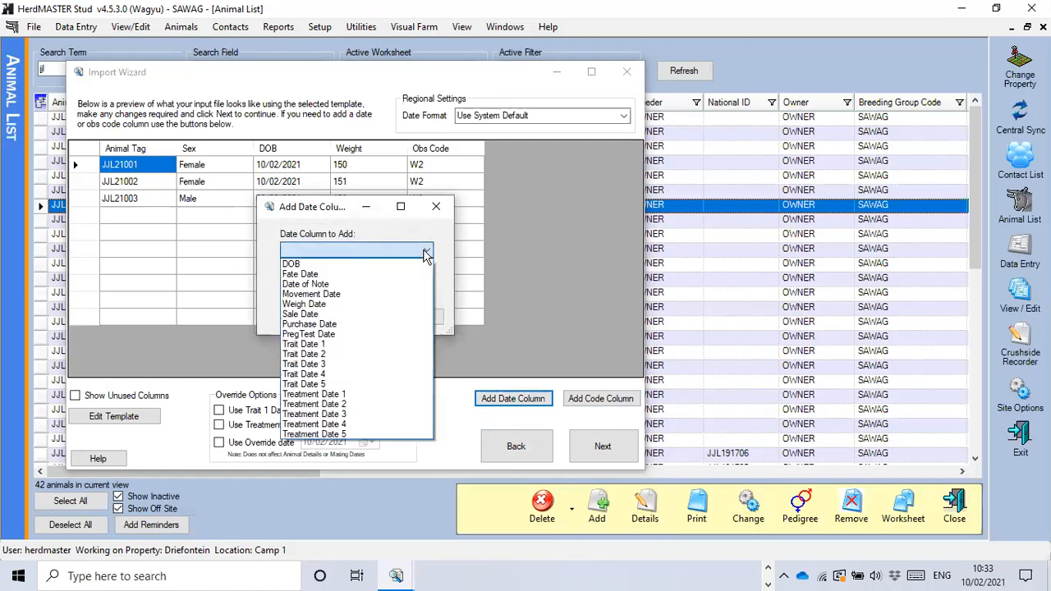
left_click(303, 305)
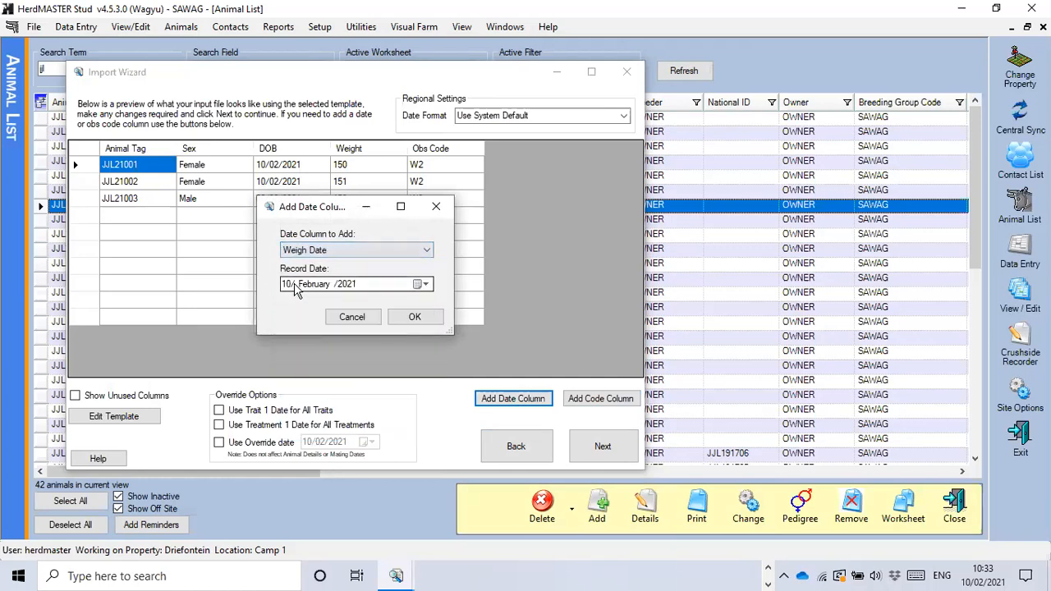
left_click(415, 317)
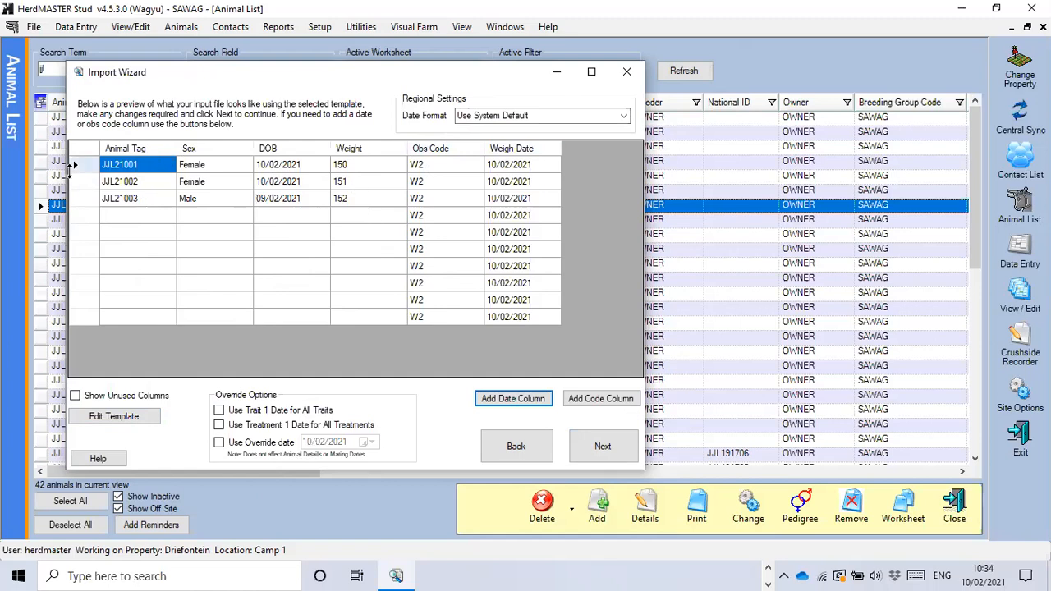
left_click(141, 206)
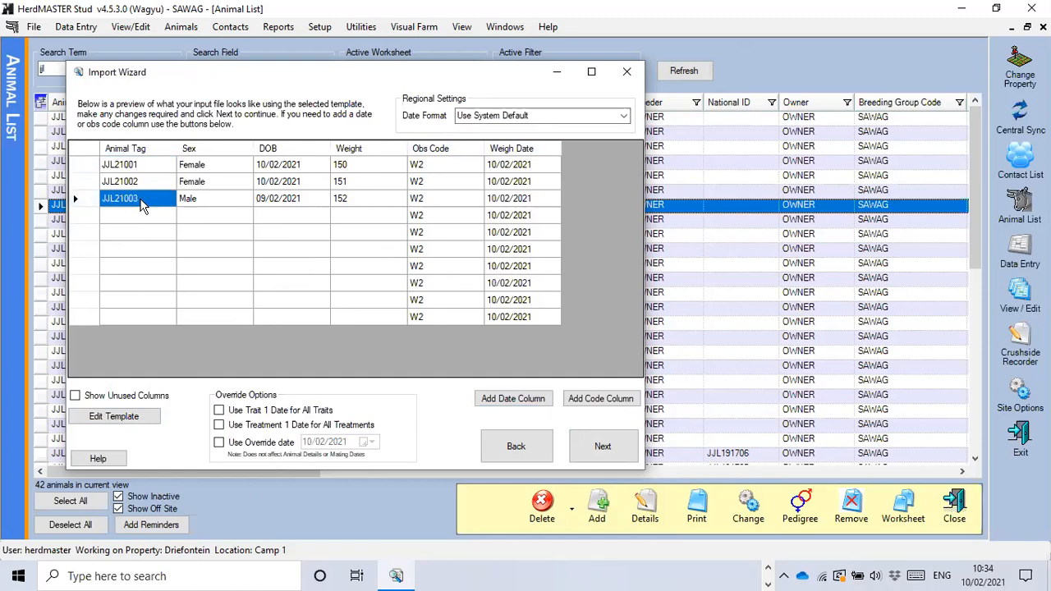
Include New/Updated Animals along with Weights in the import and confirm creating or updating the animal records.
left_click(605, 444)
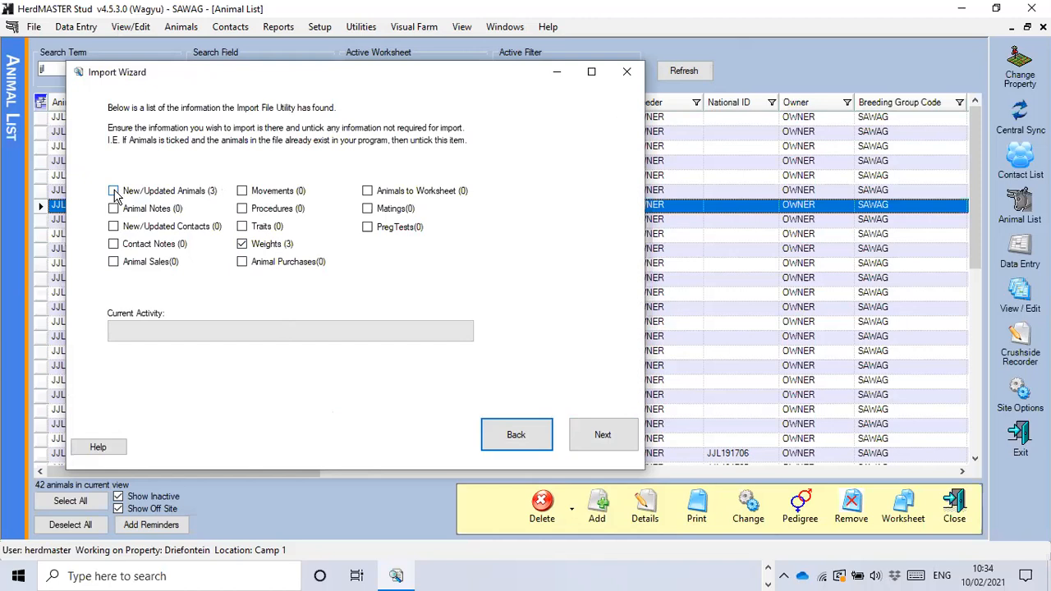
left_click(114, 192)
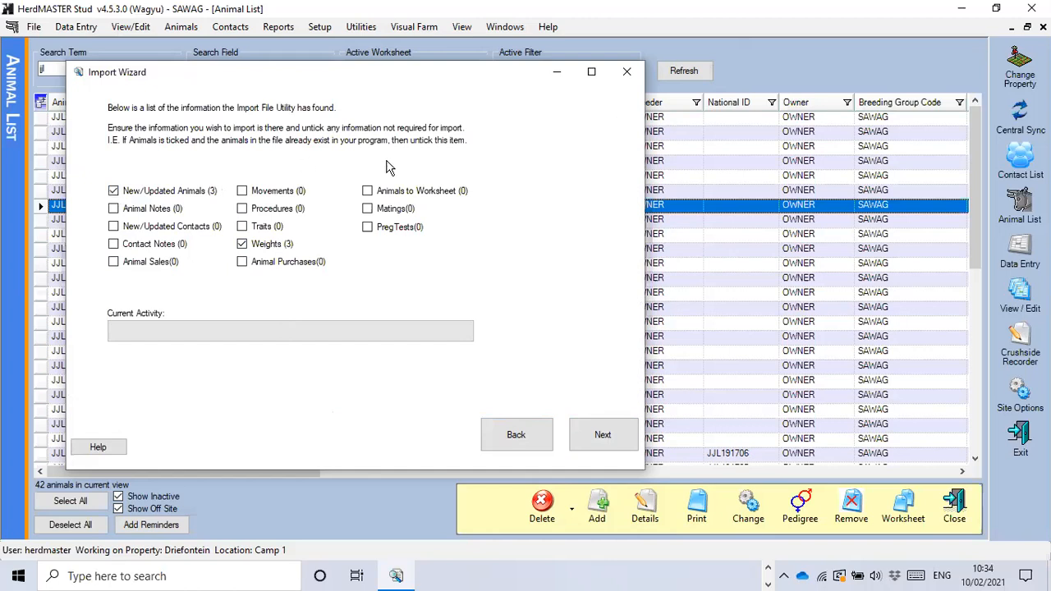
left_click(604, 440)
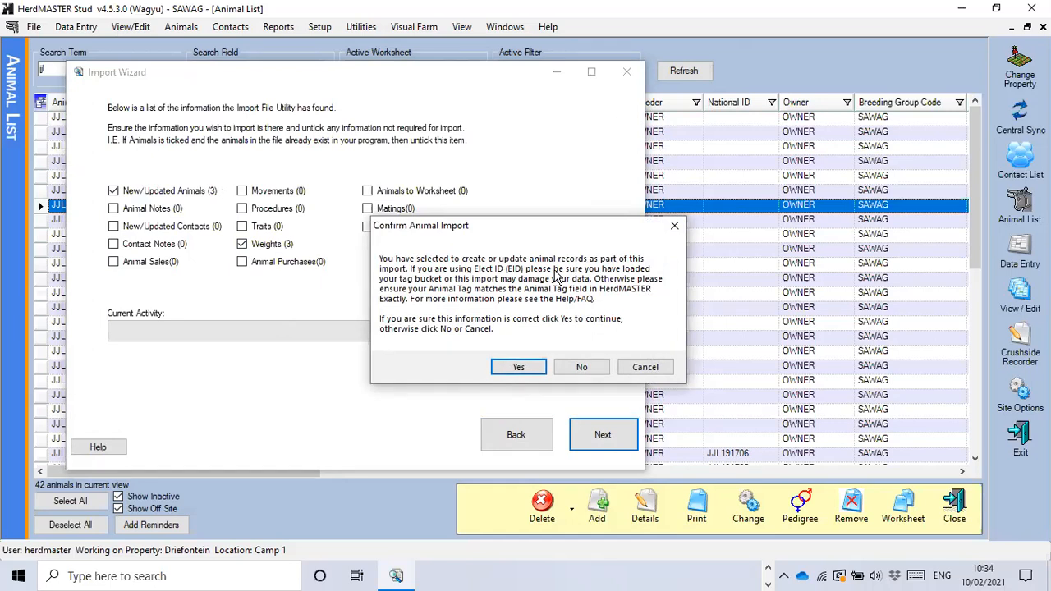
left_click(523, 367)
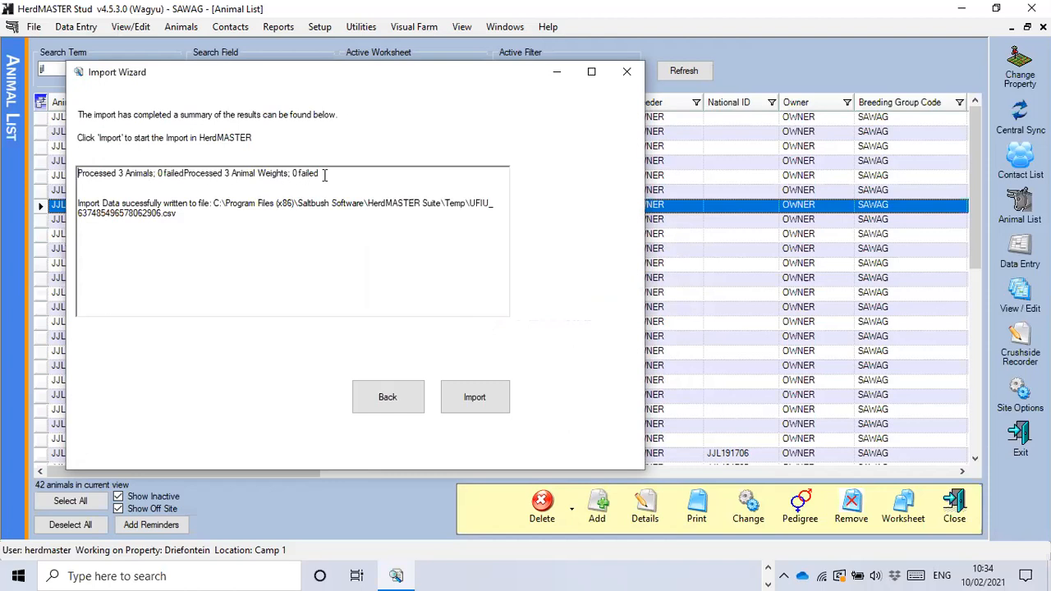
Run the import into HerdMASTER, check the import summary and errors, and finish the import.
left_click(494, 400)
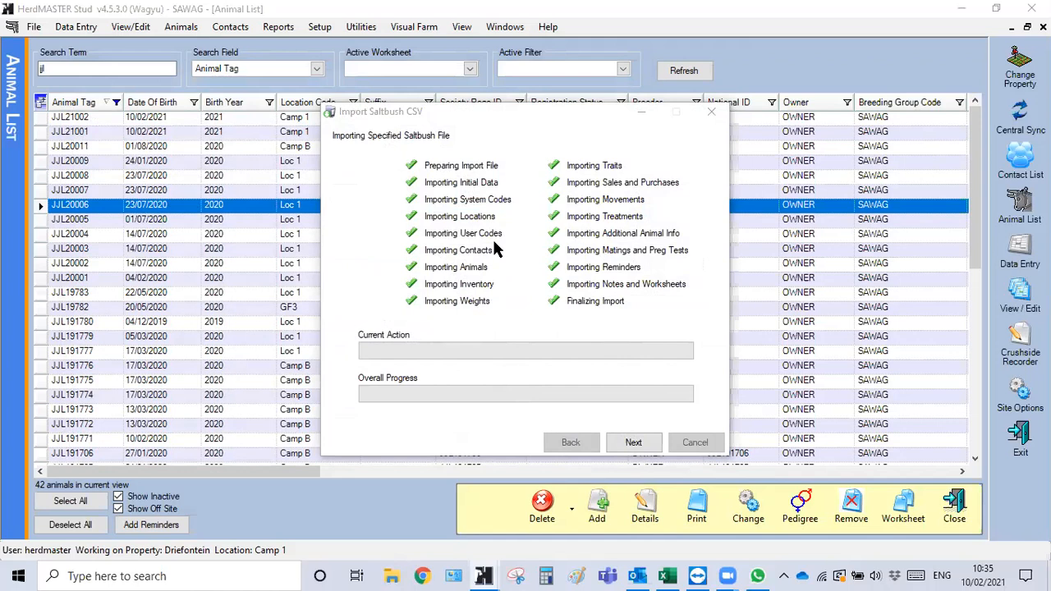
left_click(629, 443)
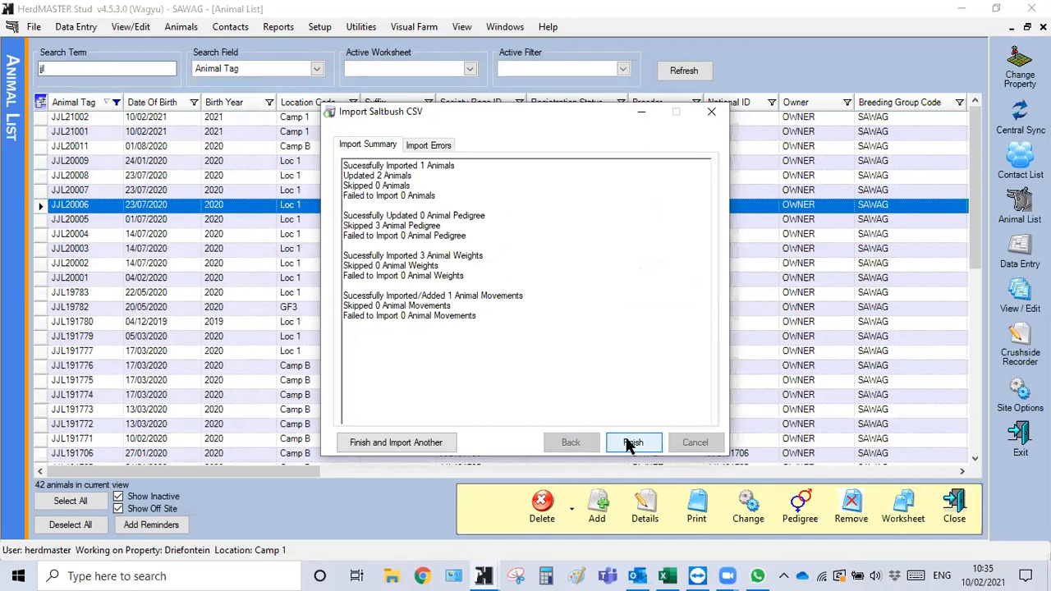
left_click(435, 152)
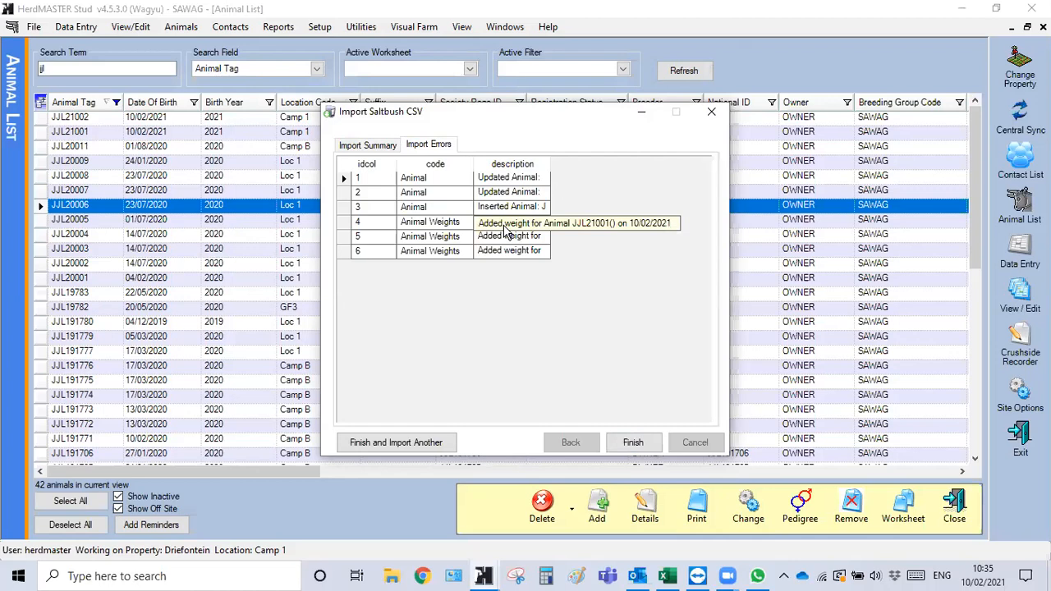
left_click(633, 443)
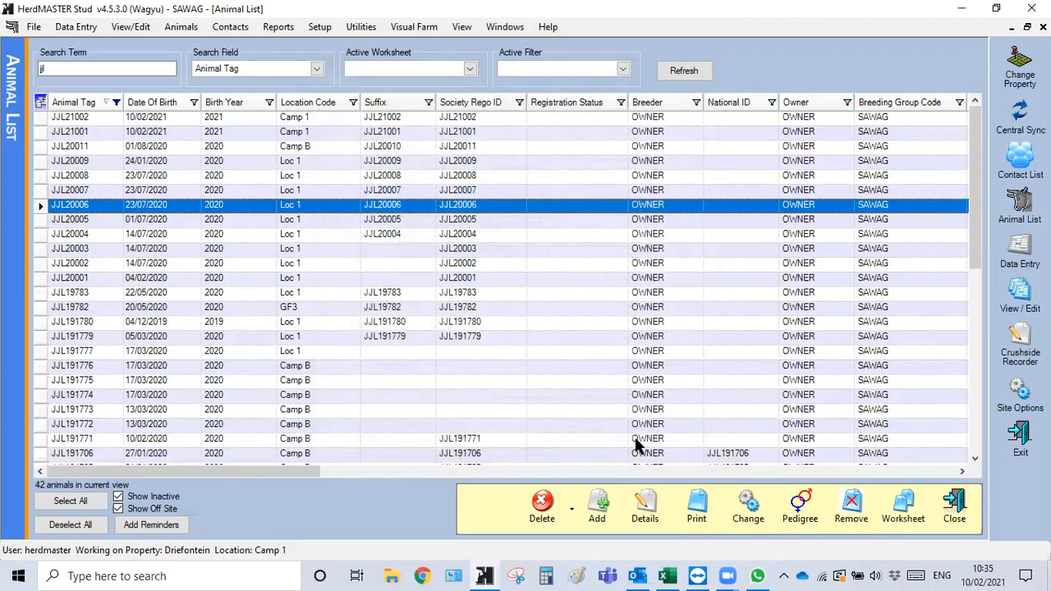
Refresh the animal list and select the newly imported animal JJL21003.
left_click(671, 74)
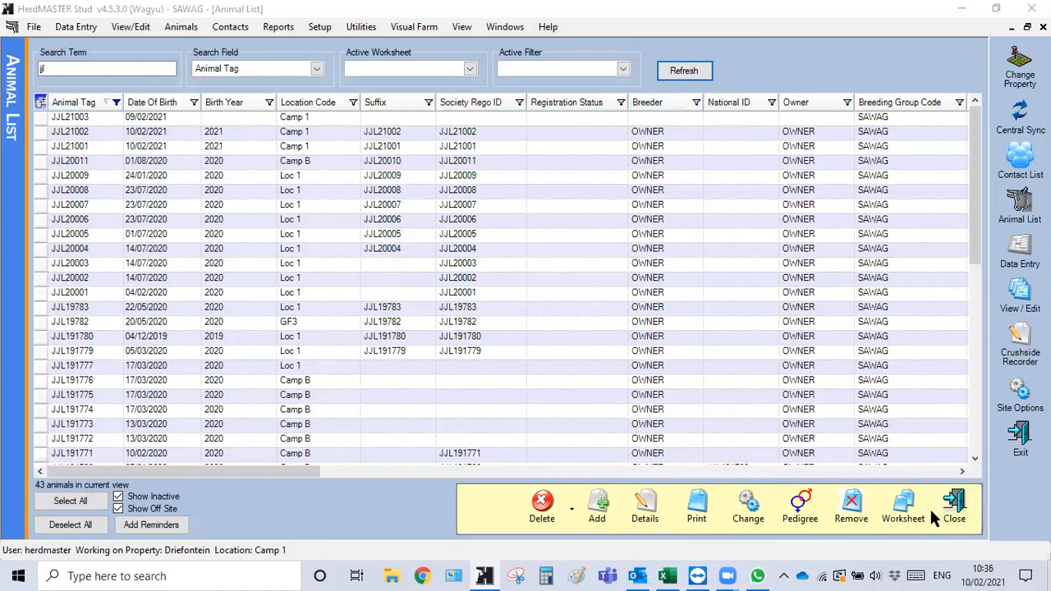
left_click(105, 123)
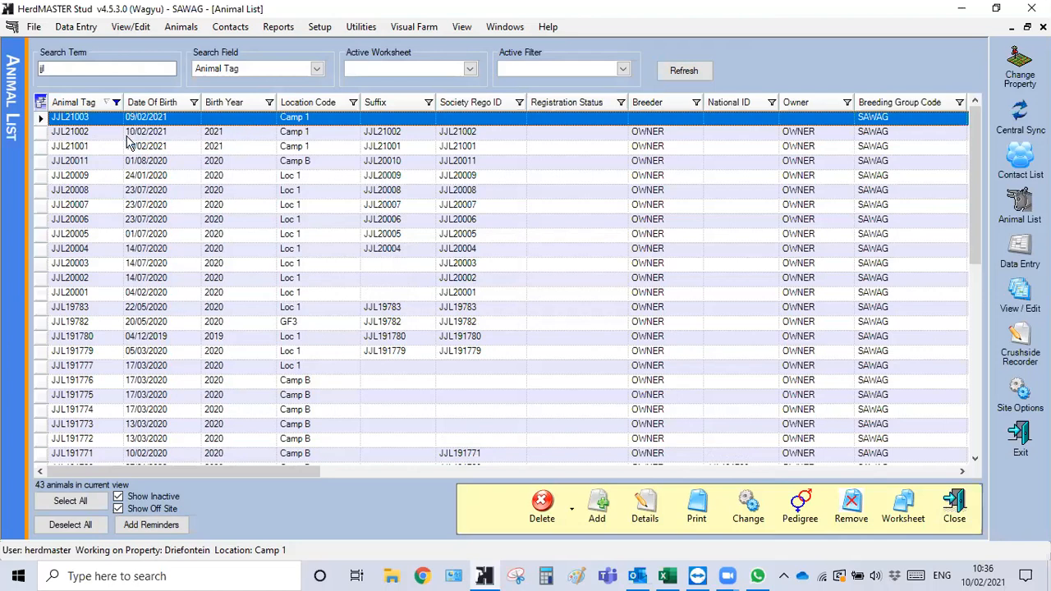
Open the details of animal JJL21003 and review the weight records of JJL21003, JJL21002 and JJL21001.
double_click(74, 119)
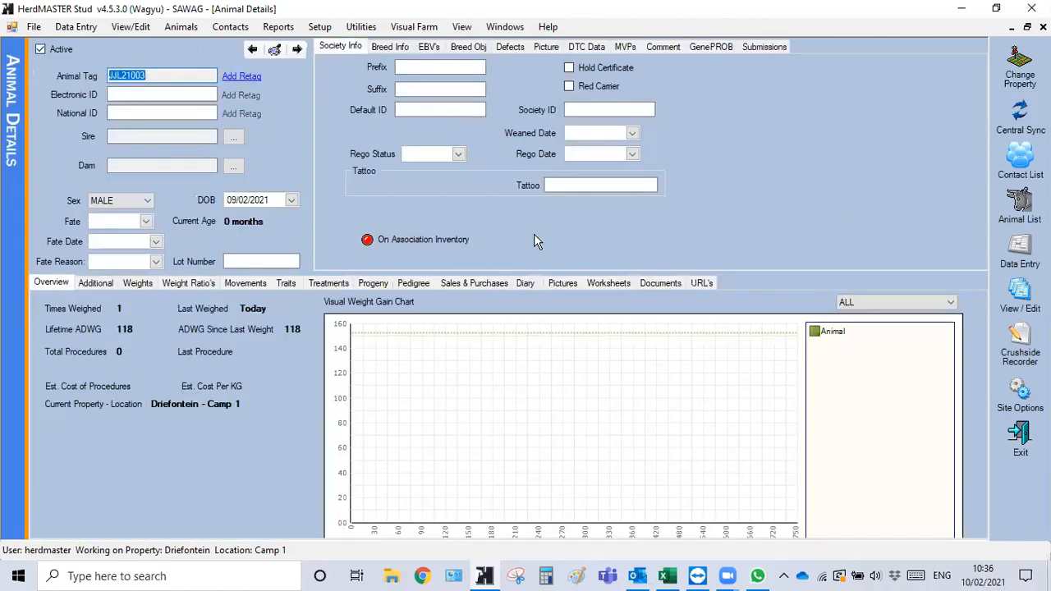
left_click(137, 283)
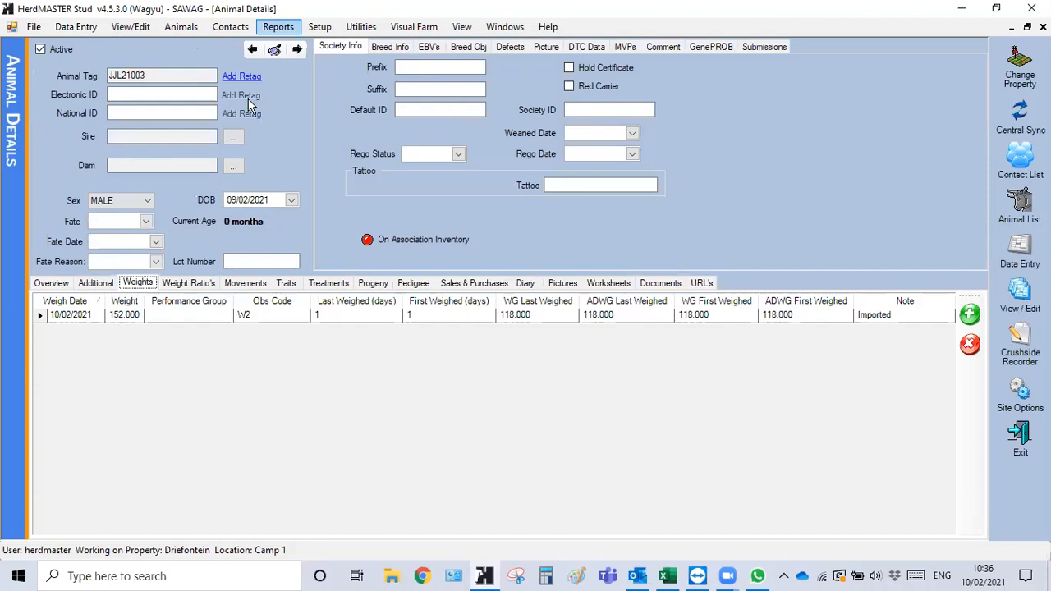
left_click(296, 49)
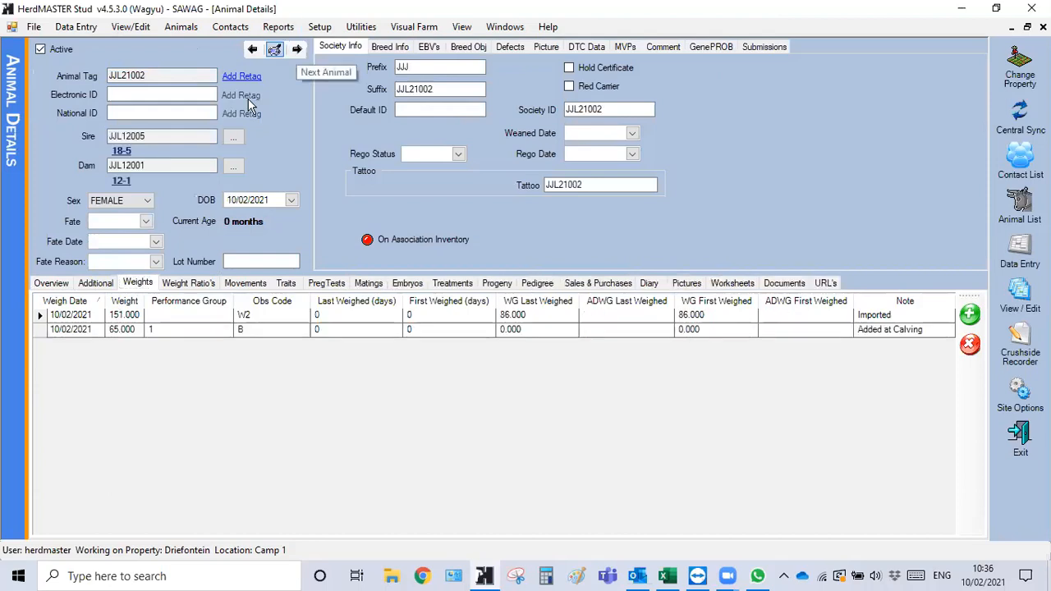
left_click(252, 50)
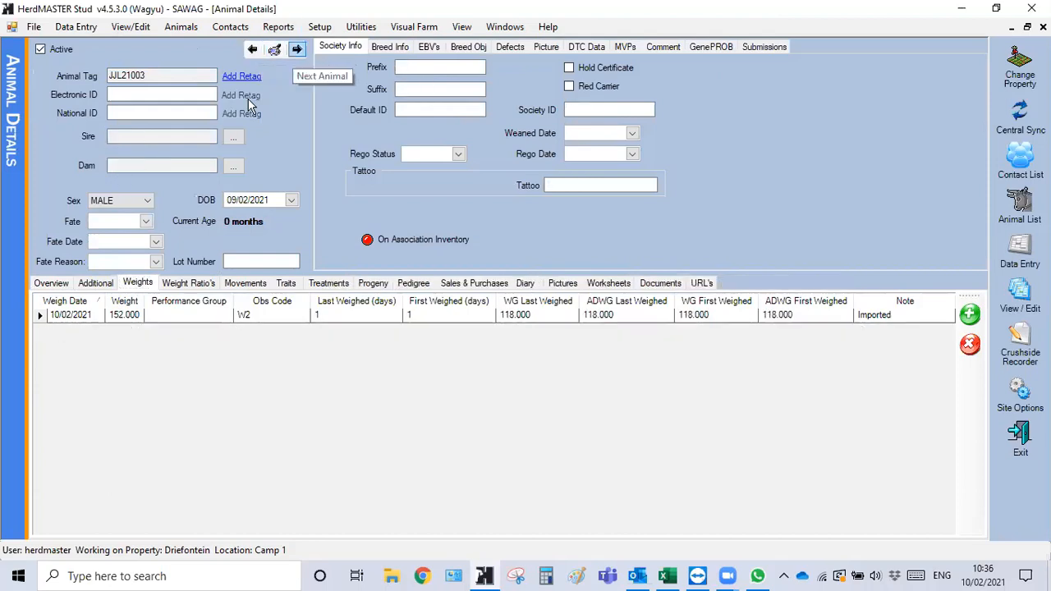
left_click(297, 49)
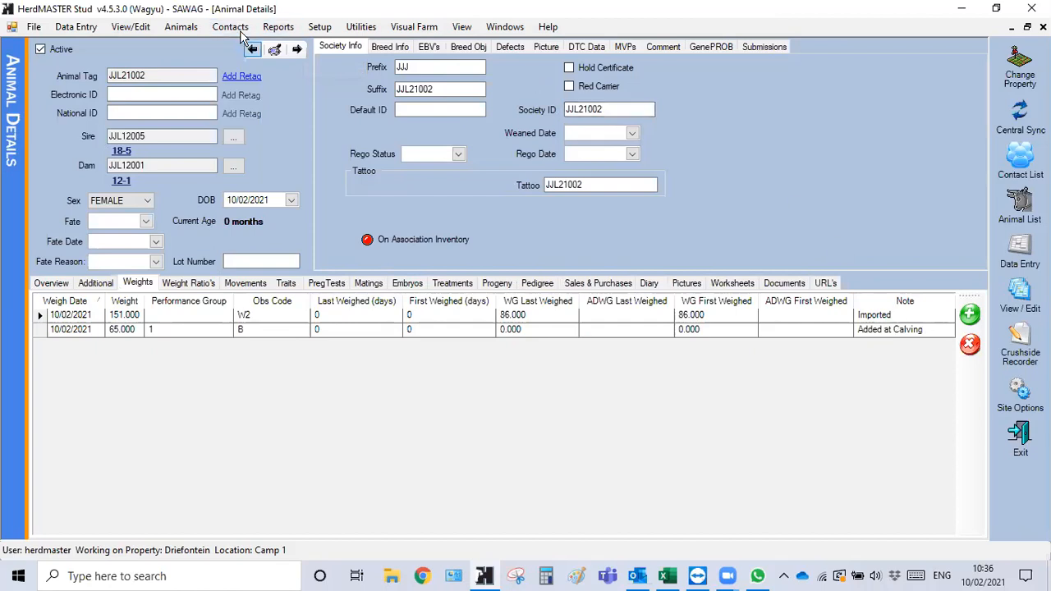
left_click(296, 50)
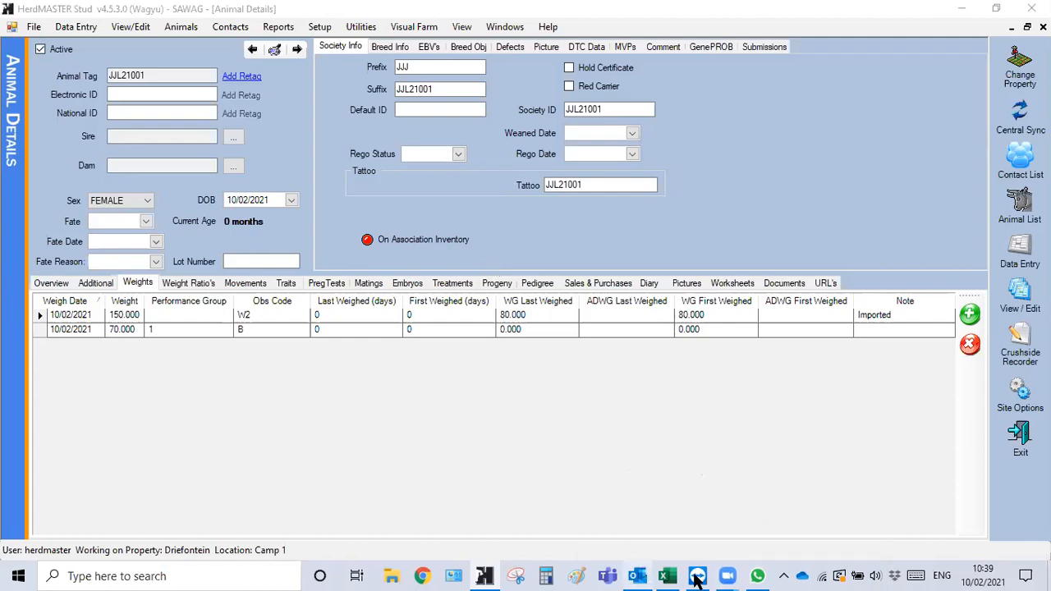
left_click(669, 576)
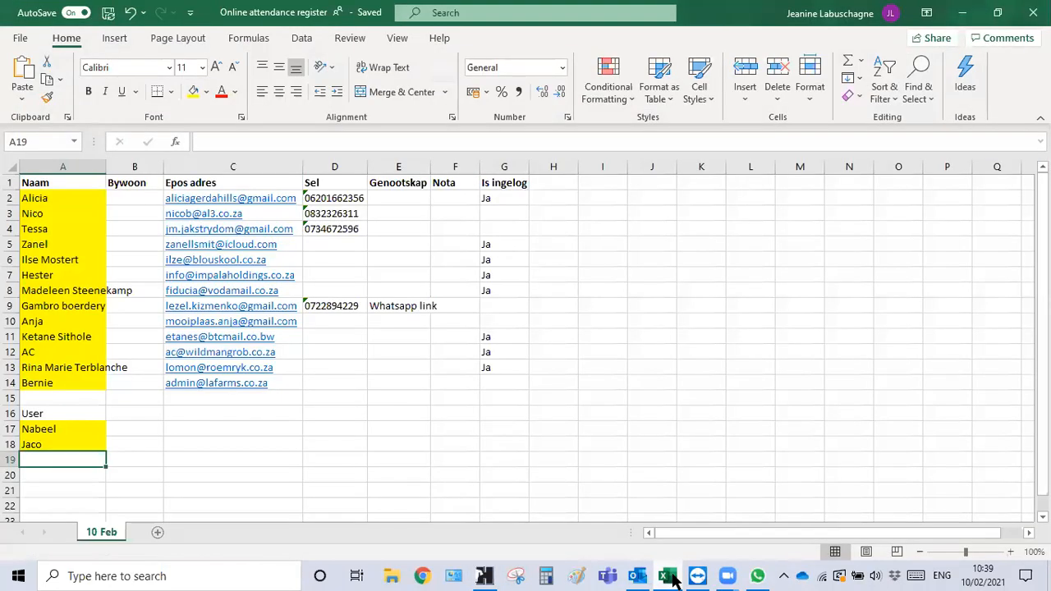
left_click(670, 578)
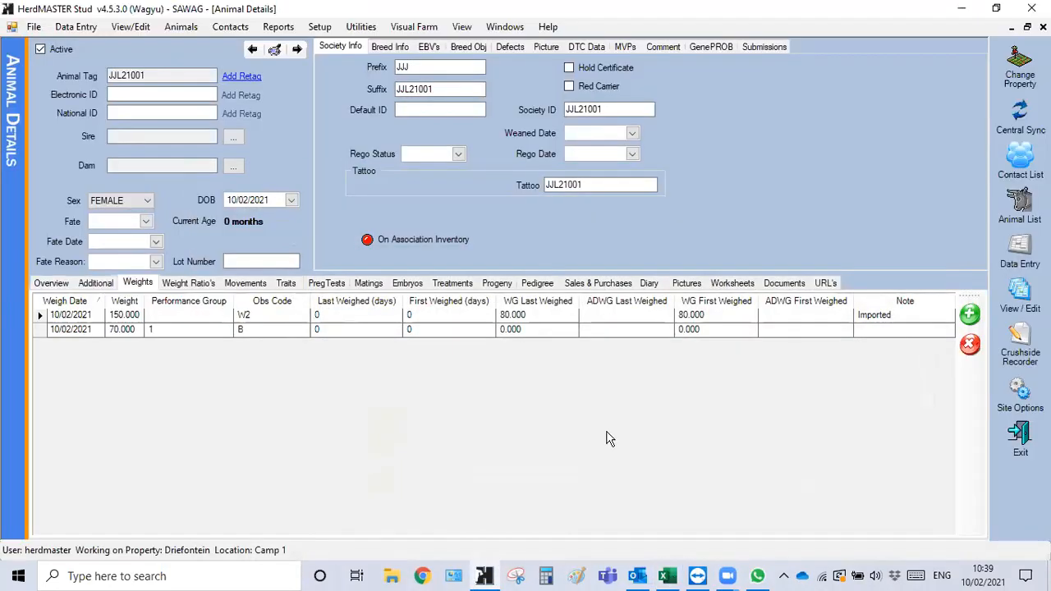